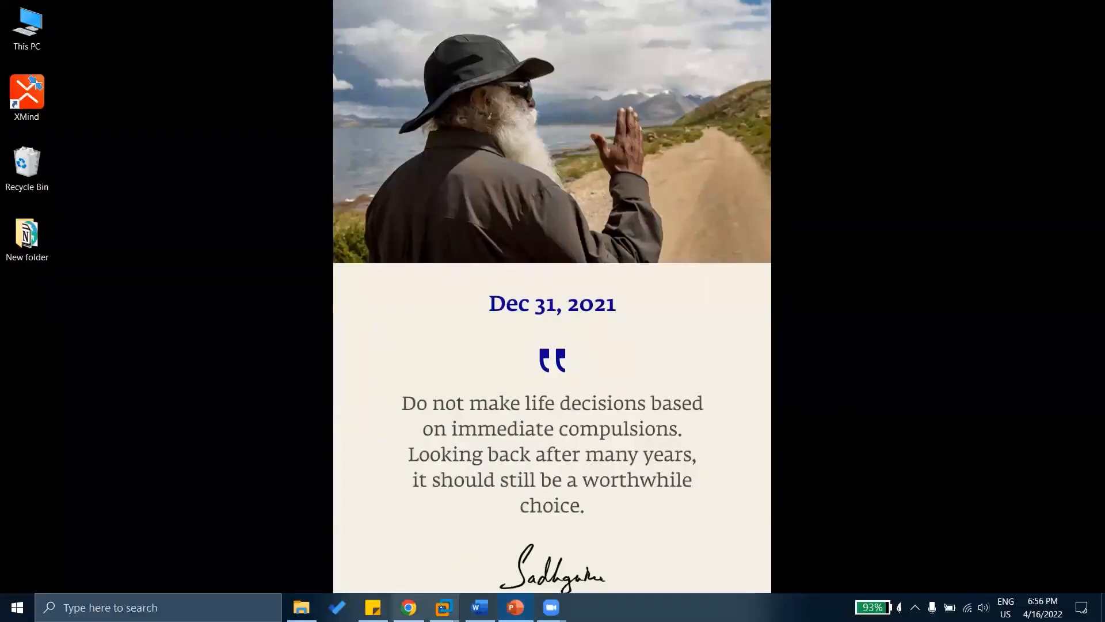
# Bring the New-Eve-NG virtual machine window forward from the taskbar and maximize it.
pyautogui.moveTo(443, 607)
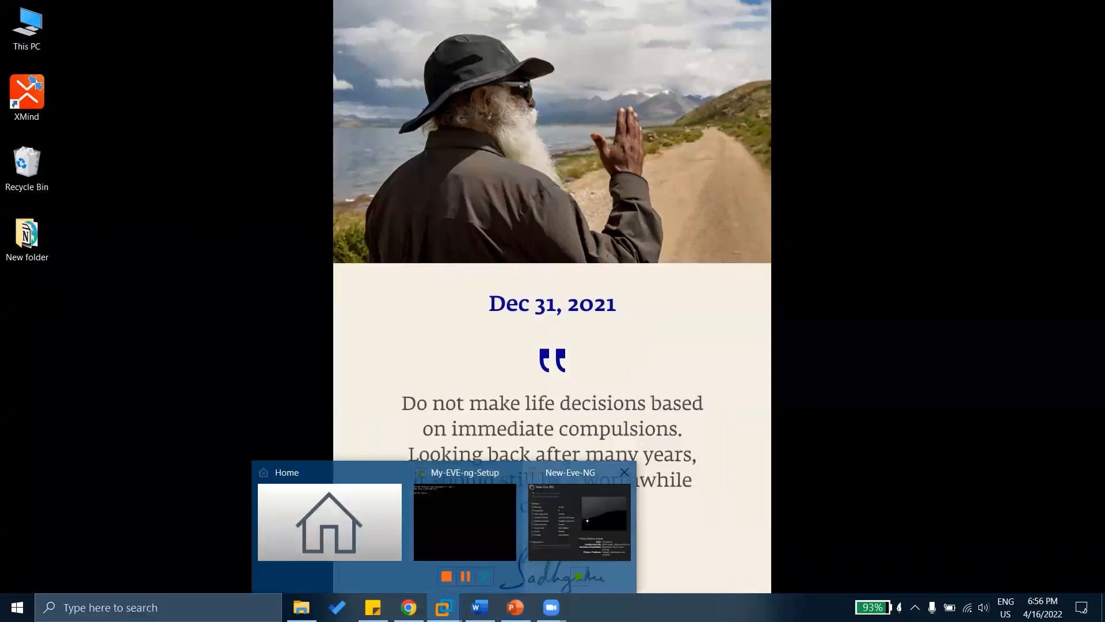
pyautogui.click(579, 521)
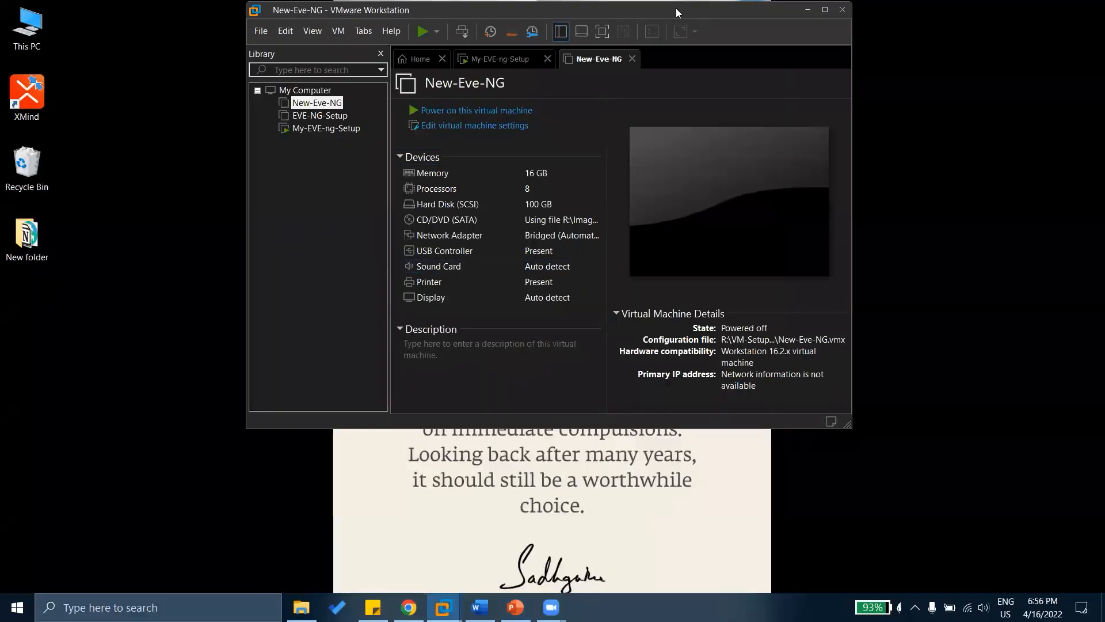
pyautogui.doubleClick(675, 8)
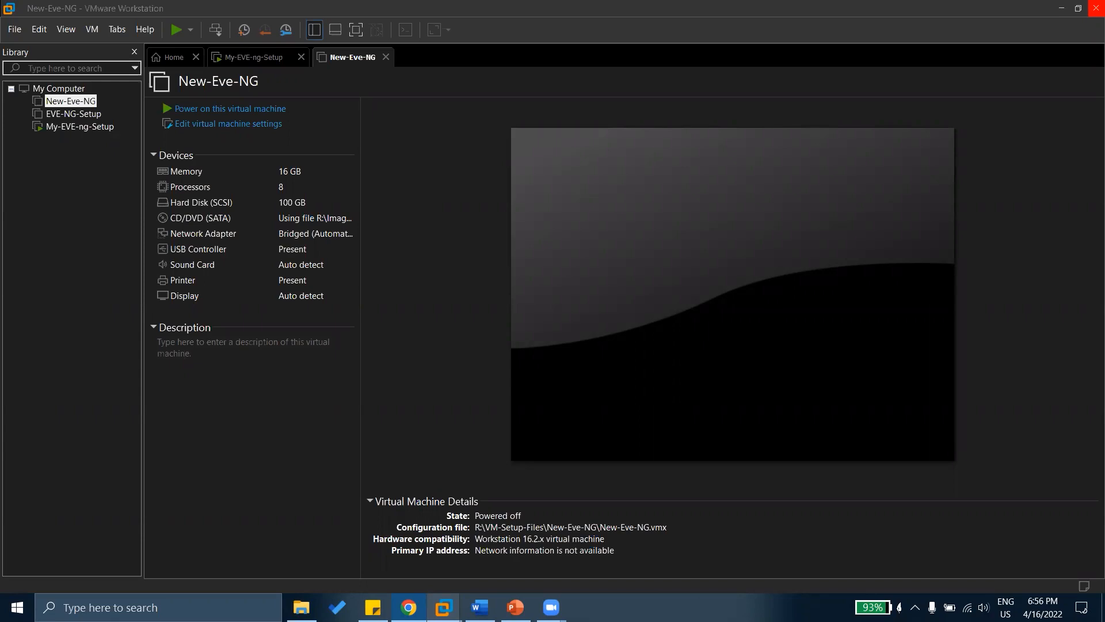
# Reload the doubts-session responses sheet to read the latest questions, then return to VMware Workstation.
pyautogui.hotkey('alt', 'Tab')
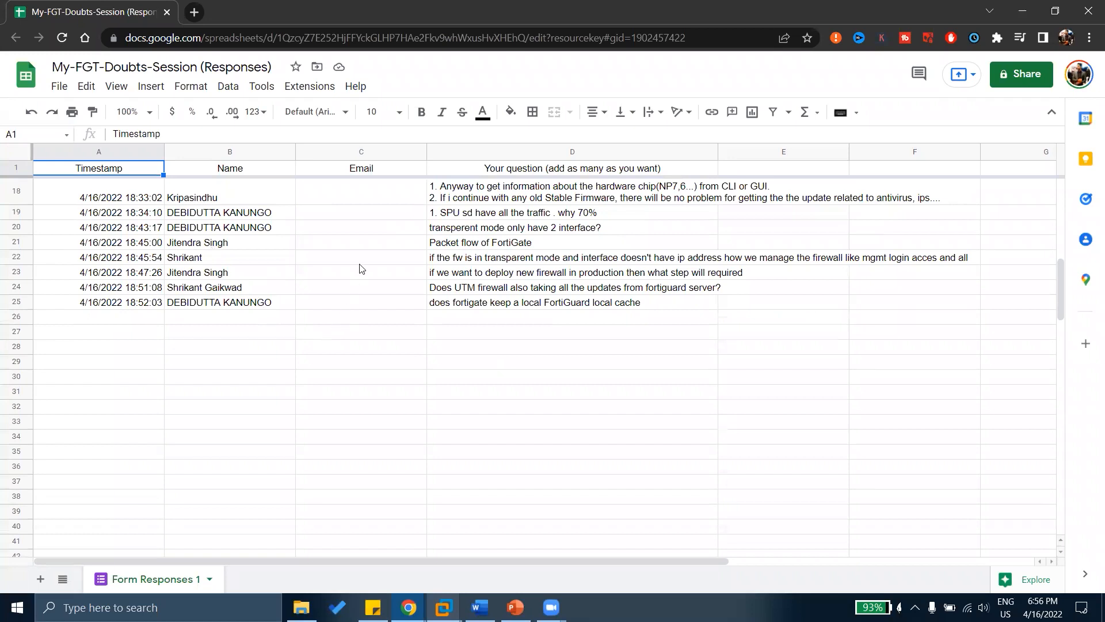
pyautogui.scroll(1, 361, 269)
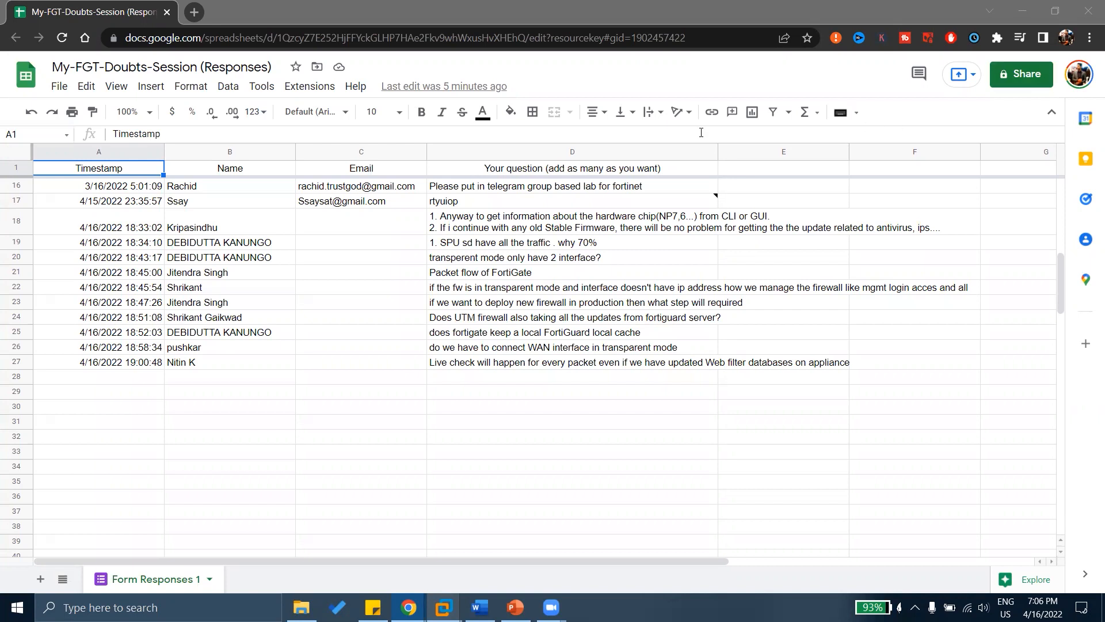
pyautogui.click(63, 38)
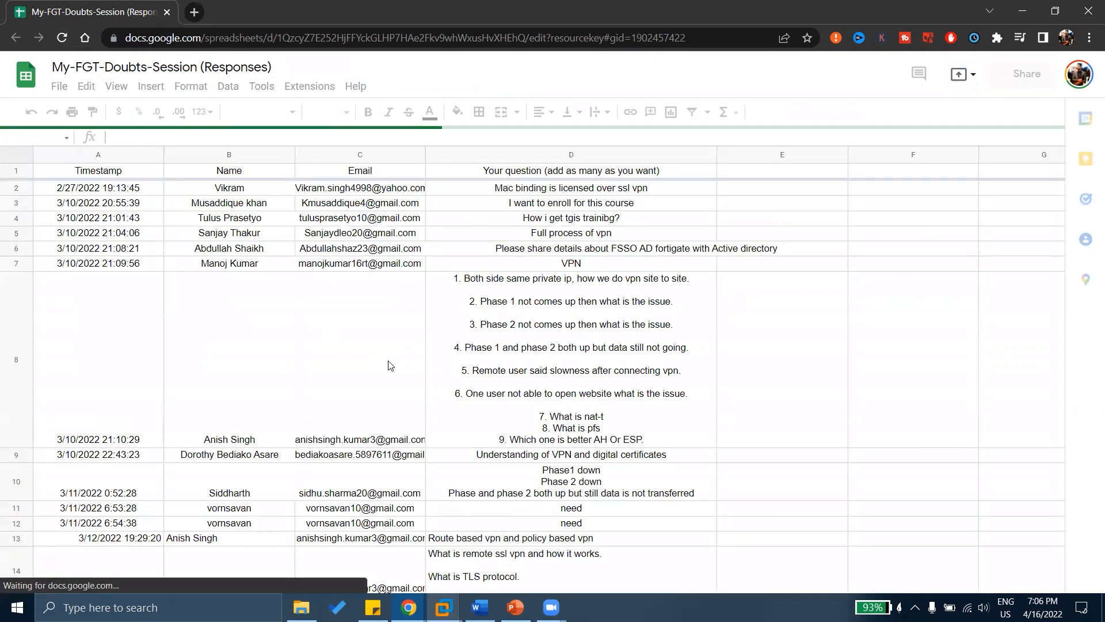
pyautogui.scroll(-10, 390, 365)
pyautogui.scroll(-3, 390, 365)
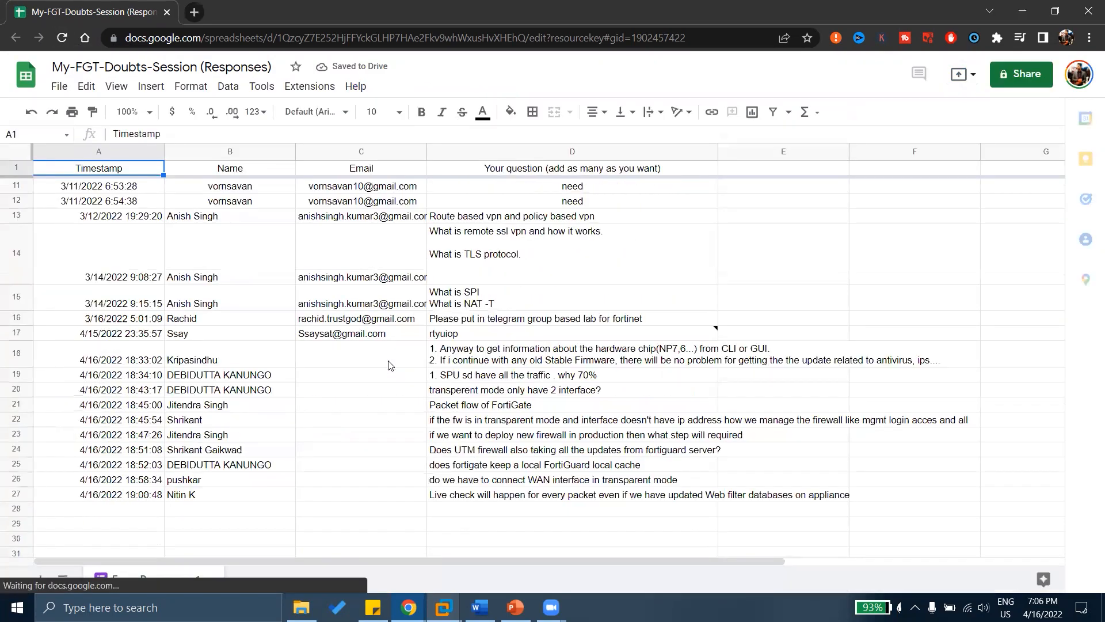
pyautogui.scroll(-2, 390, 365)
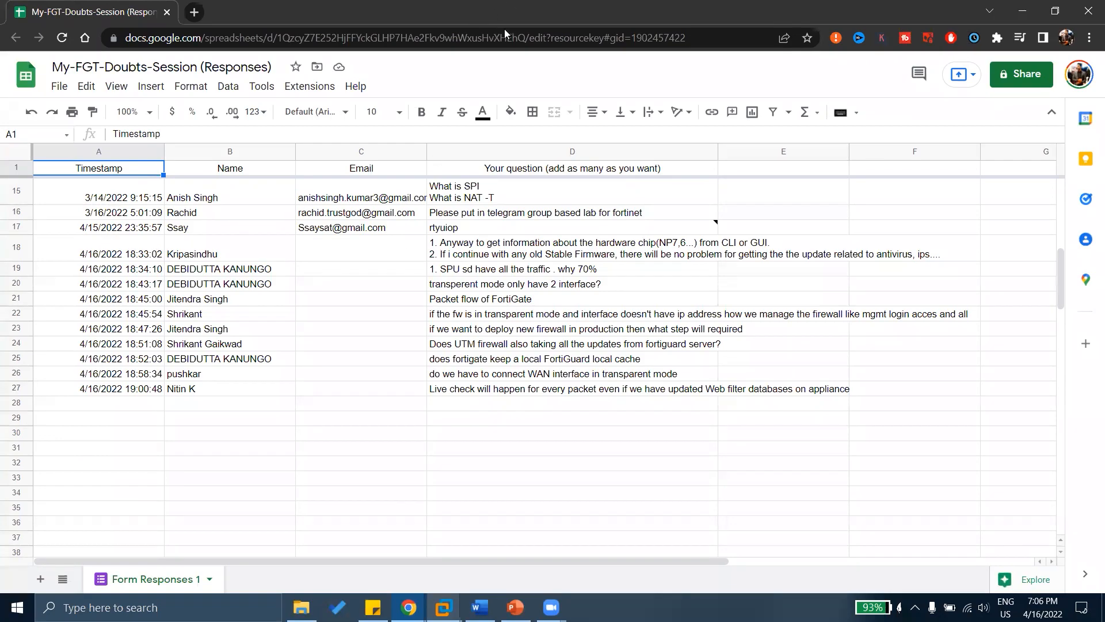
pyautogui.hotkey('alt', 'Tab')
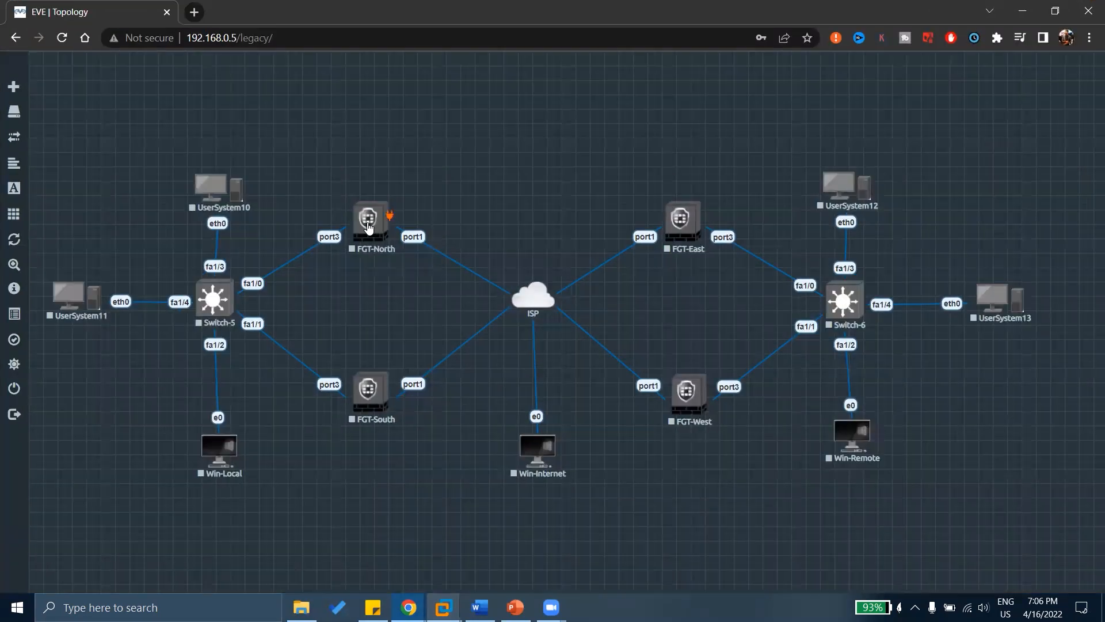
# Start the FGT-North FortiGate node from its context menu in the lab topology.
pyautogui.rightClick(370, 228)
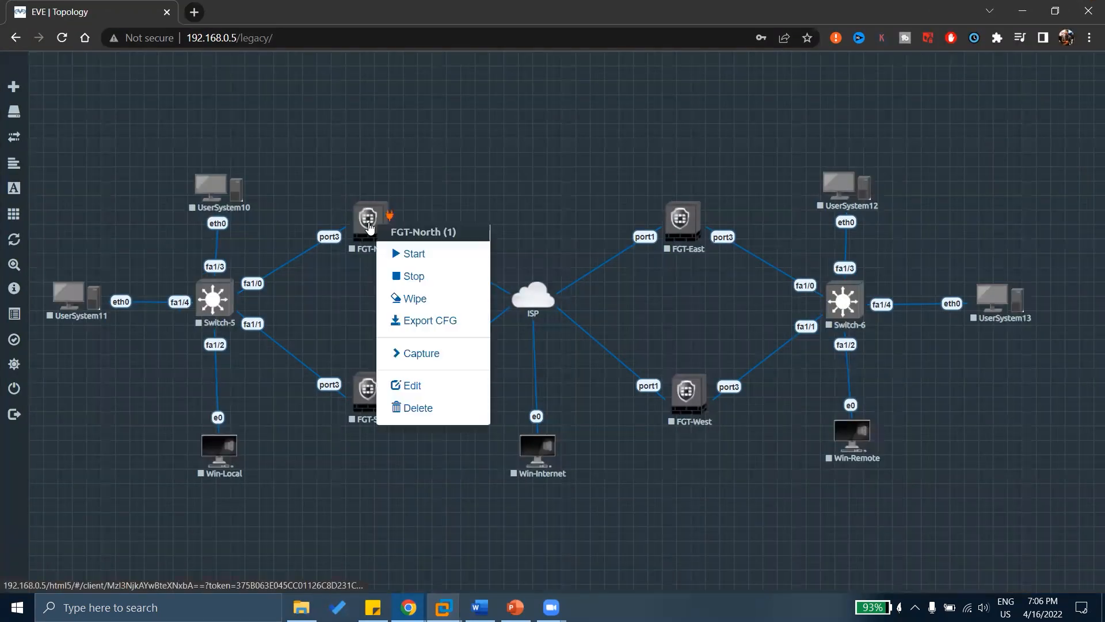
pyautogui.click(400, 257)
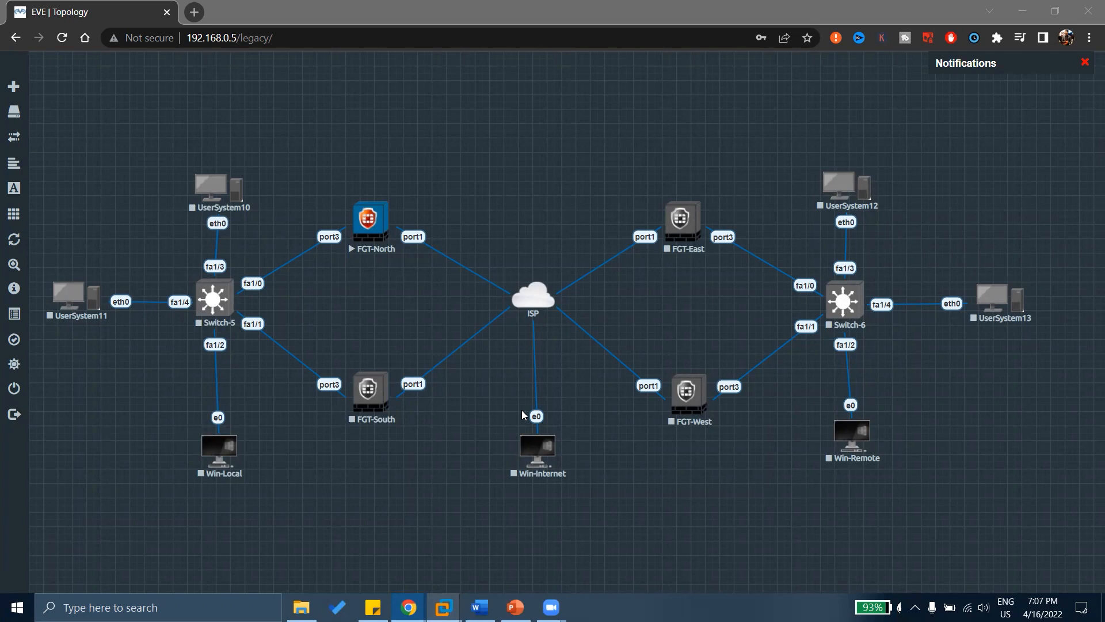
pyautogui.click(548, 164)
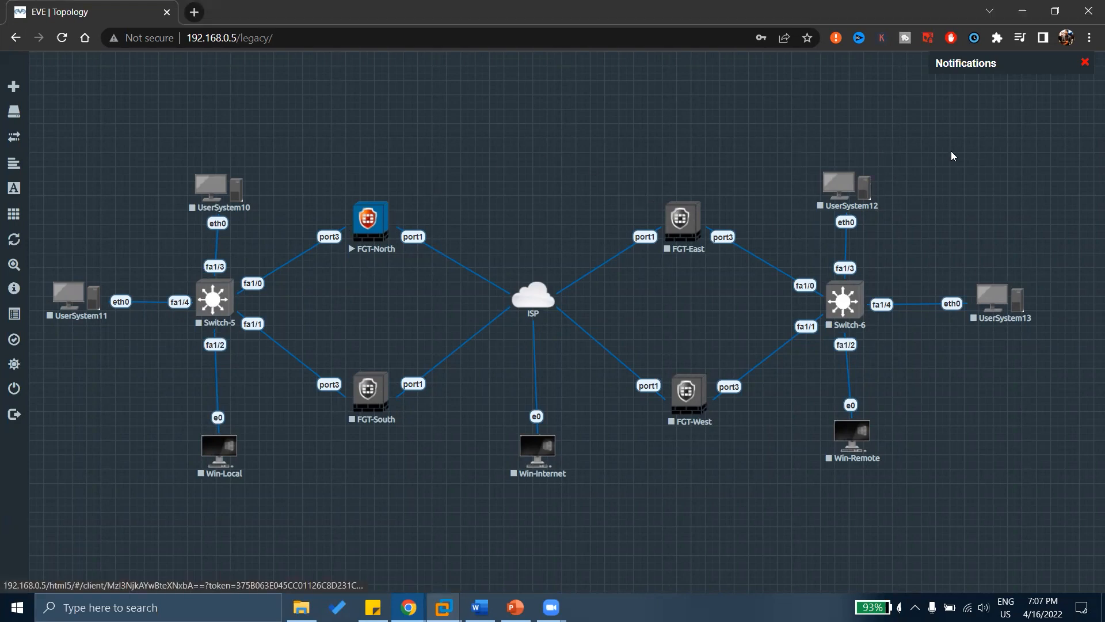
# Close the FGT-North console tab, log out, and sign back into EVE-NG with the administrator credentials.
pyautogui.click(363, 228)
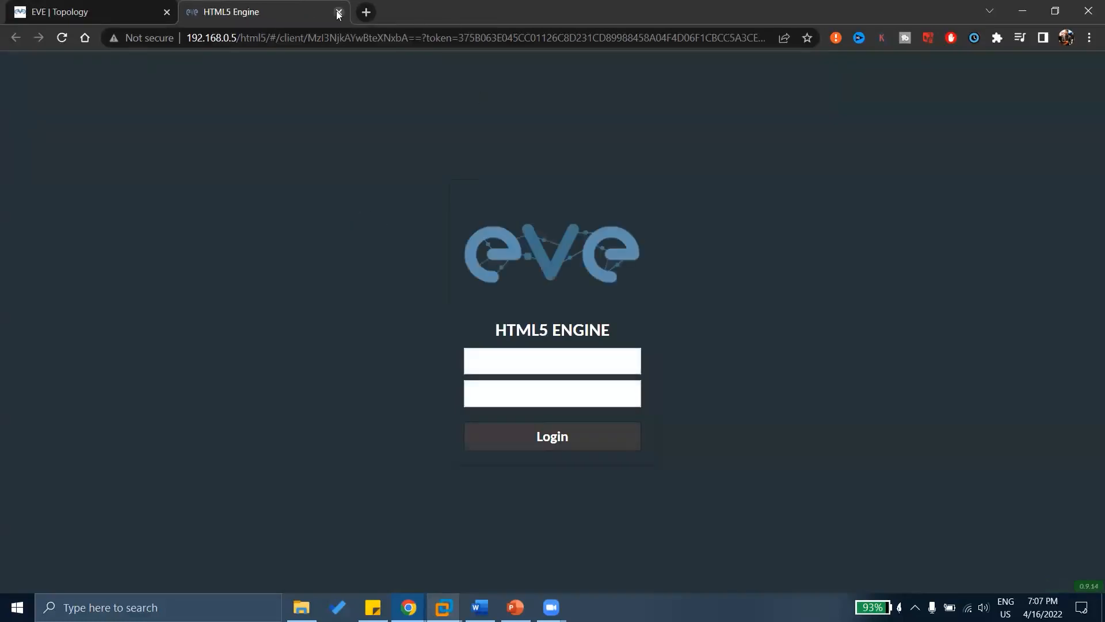
pyautogui.click(338, 12)
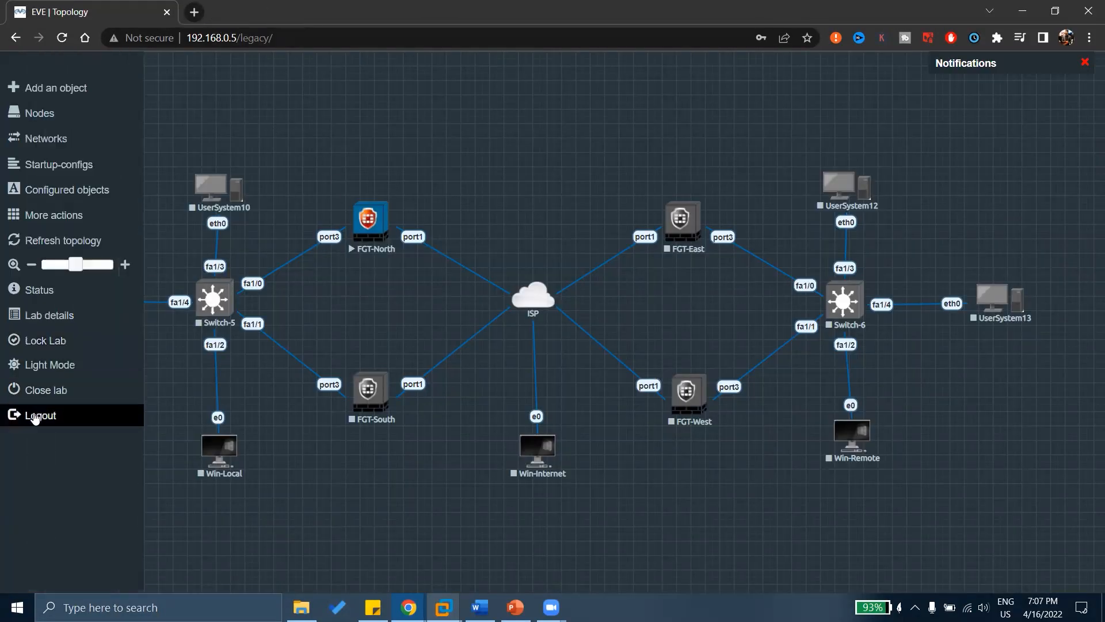
pyautogui.click(34, 419)
pyautogui.click(518, 316)
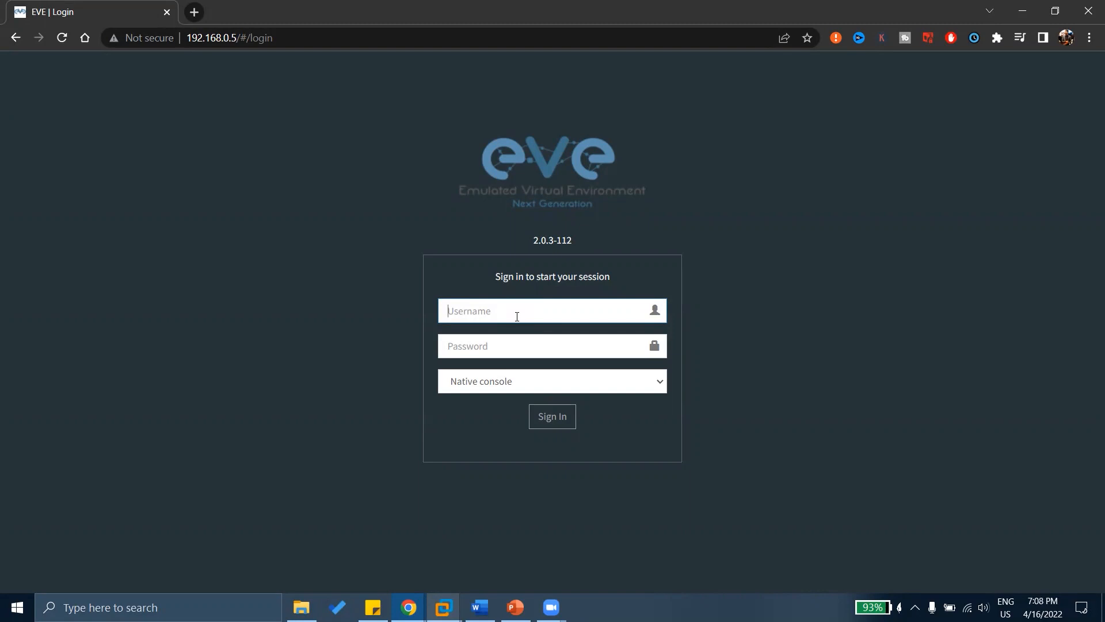
pyautogui.write('admin')
pyautogui.press('Tab')
pyautogui.write('eve')
pyautogui.press('Return')
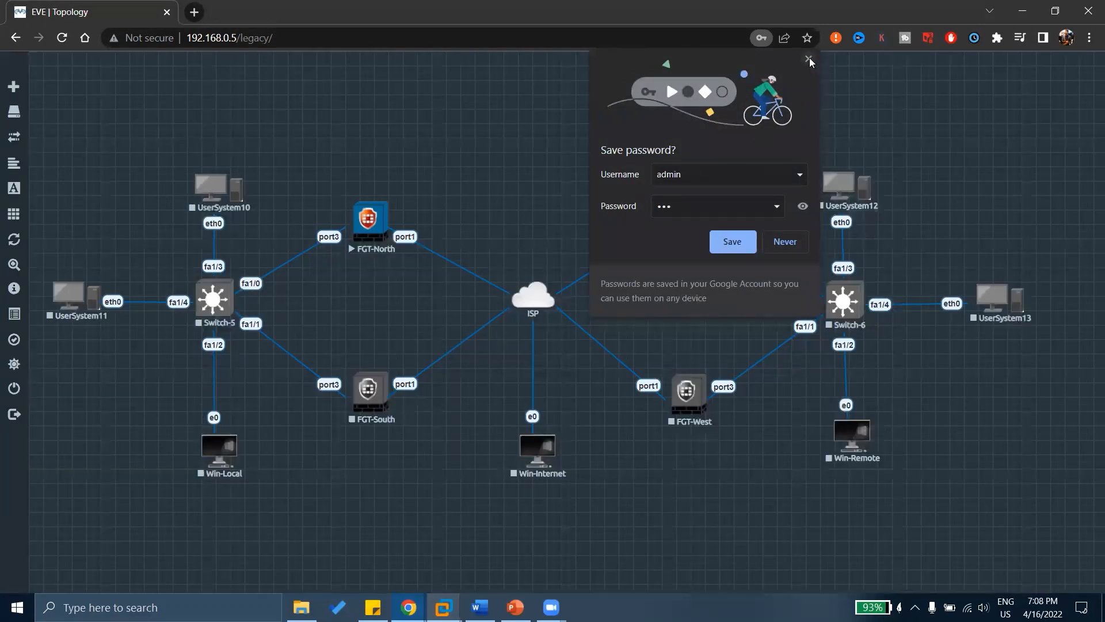
pyautogui.click(808, 59)
# Sign in again using the Html5 console option and open the FGT-North console.
pyautogui.click(11, 419)
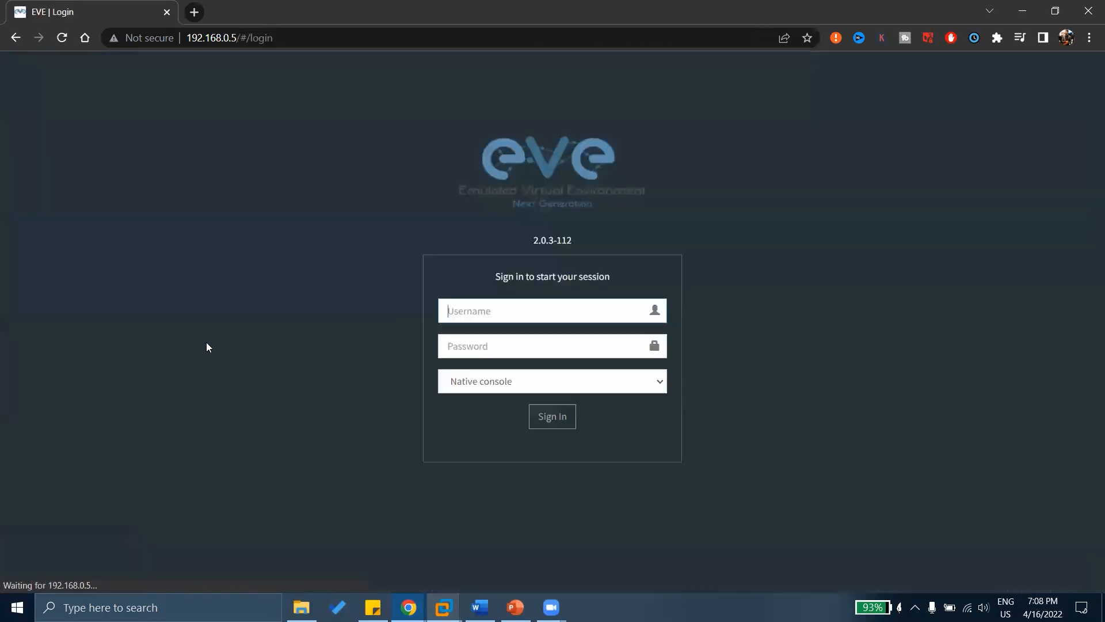
pyautogui.write('admin')
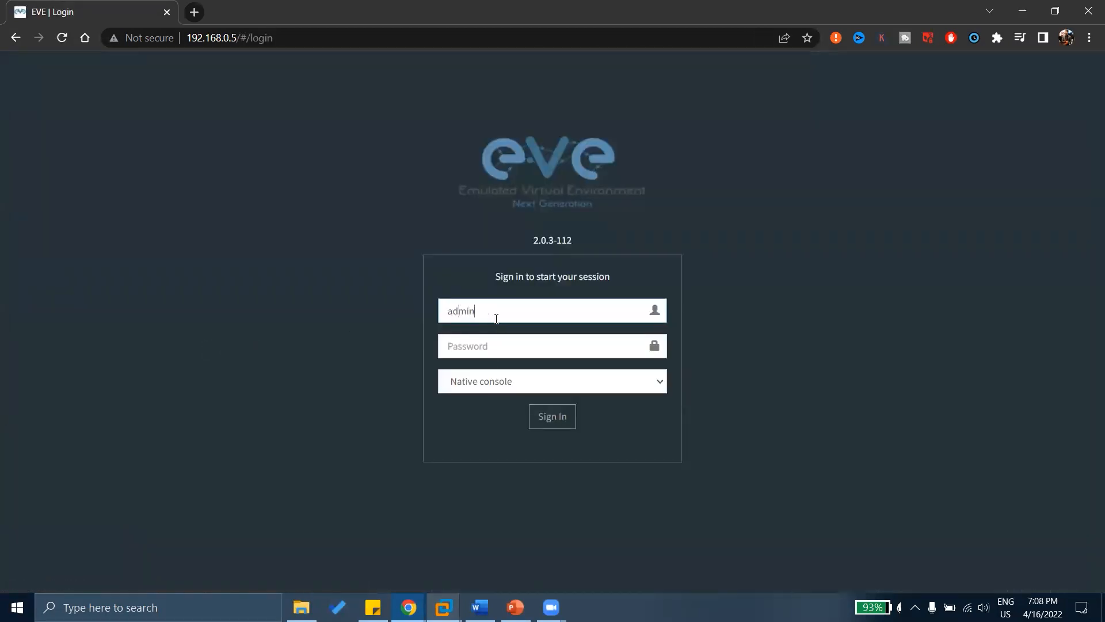
pyautogui.press('Tab')
pyautogui.write('eve')
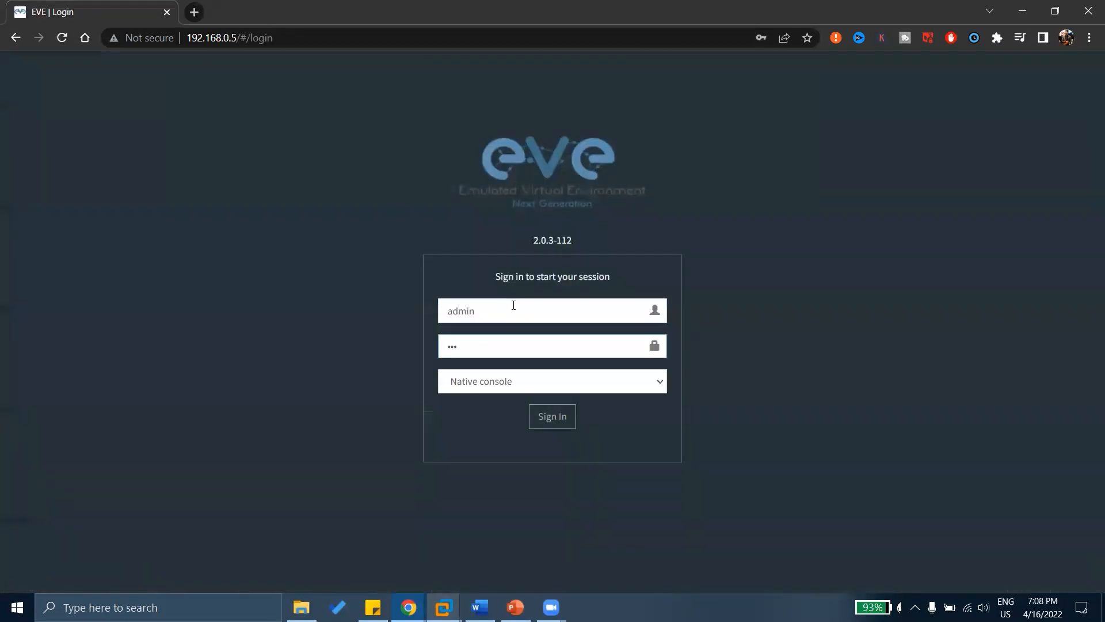
pyautogui.click(485, 382)
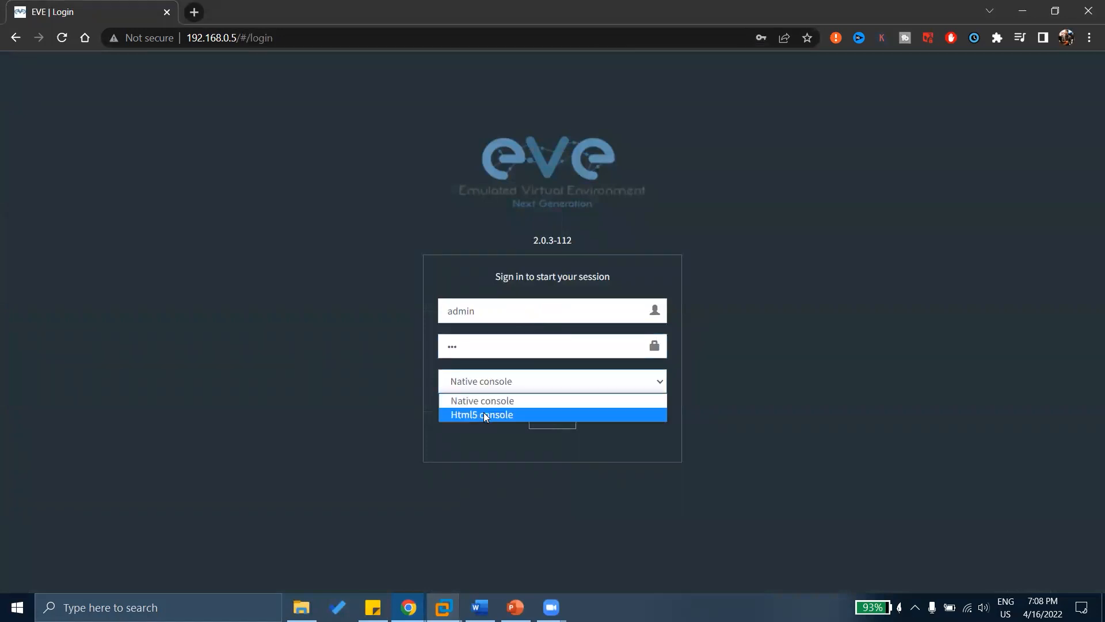
pyautogui.click(483, 415)
pyautogui.click(546, 418)
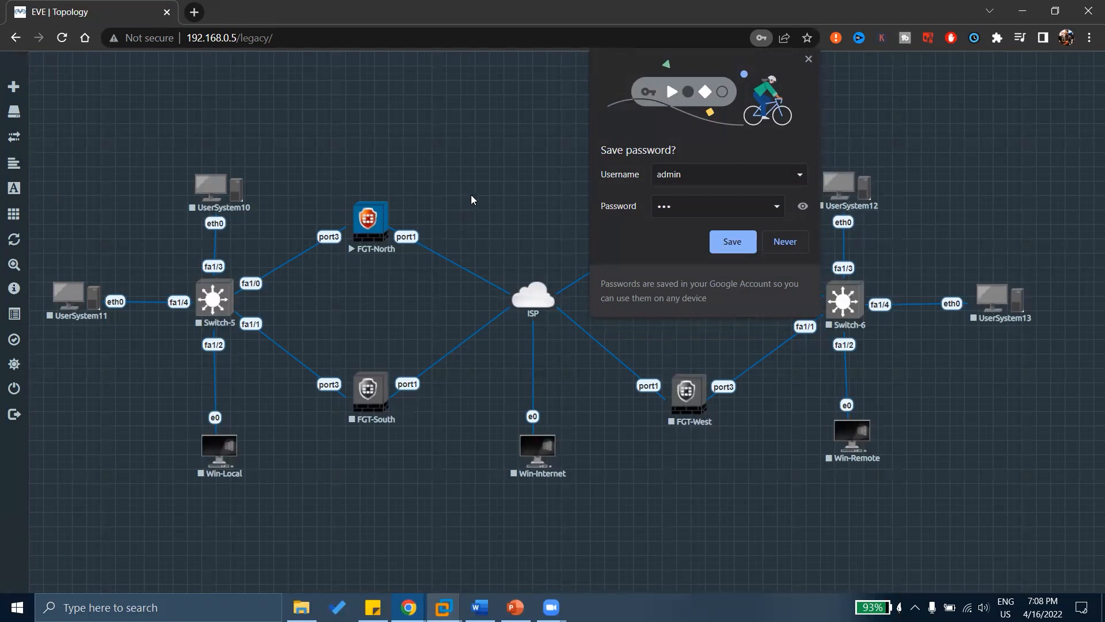
pyautogui.click(808, 59)
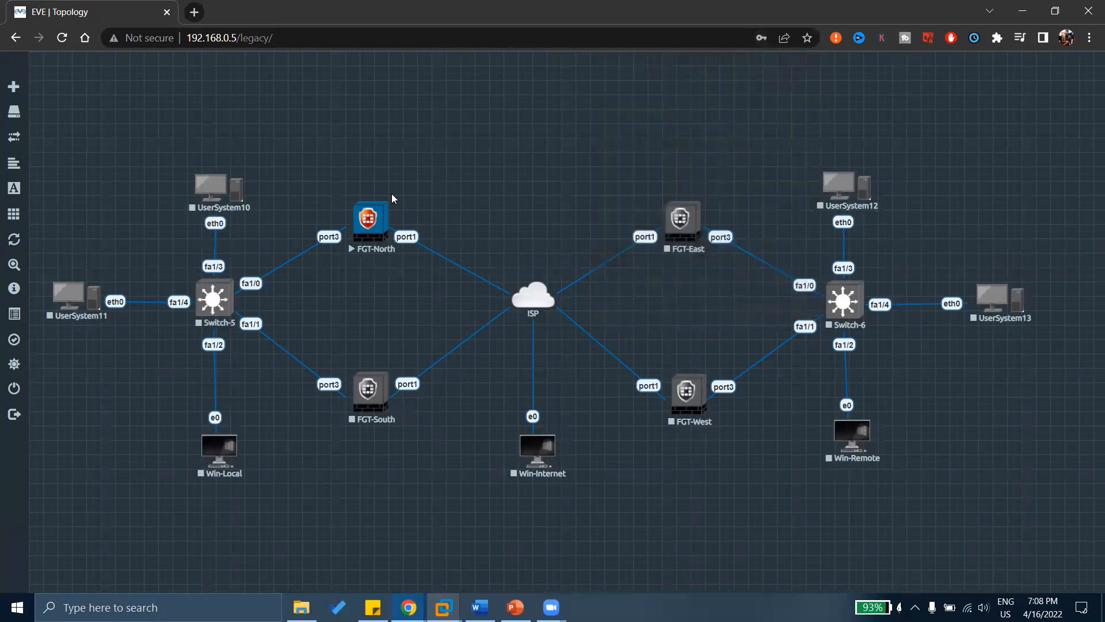
pyautogui.click(361, 227)
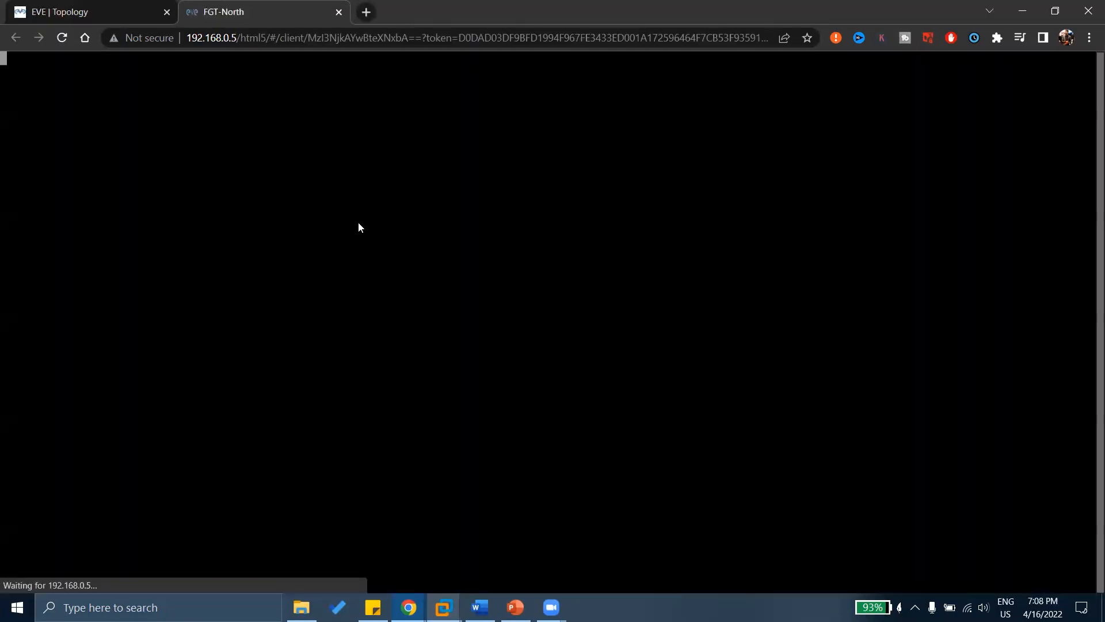
# Log into the FGT-North console as admin and set a new password at the forced-change prompt.
pyautogui.press('Return')
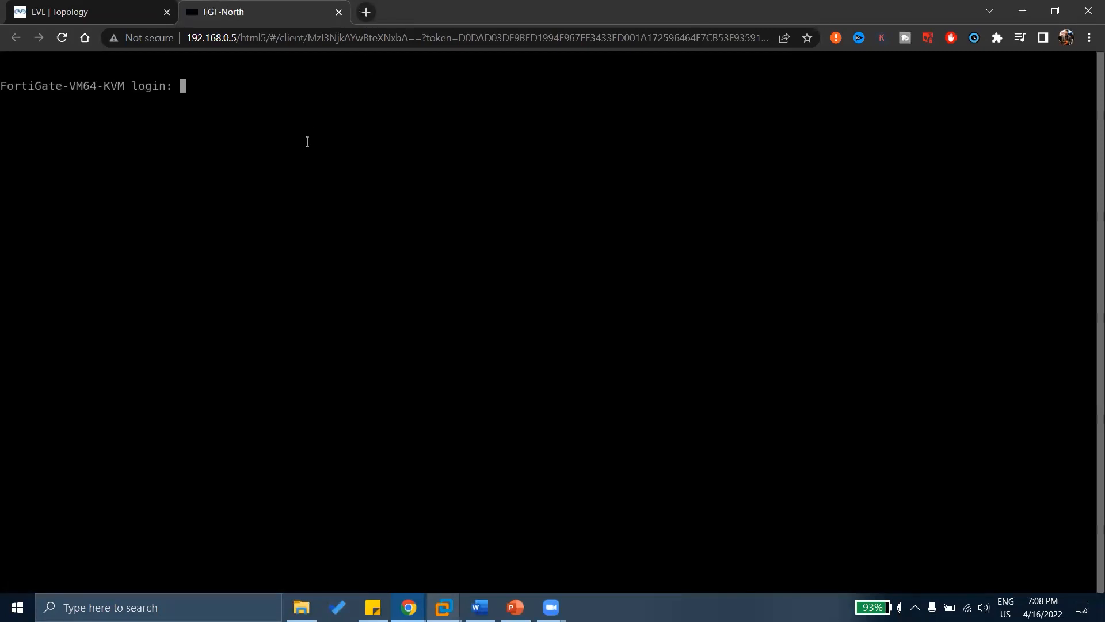
pyautogui.press('XF86MonBrightnessUp')
pyautogui.press('XF86MonBrightnessUp')
pyautogui.press('XF86MonBrightnessUp')
pyautogui.write('admin')
pyautogui.press('Return')
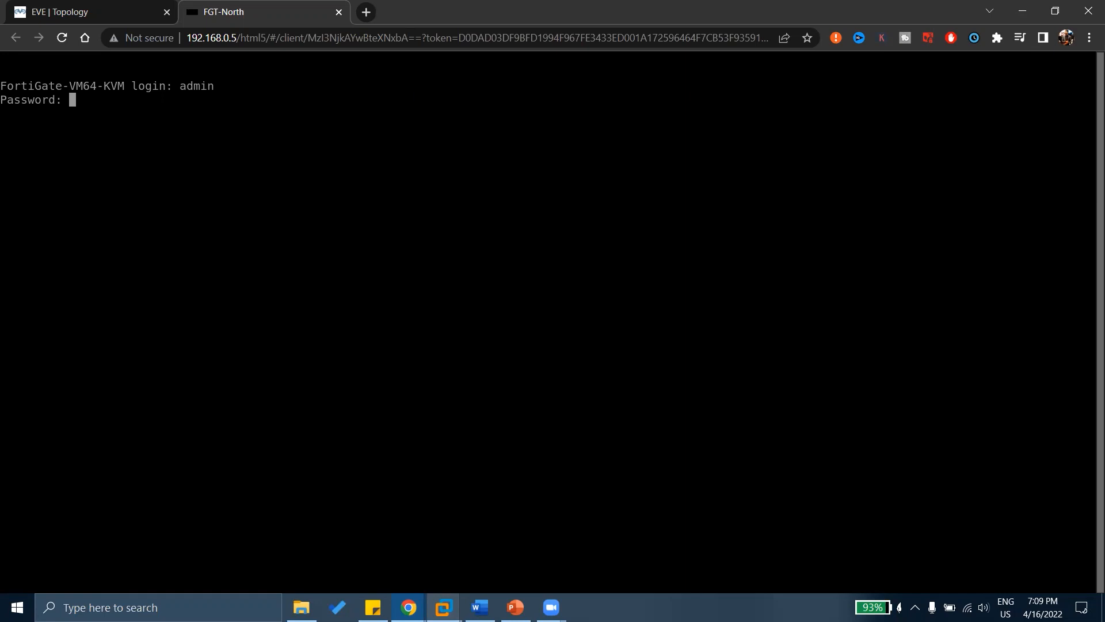
pyautogui.press('Return')
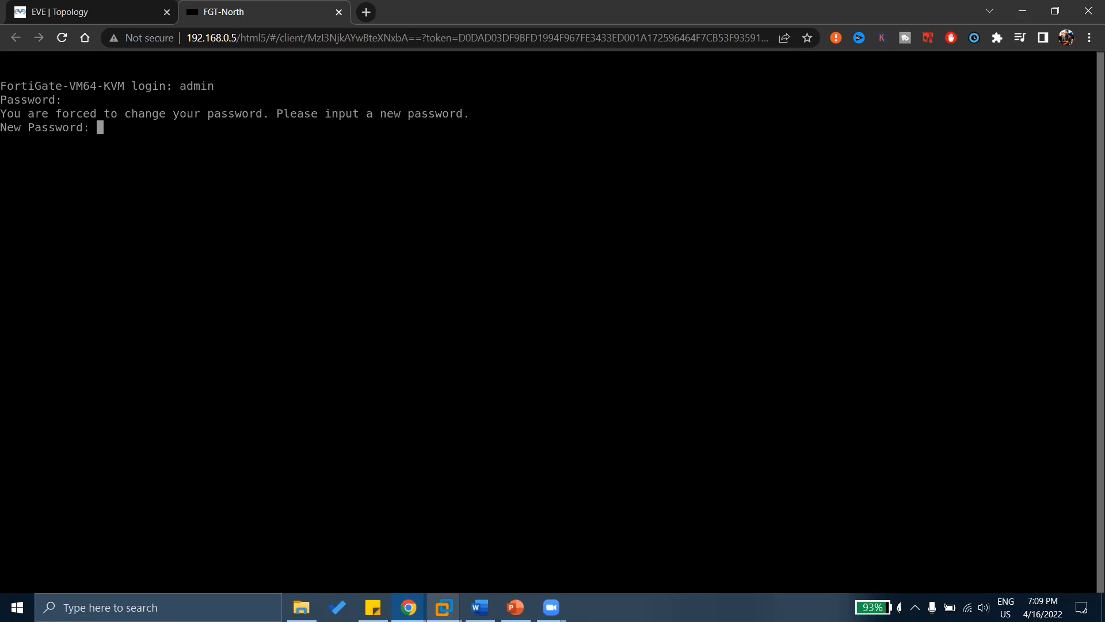
pyautogui.press('Return')
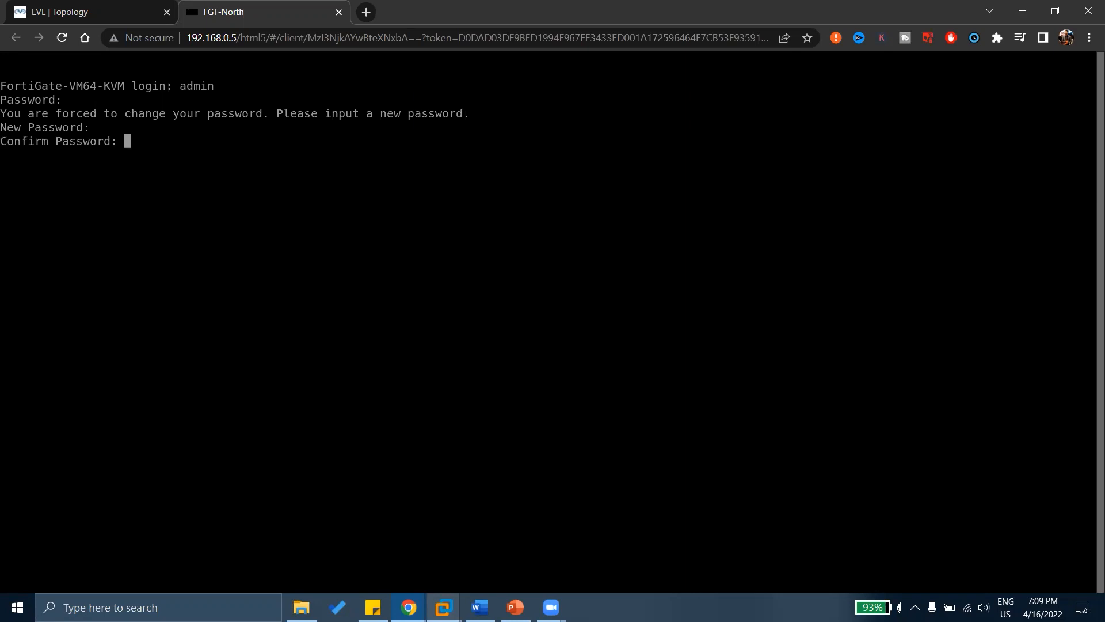
pyautogui.press('Return')
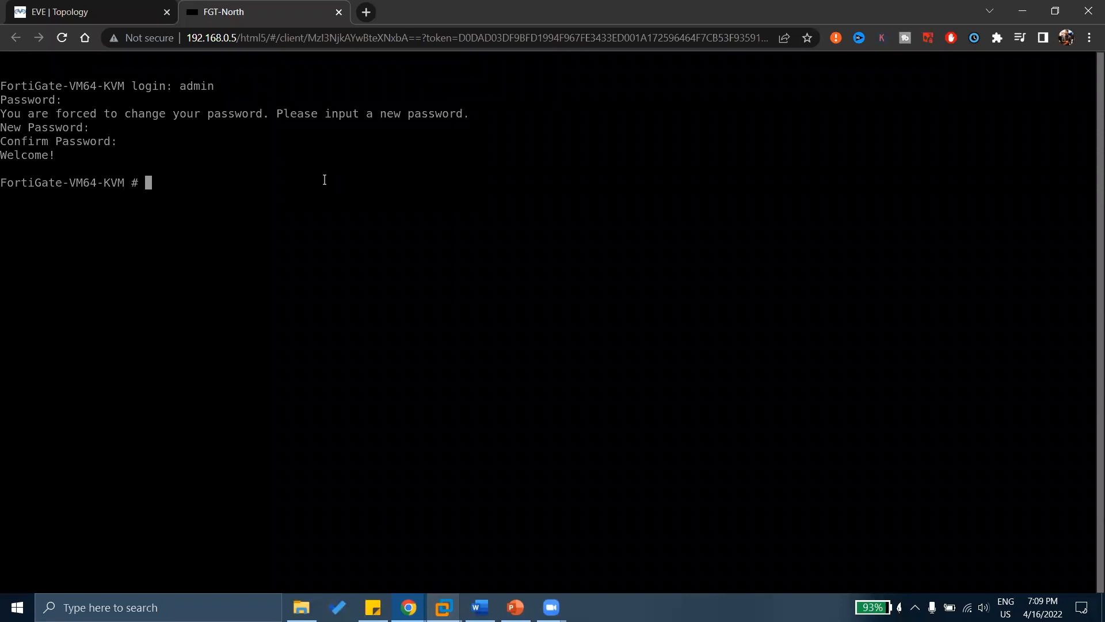
# Run 'get system interface' on FGT-North and show the full interface listing.
pyautogui.write('get suy')
pyautogui.press('BackSpace')
pyautogui.press('BackSpace')
pyautogui.write('ystem info')
pyautogui.press('BackSpace')
pyautogui.press('BackSpace')
pyautogui.write('terface')
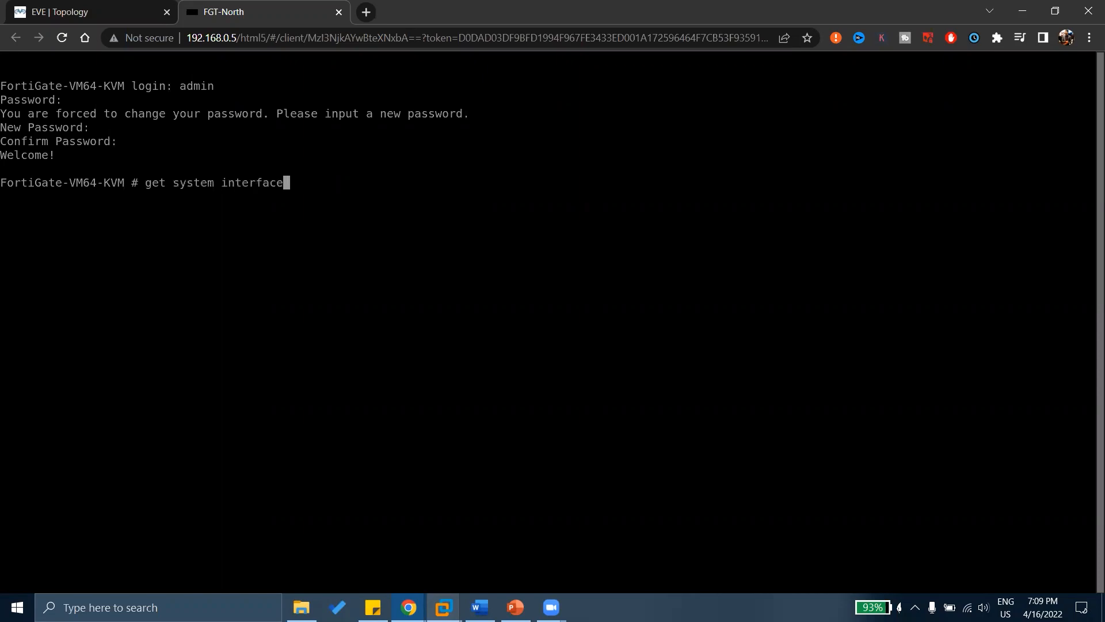
pyautogui.press('Return')
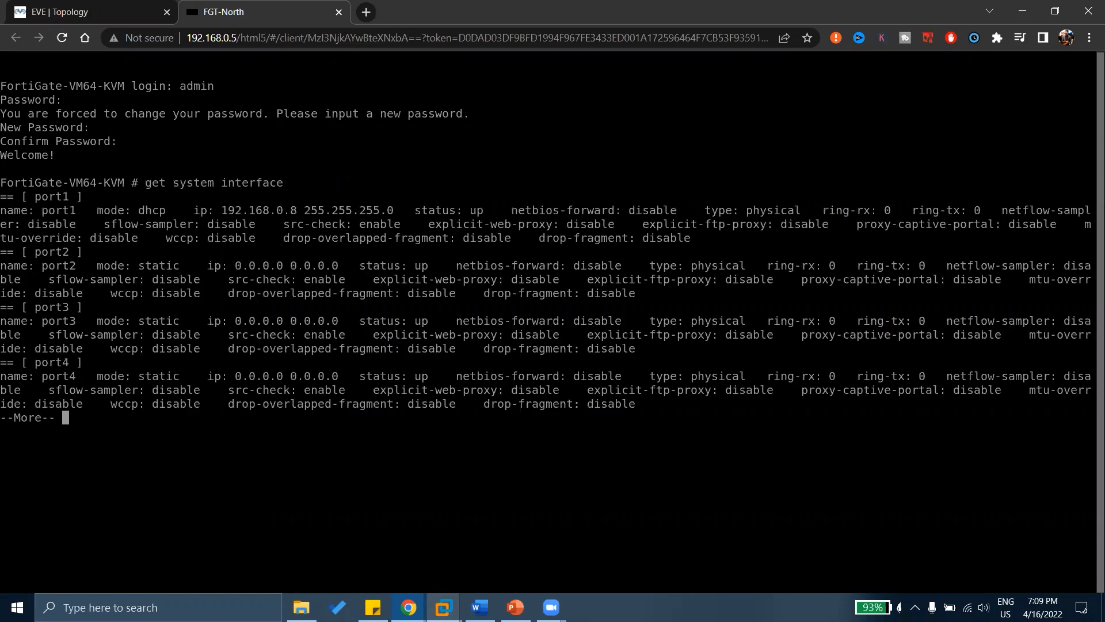
pyautogui.press('Up')
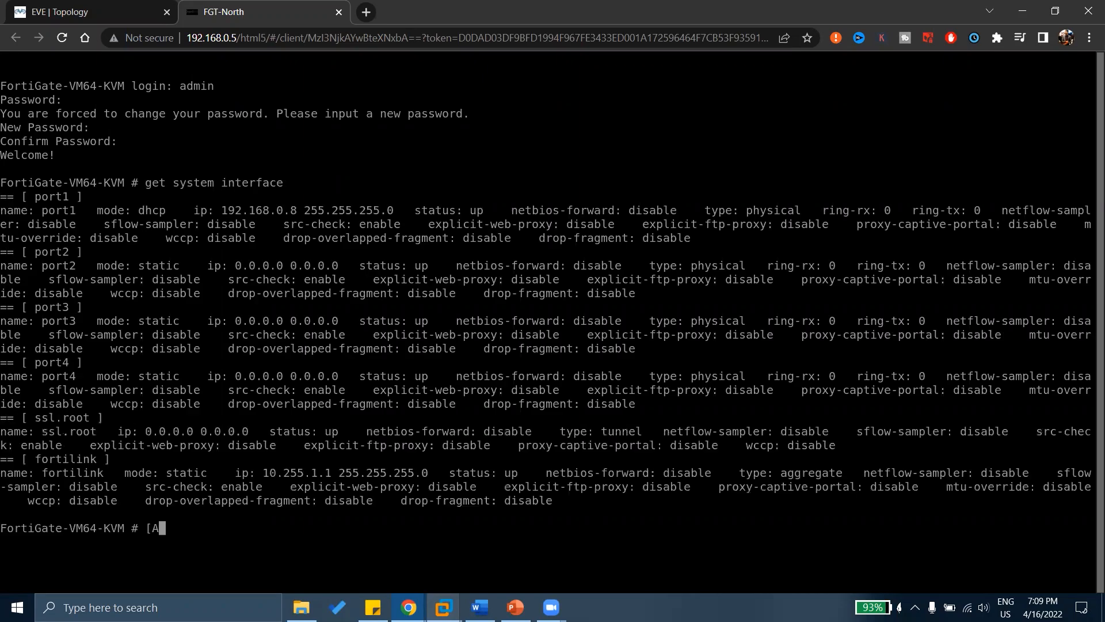
# Run 'get system status' and page through the rest of its output.
pyautogui.write('get system status')
pyautogui.press('Return')
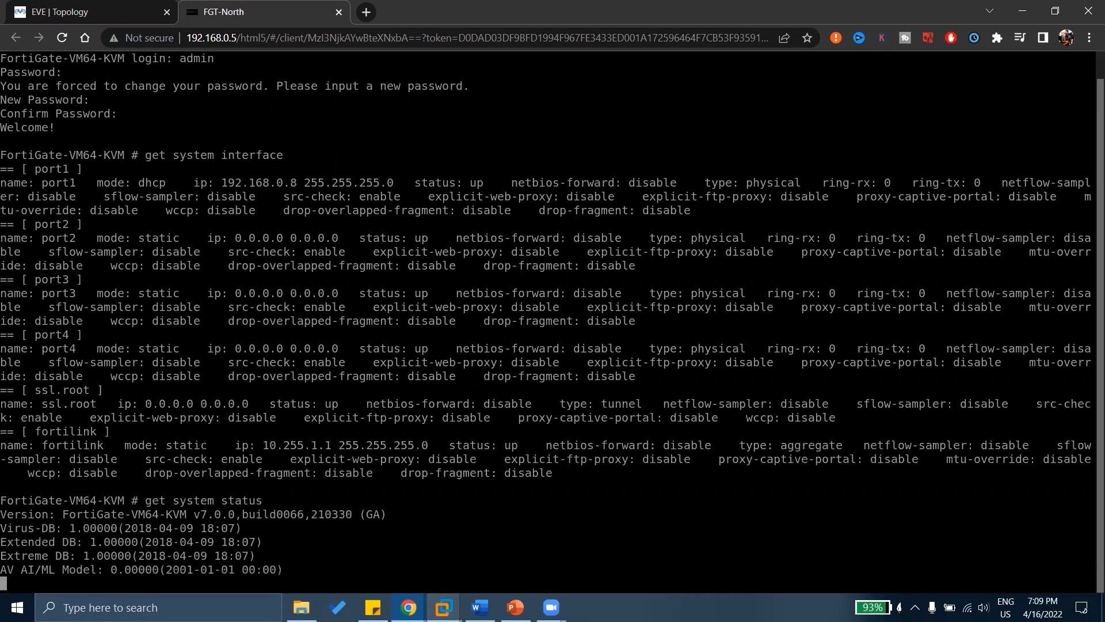
pyautogui.press('space')
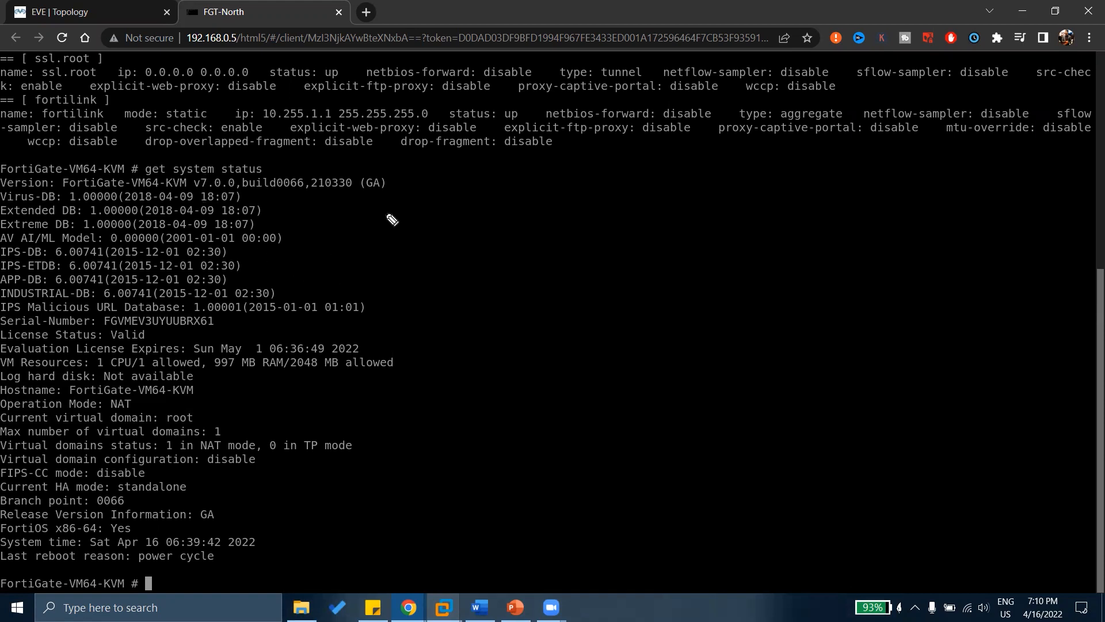
# Annotate the output in red: an arrow, 'NSE 4 EXAM Q', strike through the command, mark DB lines.
pyautogui.moveTo(427, 190)
pyautogui.mouseDown()
pyautogui.moveTo(544, 321)
pyautogui.moveTo(475, 379)
pyautogui.mouseUp()
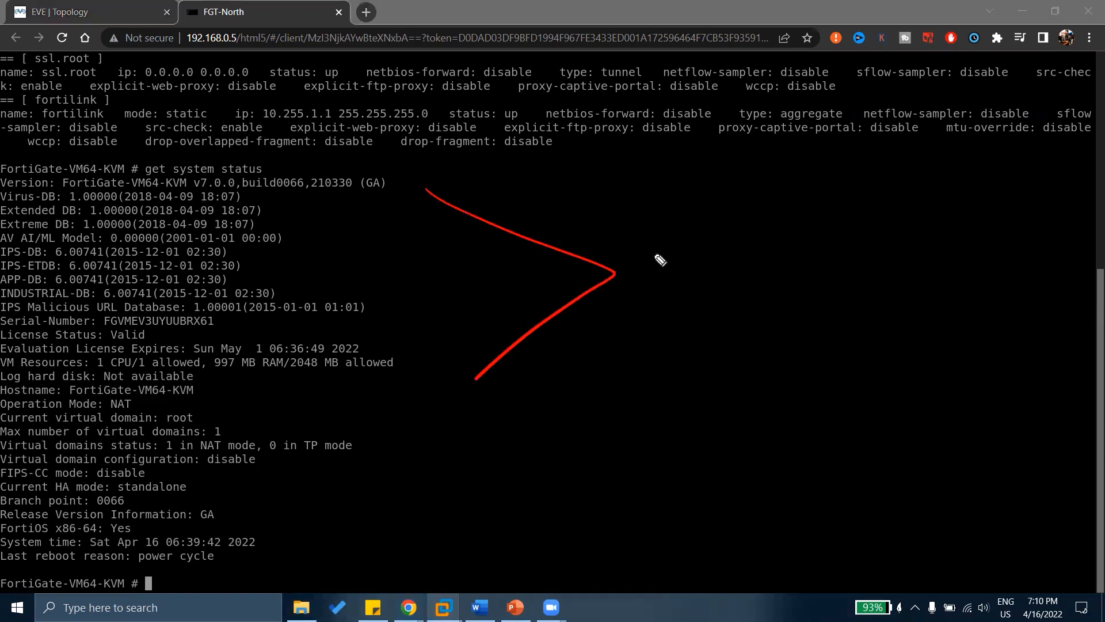
pyautogui.moveTo(654, 253)
pyautogui.mouseDown()
pyautogui.moveTo(658, 230)
pyautogui.moveTo(698, 229)
pyautogui.moveTo(723, 278)
pyautogui.mouseUp()
pyautogui.moveTo(782, 212)
pyautogui.mouseDown()
pyautogui.moveTo(789, 263)
pyautogui.moveTo(786, 239)
pyautogui.mouseUp()
pyautogui.moveTo(854, 210)
pyautogui.mouseDown()
pyautogui.moveTo(856, 242)
pyautogui.moveTo(895, 205)
pyautogui.mouseUp()
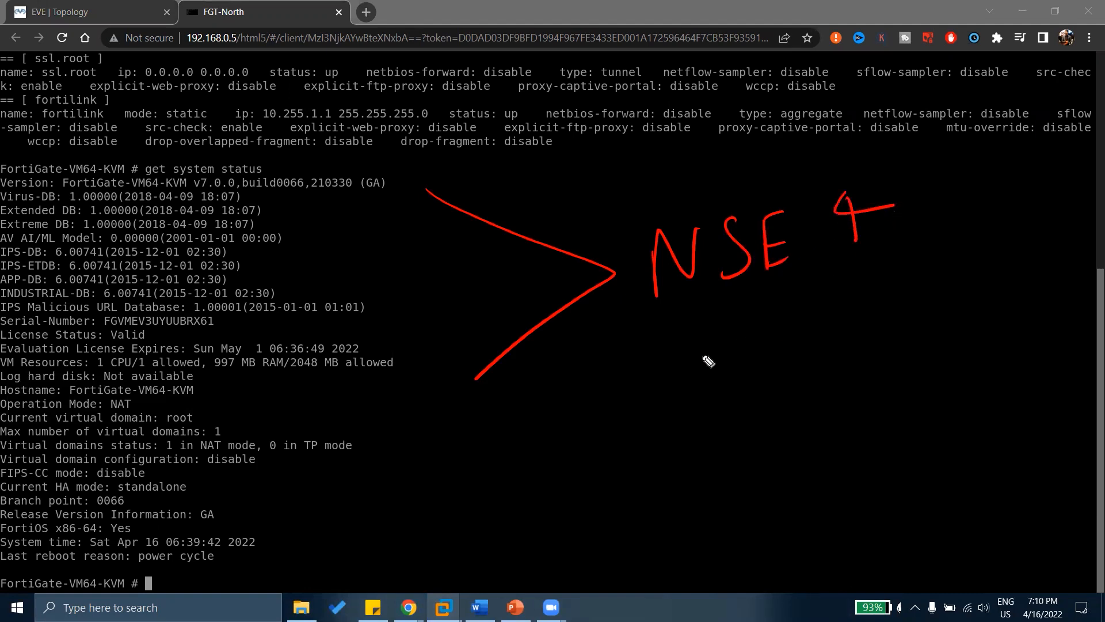
pyautogui.moveTo(672, 326)
pyautogui.mouseDown()
pyautogui.moveTo(679, 362)
pyautogui.moveTo(694, 316)
pyautogui.mouseUp()
pyautogui.moveTo(677, 345); pyautogui.dragTo(705, 353)
pyautogui.moveTo(717, 325)
pyautogui.mouseDown()
pyautogui.moveTo(739, 345)
pyautogui.moveTo(720, 346)
pyautogui.mouseUp()
pyautogui.moveTo(752, 346)
pyautogui.mouseDown()
pyautogui.moveTo(769, 305)
pyautogui.moveTo(774, 343)
pyautogui.mouseUp()
pyautogui.moveTo(757, 328); pyautogui.dragTo(809, 319)
pyautogui.moveTo(880, 291); pyautogui.dragTo(923, 311)
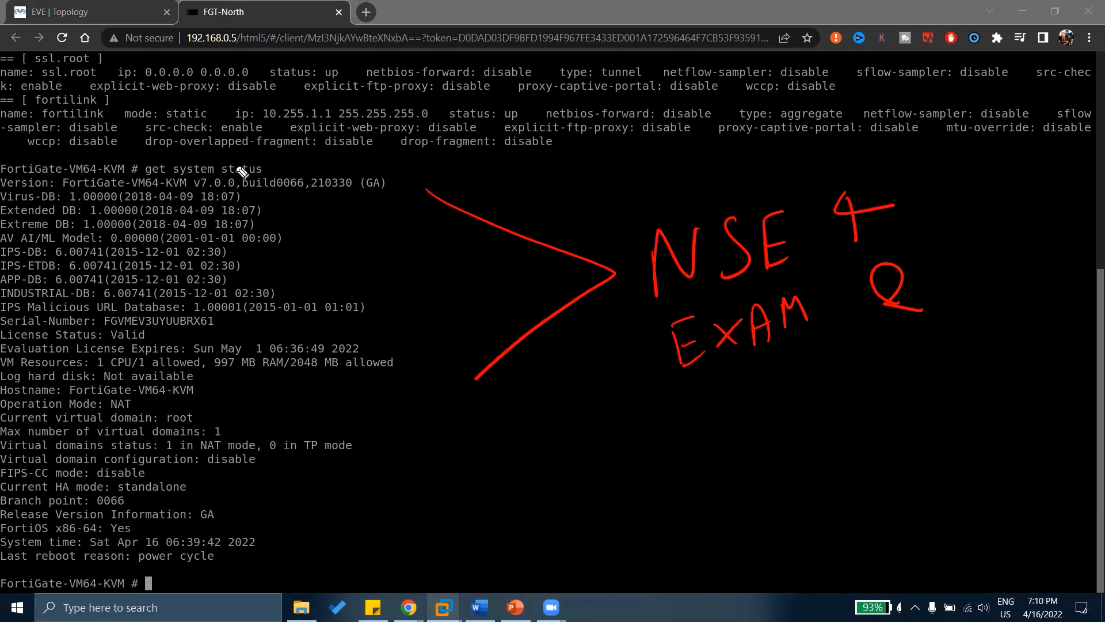
pyautogui.moveTo(258, 163)
pyautogui.mouseDown()
pyautogui.moveTo(148, 171)
pyautogui.moveTo(184, 174)
pyautogui.mouseUp()
pyautogui.moveTo(103, 324)
pyautogui.mouseDown()
pyautogui.moveTo(193, 335)
pyautogui.moveTo(373, 307)
pyautogui.moveTo(245, 278)
pyautogui.moveTo(6, 281)
pyautogui.moveTo(5, 324)
pyautogui.moveTo(103, 329)
pyautogui.mouseUp()
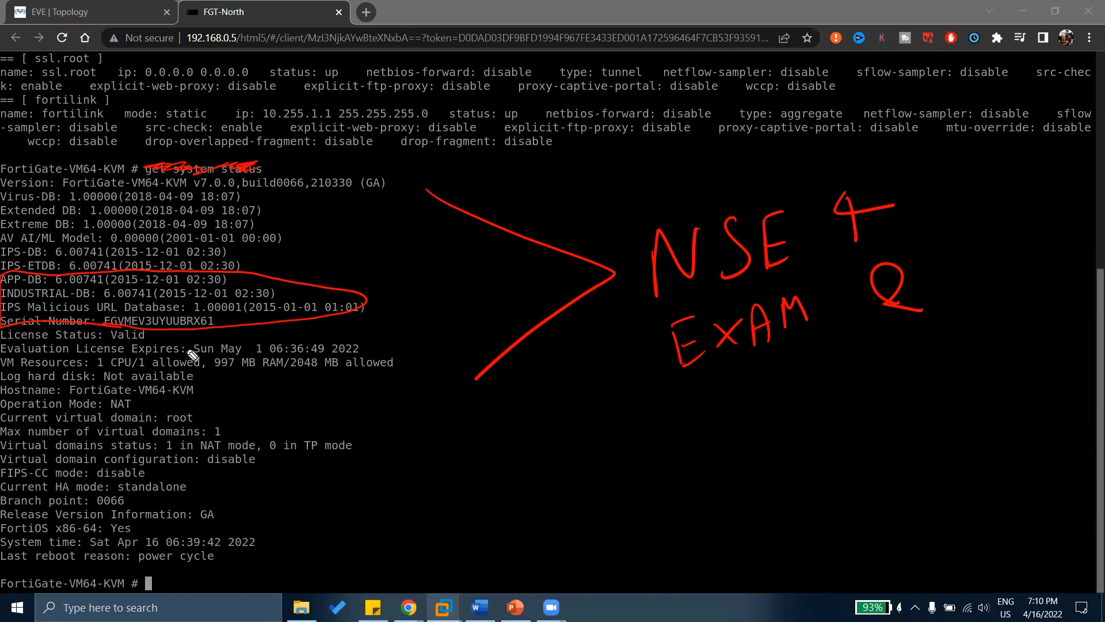
# Clear the ink, then underline the VM64 and KVM v7.0.0 version text and start a note above.
pyautogui.press('e')
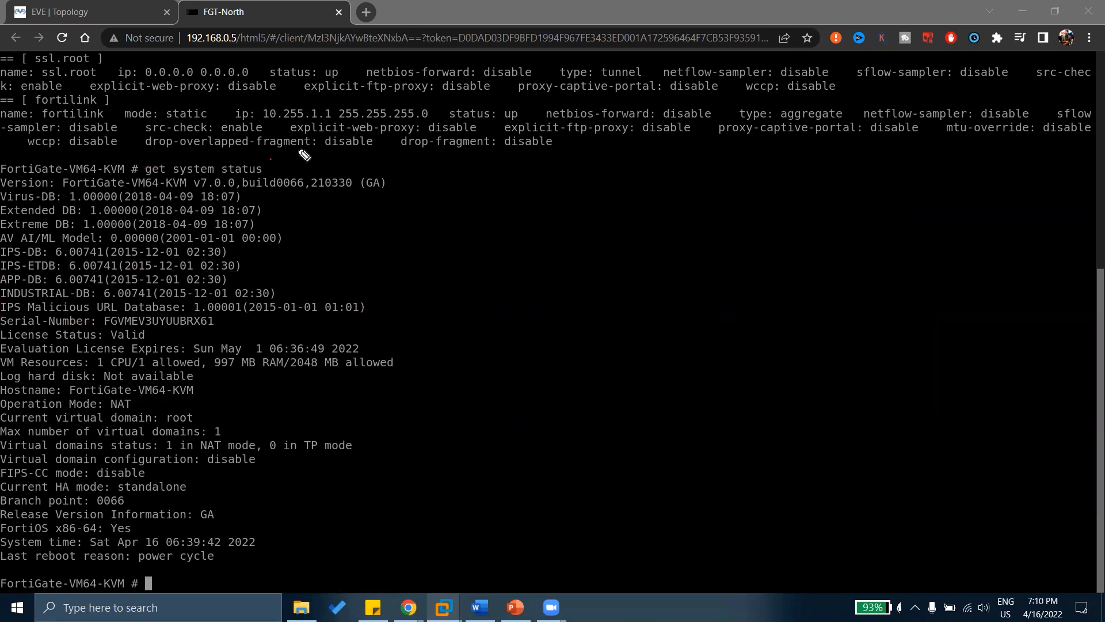
pyautogui.moveTo(269, 163); pyautogui.dragTo(309, 144)
pyautogui.moveTo(171, 188); pyautogui.dragTo(248, 192)
pyautogui.moveTo(127, 190); pyautogui.dragTo(154, 198)
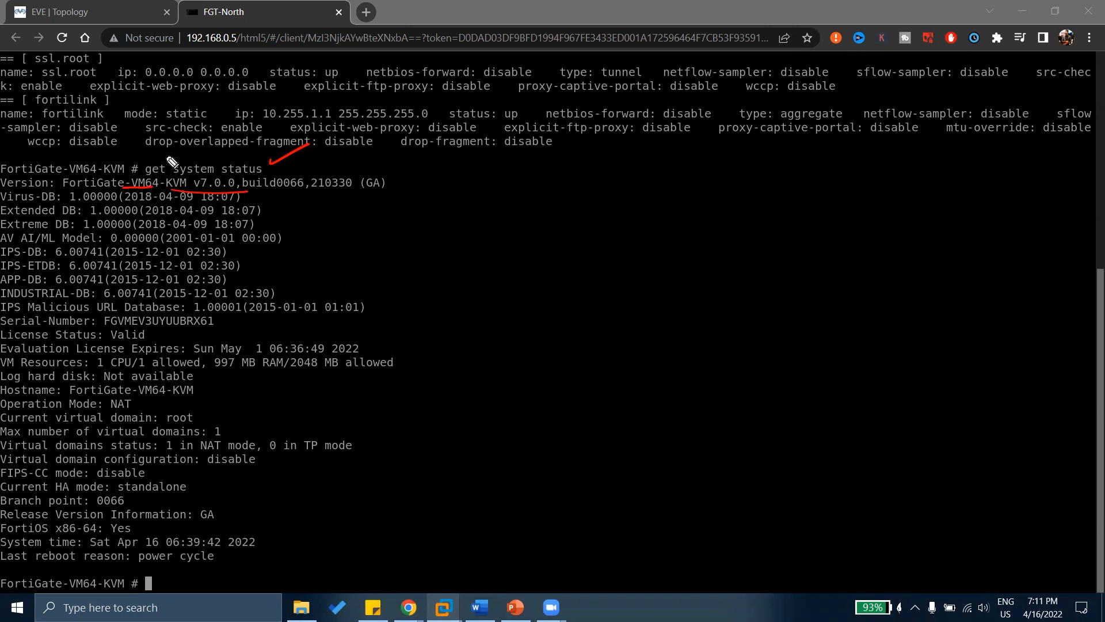
pyautogui.moveTo(167, 161)
pyautogui.mouseDown()
pyautogui.moveTo(188, 153)
pyautogui.moveTo(154, 164)
pyautogui.mouseUp()
# Clear old ink and underline the build number, the IPS-DB date and the 2018 Virus-DB date.
pyautogui.hotkey('ctrl', 'shift', '7')
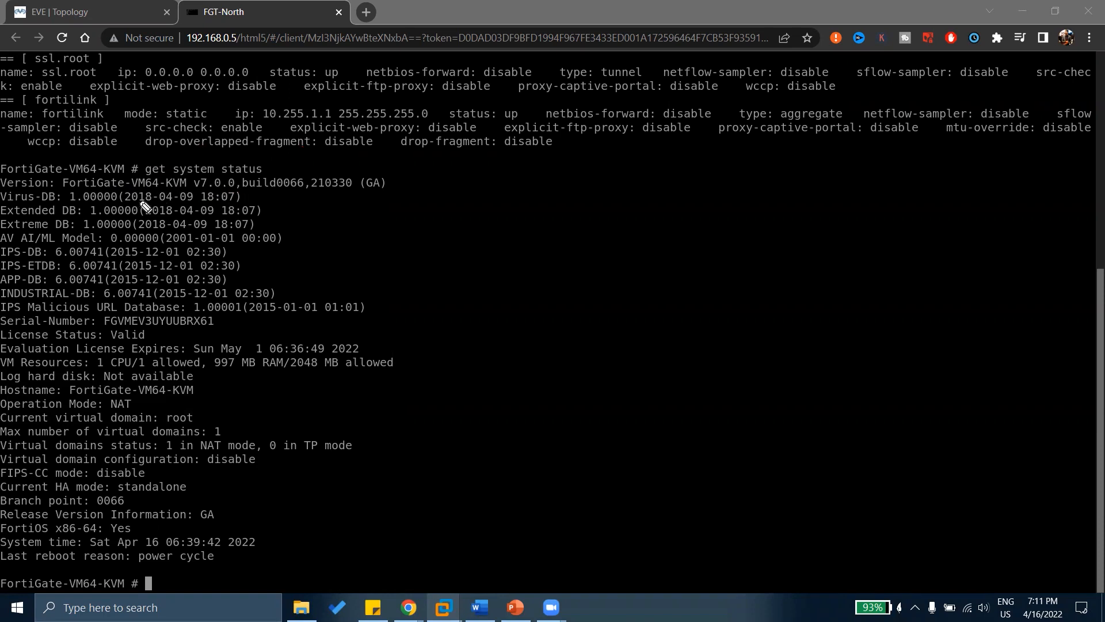
pyautogui.moveTo(249, 197); pyautogui.dragTo(267, 192)
pyautogui.moveTo(233, 252)
pyautogui.mouseDown()
pyautogui.moveTo(263, 247)
pyautogui.moveTo(251, 269)
pyautogui.mouseUp()
pyautogui.moveTo(120, 202)
pyautogui.mouseDown()
pyautogui.moveTo(149, 201)
pyautogui.moveTo(168, 229)
pyautogui.mouseUp()
# Bracket the database lines and write 'DB' and an underlined 'LICENSE' beside them.
pyautogui.moveTo(301, 198)
pyautogui.mouseDown()
pyautogui.moveTo(317, 244)
pyautogui.moveTo(296, 271)
pyautogui.mouseUp()
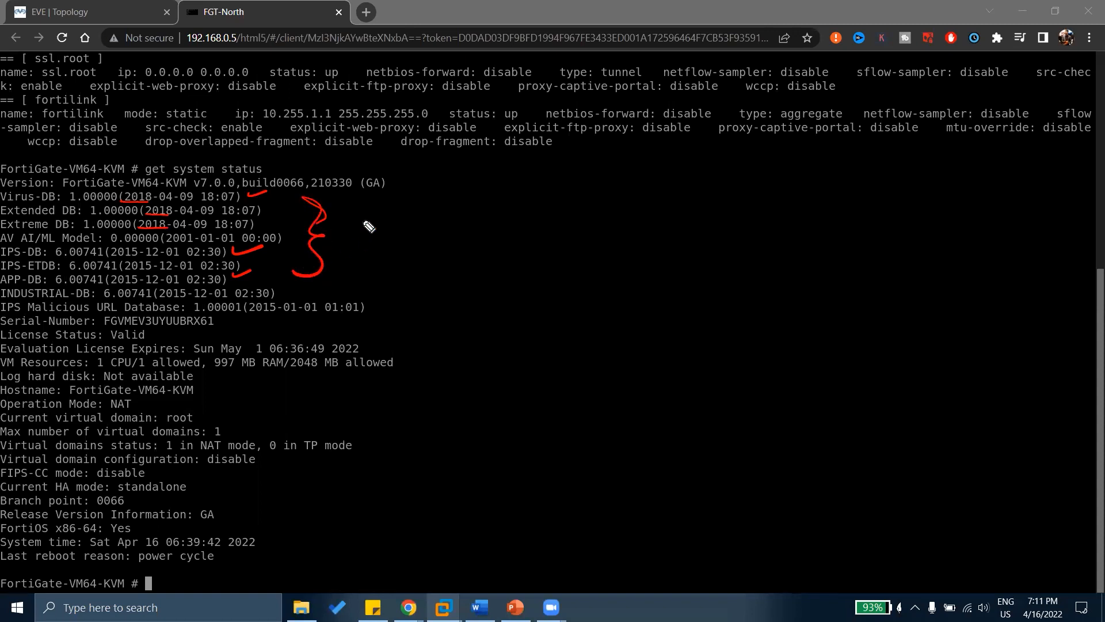
pyautogui.moveTo(358, 213); pyautogui.dragTo(363, 236)
pyautogui.moveTo(387, 211); pyautogui.dragTo(389, 237)
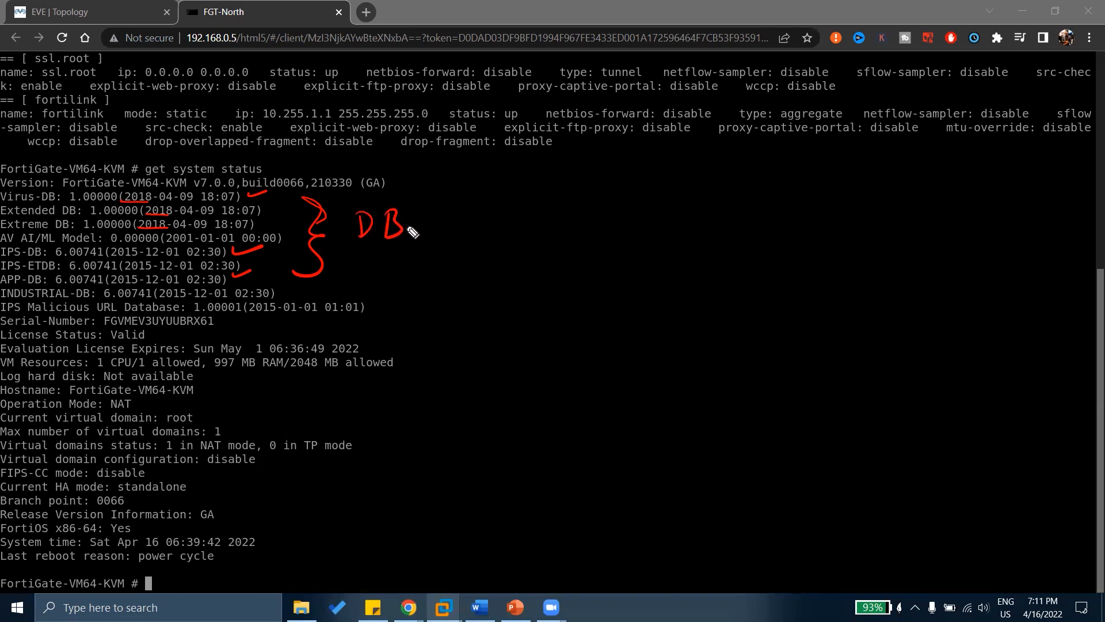
pyautogui.moveTo(477, 205)
pyautogui.mouseDown()
pyautogui.moveTo(489, 221)
pyautogui.moveTo(533, 223)
pyautogui.moveTo(572, 205)
pyautogui.moveTo(583, 223)
pyautogui.moveTo(603, 219)
pyautogui.mouseUp()
pyautogui.moveTo(452, 240); pyautogui.dragTo(604, 230)
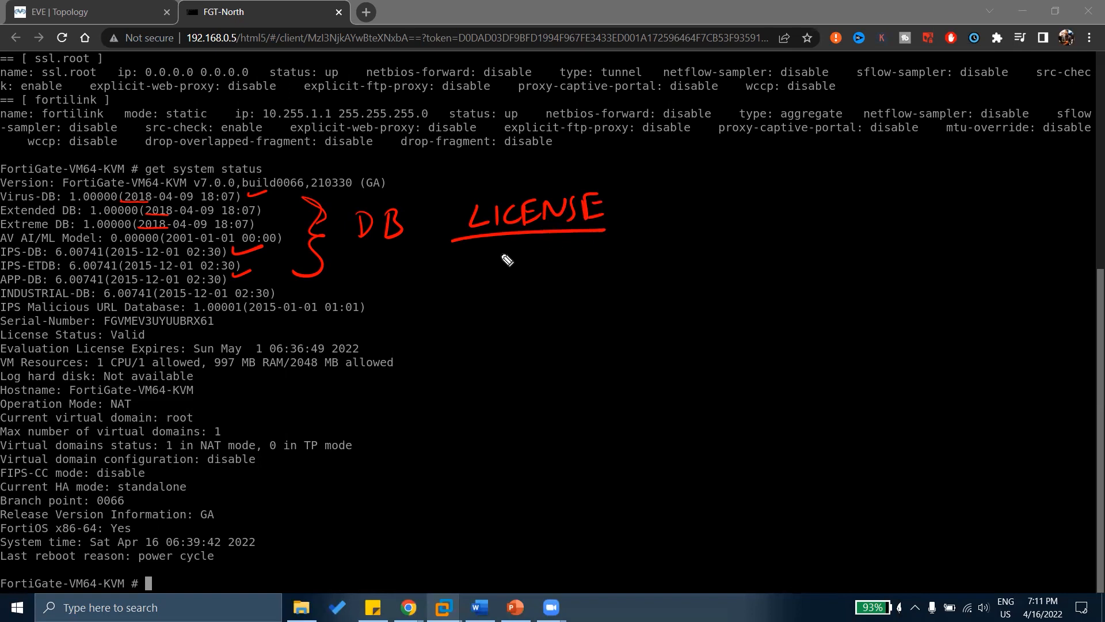
# Clear the ink and write '2022-4-16', '18.30' and an underlined '1 DAY' in red.
pyautogui.hotkey('ctrl', 'shift', 'c')
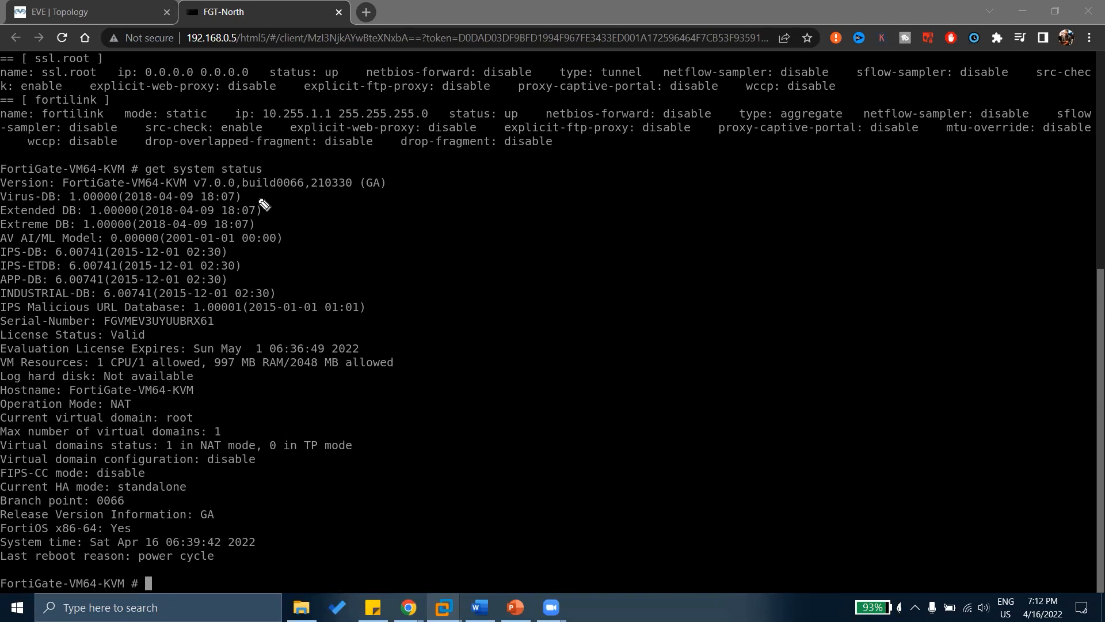
pyautogui.moveTo(285, 200); pyautogui.dragTo(405, 201)
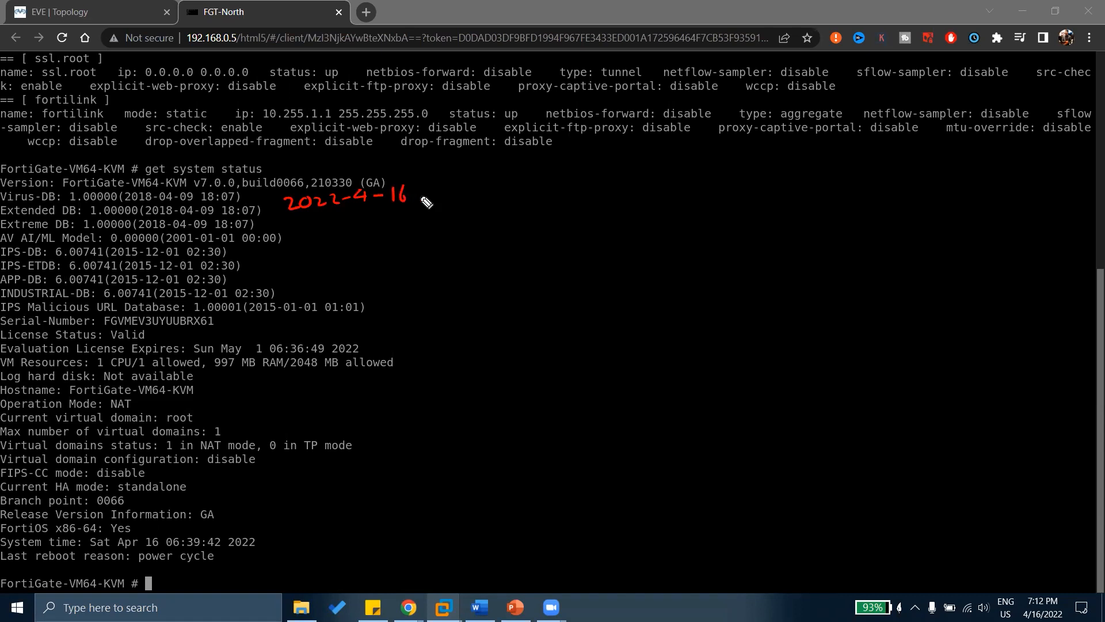
pyautogui.moveTo(444, 186)
pyautogui.mouseDown()
pyautogui.moveTo(442, 198)
pyautogui.moveTo(454, 185)
pyautogui.moveTo(474, 197)
pyautogui.moveTo(491, 182)
pyautogui.mouseUp()
pyautogui.click(461, 196)
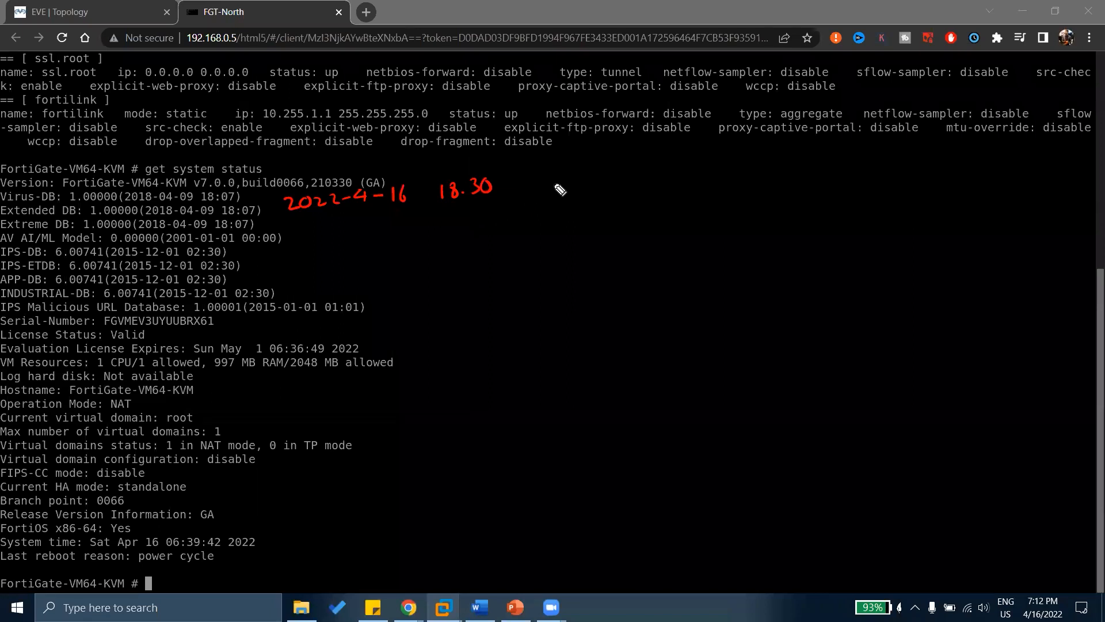
pyautogui.moveTo(556, 178)
pyautogui.mouseDown()
pyautogui.moveTo(556, 194)
pyautogui.moveTo(612, 185)
pyautogui.moveTo(620, 196)
pyautogui.mouseUp()
pyautogui.moveTo(543, 199); pyautogui.dragTo(636, 190)
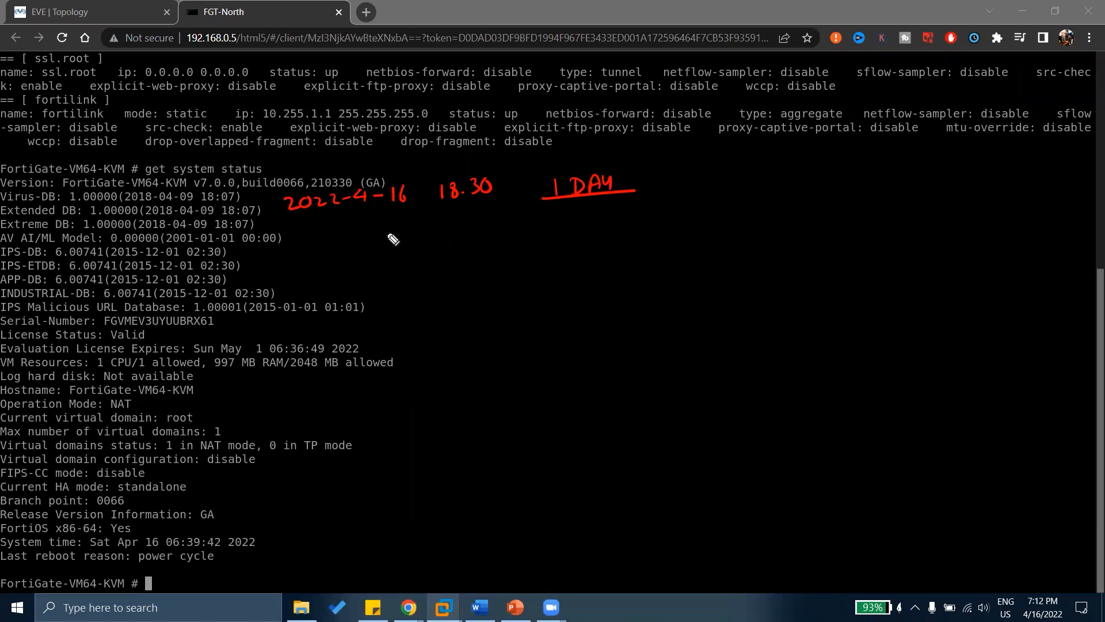
# Mark the command, bracket the DB lines, underline the date, add '>' and a tick, start 'UPDATES'.
pyautogui.moveTo(276, 167); pyautogui.dragTo(315, 157)
pyautogui.moveTo(254, 194)
pyautogui.mouseDown()
pyautogui.moveTo(293, 260)
pyautogui.moveTo(258, 271)
pyautogui.mouseUp()
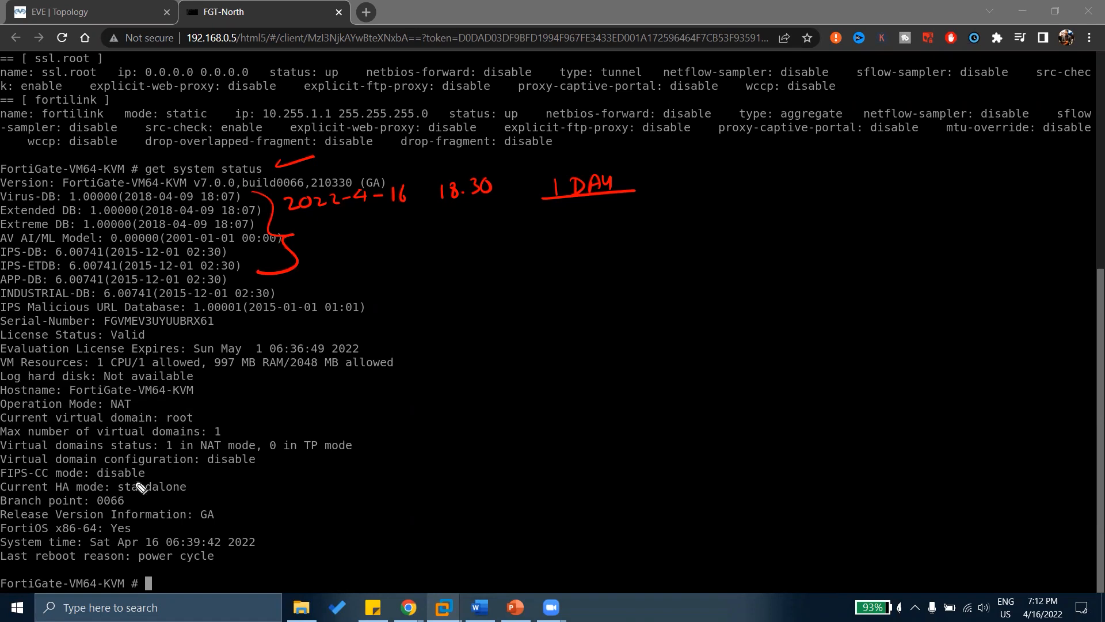
pyautogui.moveTo(288, 213); pyautogui.dragTo(421, 211)
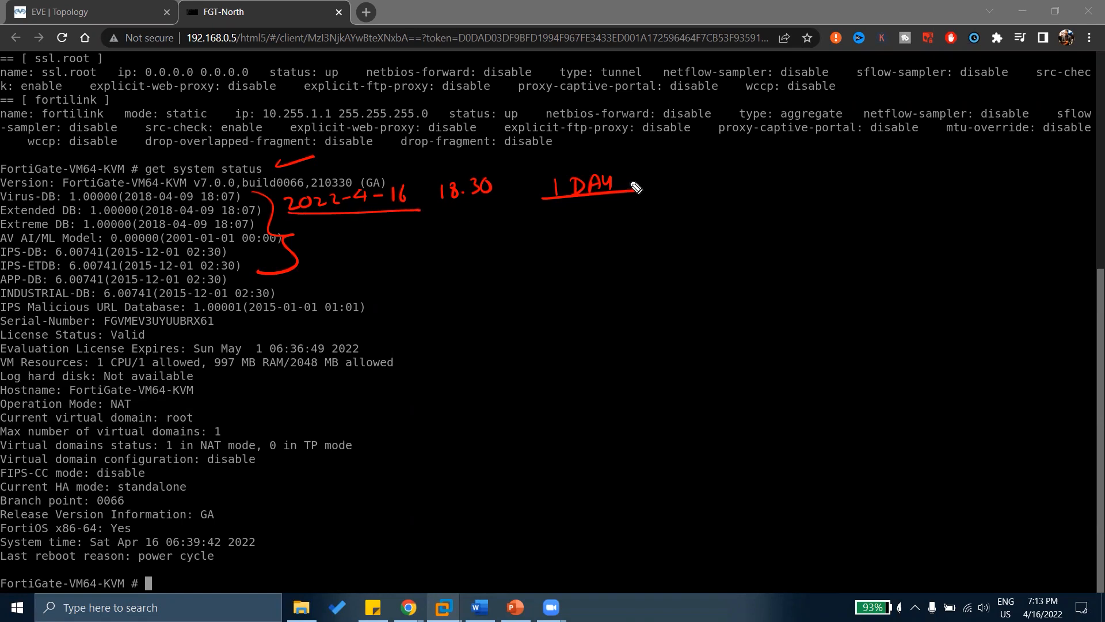
pyautogui.moveTo(636, 176); pyautogui.dragTo(685, 163)
pyautogui.moveTo(521, 178); pyautogui.dragTo(518, 207)
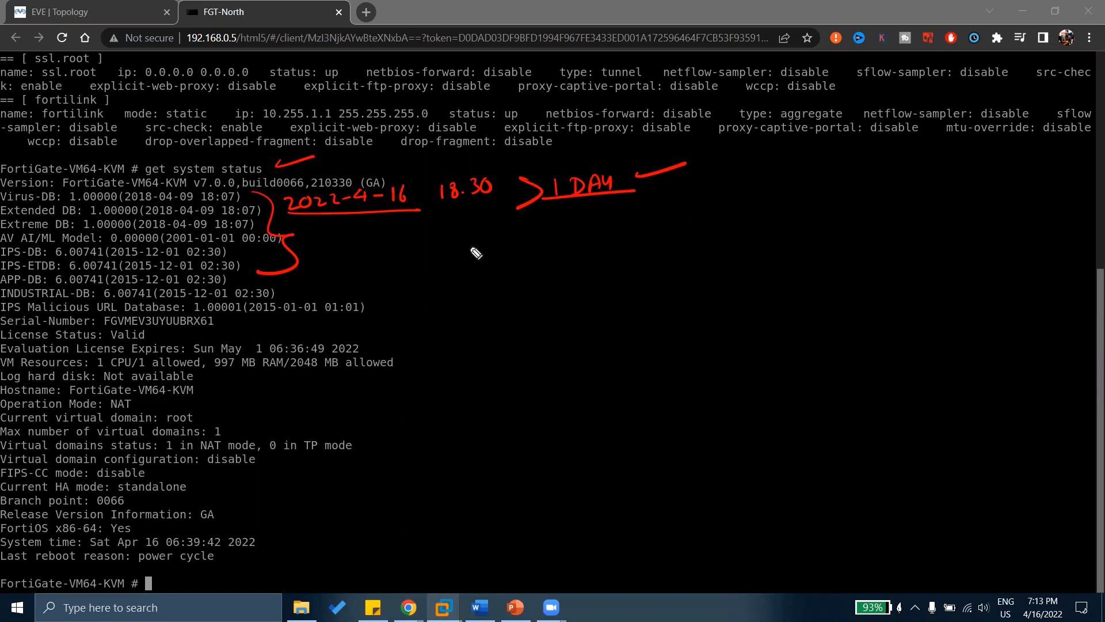
pyautogui.moveTo(459, 233)
pyautogui.mouseDown()
pyautogui.moveTo(531, 251)
pyautogui.moveTo(552, 248)
pyautogui.moveTo(547, 231)
pyautogui.moveTo(588, 248)
pyautogui.moveTo(609, 221)
pyautogui.moveTo(601, 243)
pyautogui.mouseUp()
# Finish 'UPDATES', add 'FGD SERVER', and write an underlined 'SCHEDULE → 1AM' with 1AM circled.
pyautogui.click(660, 216)
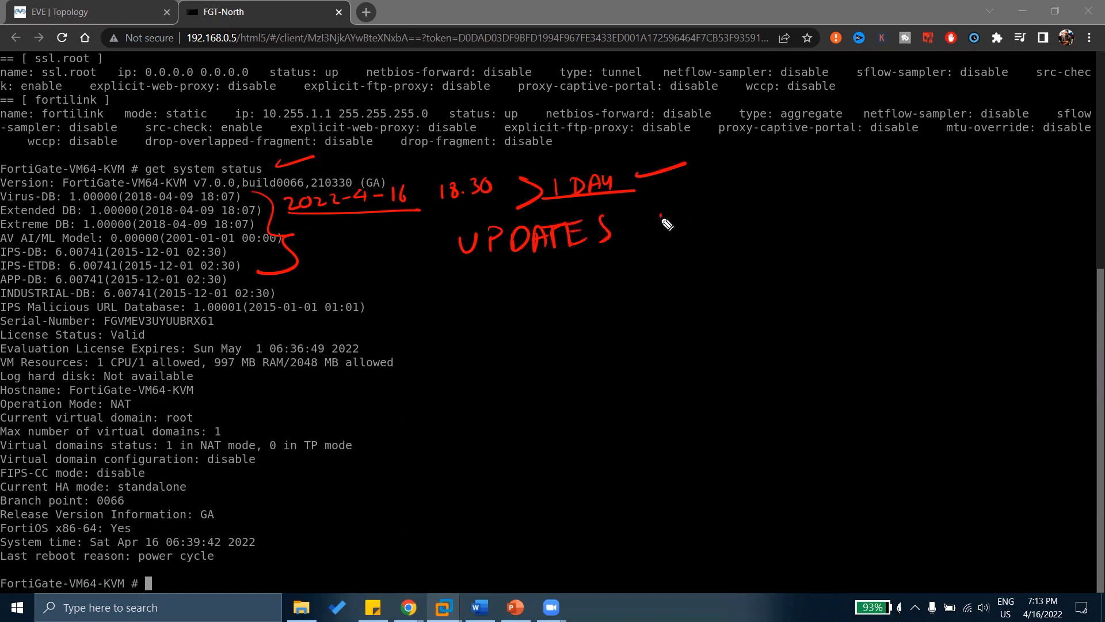
pyautogui.moveTo(666, 223)
pyautogui.mouseDown()
pyautogui.moveTo(659, 216)
pyautogui.moveTo(693, 212)
pyautogui.moveTo(714, 227)
pyautogui.moveTo(771, 203)
pyautogui.moveTo(798, 216)
pyautogui.moveTo(833, 199)
pyautogui.moveTo(838, 208)
pyautogui.moveTo(857, 195)
pyautogui.moveTo(874, 204)
pyautogui.mouseUp()
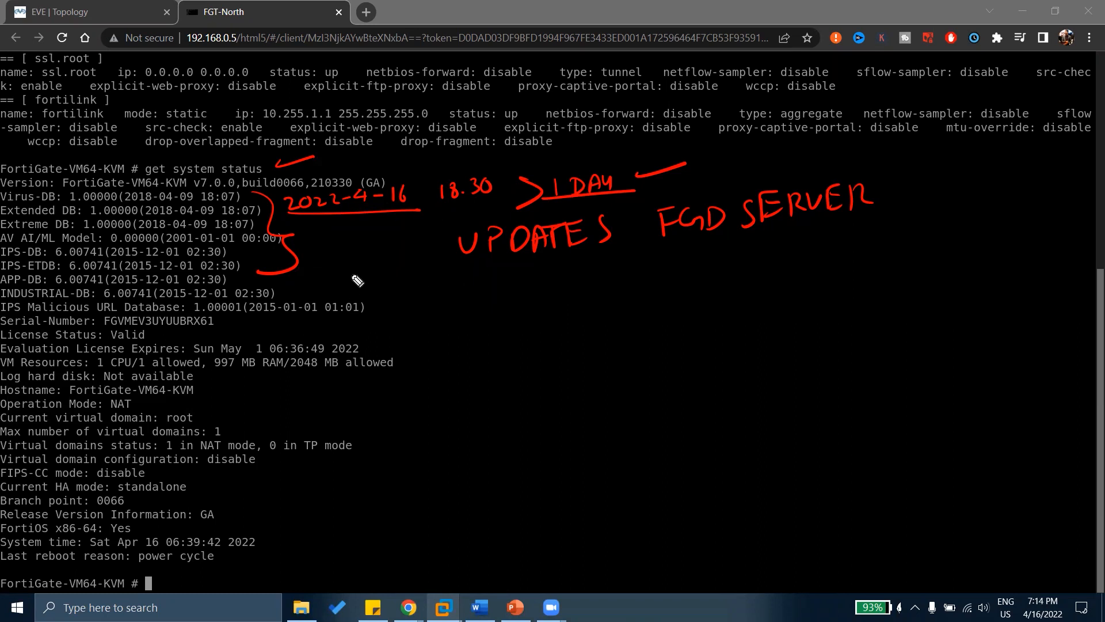
pyautogui.moveTo(380, 275)
pyautogui.mouseDown()
pyautogui.moveTo(368, 296)
pyautogui.moveTo(387, 294)
pyautogui.mouseUp()
pyautogui.moveTo(407, 278)
pyautogui.mouseDown()
pyautogui.moveTo(521, 278)
pyautogui.moveTo(521, 293)
pyautogui.moveTo(615, 274)
pyautogui.mouseUp()
pyautogui.moveTo(598, 266); pyautogui.dragTo(601, 283)
pyautogui.moveTo(670, 257)
pyautogui.mouseDown()
pyautogui.moveTo(672, 279)
pyautogui.moveTo(732, 265)
pyautogui.mouseUp()
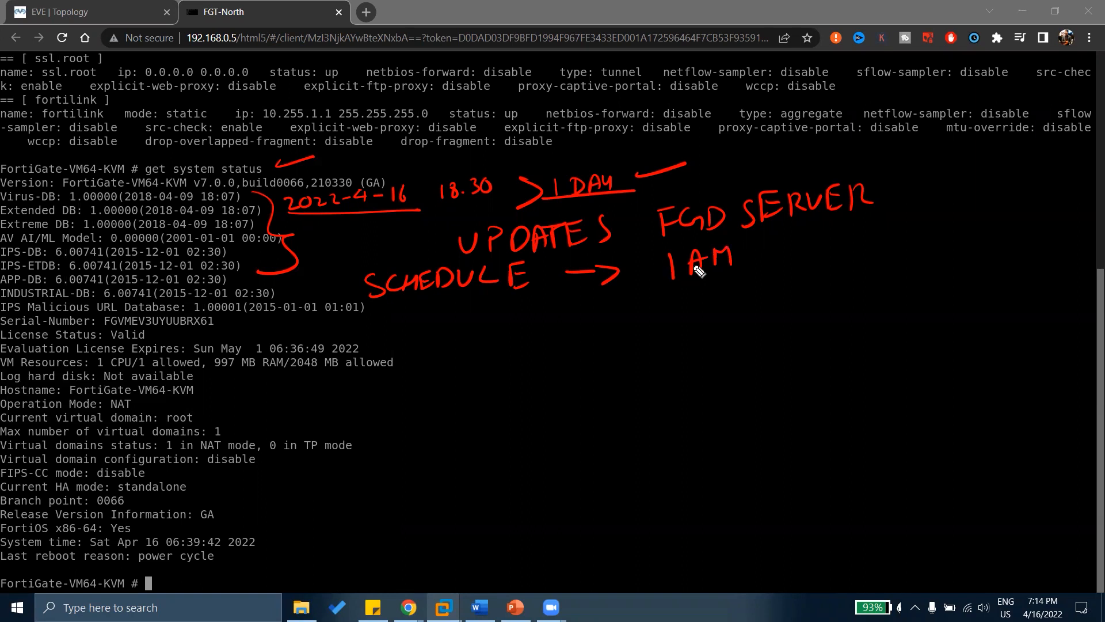
pyautogui.moveTo(749, 245)
pyautogui.mouseDown()
pyautogui.moveTo(649, 249)
pyautogui.moveTo(758, 292)
pyautogui.mouseUp()
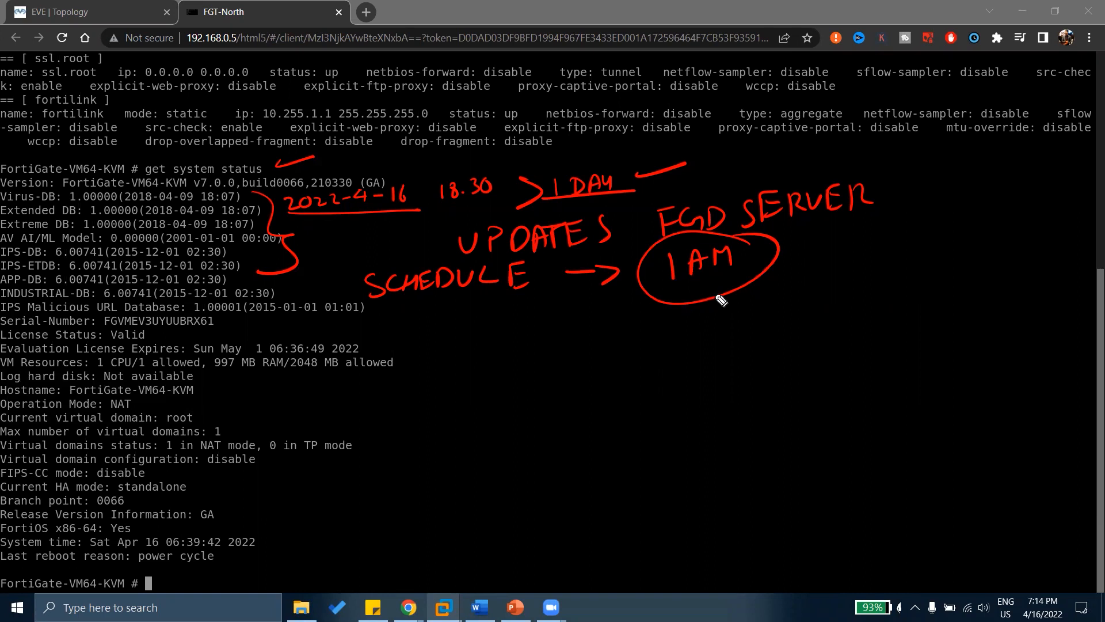
pyautogui.moveTo(771, 264); pyautogui.dragTo(824, 252)
pyautogui.moveTo(381, 304); pyautogui.dragTo(512, 310)
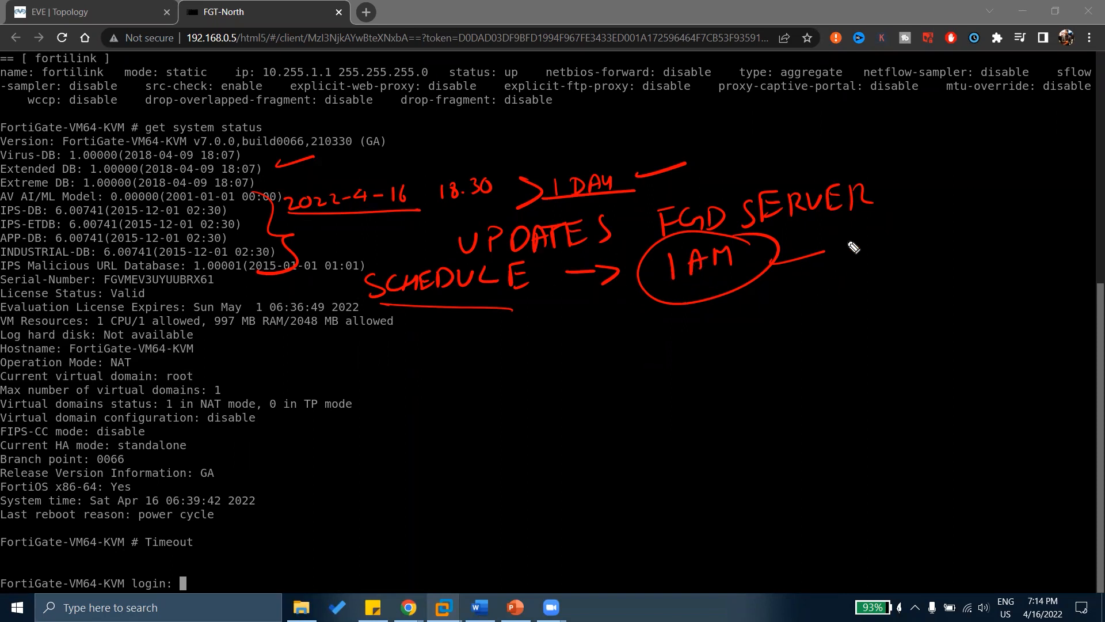
# Write '2HOURS' and '6HOURS' beside the circled 1AM note.
pyautogui.moveTo(843, 240)
pyautogui.mouseDown()
pyautogui.moveTo(901, 245)
pyautogui.moveTo(953, 226)
pyautogui.mouseUp()
pyautogui.moveTo(961, 218); pyautogui.dragTo(957, 234)
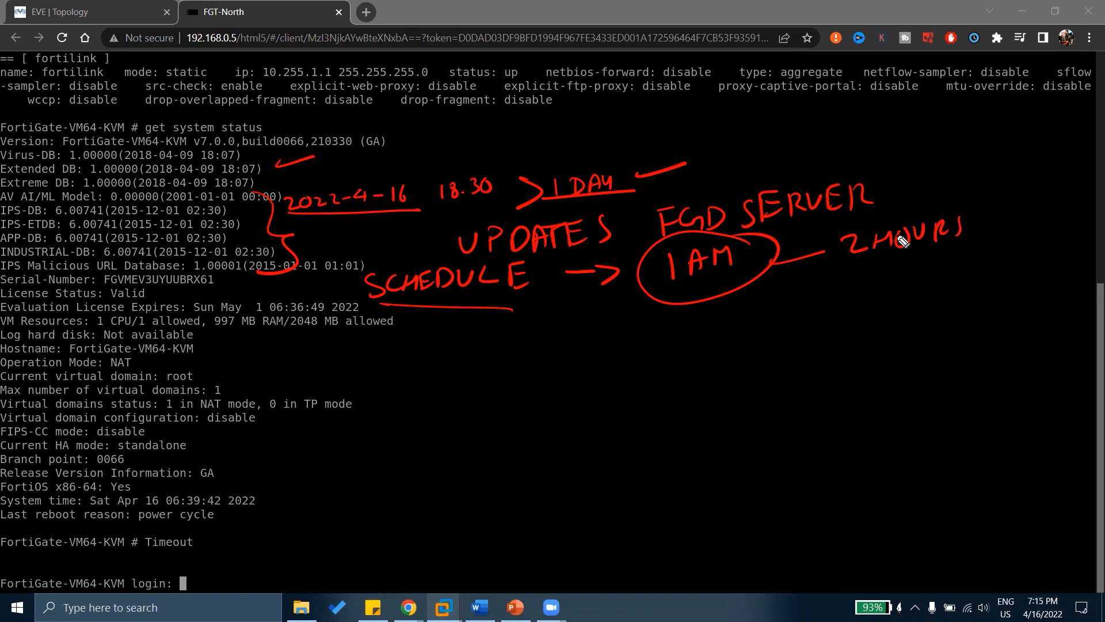
pyautogui.moveTo(860, 271)
pyautogui.mouseDown()
pyautogui.moveTo(857, 289)
pyautogui.moveTo(883, 290)
pyautogui.moveTo(949, 272)
pyautogui.mouseUp()
pyautogui.moveTo(963, 263); pyautogui.dragTo(958, 285)
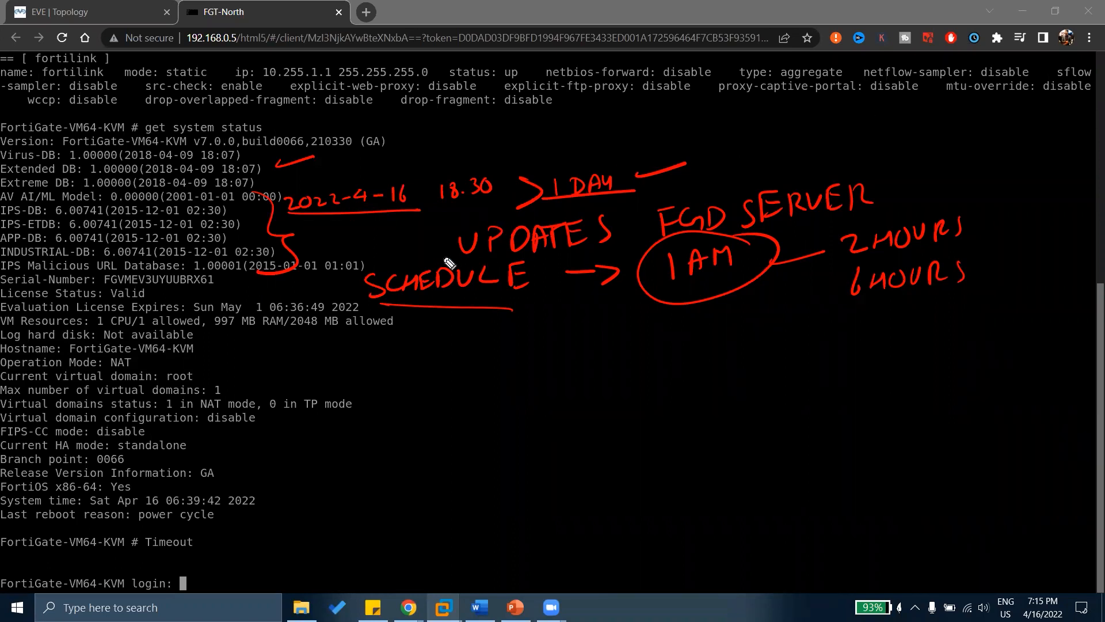
# Erase the old ink, re-bracket the database lines and underline URL database version 1.00001.
pyautogui.press('e')
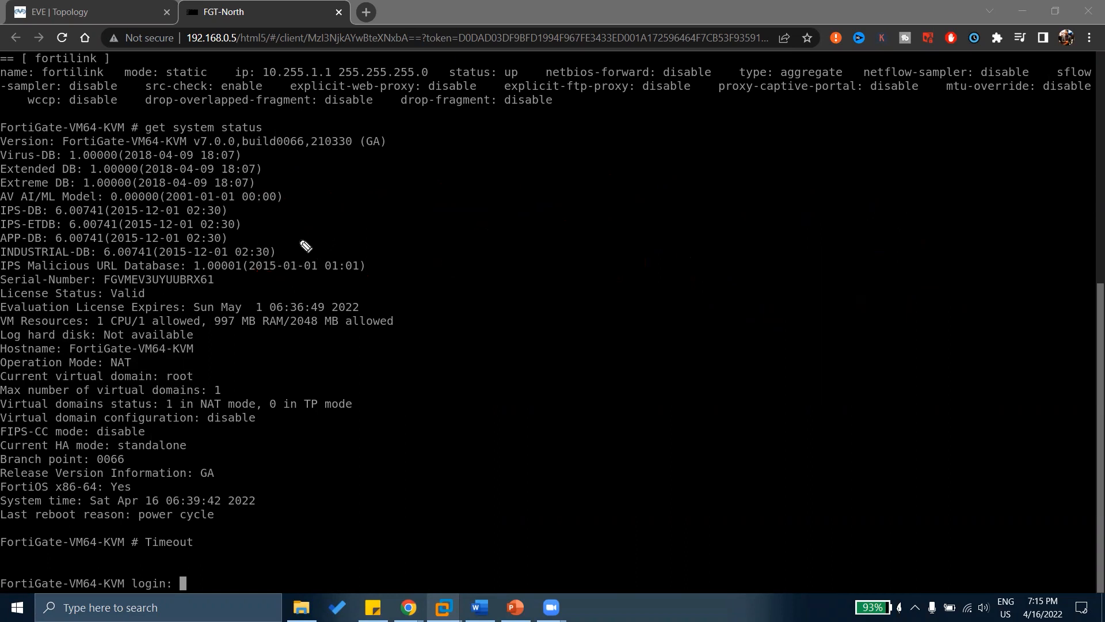
pyautogui.moveTo(282, 154)
pyautogui.mouseDown()
pyautogui.moveTo(308, 193)
pyautogui.moveTo(287, 226)
pyautogui.mouseUp()
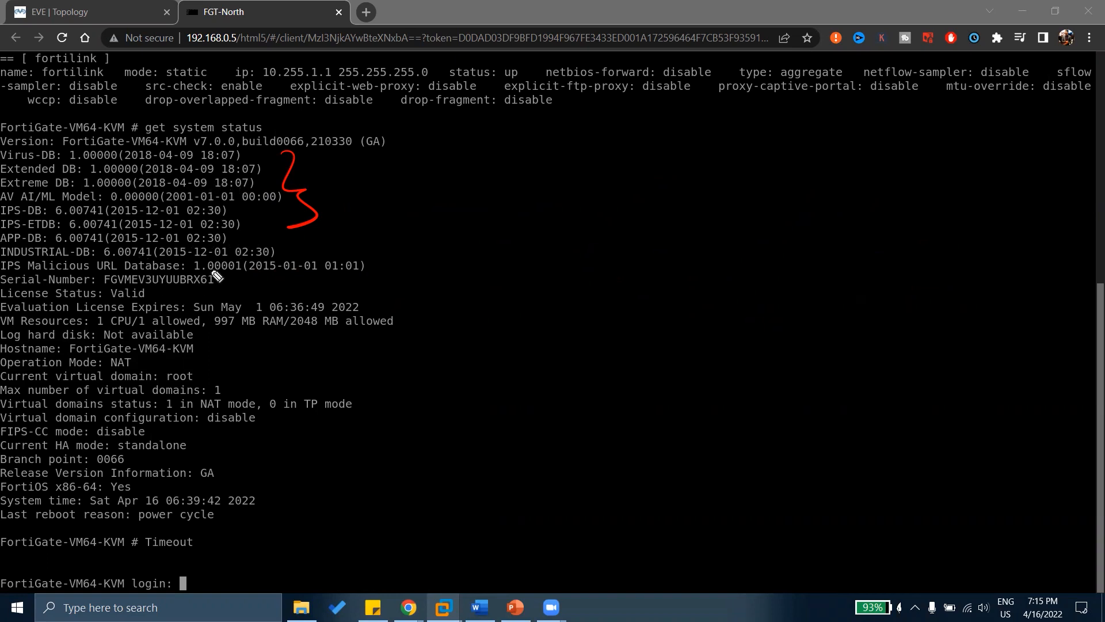
pyautogui.moveTo(217, 277); pyautogui.dragTo(241, 270)
# Underline the serial number and write an underlined LICENCE note with an arrow beside it.
pyautogui.moveTo(226, 286); pyautogui.dragTo(269, 277)
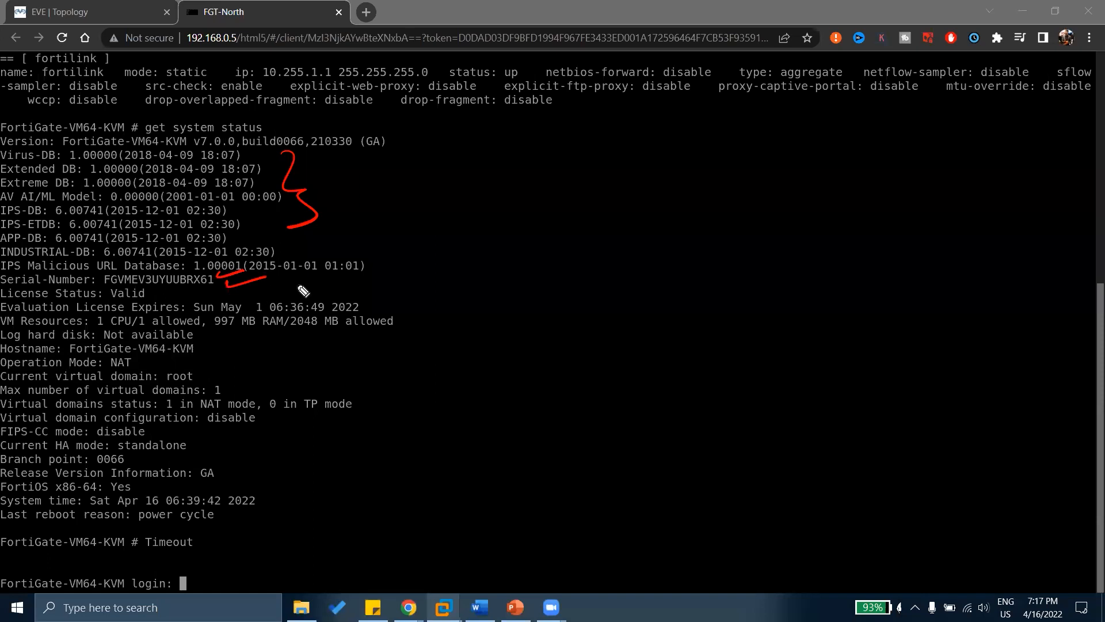
pyautogui.moveTo(304, 275)
pyautogui.mouseDown()
pyautogui.moveTo(299, 284)
pyautogui.moveTo(407, 281)
pyautogui.mouseUp()
pyautogui.moveTo(409, 267); pyautogui.dragTo(418, 264)
pyautogui.moveTo(408, 276); pyautogui.dragTo(421, 280)
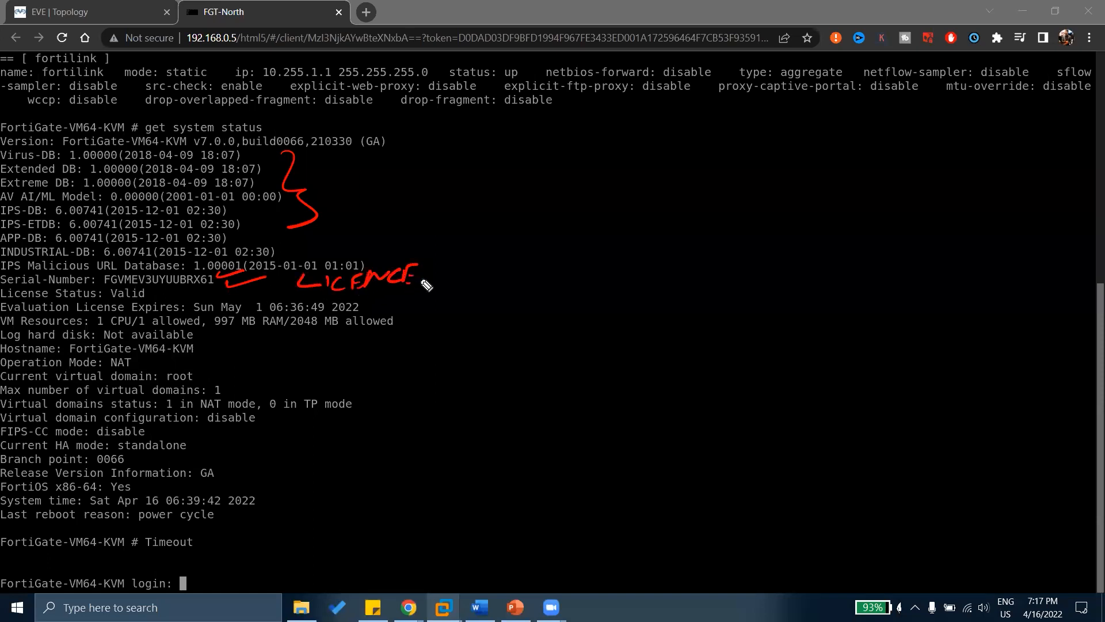
pyautogui.moveTo(301, 289); pyautogui.dragTo(412, 284)
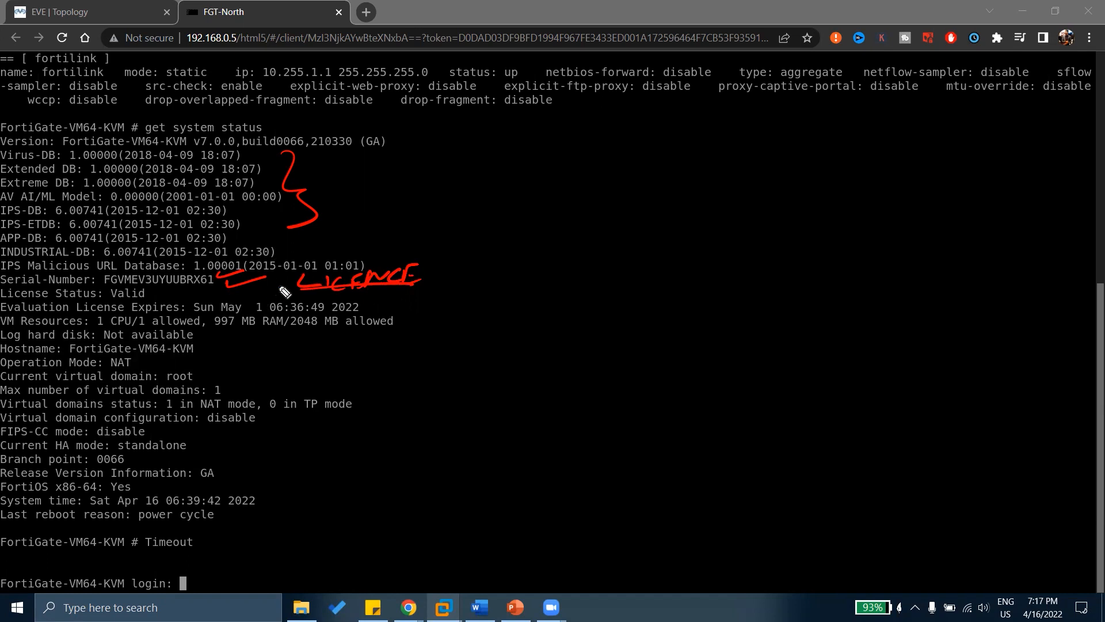
pyautogui.moveTo(281, 281); pyautogui.dragTo(257, 287)
# Write an underlined EVALUATION note by the expiry line, then clear all annotations.
pyautogui.moveTo(373, 306)
pyautogui.mouseDown()
pyautogui.moveTo(449, 311)
pyautogui.moveTo(484, 288)
pyautogui.moveTo(510, 302)
pyautogui.moveTo(546, 292)
pyautogui.moveTo(567, 258)
pyautogui.moveTo(576, 275)
pyautogui.moveTo(567, 270)
pyautogui.moveTo(600, 276)
pyautogui.moveTo(657, 252)
pyautogui.mouseUp()
pyautogui.moveTo(412, 326); pyautogui.dragTo(679, 296)
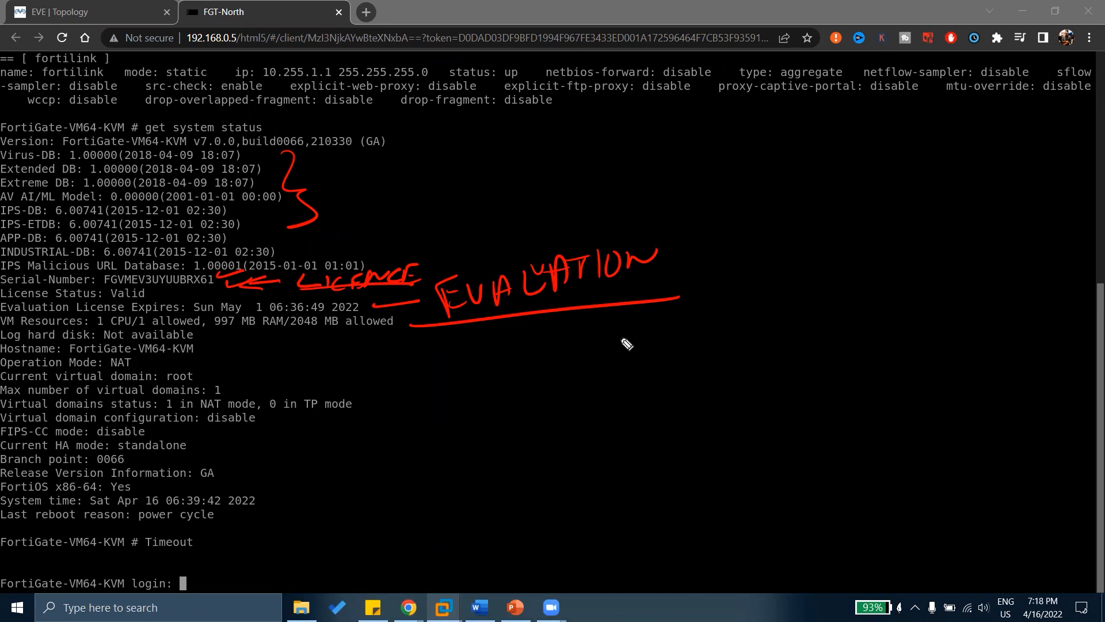
pyautogui.press('e')
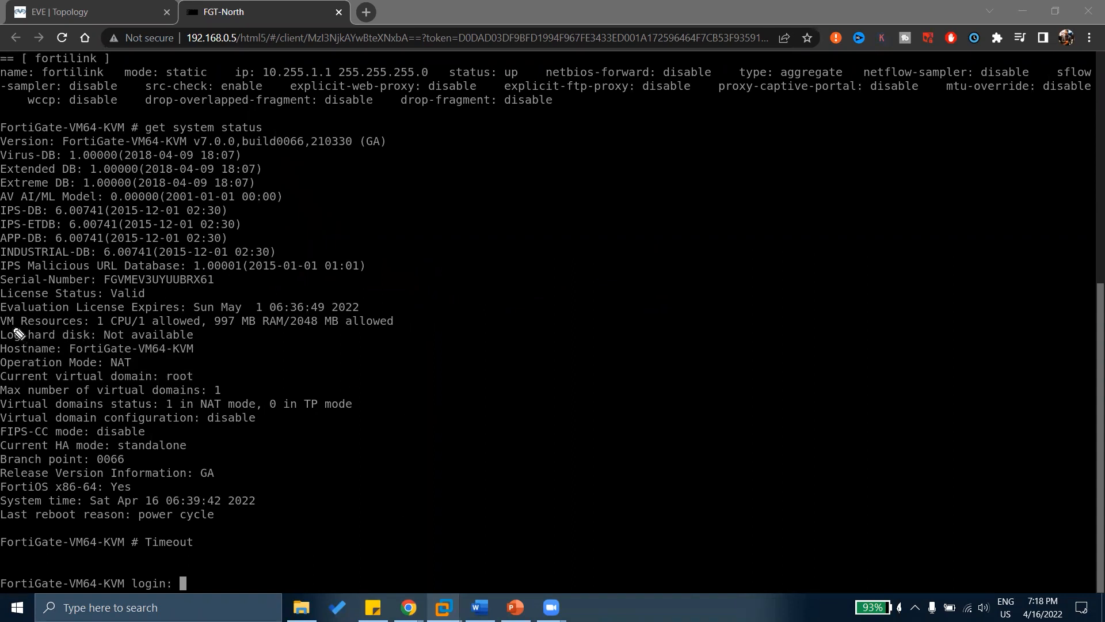
# Underline Resources, the 1 CPU/1 allowance and the 997 MB RAM/2048 MB allowance.
pyautogui.moveTo(19, 326); pyautogui.dragTo(71, 326)
pyautogui.moveTo(93, 326); pyautogui.dragTo(145, 324)
pyautogui.moveTo(210, 326); pyautogui.dragTo(329, 330)
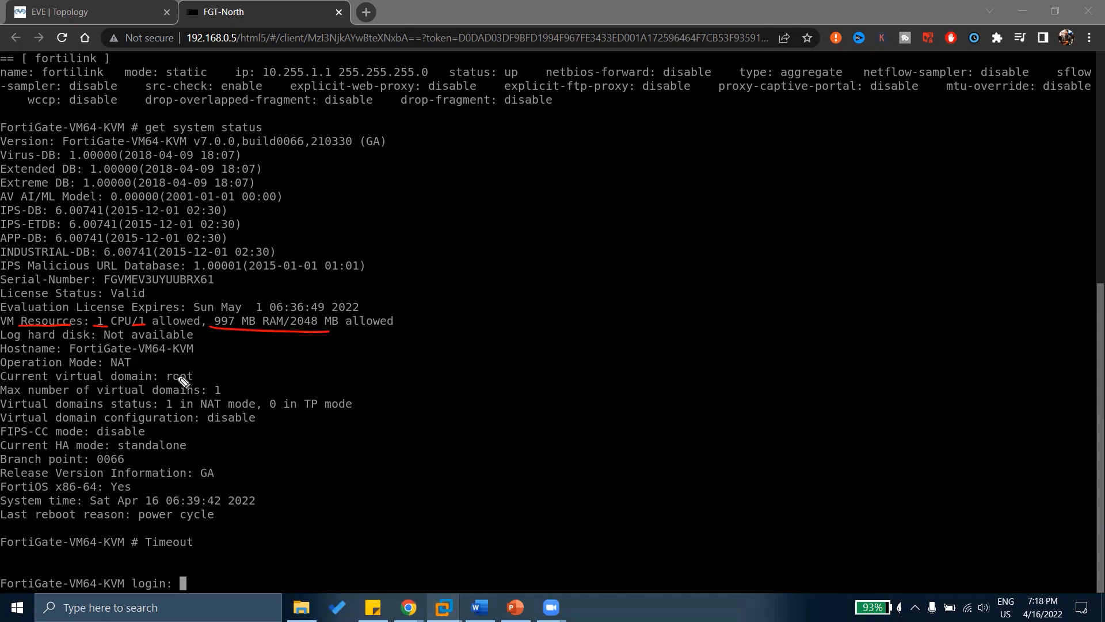
pyautogui.moveTo(196, 333); pyautogui.dragTo(217, 329)
# Clear the old marks and underline hostname FortiGate-VM64-KVM on the status line and login prompt.
pyautogui.press('e')
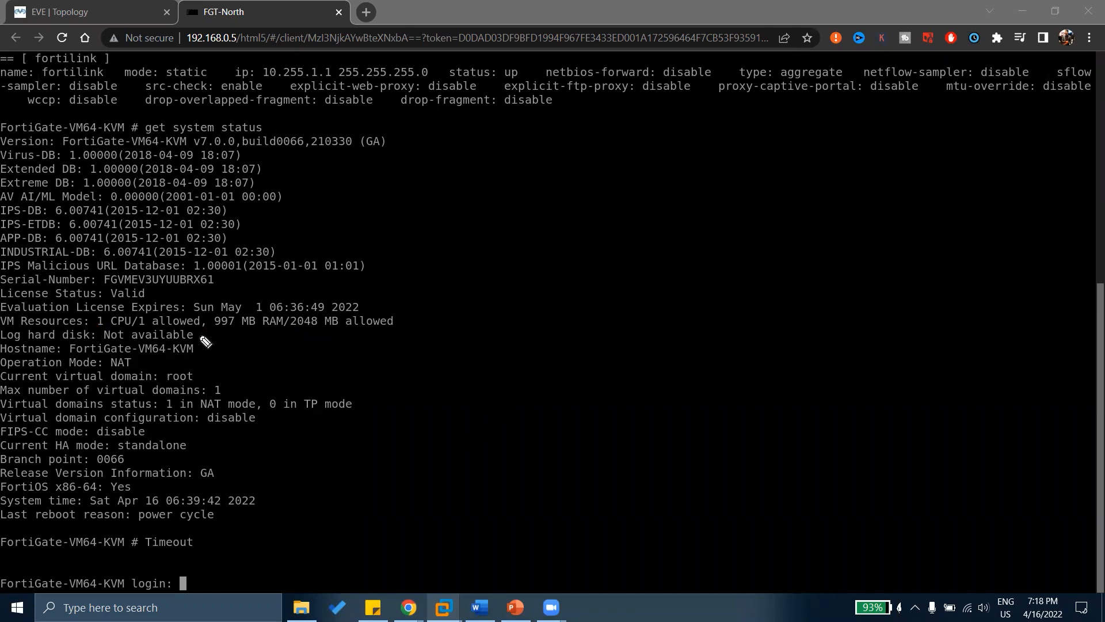
pyautogui.moveTo(200, 334); pyautogui.dragTo(225, 330)
pyautogui.moveTo(203, 334); pyautogui.dragTo(236, 335)
pyautogui.moveTo(198, 347); pyautogui.dragTo(236, 333)
pyautogui.moveTo(128, 584)
pyautogui.mouseDown()
pyautogui.moveTo(126, 568)
pyautogui.moveTo(1, 559)
pyautogui.mouseUp()
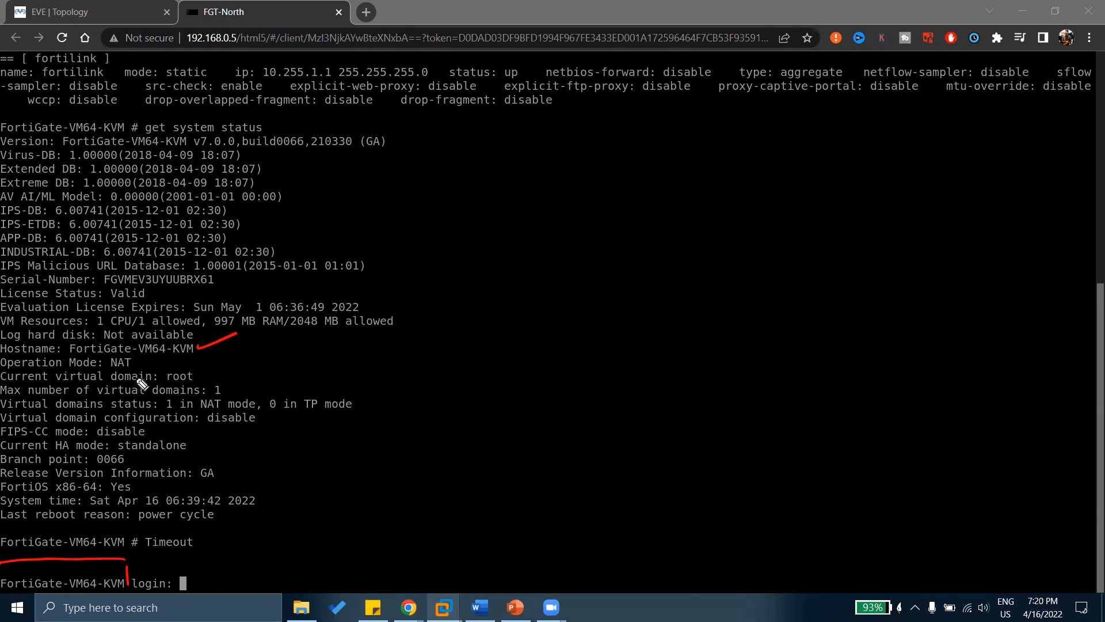
# Mark the NAT operation mode, box the root virtual domain and tick the 1-domain maximum.
pyautogui.moveTo(131, 362); pyautogui.dragTo(168, 362)
pyautogui.moveTo(201, 372); pyautogui.dragTo(226, 362)
pyautogui.moveTo(163, 364)
pyautogui.mouseDown()
pyautogui.moveTo(162, 384)
pyautogui.moveTo(199, 377)
pyautogui.moveTo(164, 385)
pyautogui.mouseUp()
pyautogui.moveTo(228, 385); pyautogui.dragTo(254, 374)
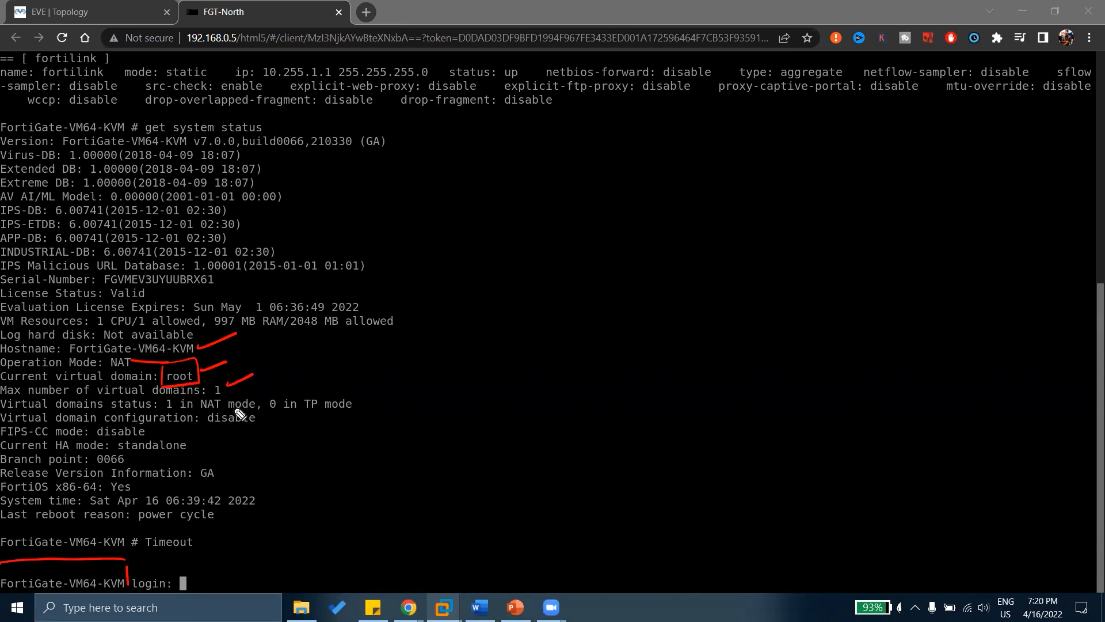
# Write an underlined '10 VD DEFAULT' and a bracketed '(100 VD)' beside the virtual domain lines.
pyautogui.moveTo(317, 355)
pyautogui.mouseDown()
pyautogui.moveTo(316, 374)
pyautogui.moveTo(330, 355)
pyautogui.moveTo(374, 347)
pyautogui.moveTo(392, 357)
pyautogui.mouseUp()
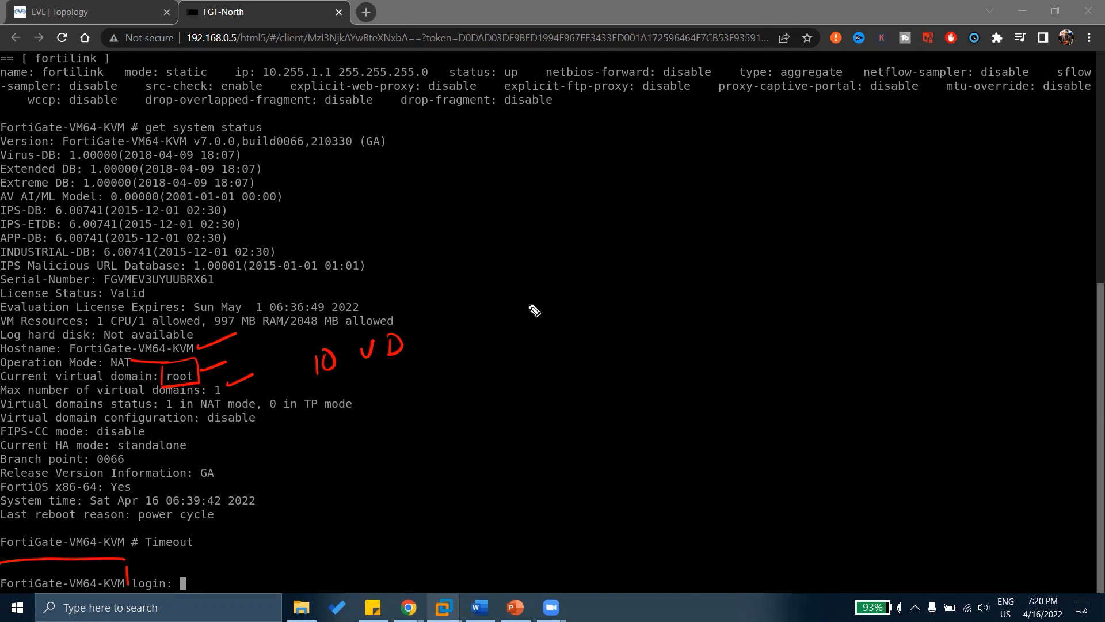
pyautogui.moveTo(535, 262)
pyautogui.mouseDown()
pyautogui.moveTo(534, 283)
pyautogui.moveTo(562, 259)
pyautogui.mouseUp()
pyautogui.moveTo(585, 252)
pyautogui.mouseDown()
pyautogui.moveTo(600, 248)
pyautogui.moveTo(613, 266)
pyautogui.mouseUp()
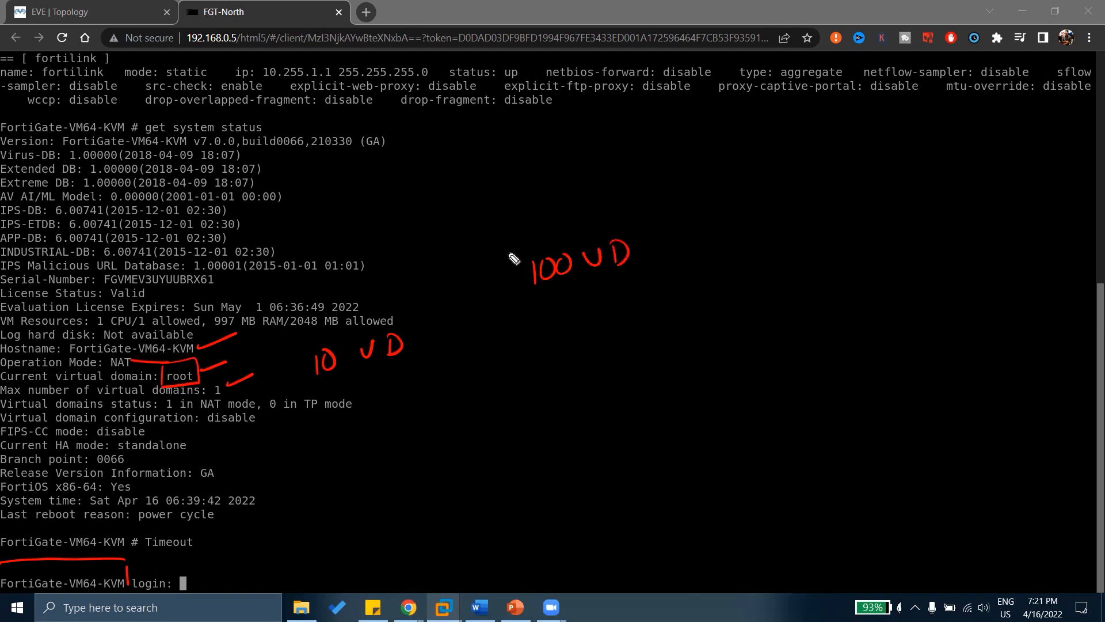
pyautogui.moveTo(518, 248); pyautogui.dragTo(531, 284)
pyautogui.moveTo(634, 219); pyautogui.dragTo(635, 268)
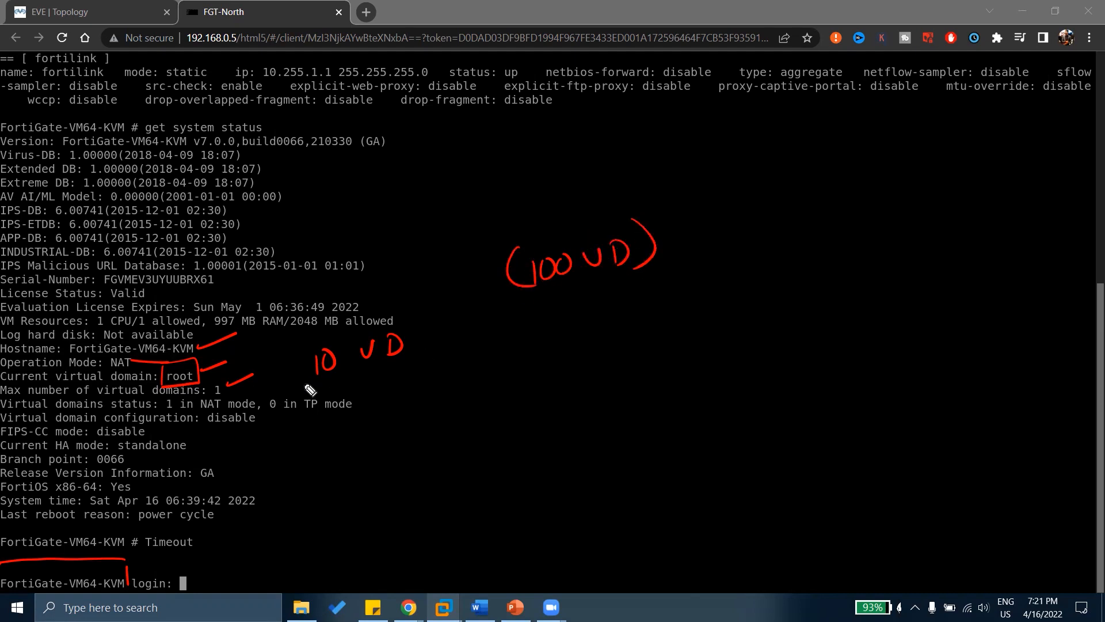
pyautogui.moveTo(291, 385)
pyautogui.mouseDown()
pyautogui.moveTo(364, 374)
pyautogui.moveTo(395, 389)
pyautogui.mouseUp()
pyautogui.moveTo(389, 369)
pyautogui.mouseDown()
pyautogui.moveTo(397, 389)
pyautogui.moveTo(459, 363)
pyautogui.moveTo(502, 371)
pyautogui.moveTo(507, 352)
pyautogui.moveTo(505, 375)
pyautogui.mouseUp()
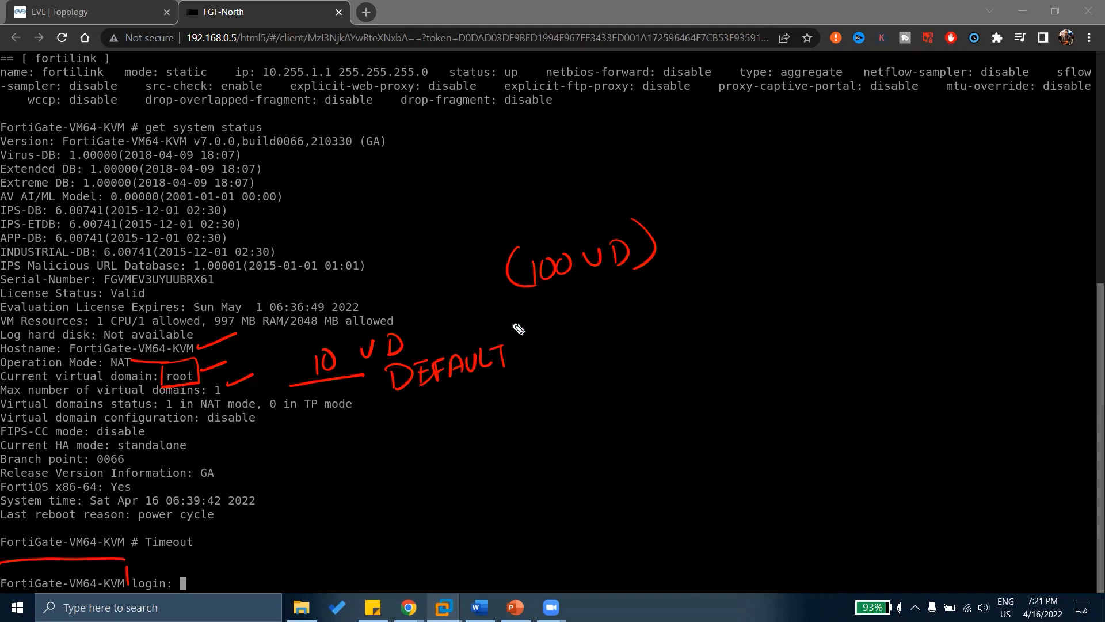
# Add an underlined LICENCE after '(100 VD)' and tick the 10 VD note.
pyautogui.moveTo(692, 225)
pyautogui.mouseDown()
pyautogui.moveTo(708, 244)
pyautogui.moveTo(746, 243)
pyautogui.moveTo(790, 222)
pyautogui.mouseUp()
pyautogui.moveTo(807, 215)
pyautogui.mouseDown()
pyautogui.moveTo(808, 239)
pyautogui.moveTo(828, 223)
pyautogui.mouseUp()
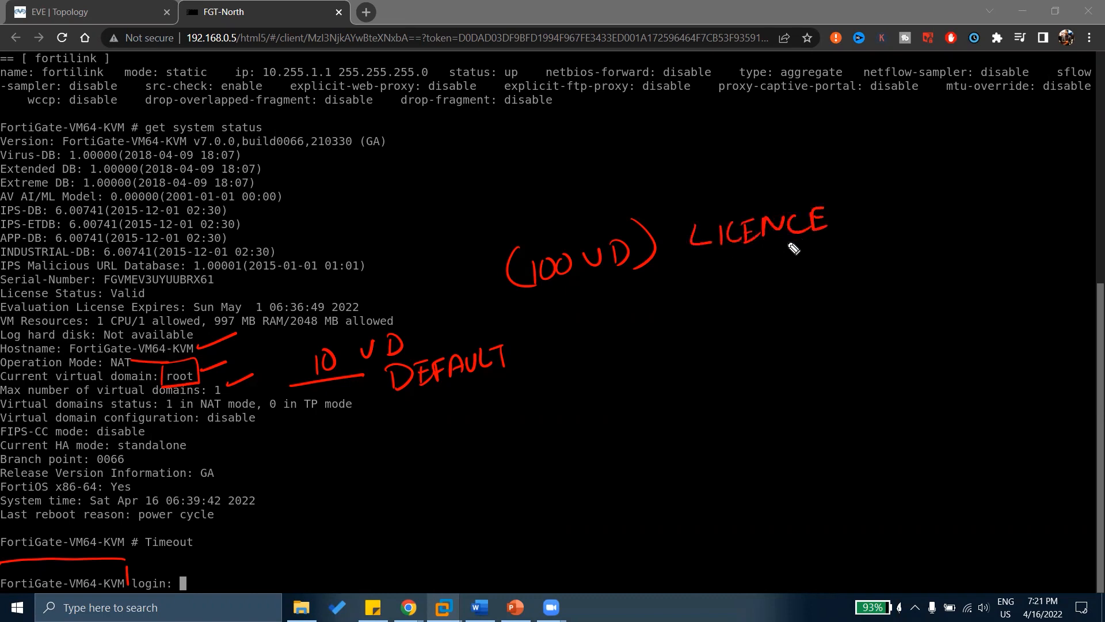
pyautogui.moveTo(677, 257); pyautogui.dragTo(845, 243)
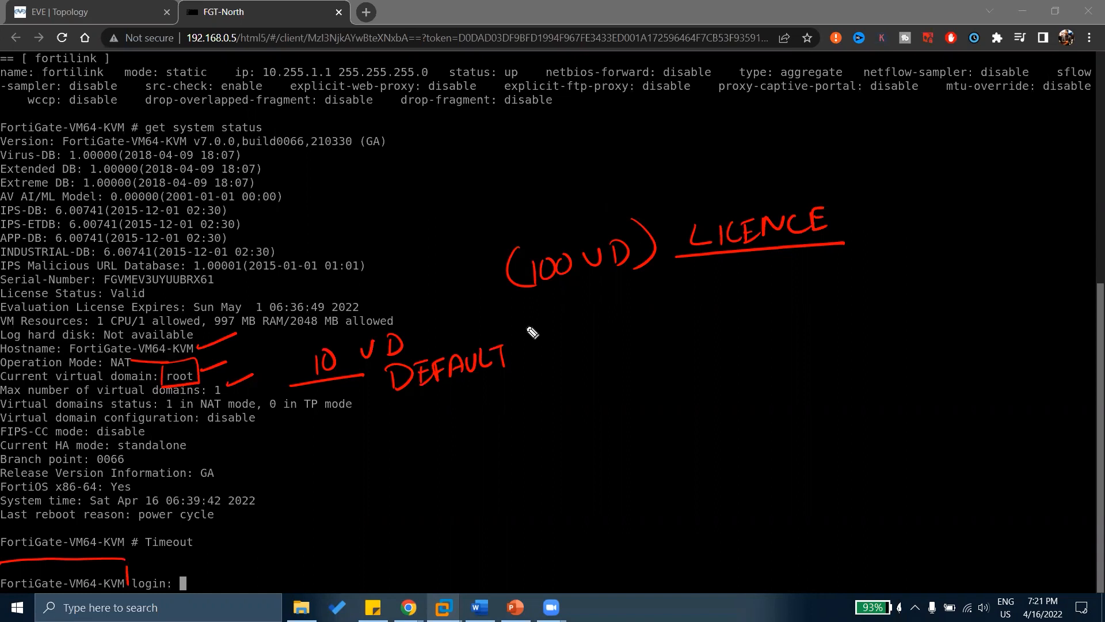
pyautogui.moveTo(291, 355); pyautogui.dragTo(314, 344)
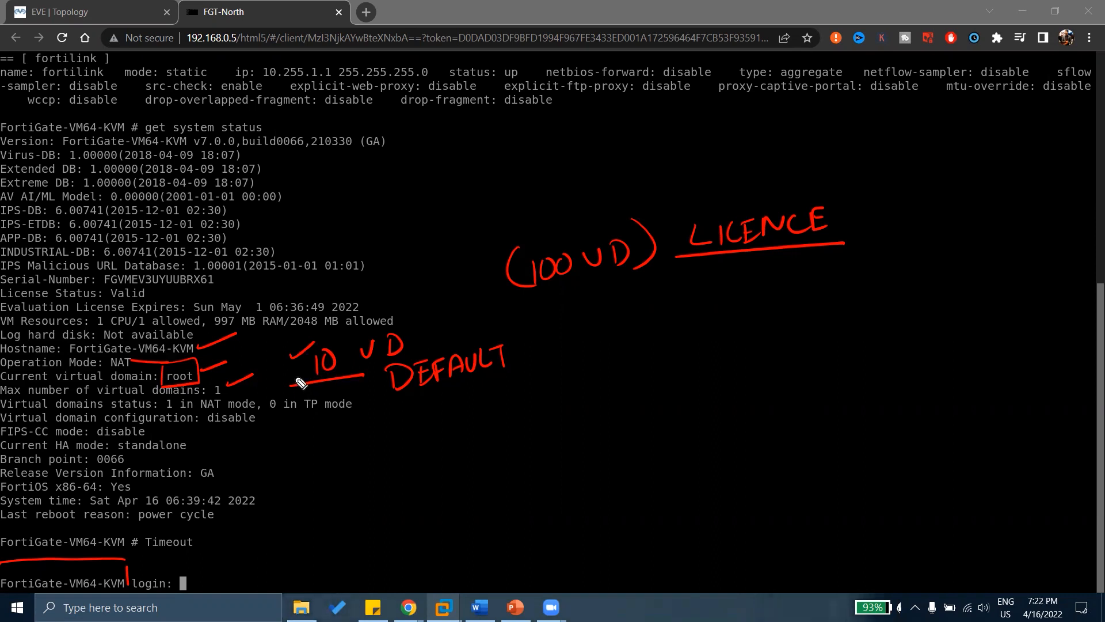
# Clear the VD notes, circle NAT, tick disabled VDOM configuration, strike FIPS-CC and mark standalone HA mode.
pyautogui.press('e')
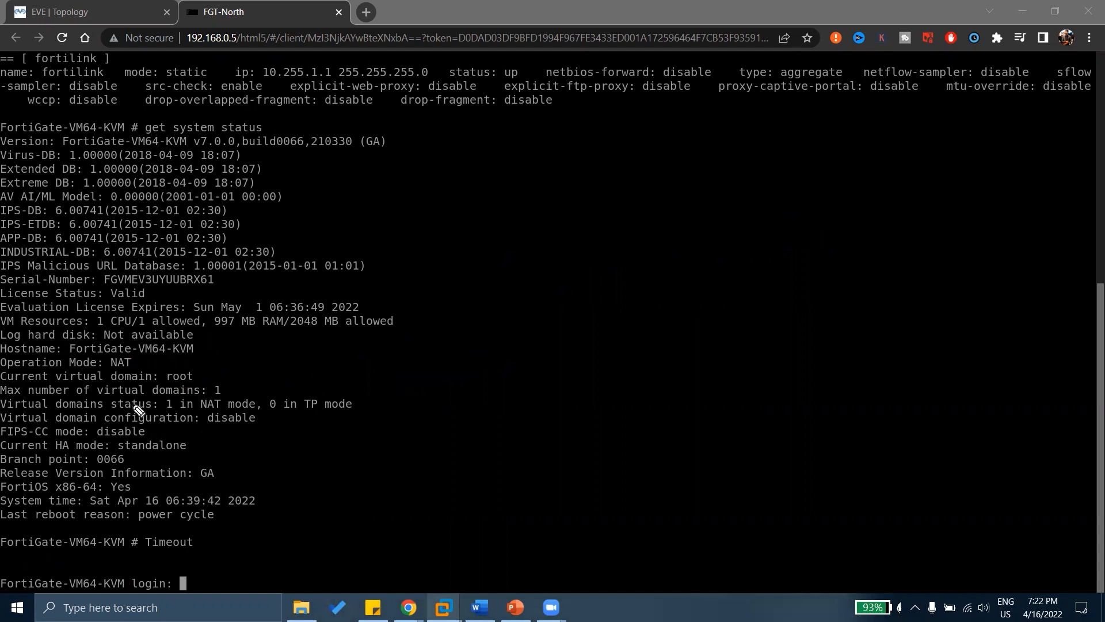
pyautogui.moveTo(165, 406); pyautogui.dragTo(364, 399)
pyautogui.moveTo(133, 359); pyautogui.dragTo(115, 374)
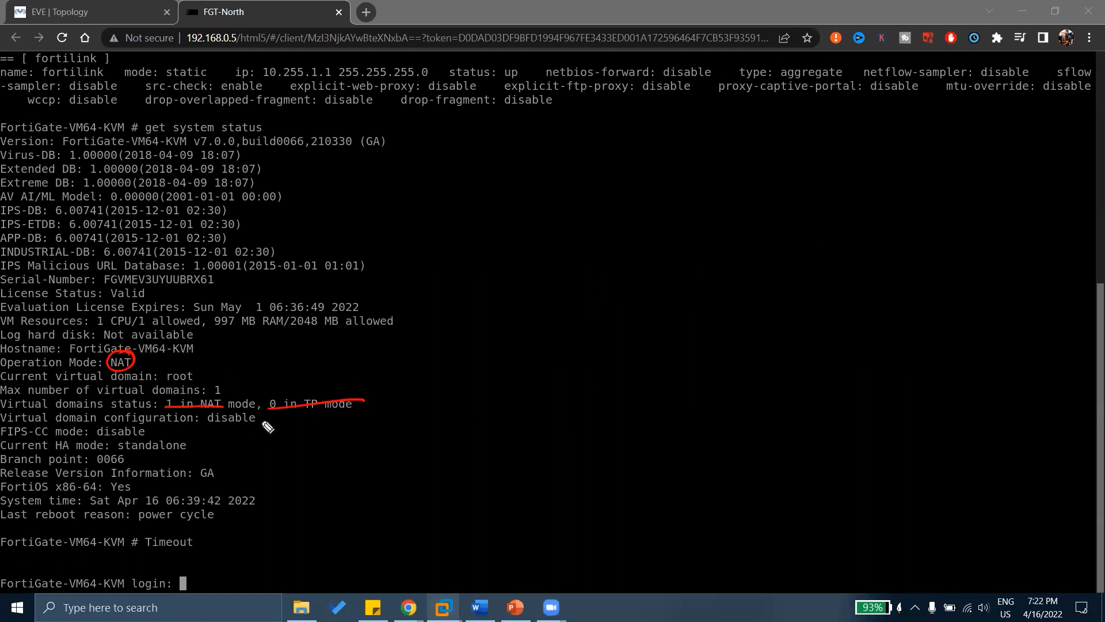
pyautogui.moveTo(258, 420); pyautogui.dragTo(275, 412)
pyautogui.moveTo(23, 433); pyautogui.dragTo(37, 435)
pyautogui.moveTo(189, 444)
pyautogui.mouseDown()
pyautogui.moveTo(301, 445)
pyautogui.moveTo(331, 429)
pyautogui.moveTo(332, 439)
pyautogui.mouseUp()
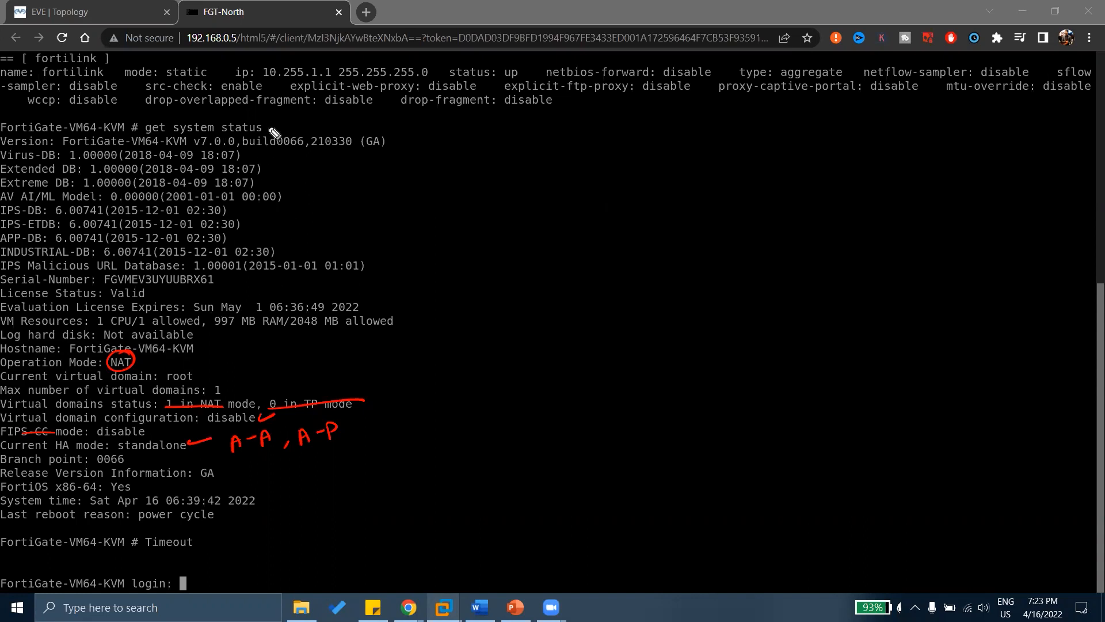
# Mark the status output in red ink and write FortiOS and UTM notes beside the version and database lines.
pyautogui.moveTo(271, 123); pyautogui.dragTo(314, 107)
pyautogui.moveTo(459, 131)
pyautogui.mouseDown()
pyautogui.moveTo(448, 152)
pyautogui.moveTo(481, 134)
pyautogui.moveTo(506, 149)
pyautogui.moveTo(563, 120)
pyautogui.mouseUp()
pyautogui.click(560, 117)
pyautogui.moveTo(593, 115); pyautogui.dragTo(584, 142)
pyautogui.moveTo(301, 185)
pyautogui.mouseDown()
pyautogui.moveTo(345, 172)
pyautogui.moveTo(344, 198)
pyautogui.mouseUp()
pyautogui.moveTo(395, 175)
pyautogui.mouseDown()
pyautogui.moveTo(400, 192)
pyautogui.moveTo(408, 174)
pyautogui.moveTo(438, 174)
pyautogui.moveTo(427, 193)
pyautogui.moveTo(526, 184)
pyautogui.mouseUp()
pyautogui.moveTo(535, 171)
pyautogui.mouseDown()
pyautogui.moveTo(547, 184)
pyautogui.moveTo(574, 180)
pyautogui.mouseUp()
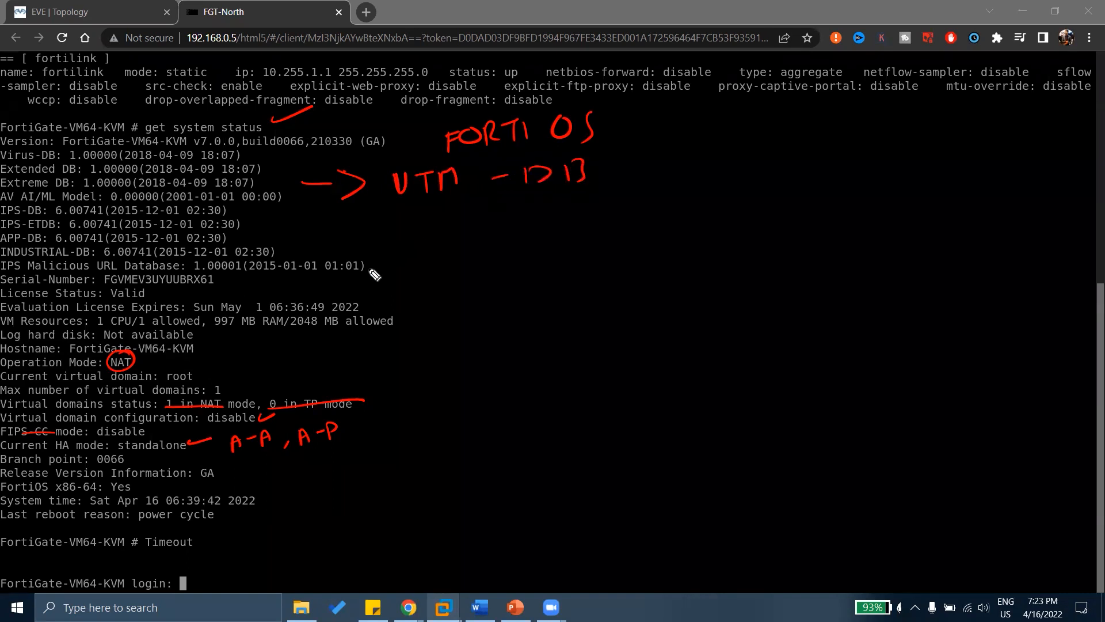
# Underline the URL database date and annotate the serial number and licence EXPIRY lines.
pyautogui.moveTo(291, 281); pyautogui.dragTo(351, 277)
pyautogui.moveTo(419, 260)
pyautogui.mouseDown()
pyautogui.moveTo(406, 281)
pyautogui.moveTo(460, 267)
pyautogui.mouseUp()
pyautogui.moveTo(405, 299); pyautogui.dragTo(522, 305)
pyautogui.moveTo(522, 286)
pyautogui.mouseDown()
pyautogui.moveTo(507, 306)
pyautogui.moveTo(547, 288)
pyautogui.moveTo(576, 294)
pyautogui.mouseUp()
pyautogui.moveTo(583, 281); pyautogui.dragTo(592, 295)
# Write MID beside the operation mode, note the VDOM lines, and underline the standalone HA mode.
pyautogui.moveTo(236, 364); pyautogui.dragTo(269, 362)
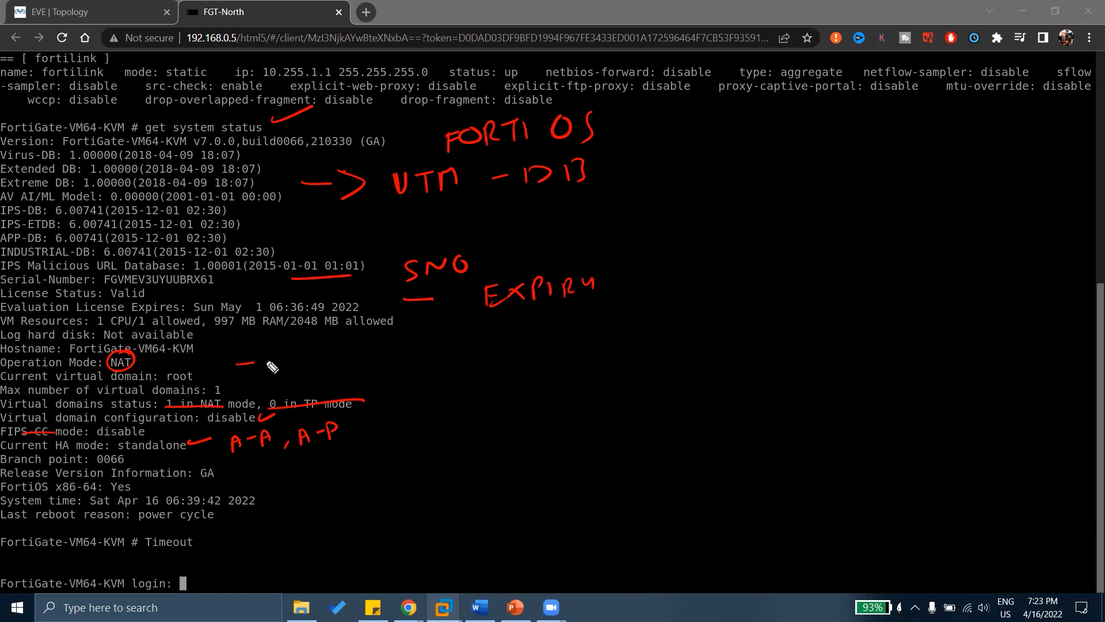
pyautogui.moveTo(335, 348)
pyautogui.mouseDown()
pyautogui.moveTo(339, 362)
pyautogui.moveTo(358, 363)
pyautogui.mouseUp()
pyautogui.moveTo(366, 345); pyautogui.dragTo(373, 364)
pyautogui.moveTo(373, 345); pyautogui.dragTo(374, 363)
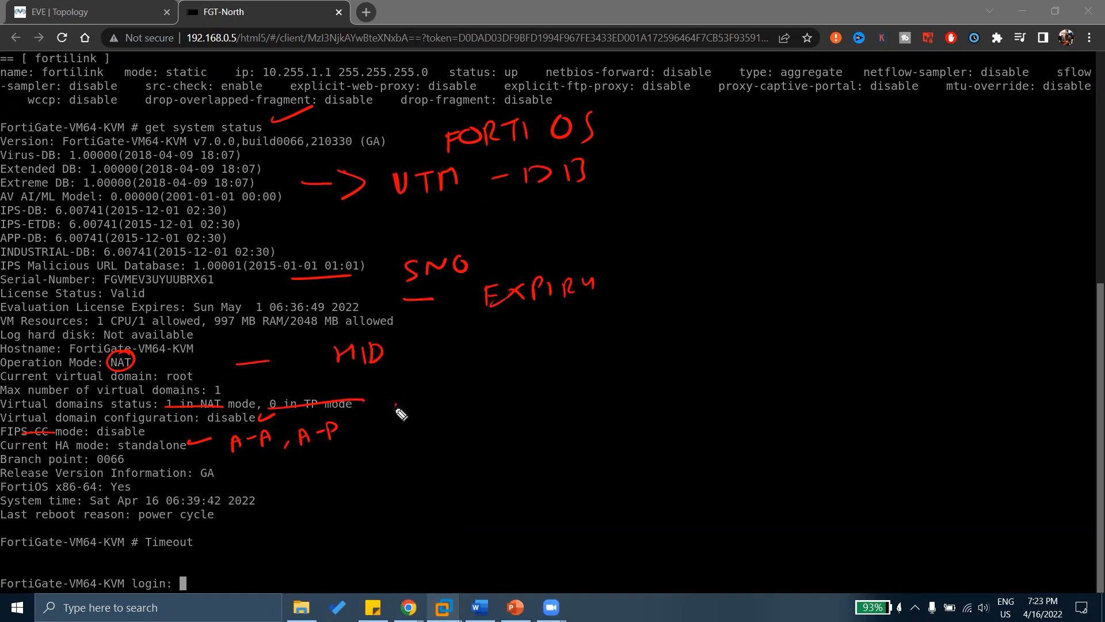
pyautogui.moveTo(396, 401); pyautogui.dragTo(416, 393)
pyautogui.moveTo(436, 393); pyautogui.dragTo(438, 411)
pyautogui.moveTo(437, 392); pyautogui.dragTo(438, 411)
pyautogui.moveTo(379, 459); pyautogui.dragTo(429, 458)
pyautogui.moveTo(413, 450); pyautogui.dragTo(426, 450)
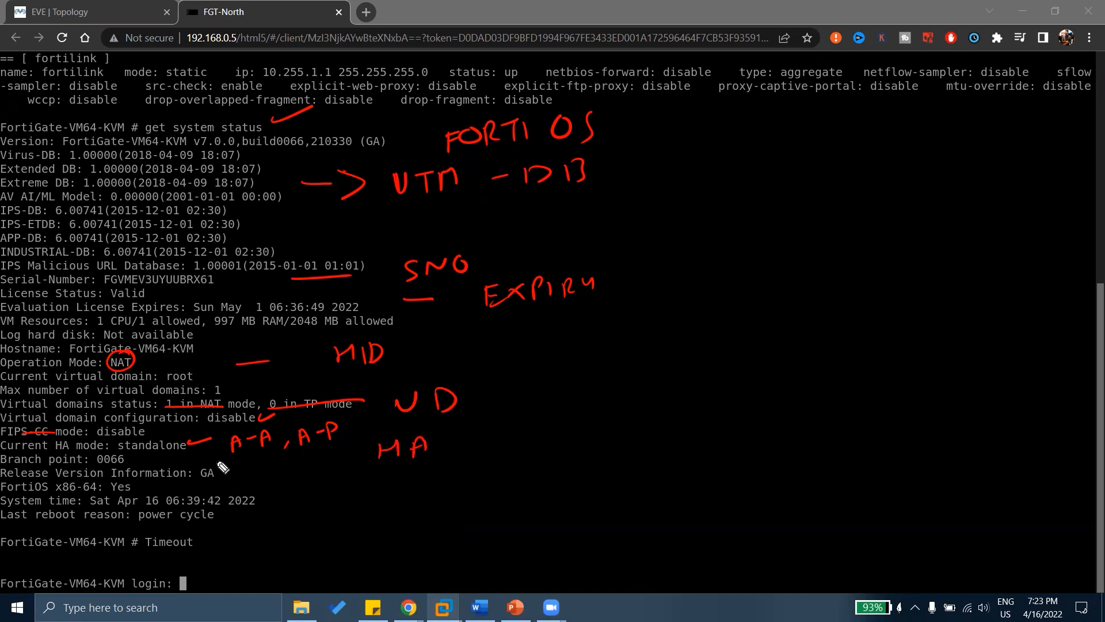
pyautogui.moveTo(218, 458)
pyautogui.mouseDown()
pyautogui.moveTo(125, 459)
pyautogui.moveTo(236, 485)
pyautogui.moveTo(196, 454)
pyautogui.mouseUp()
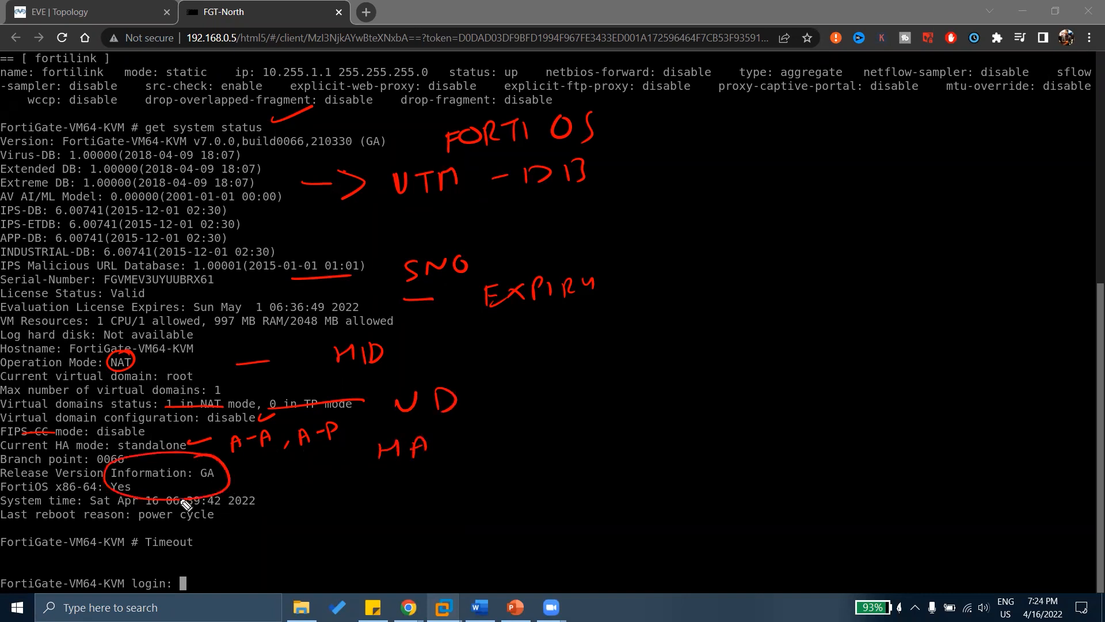
# Circle the GA release, underline the last reboot reason, circle Timeout, then clear all ink.
pyautogui.moveTo(259, 495); pyautogui.dragTo(291, 487)
pyautogui.moveTo(49, 525); pyautogui.dragTo(232, 523)
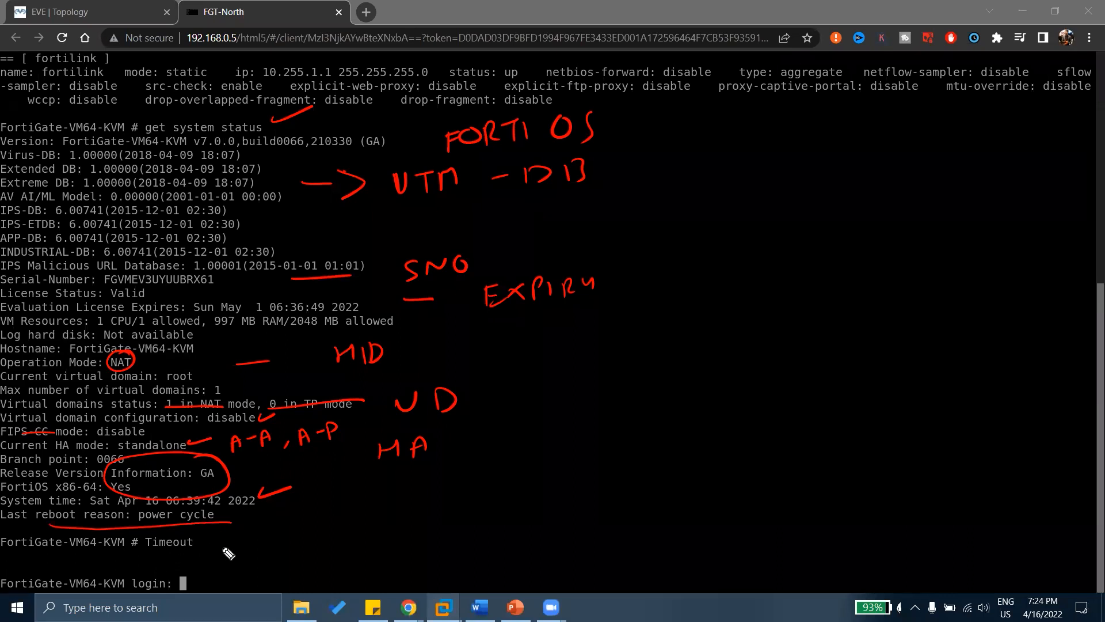
pyautogui.moveTo(199, 547); pyautogui.dragTo(153, 551)
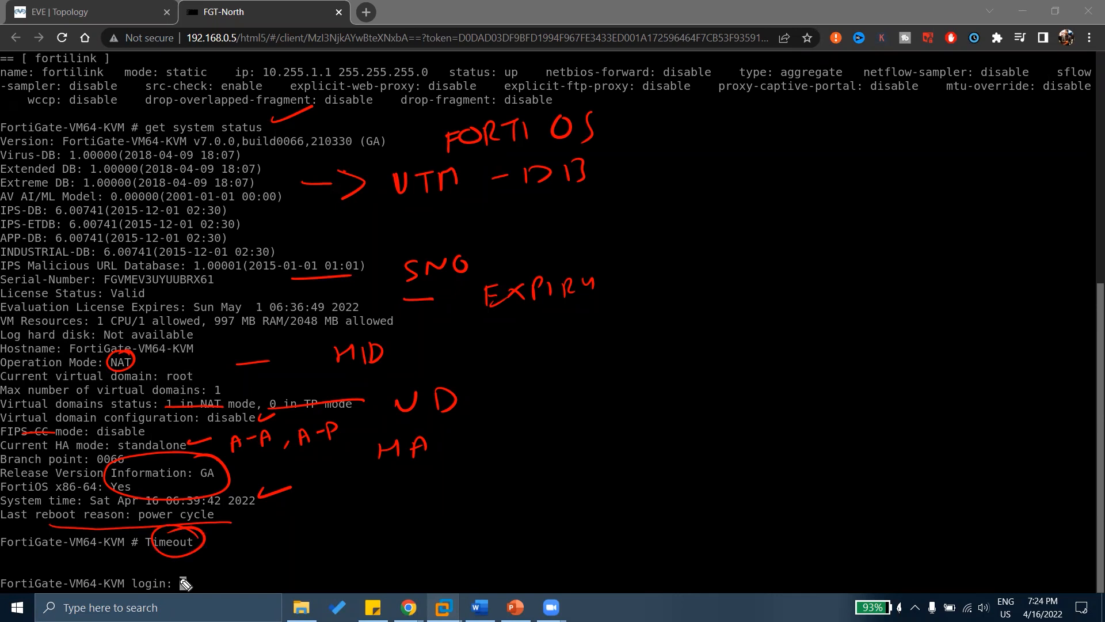
pyautogui.press('e')
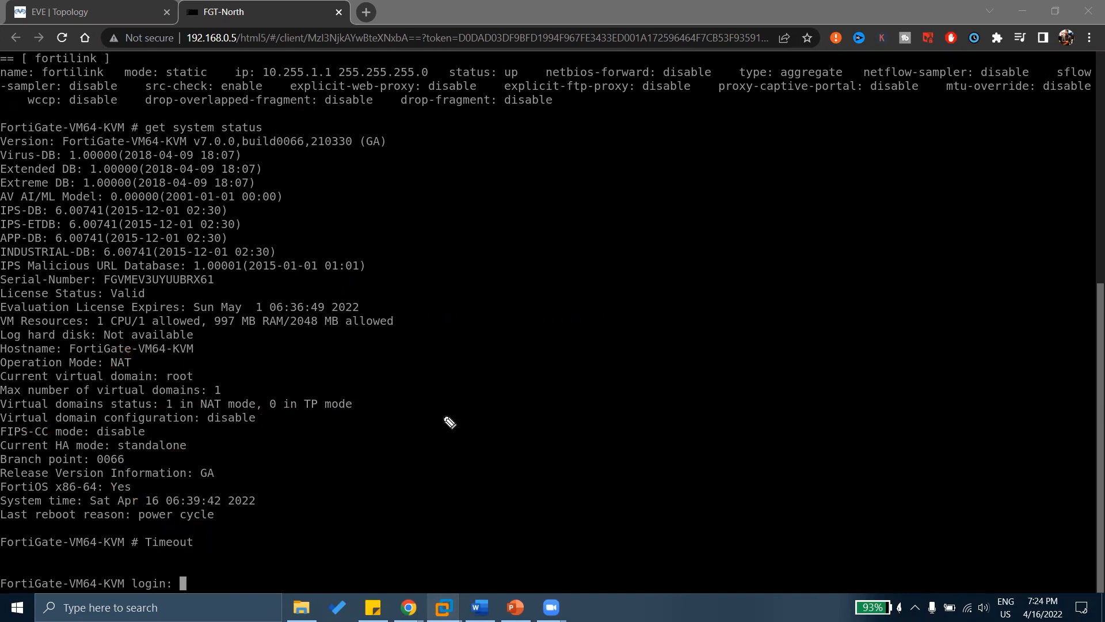
# Log back in as admin and type show system interface at the prompt.
pyautogui.write('admin')
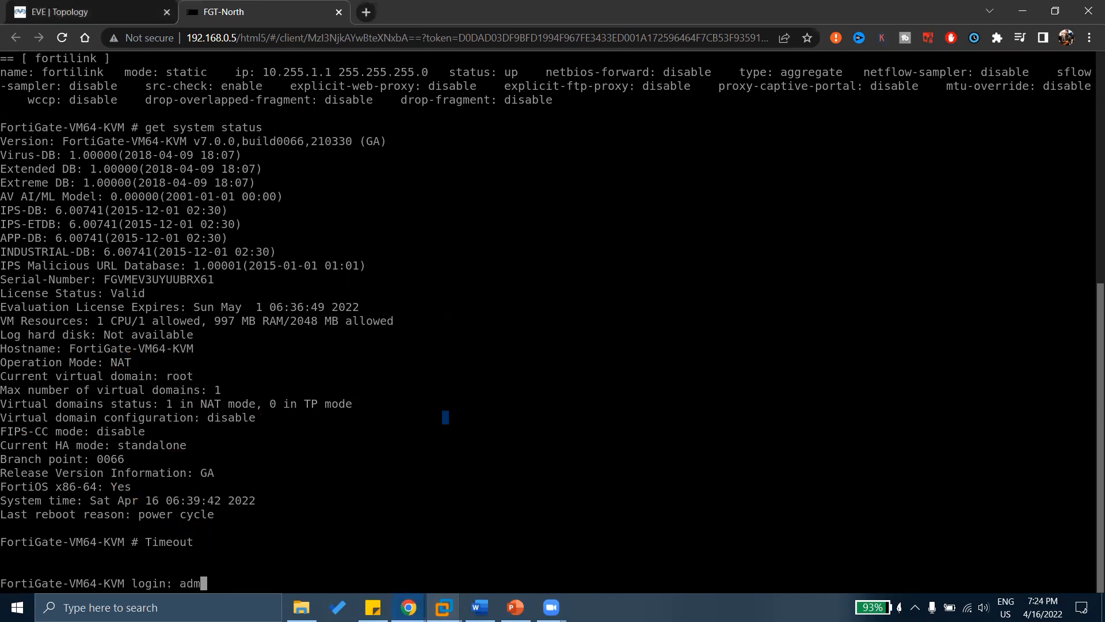
pyautogui.press('Return')
pyautogui.press('Return')
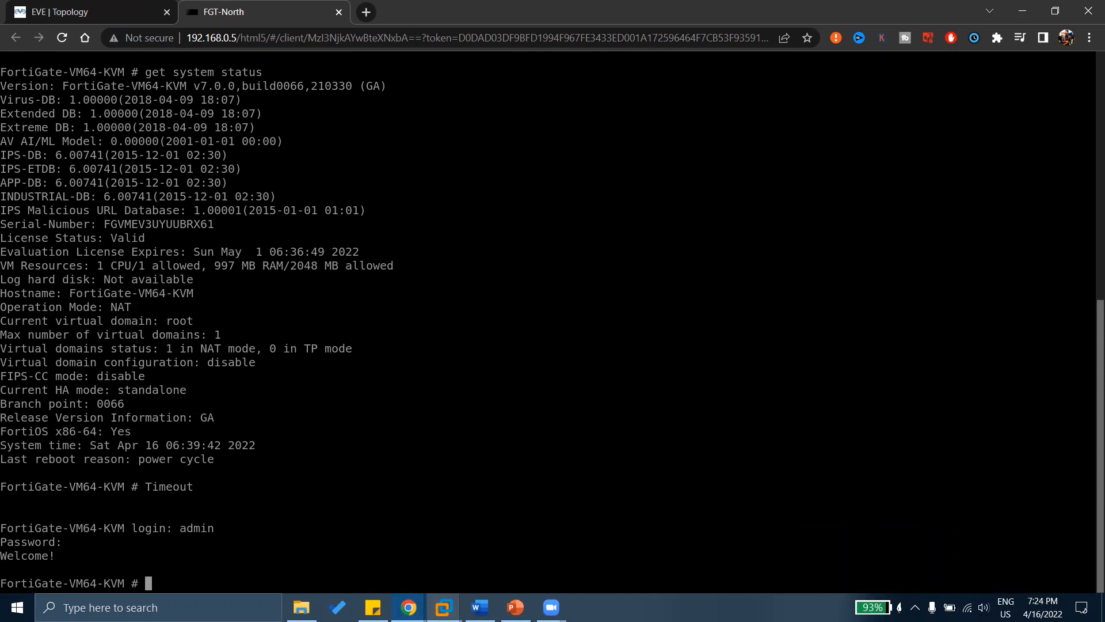
pyautogui.write('show system interface')
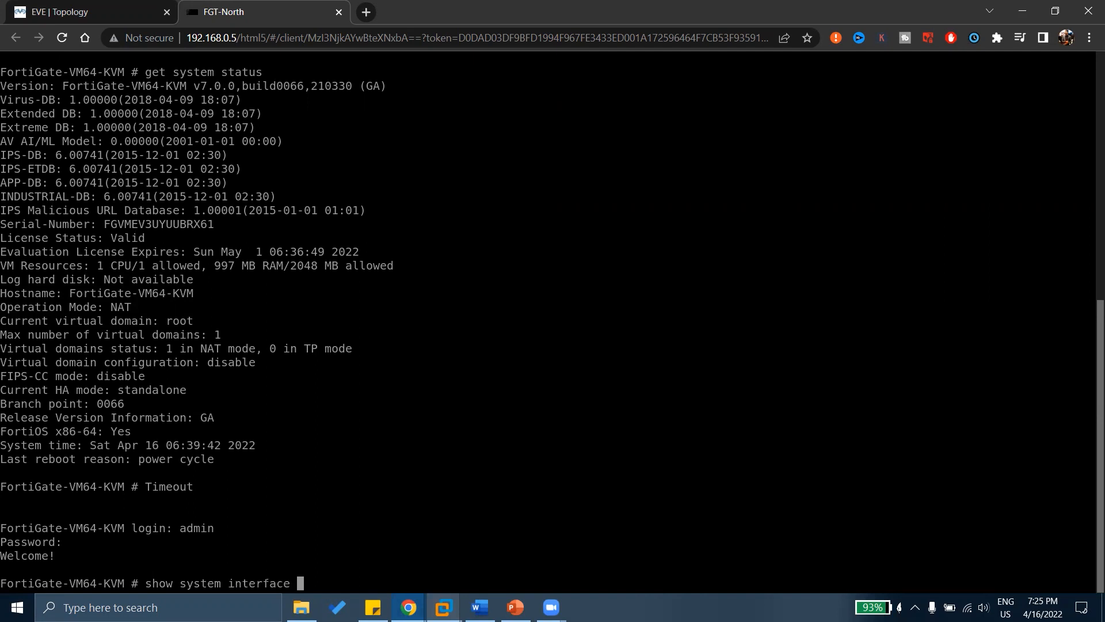
# Run show system interface through all pages and highlight the port1, port2, port4, ssl.root and fortilink entries.
pyautogui.press('Return')
pyautogui.press('space')
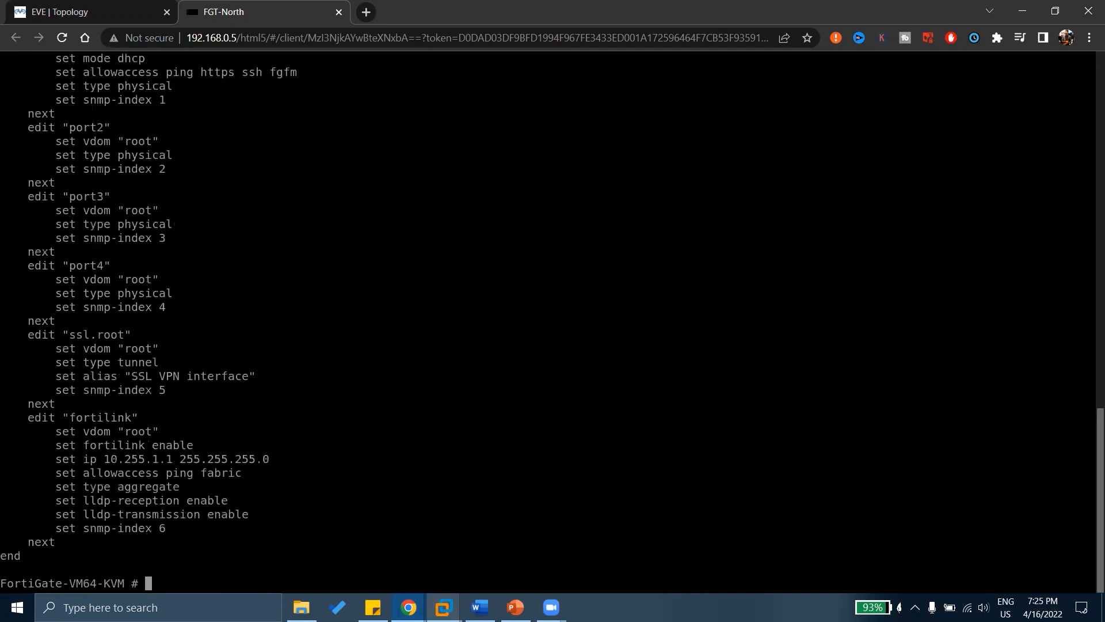
pyautogui.scroll(5, 355, 426)
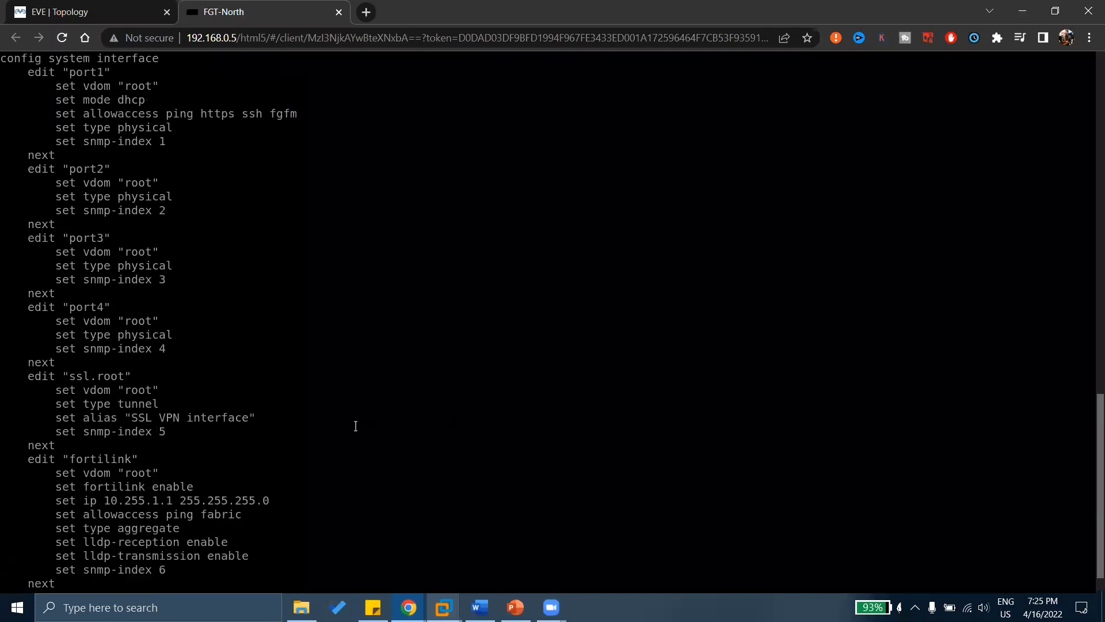
pyautogui.moveTo(294, 210); pyautogui.dragTo(148, 210)
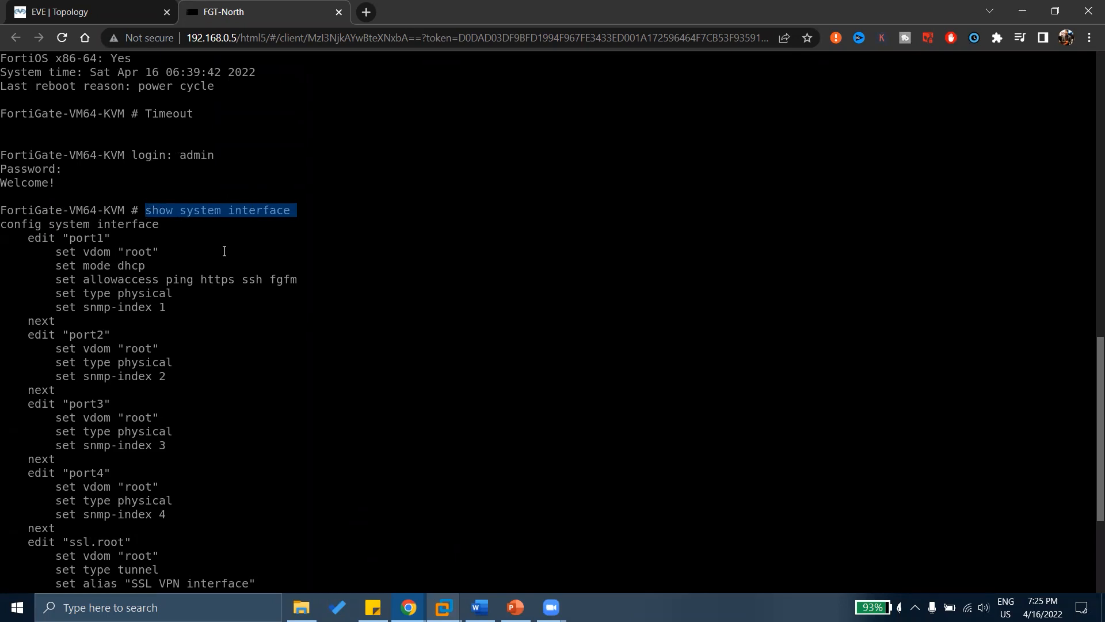
pyautogui.moveTo(68, 238); pyautogui.dragTo(109, 238)
pyautogui.moveTo(96, 307); pyautogui.dragTo(99, 340)
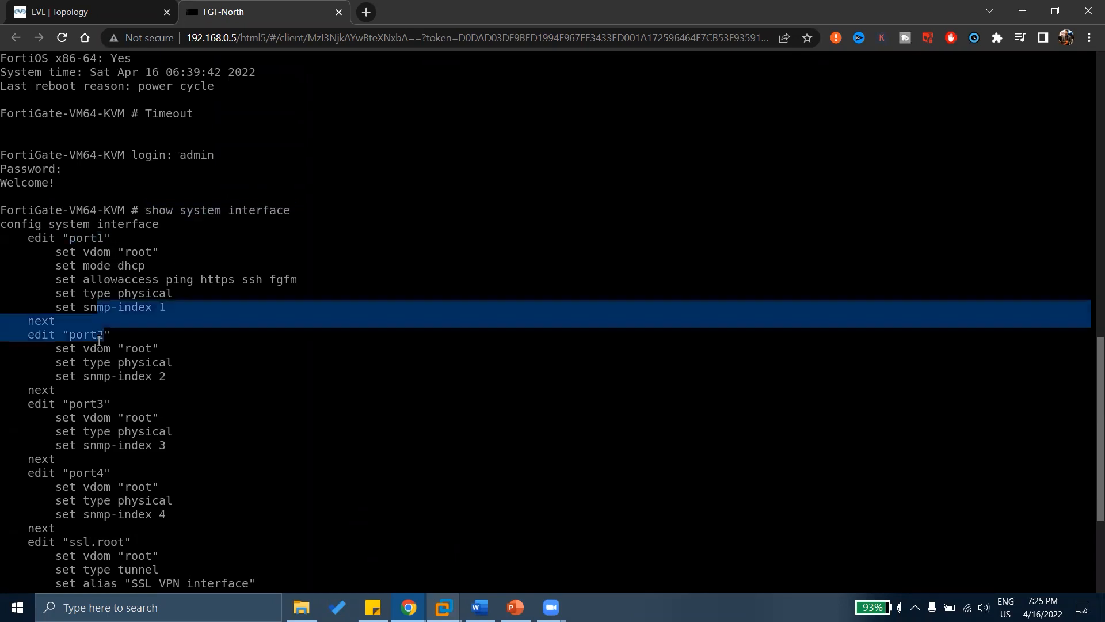
pyautogui.scroll(-5, 99, 340)
pyautogui.moveTo(78, 264); pyautogui.dragTo(178, 309)
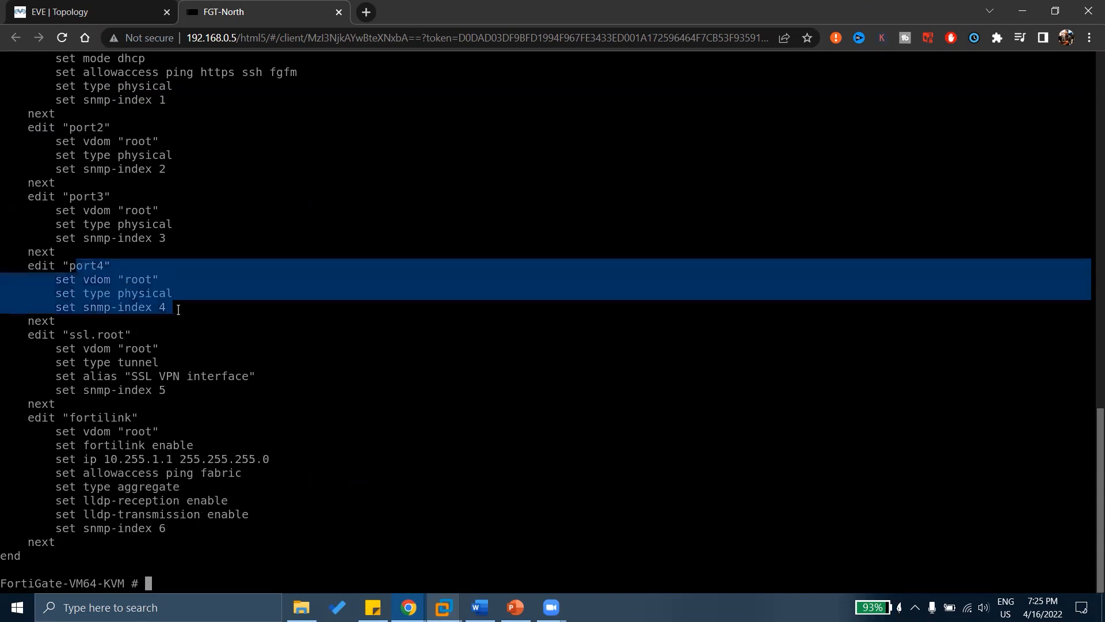
pyautogui.moveTo(57, 336); pyautogui.dragTo(171, 329)
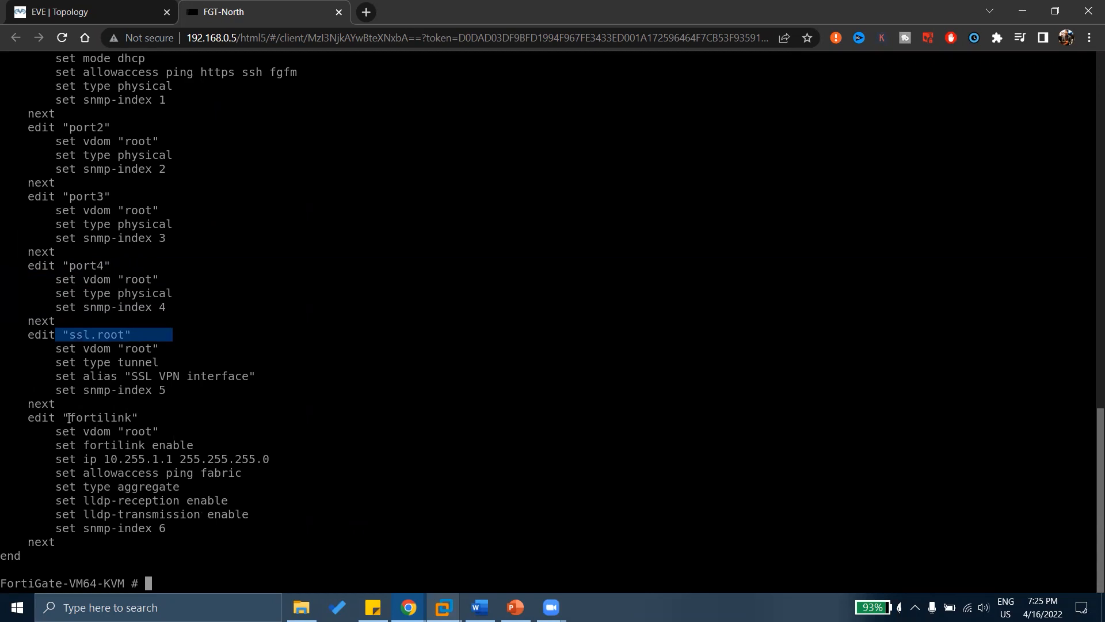
pyautogui.moveTo(69, 417); pyautogui.dragTo(166, 423)
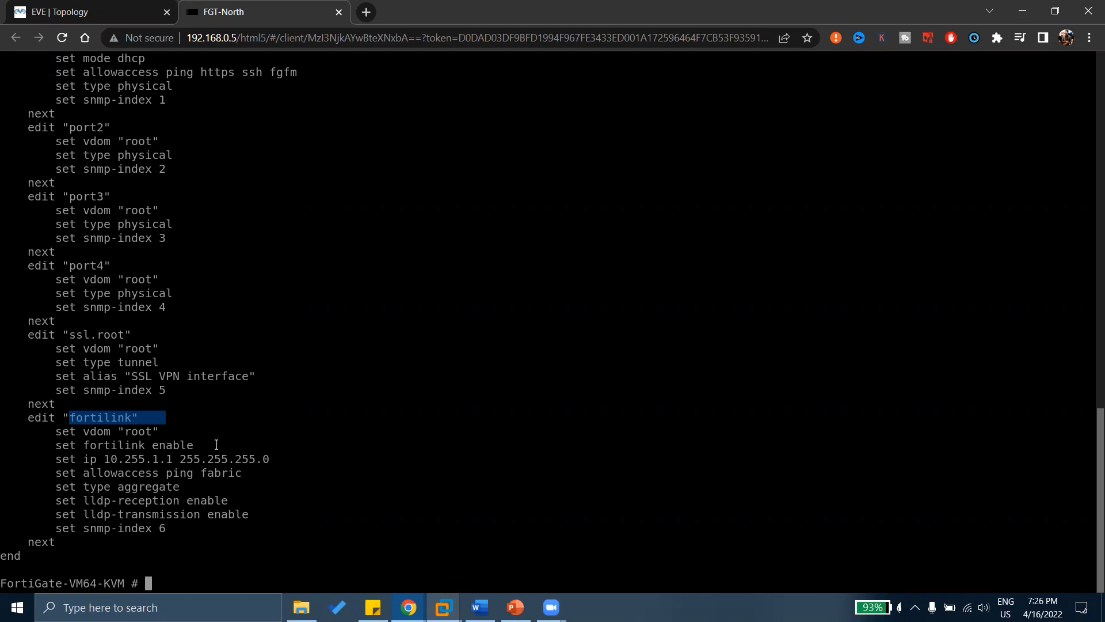
# Highlight the port1 to port4 settings, then return to a fresh empty prompt.
pyautogui.scroll(10, 159, 379)
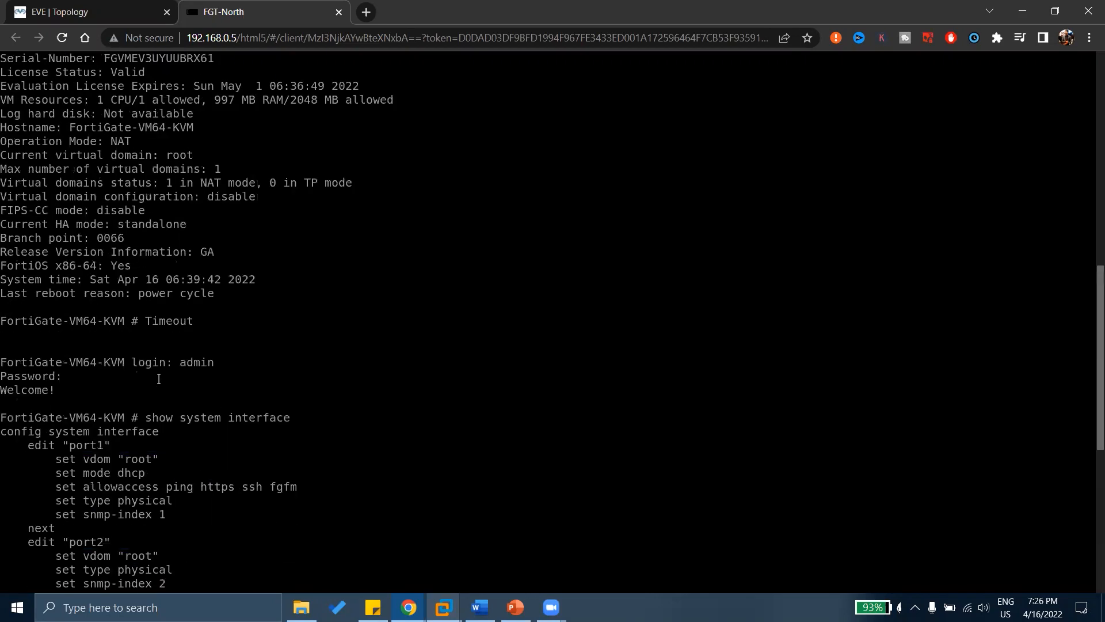
pyautogui.scroll(-6, 159, 379)
pyautogui.scroll(1, 158, 379)
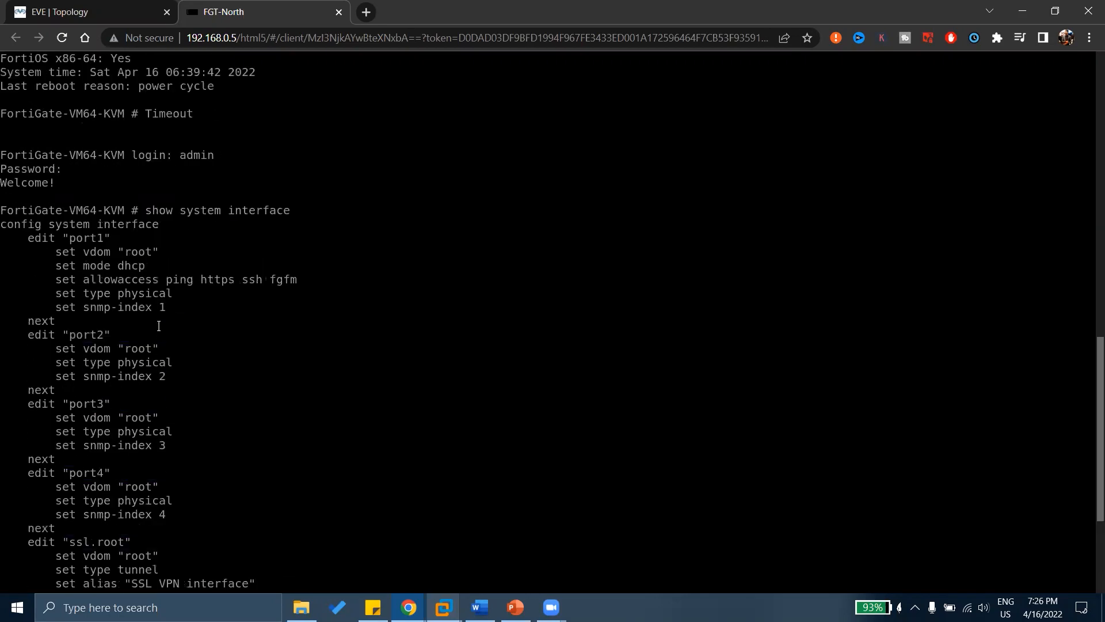
pyautogui.moveTo(138, 210); pyautogui.dragTo(281, 211)
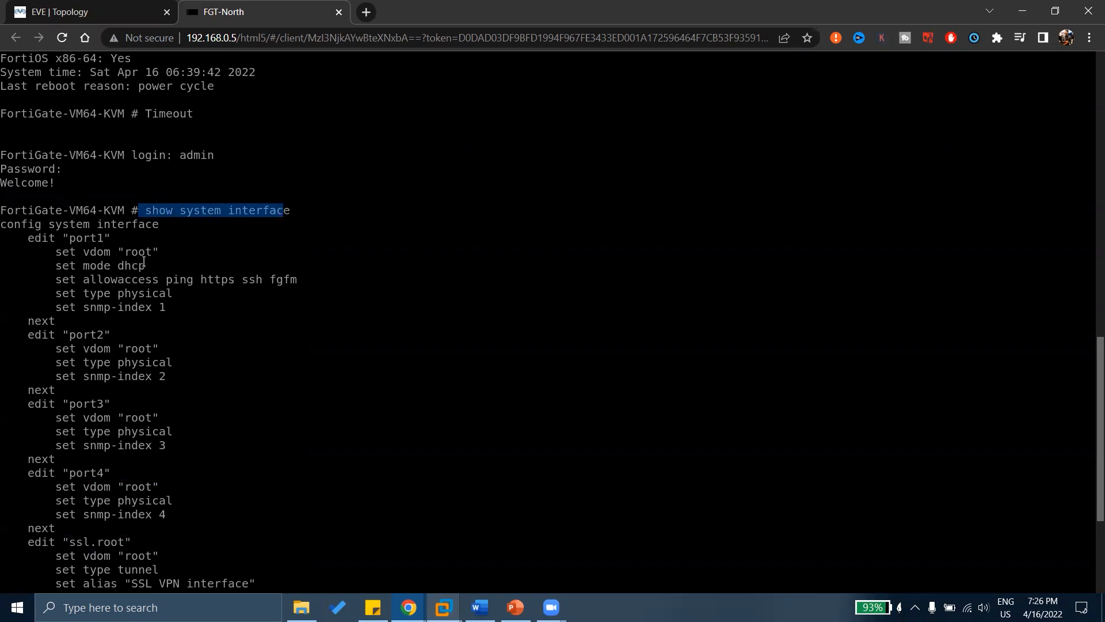
pyautogui.moveTo(58, 249); pyautogui.dragTo(193, 487)
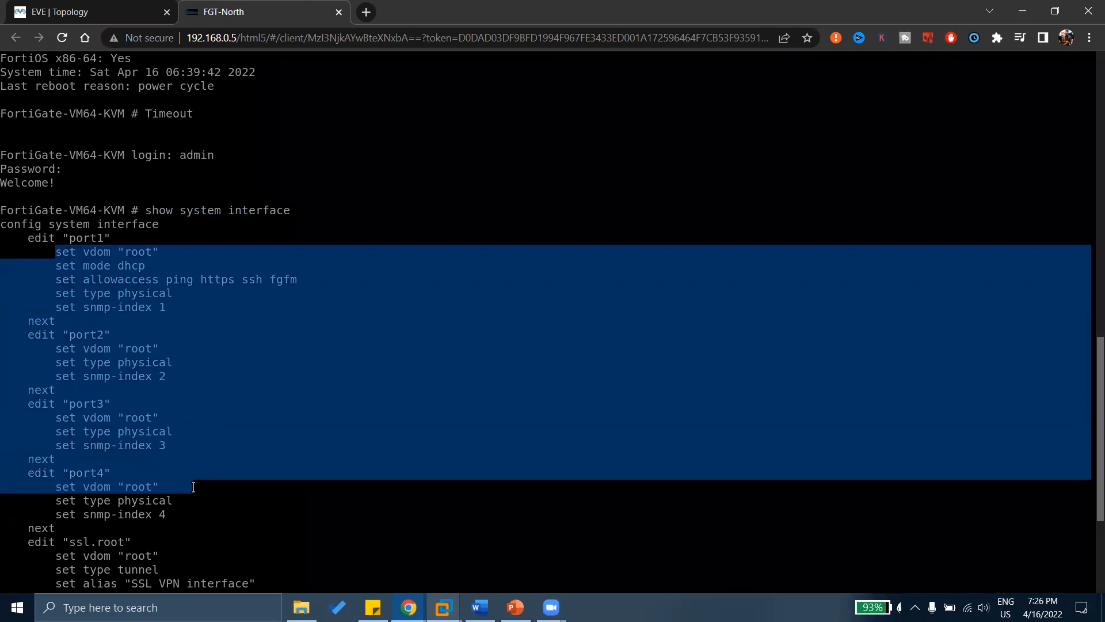
pyautogui.click(193, 487)
pyautogui.press('Return')
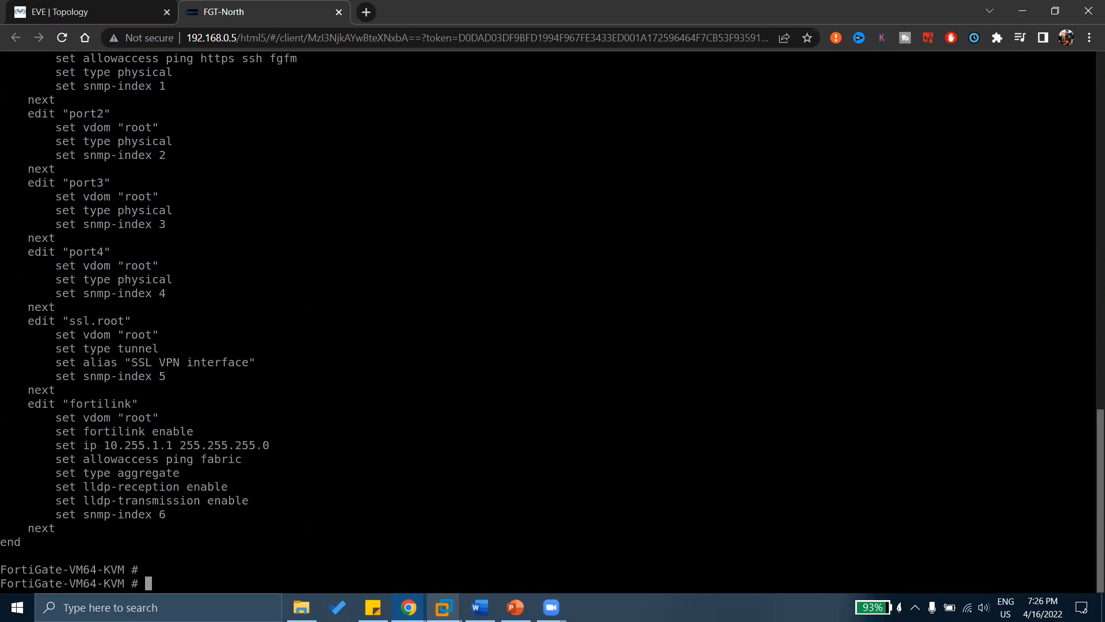
# Run get system interface and highlight port1's DHCP mode, 192.168.0.8 address and up status.
pyautogui.write('get system interface')
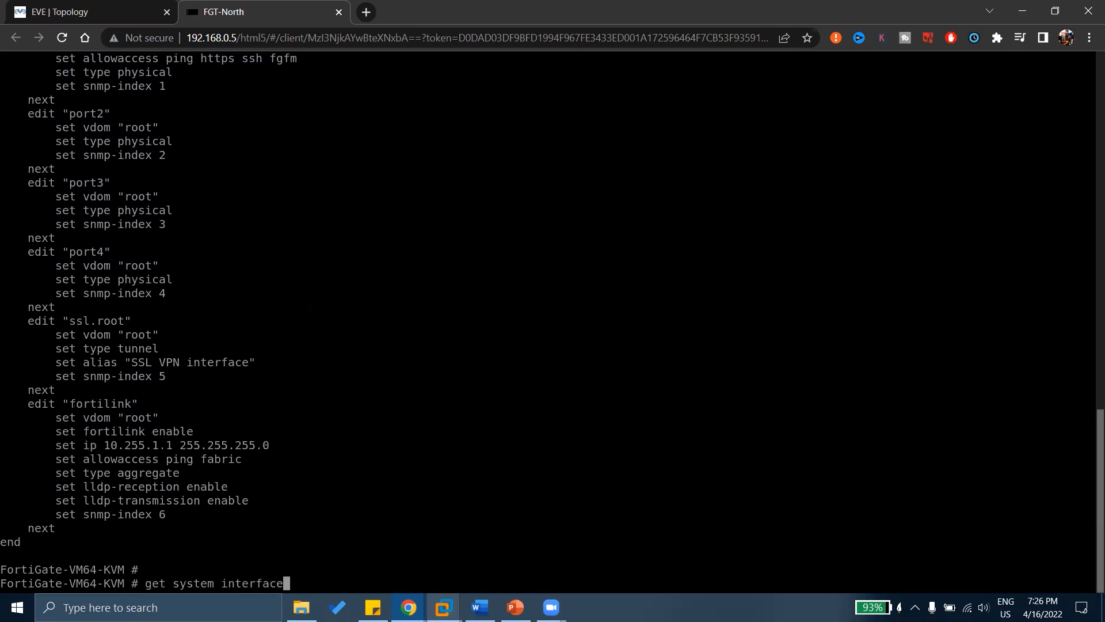
pyautogui.press('Return')
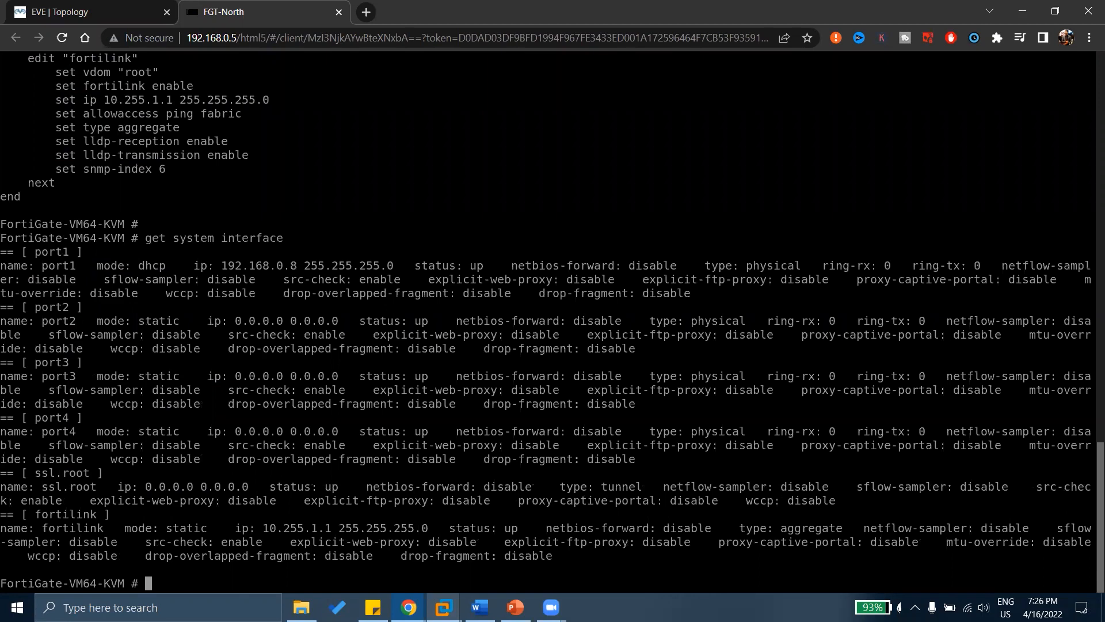
pyautogui.scroll(2, 93, 348)
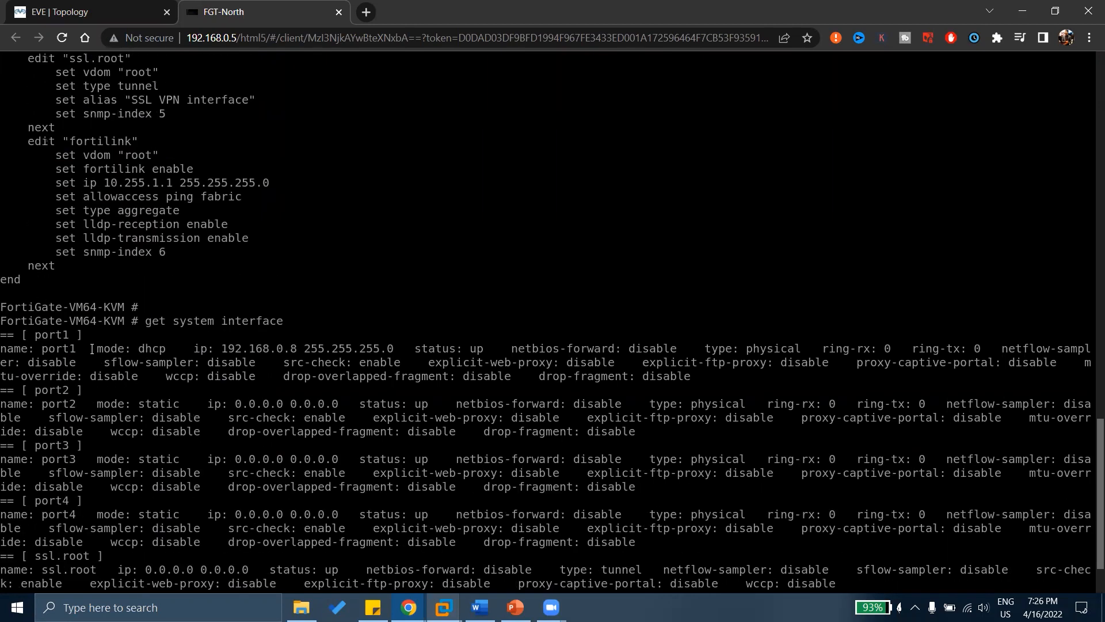
pyautogui.moveTo(32, 334); pyautogui.dragTo(78, 342)
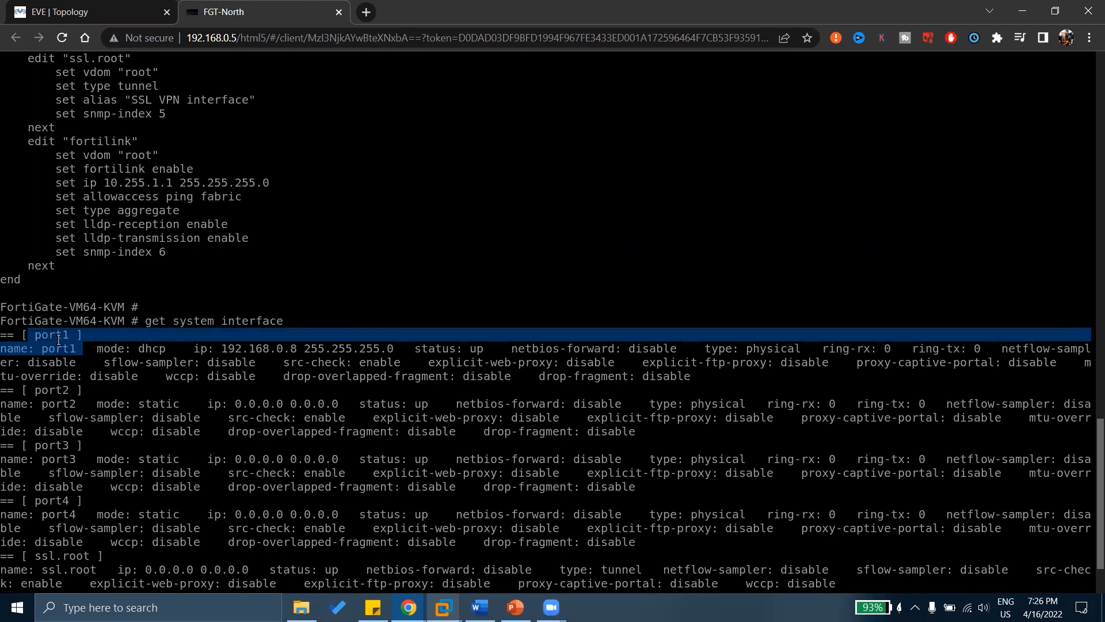
pyautogui.moveTo(92, 348); pyautogui.dragTo(470, 350)
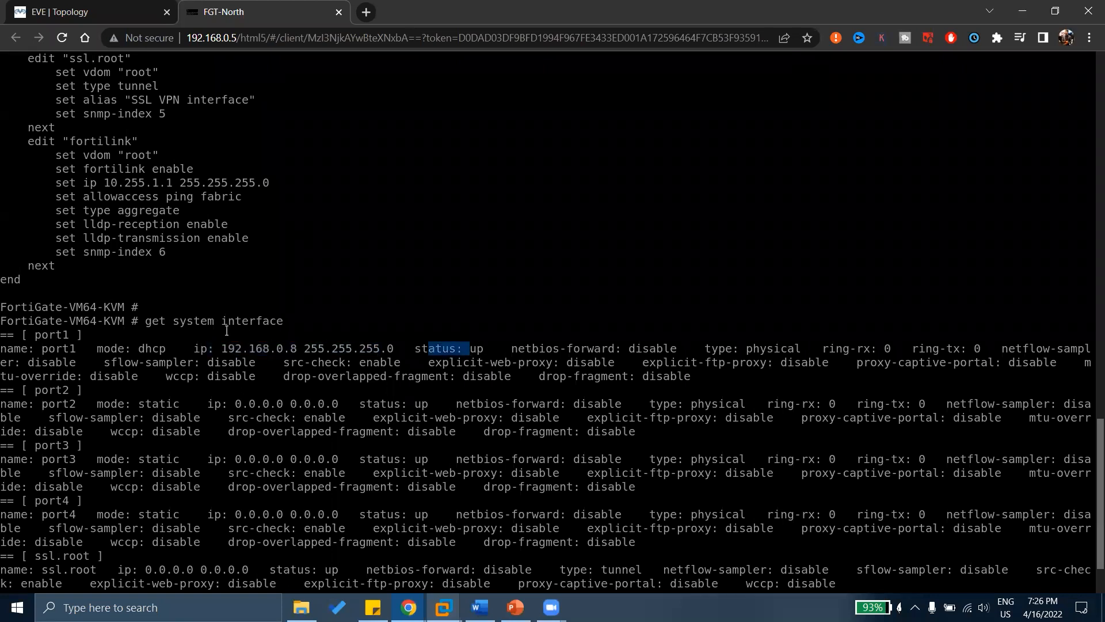
pyautogui.moveTo(148, 322); pyautogui.dragTo(303, 332)
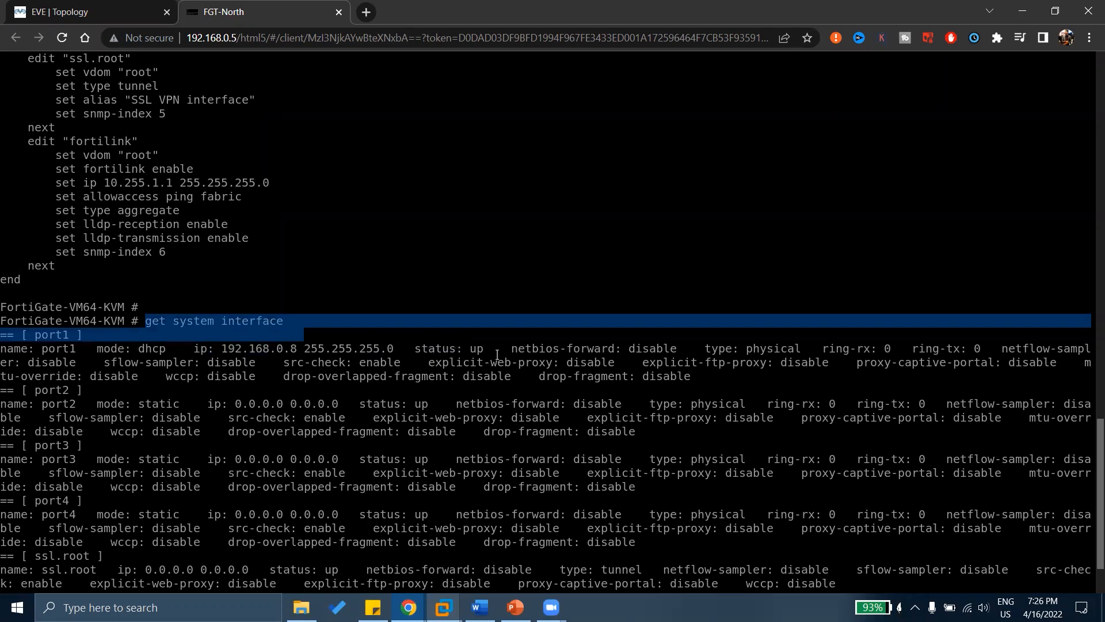
pyautogui.moveTo(499, 351); pyautogui.dragTo(43, 349)
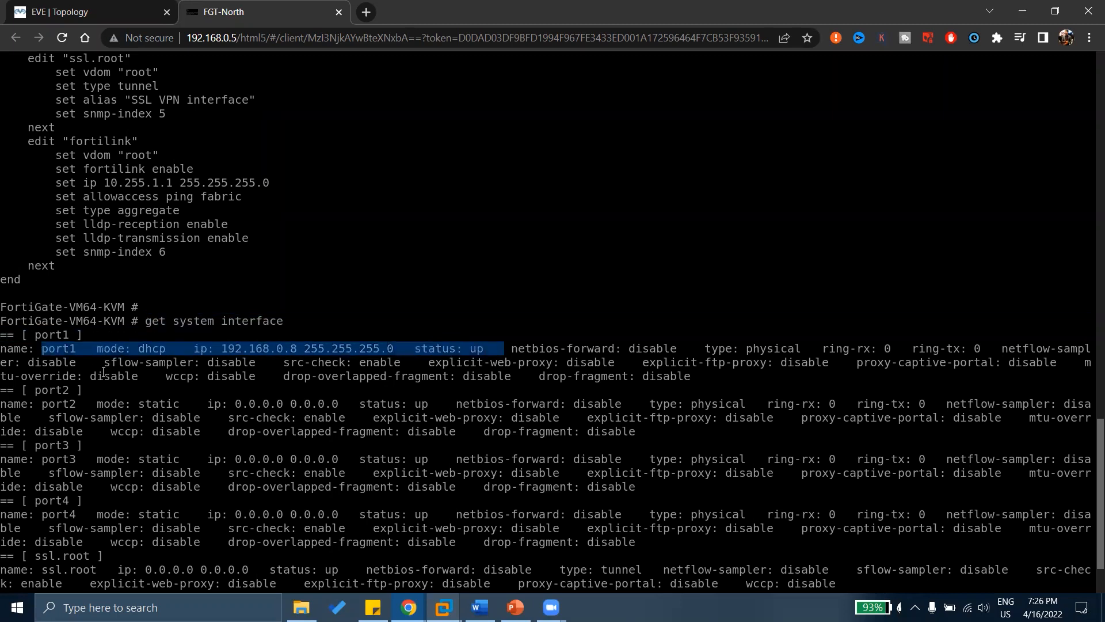
pyautogui.scroll(15, 104, 374)
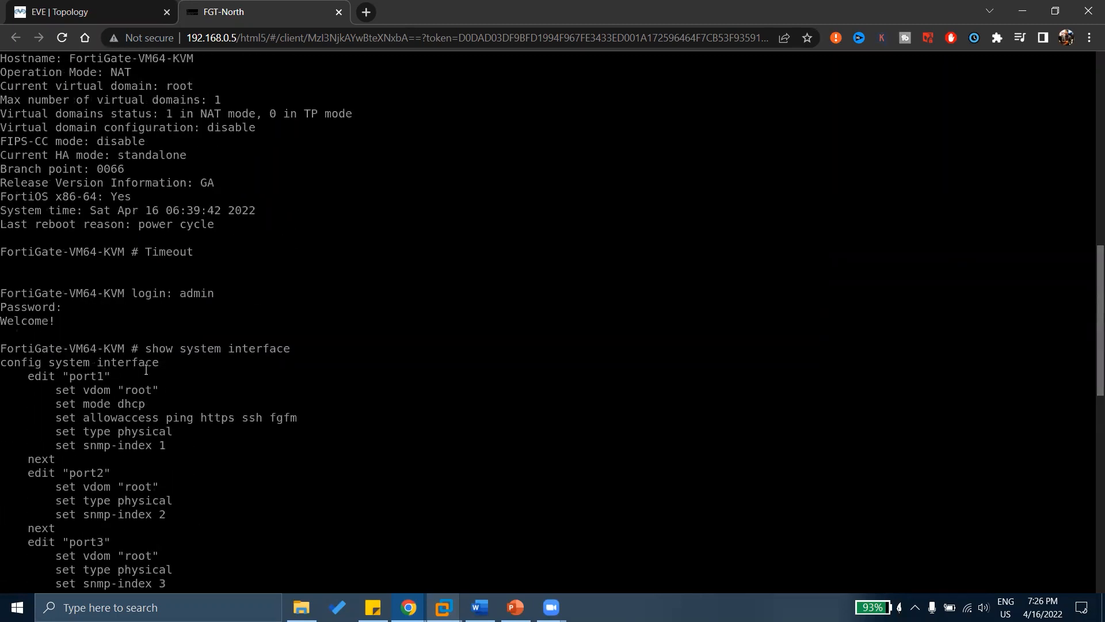
# Highlight the show system interface command and port1's configuration block beneath config system interface.
pyautogui.moveTo(140, 350); pyautogui.dragTo(283, 350)
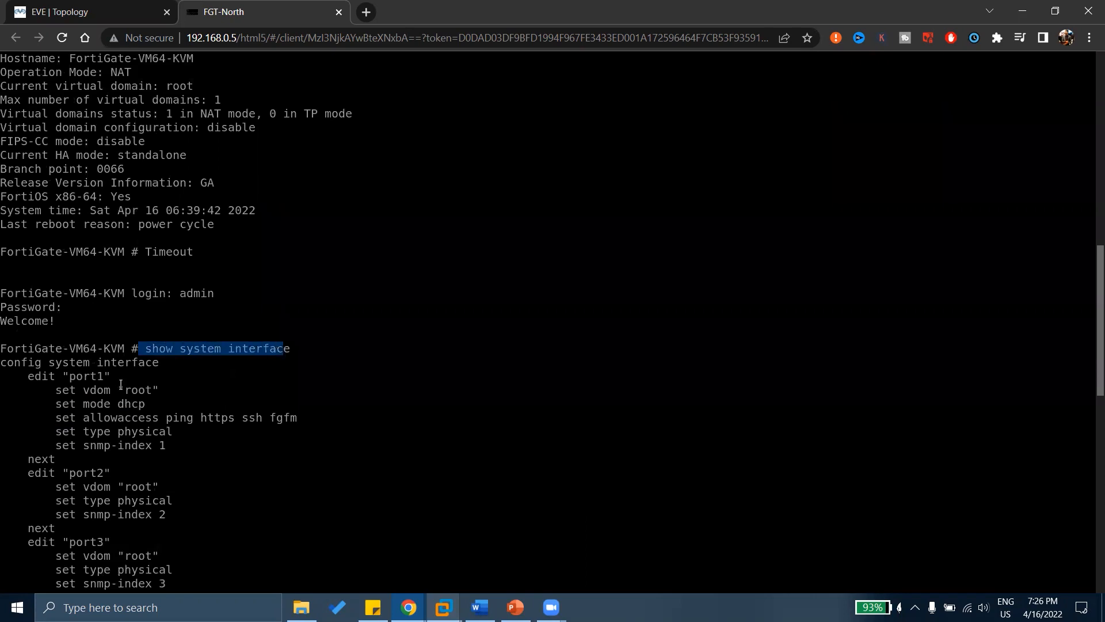
pyautogui.moveTo(13, 377); pyautogui.dragTo(192, 441)
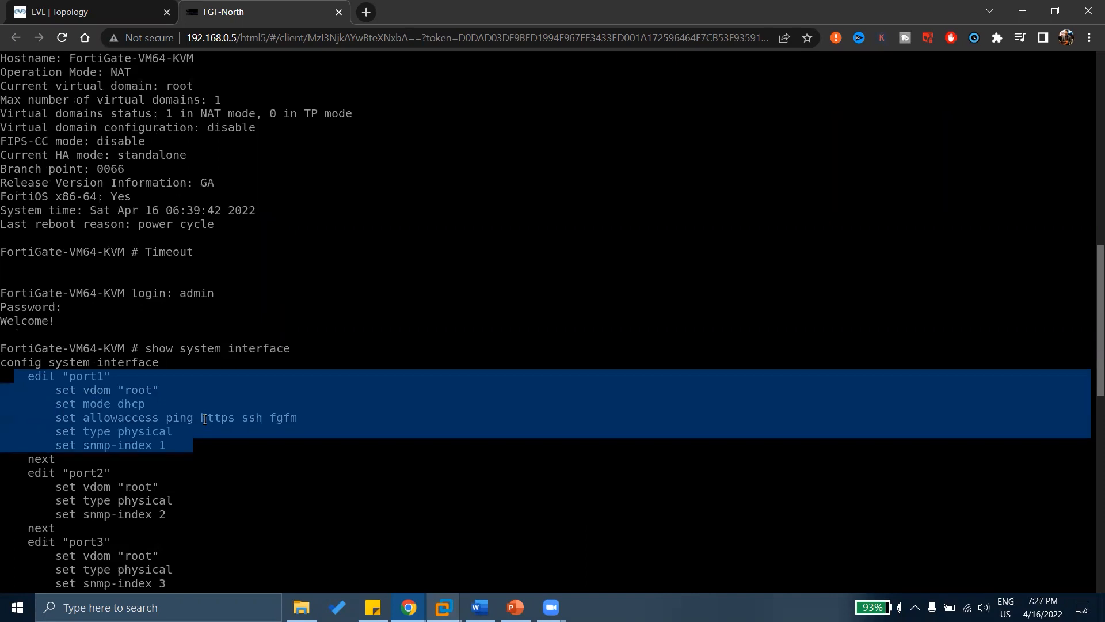
pyautogui.moveTo(146, 349); pyautogui.dragTo(272, 354)
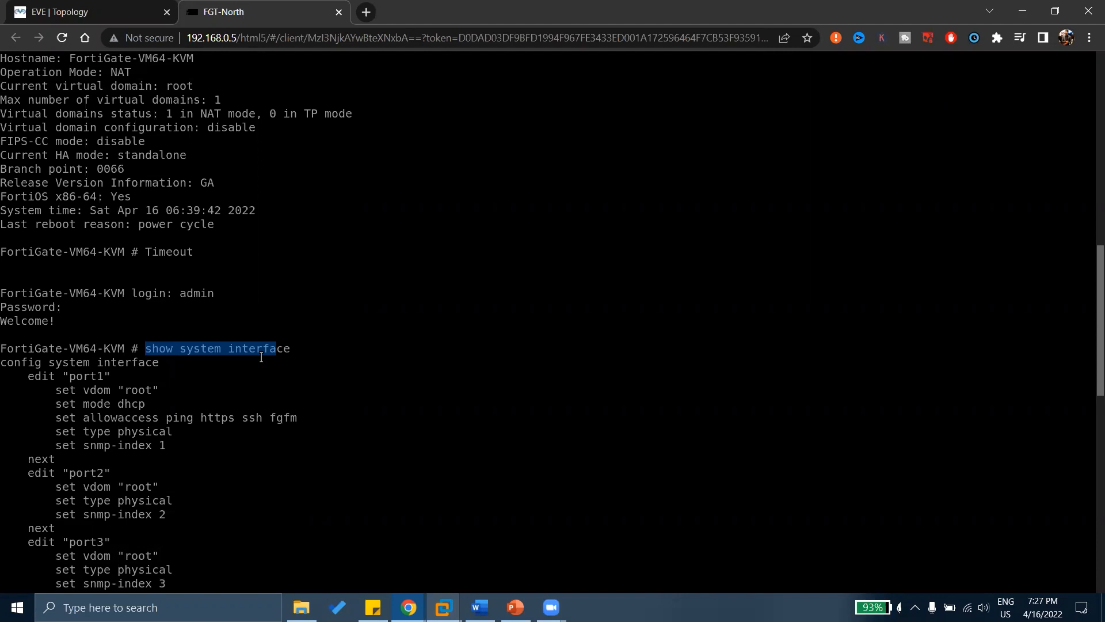
pyautogui.moveTo(69, 378); pyautogui.dragTo(131, 417)
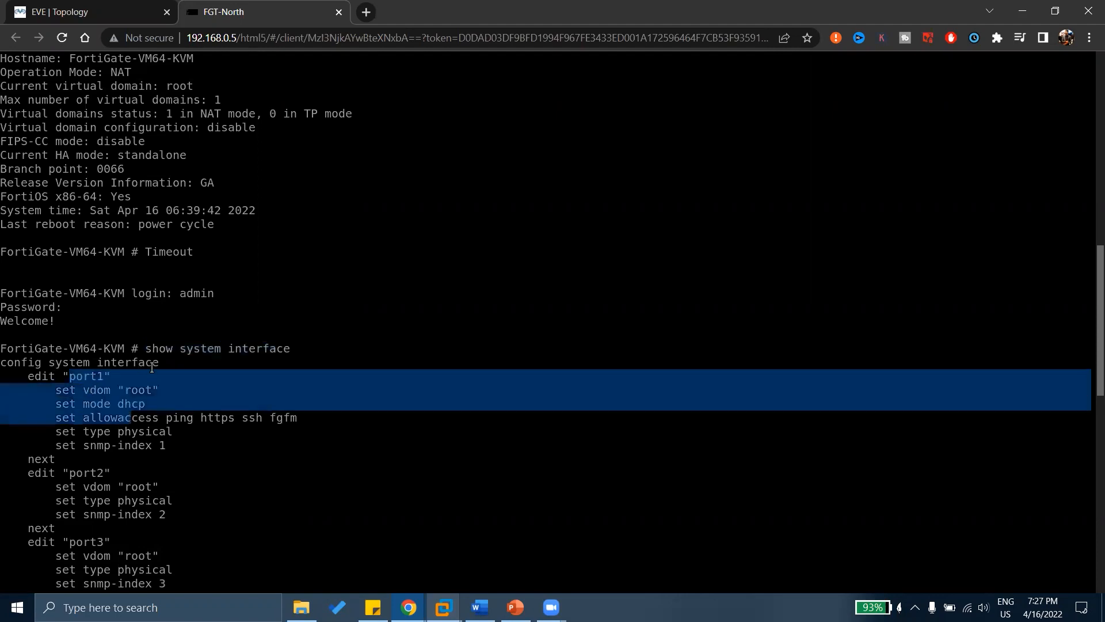
pyautogui.moveTo(156, 363); pyautogui.dragTo(22, 362)
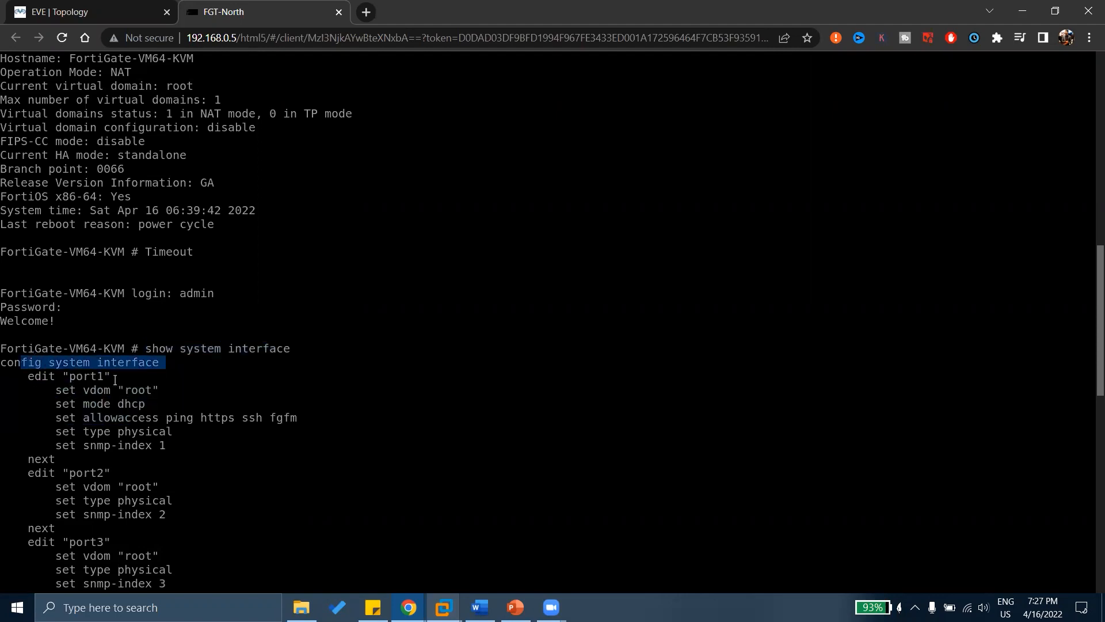
pyautogui.moveTo(128, 376); pyautogui.dragTo(152, 394)
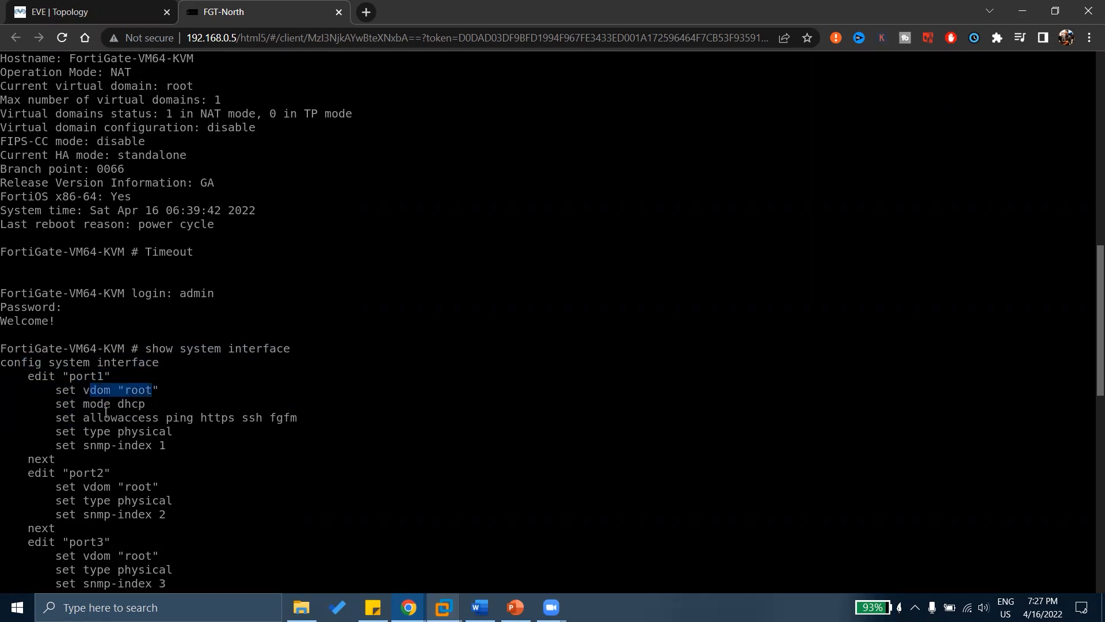
# Point out port1's vdom root, physical type, snmp-index, mode and allowed access lines.
pyautogui.moveTo(96, 417); pyautogui.dragTo(186, 418)
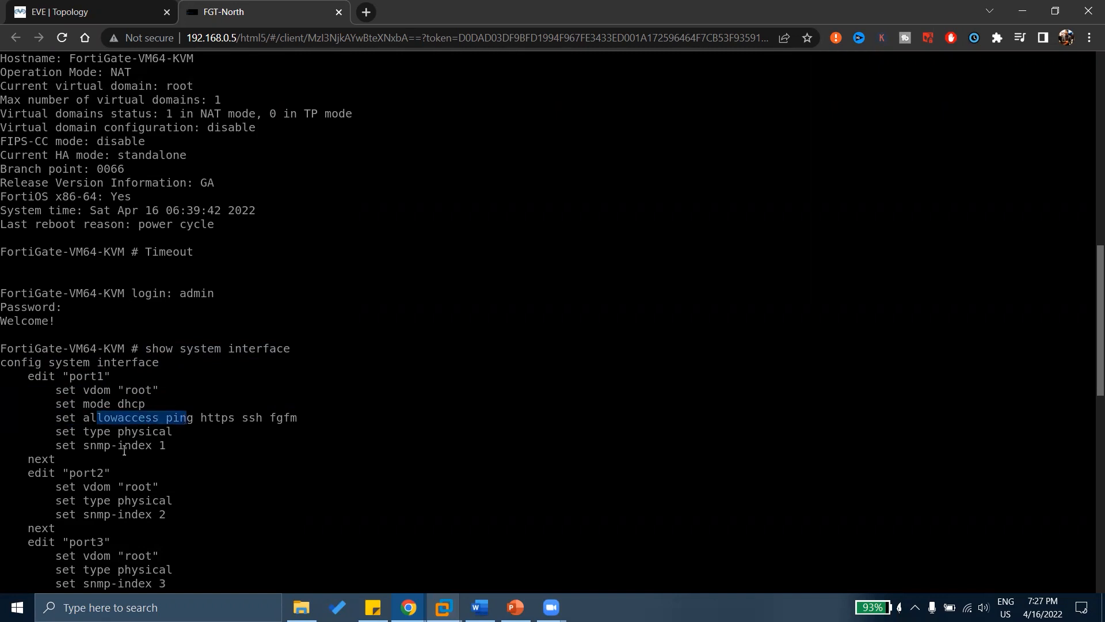
pyautogui.moveTo(91, 432); pyautogui.dragTo(161, 436)
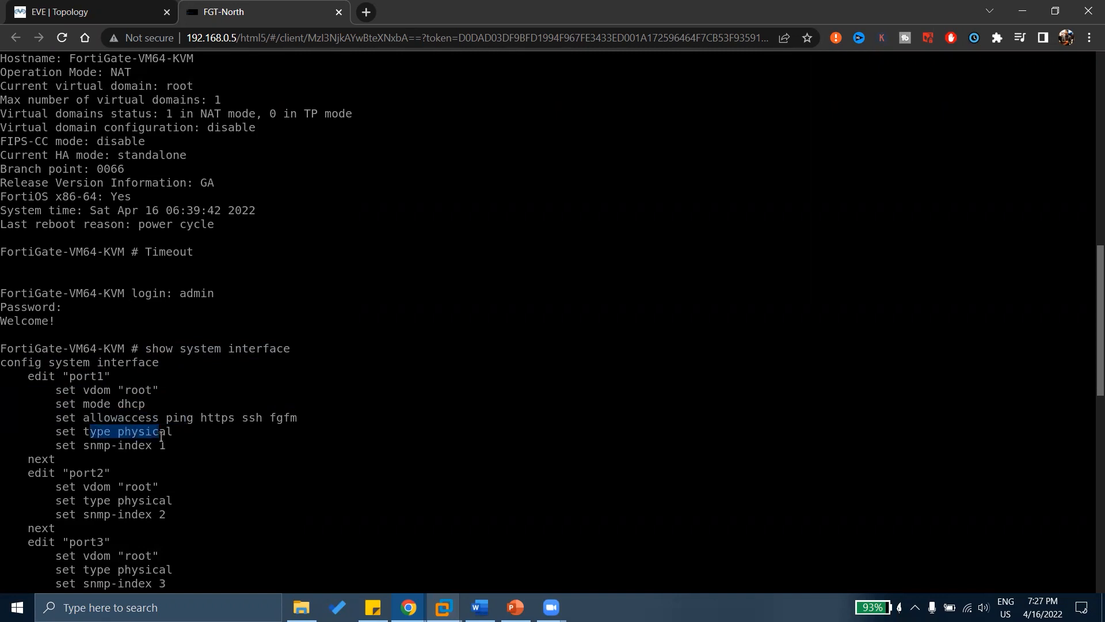
pyautogui.moveTo(90, 456); pyautogui.dragTo(136, 450)
pyautogui.moveTo(311, 417); pyautogui.dragTo(17, 363)
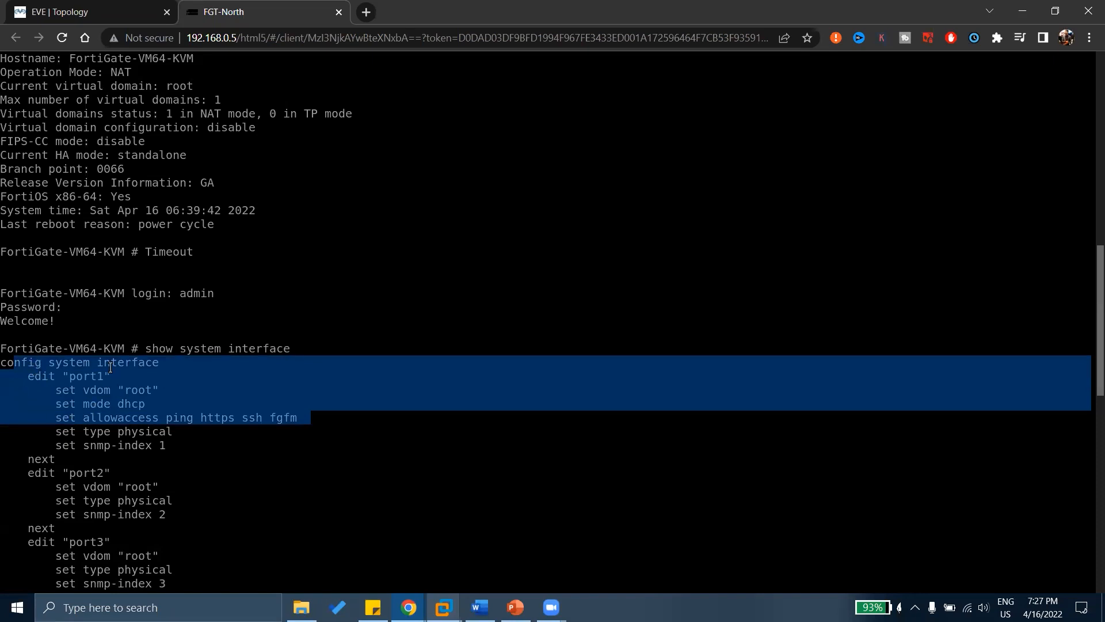
pyautogui.moveTo(145, 348); pyautogui.dragTo(303, 343)
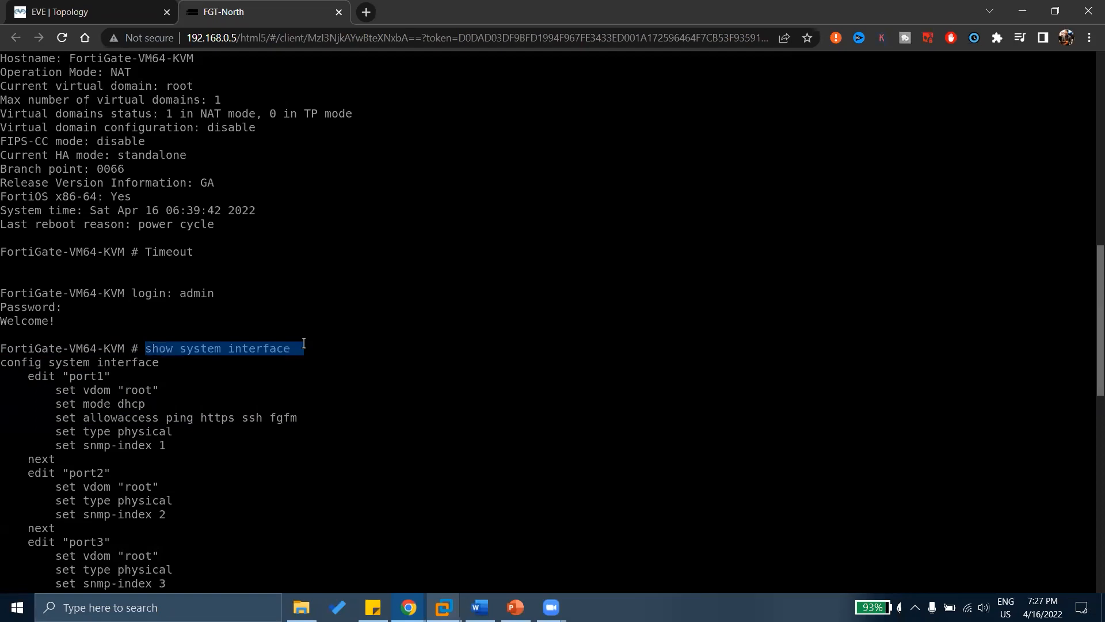
pyautogui.scroll(-14, 303, 343)
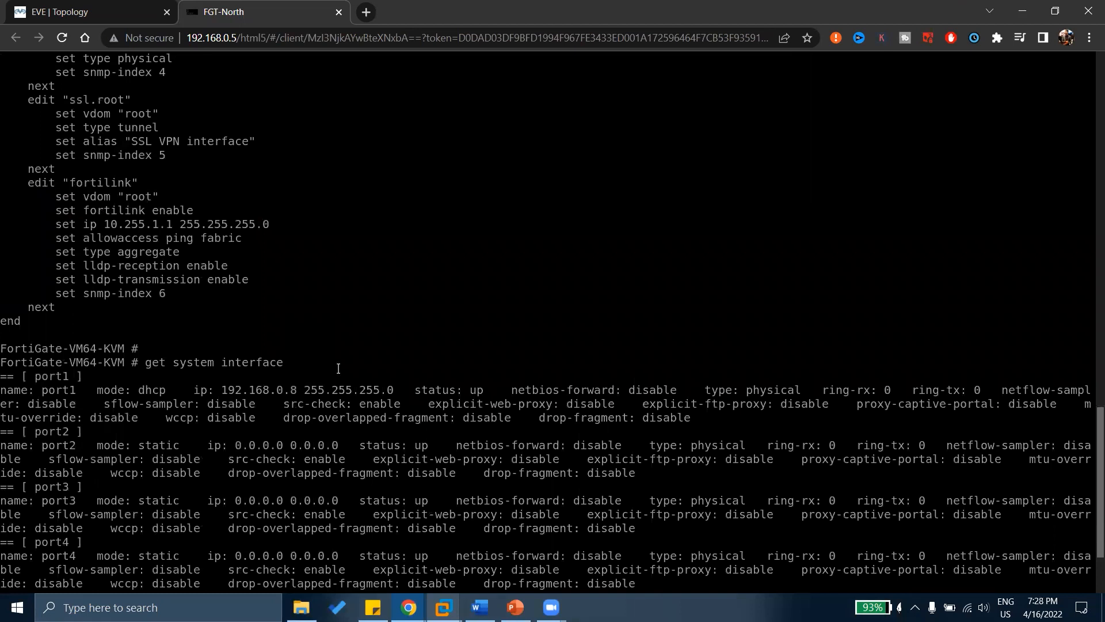
# Compare port1's get output with its set mode dhcp line in the show output.
pyautogui.moveTo(348, 375); pyautogui.dragTo(399, 423)
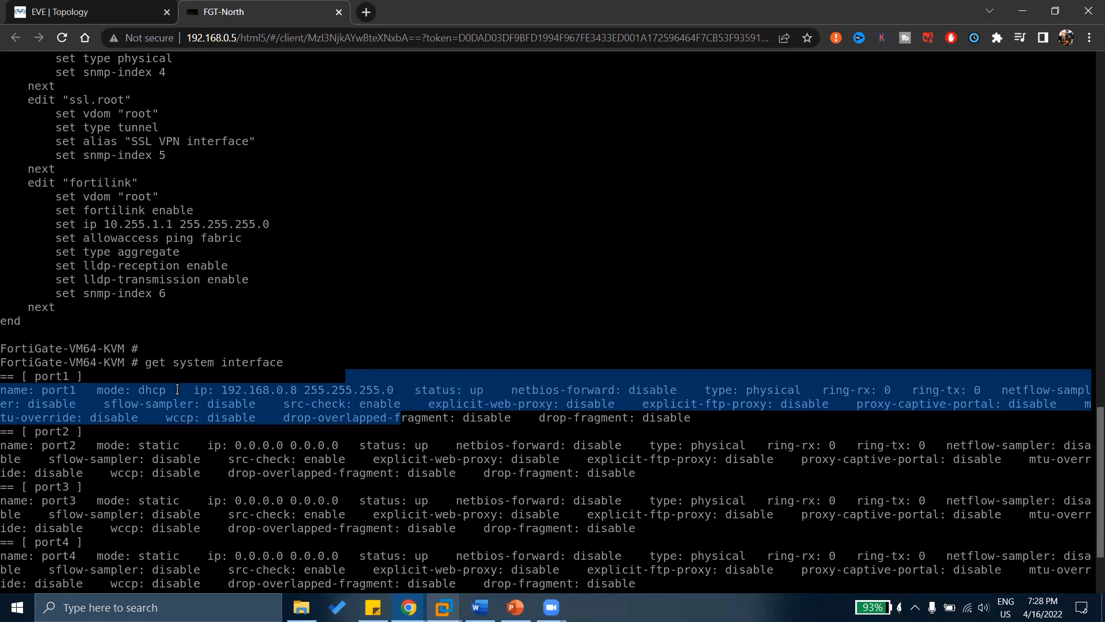
pyautogui.scroll(15, 160, 368)
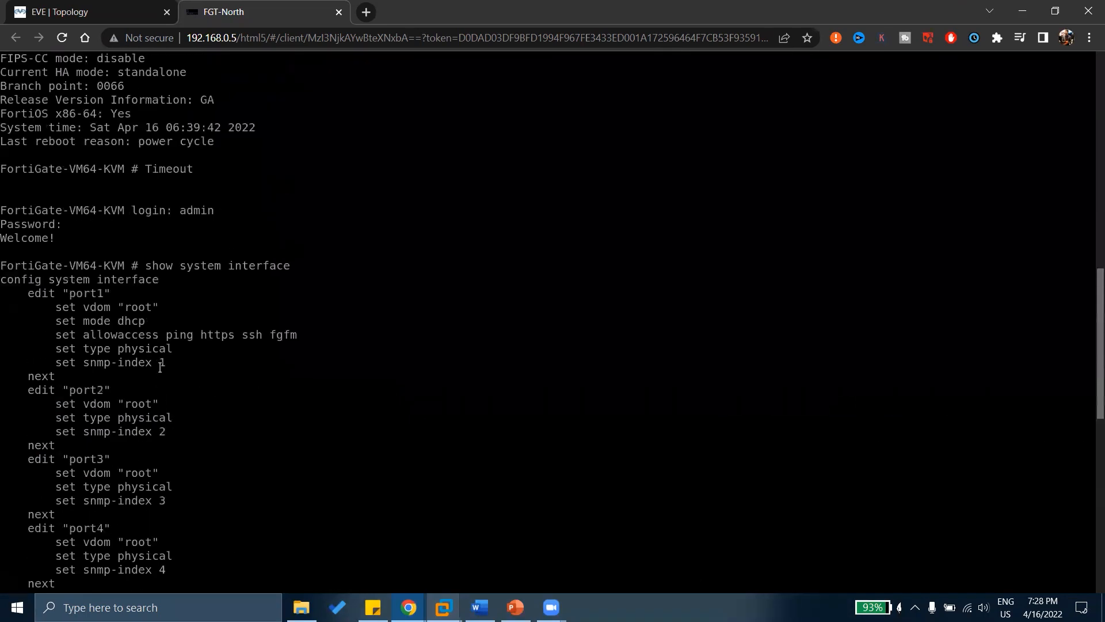
pyautogui.moveTo(77, 348); pyautogui.dragTo(151, 362)
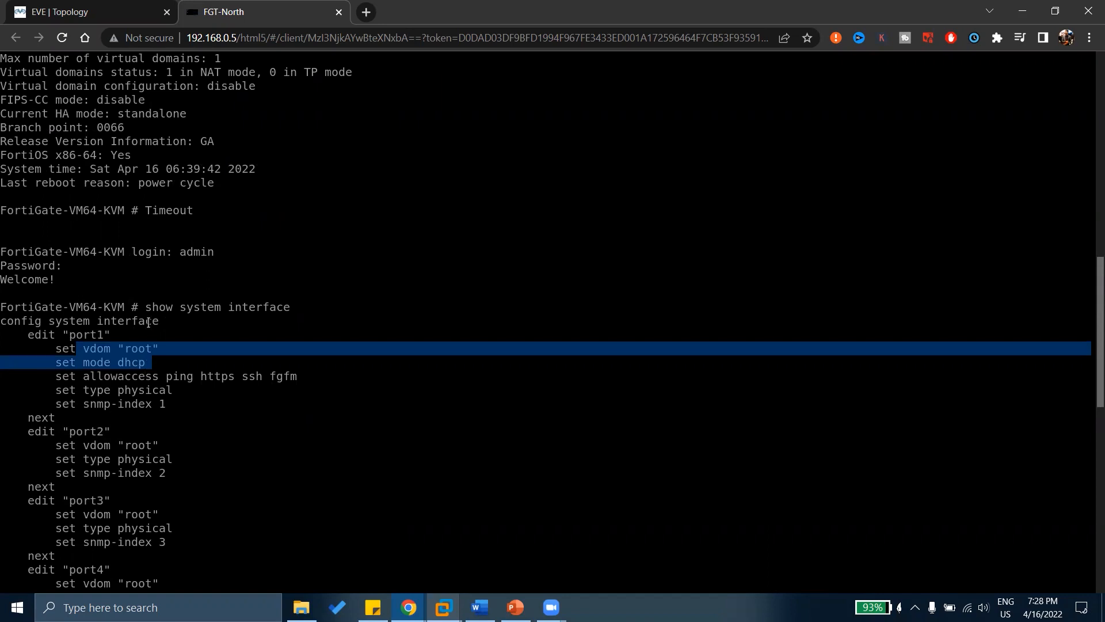
pyautogui.moveTo(150, 321); pyautogui.dragTo(174, 307)
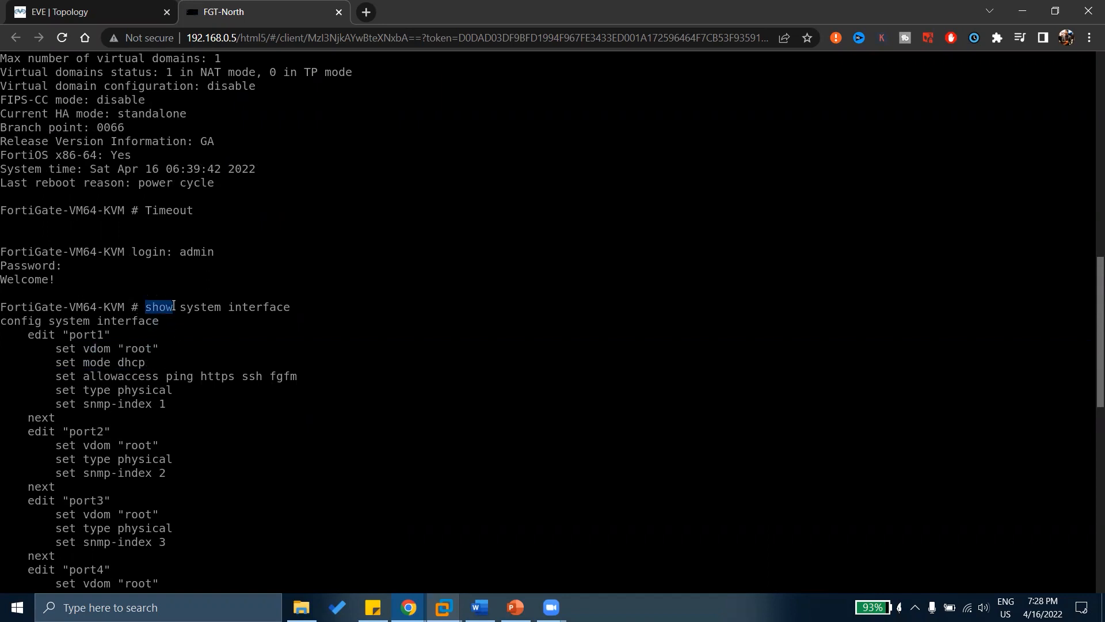
pyautogui.moveTo(106, 362); pyautogui.dragTo(146, 360)
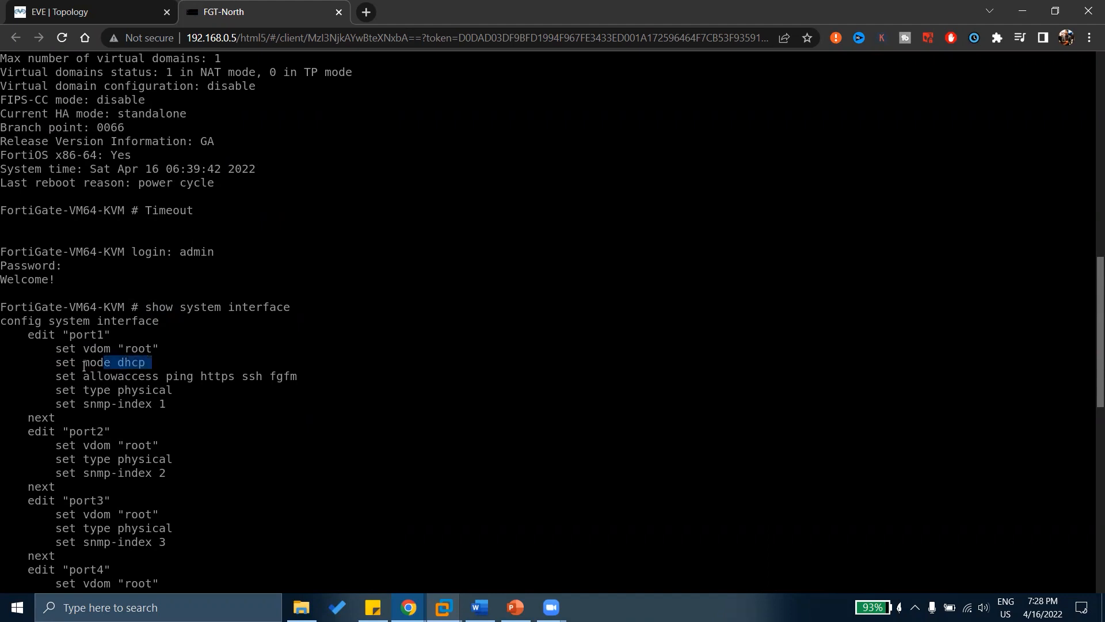
pyautogui.moveTo(49, 362); pyautogui.dragTo(145, 361)
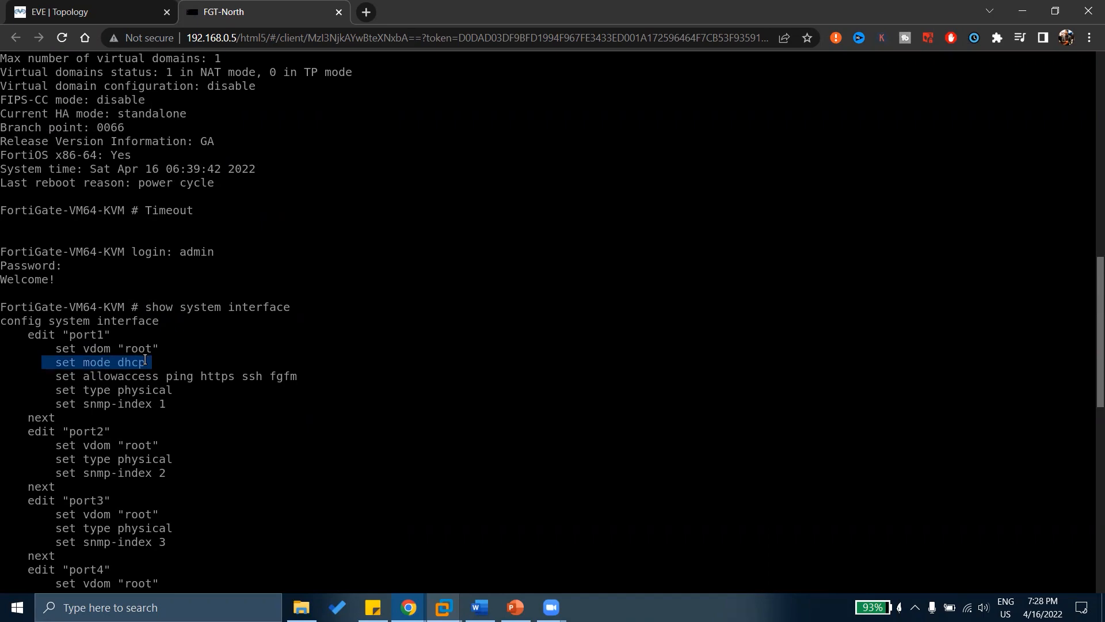
pyautogui.scroll(-10, 145, 360)
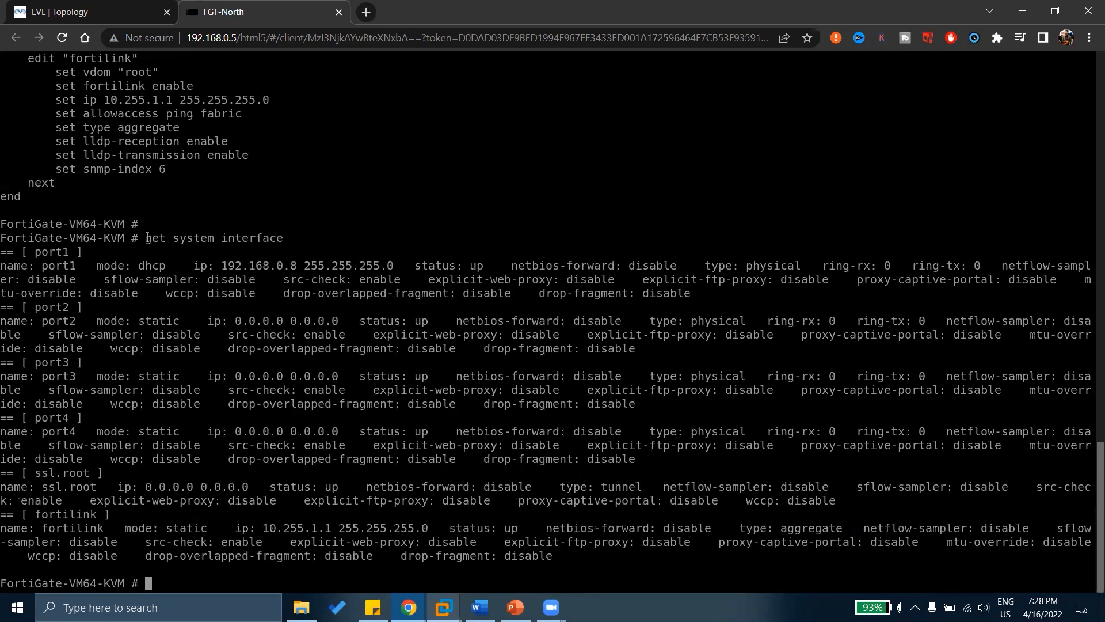
# Highlight port1's DHCP mode and 192.168.0.8 address, matching its 192.168.0.x subnet to the management URL.
pyautogui.moveTo(148, 238); pyautogui.dragTo(283, 238)
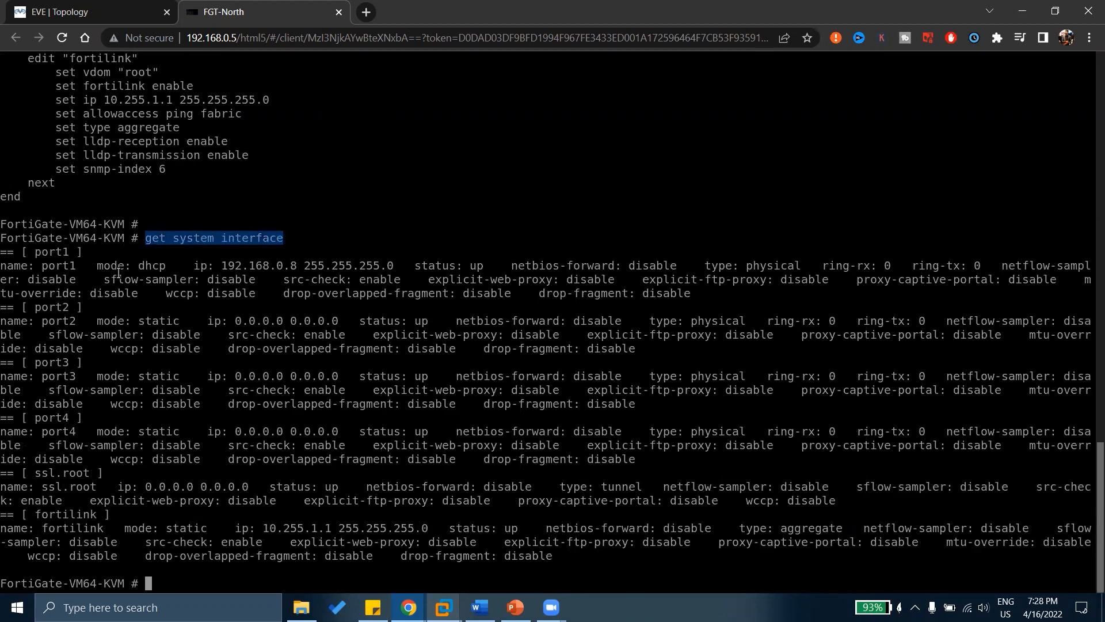
pyautogui.moveTo(91, 265); pyautogui.dragTo(394, 264)
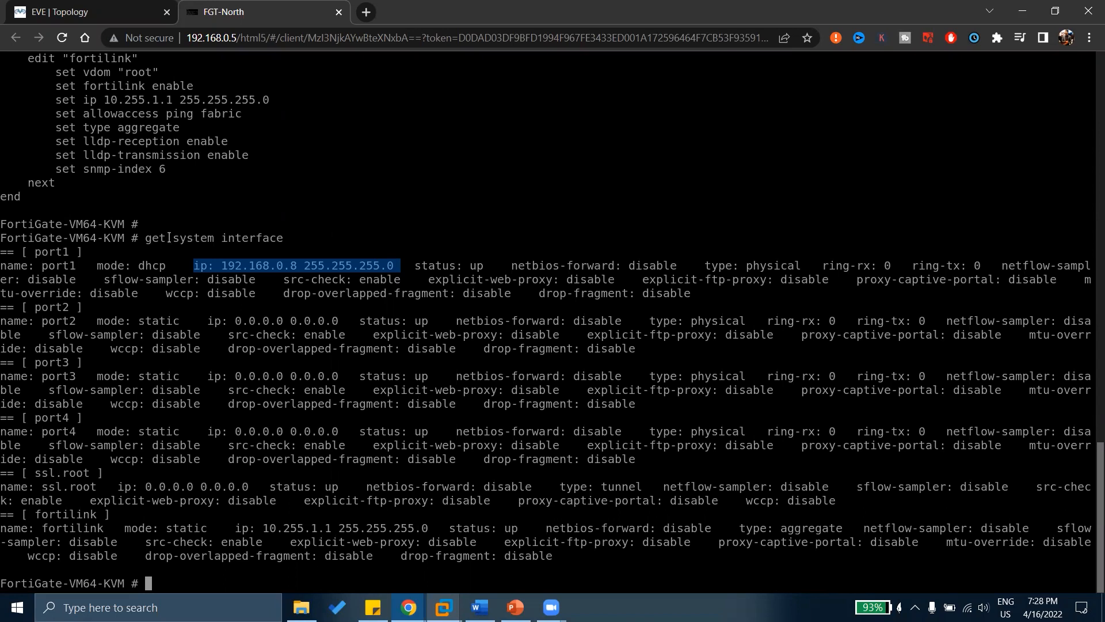
pyautogui.doubleClick(149, 238)
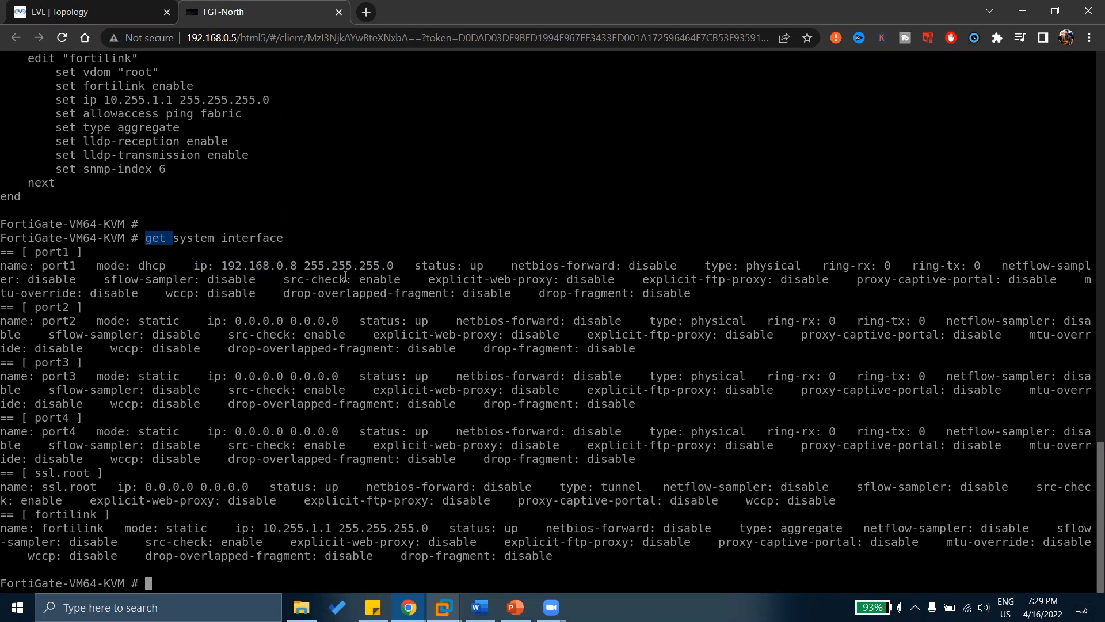
pyautogui.moveTo(201, 266); pyautogui.dragTo(234, 266)
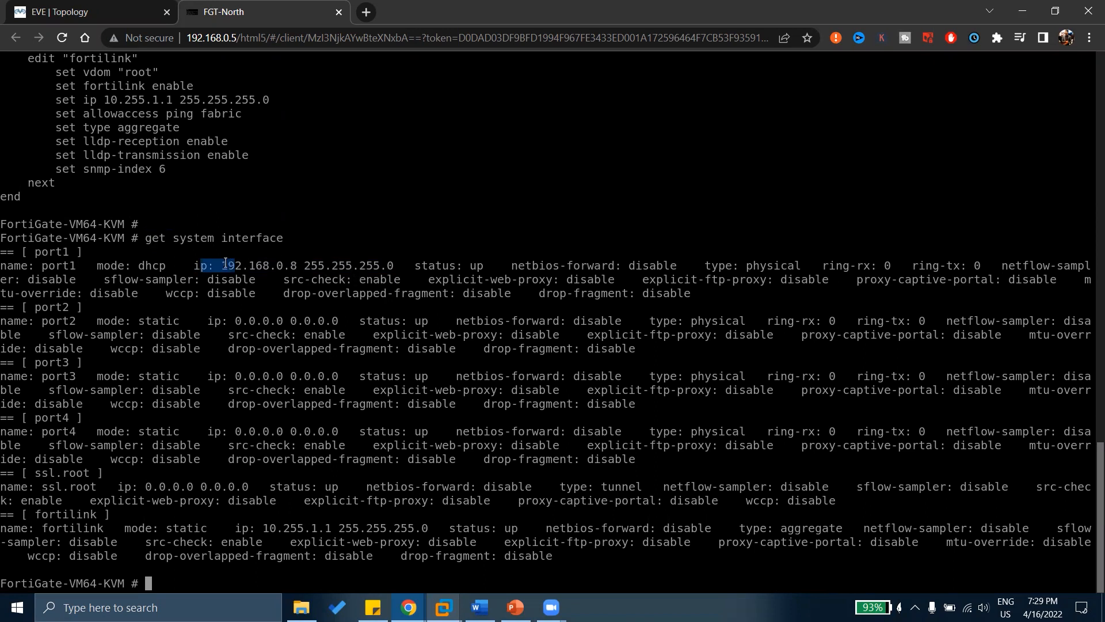
pyautogui.moveTo(141, 266); pyautogui.dragTo(180, 265)
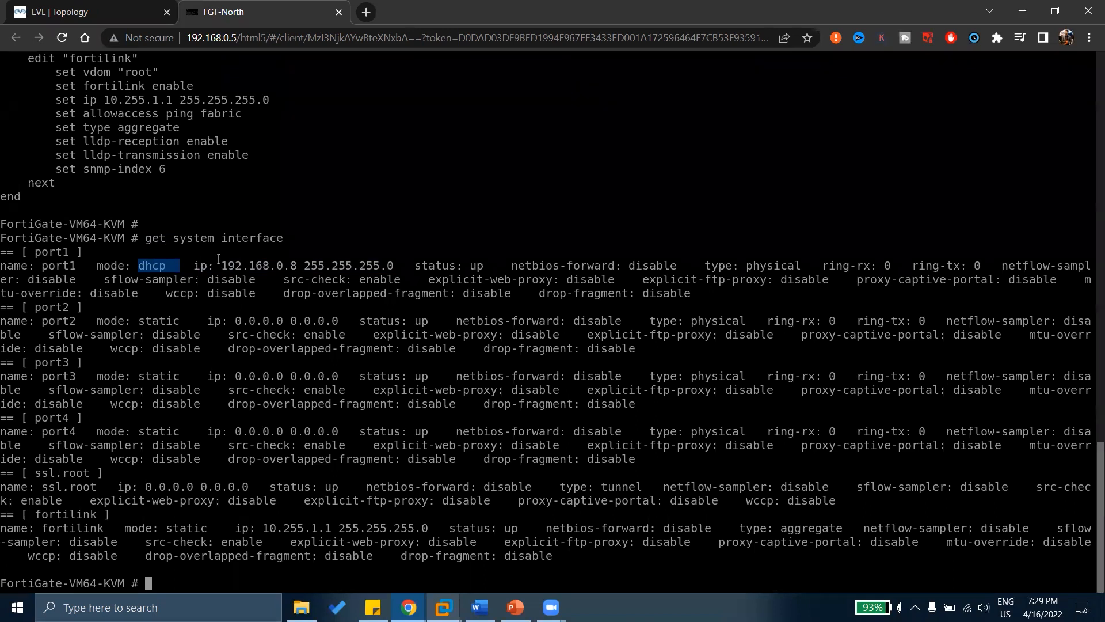
pyautogui.moveTo(215, 262); pyautogui.dragTo(304, 262)
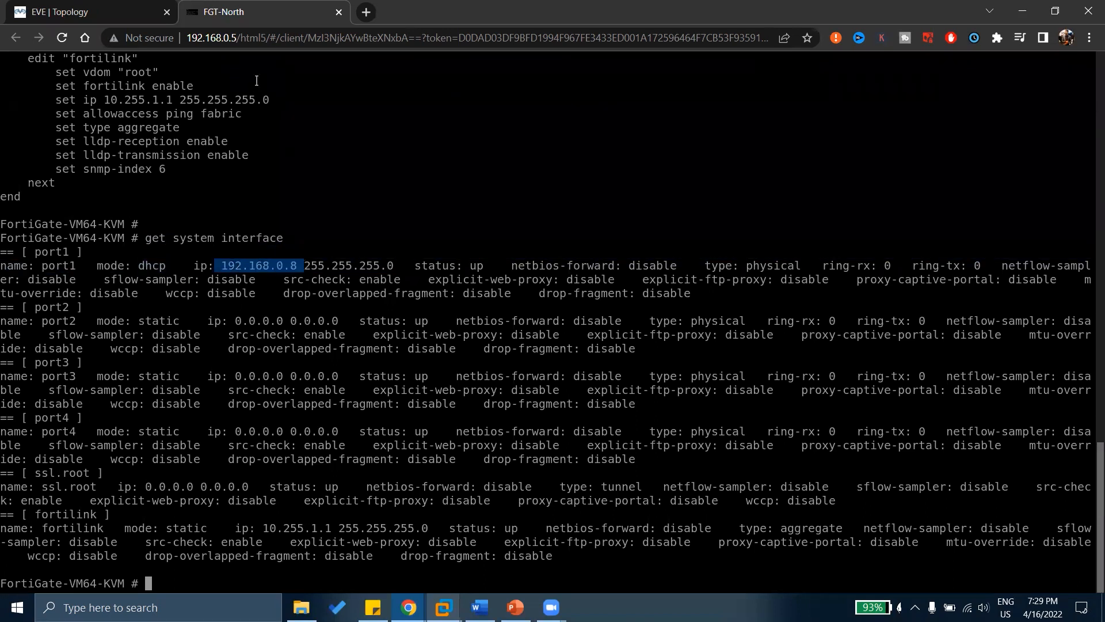
pyautogui.moveTo(237, 39); pyautogui.dragTo(189, 36)
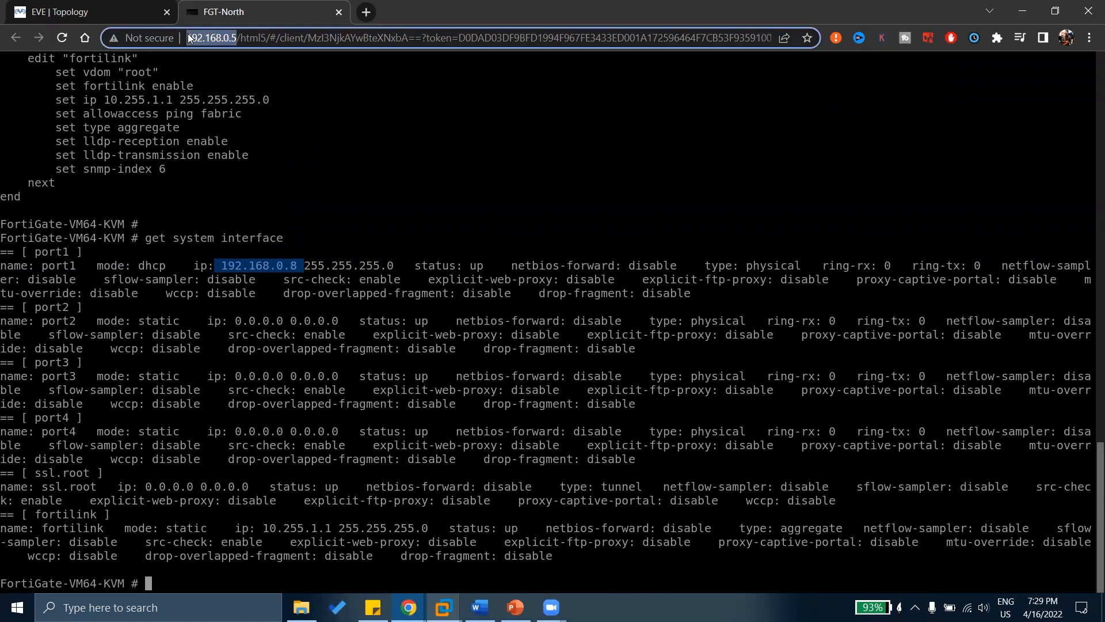
pyautogui.click(297, 262)
pyautogui.moveTo(270, 260); pyautogui.dragTo(297, 267)
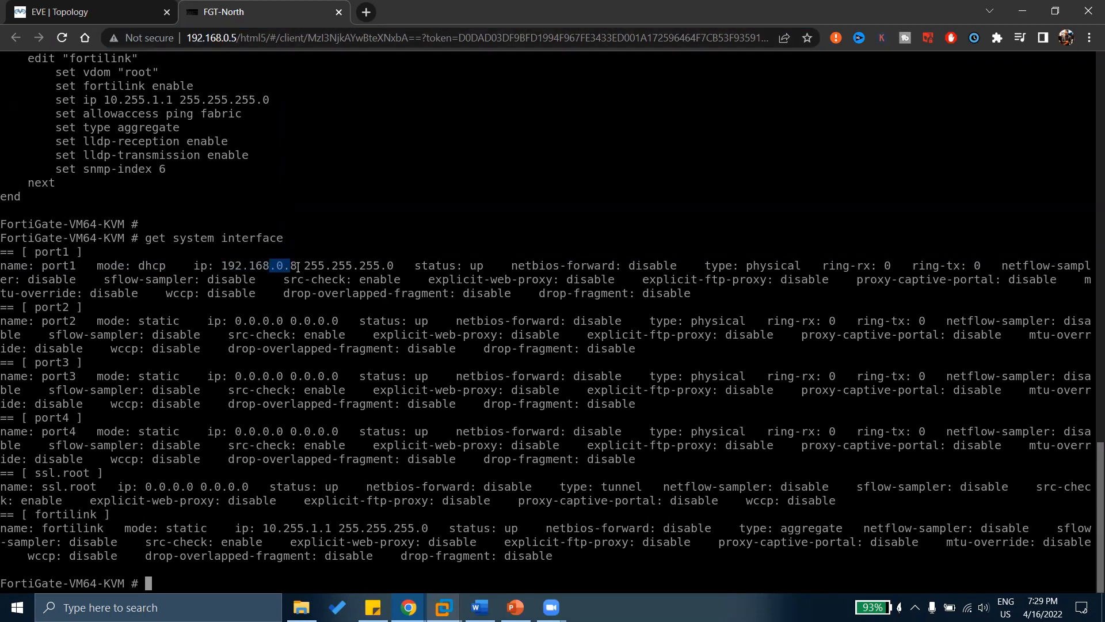
# Load 192.168.0.8 in a new Chrome tab, then return to the FGT-North console.
pyautogui.click(366, 12)
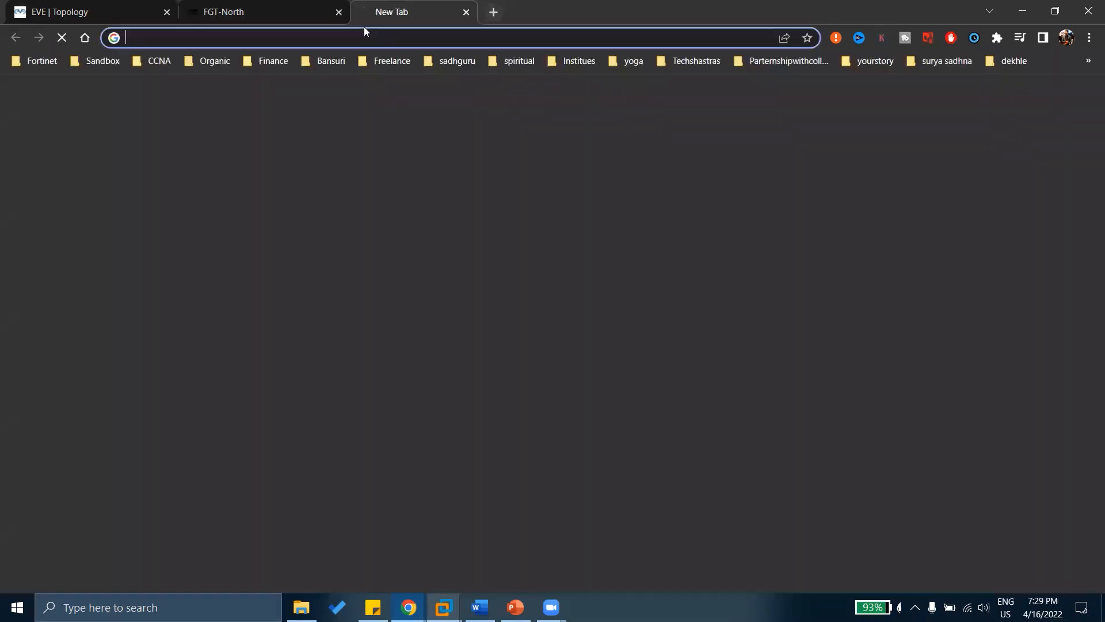
pyautogui.write('192.')
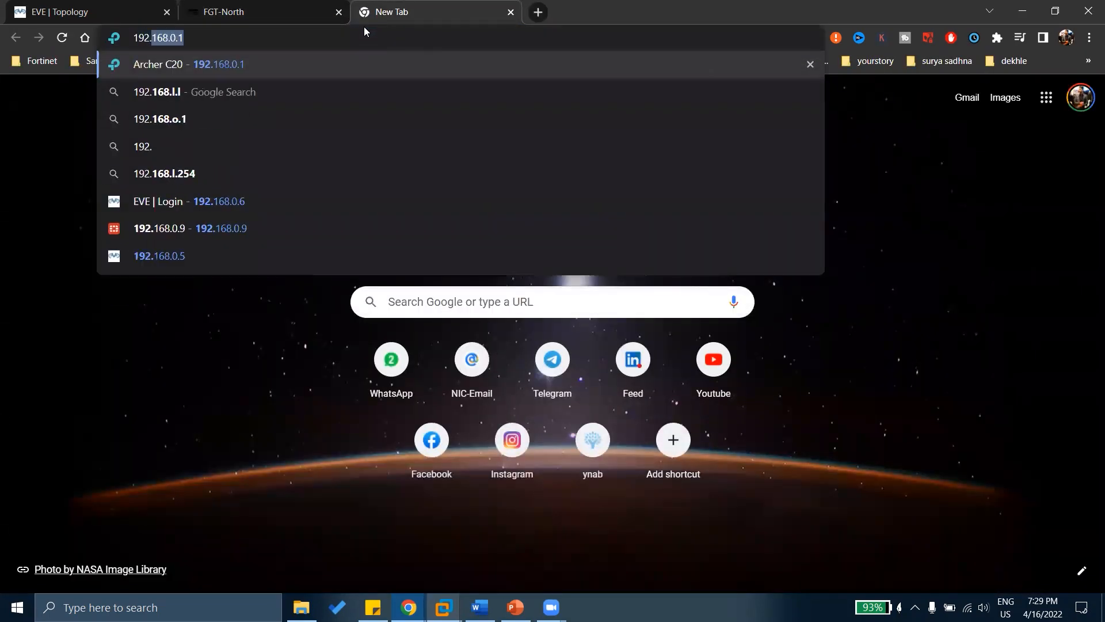
pyautogui.write('168.0.8')
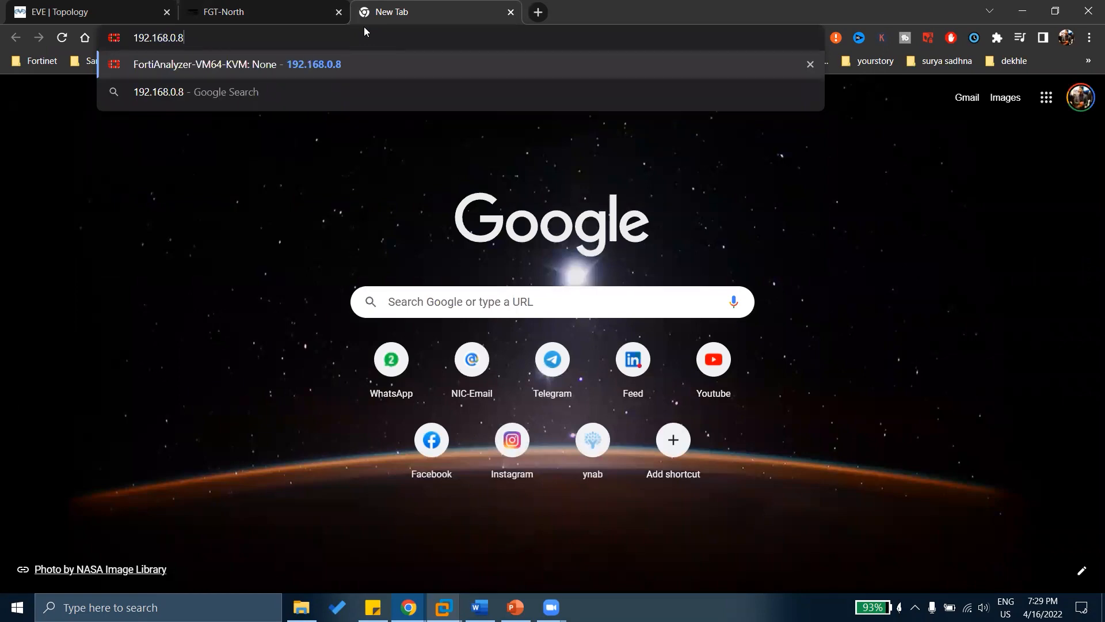
pyautogui.press('Return')
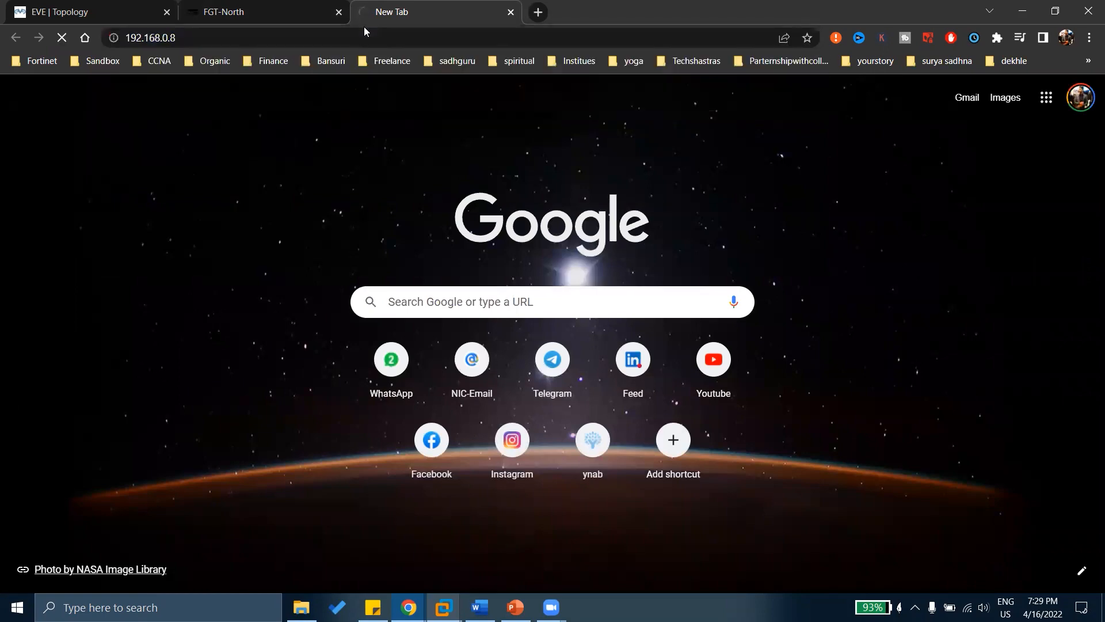
pyautogui.click(291, 5)
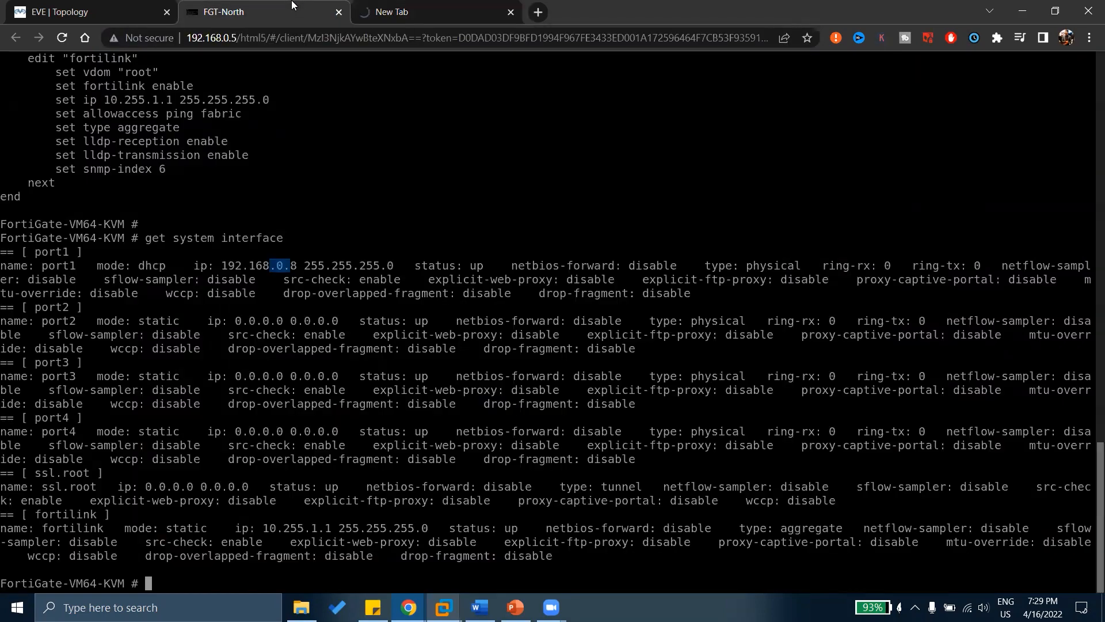
pyautogui.click(410, 8)
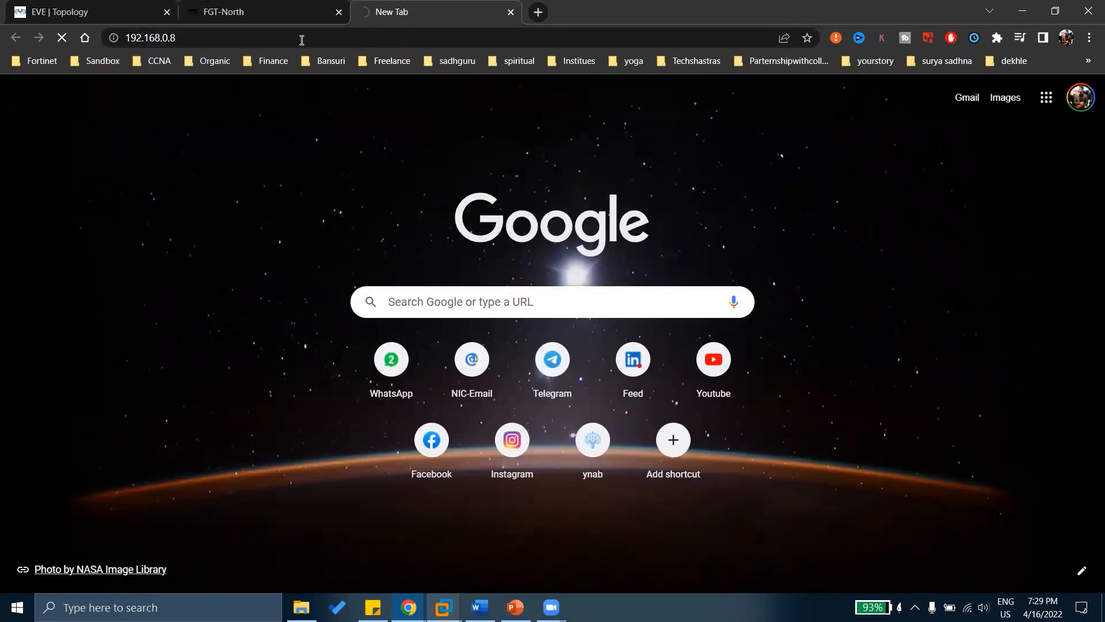
pyautogui.click(215, 5)
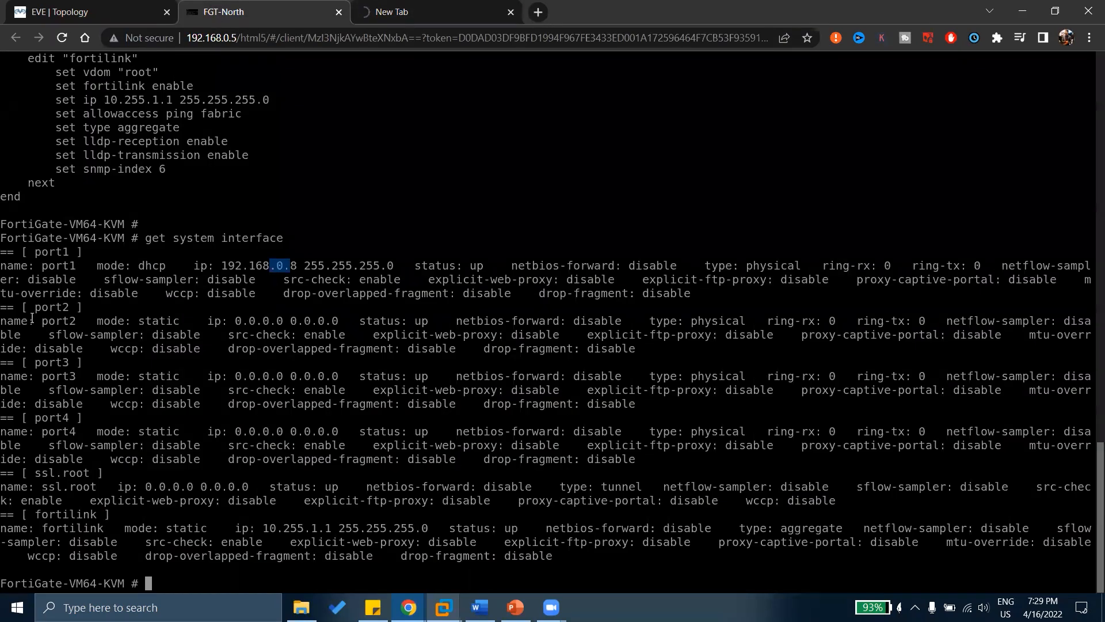
# Highlight port1's netmask and status fields in the get system interface output.
pyautogui.moveTo(60, 280); pyautogui.dragTo(798, 294)
pyautogui.click(341, 309)
pyautogui.moveTo(320, 266); pyautogui.dragTo(467, 280)
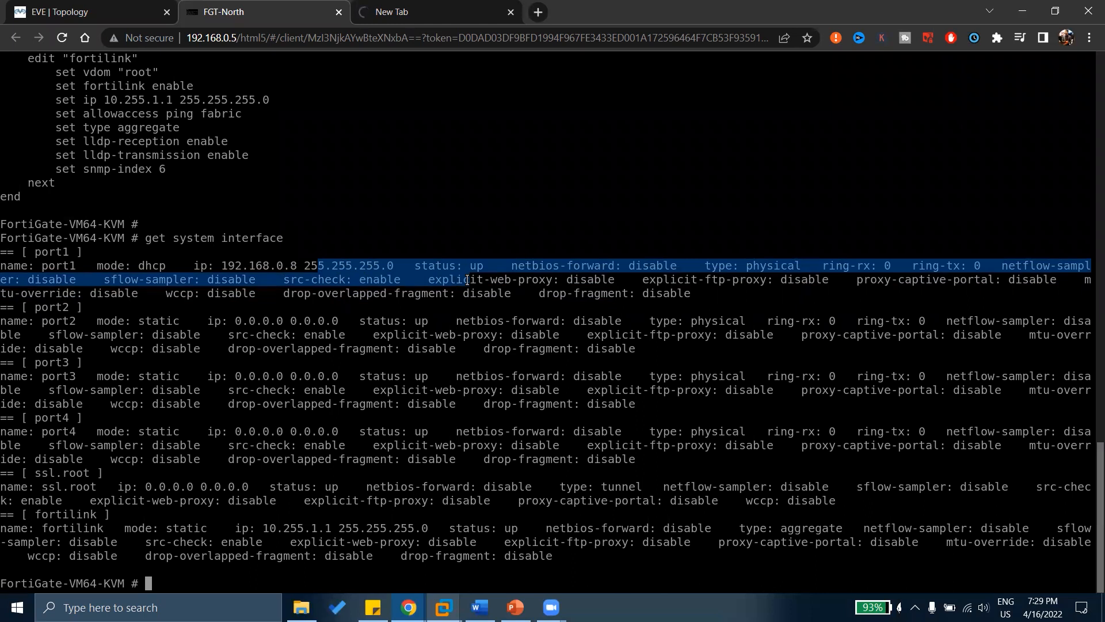
pyautogui.moveTo(539, 306); pyautogui.dragTo(599, 293)
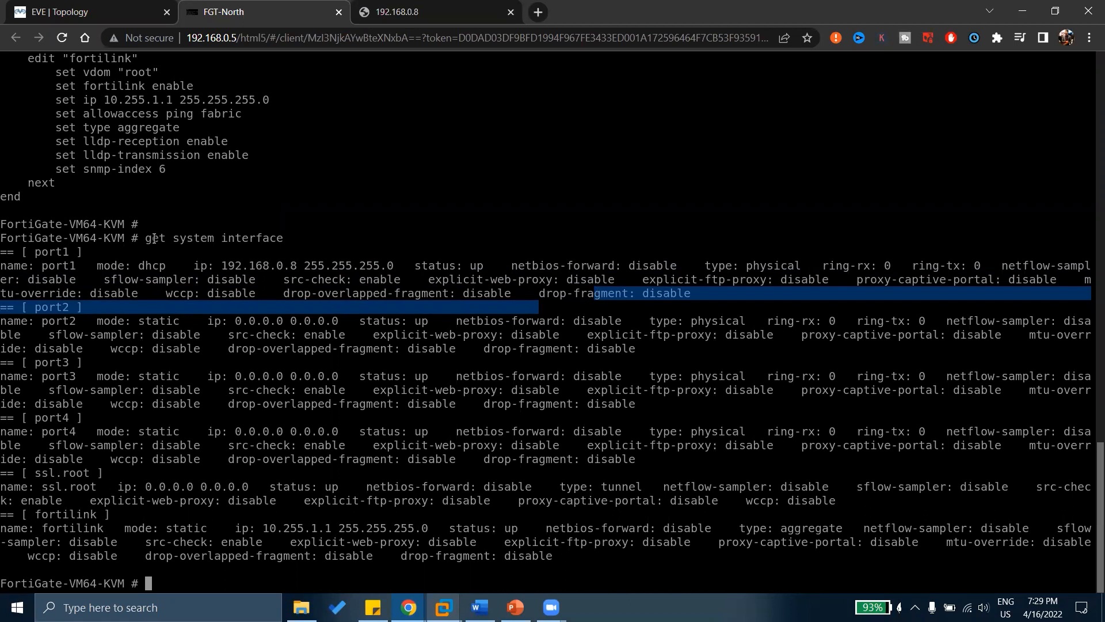
pyautogui.moveTo(138, 239); pyautogui.dragTo(164, 253)
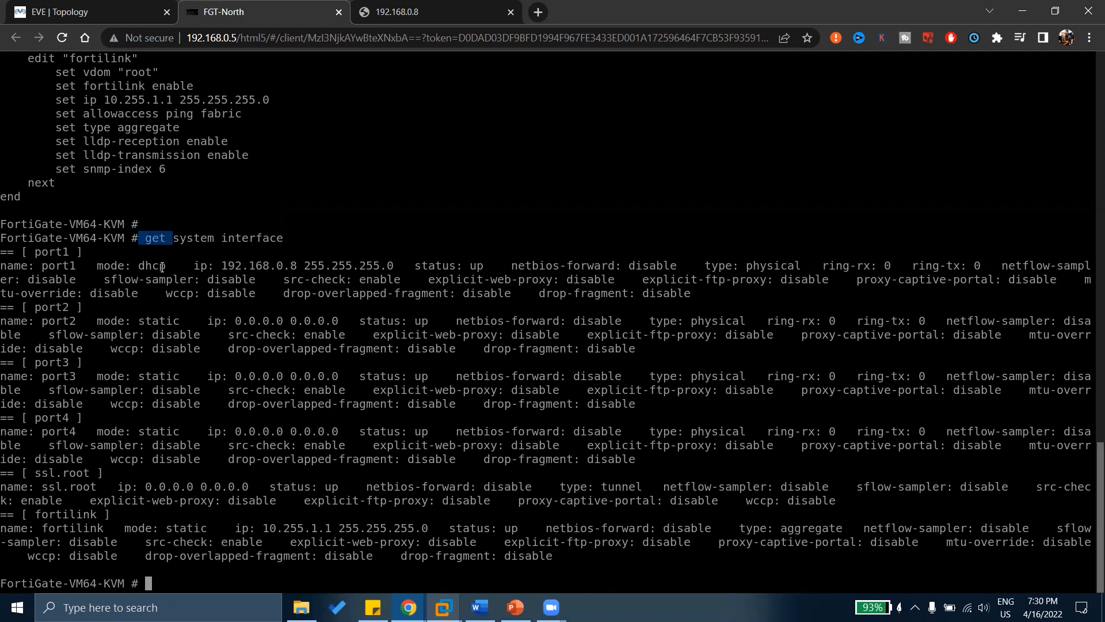
# Review port1's allowaccess ping and https settings in the show output, then add fresh empty prompts.
pyautogui.scroll(20, 160, 270)
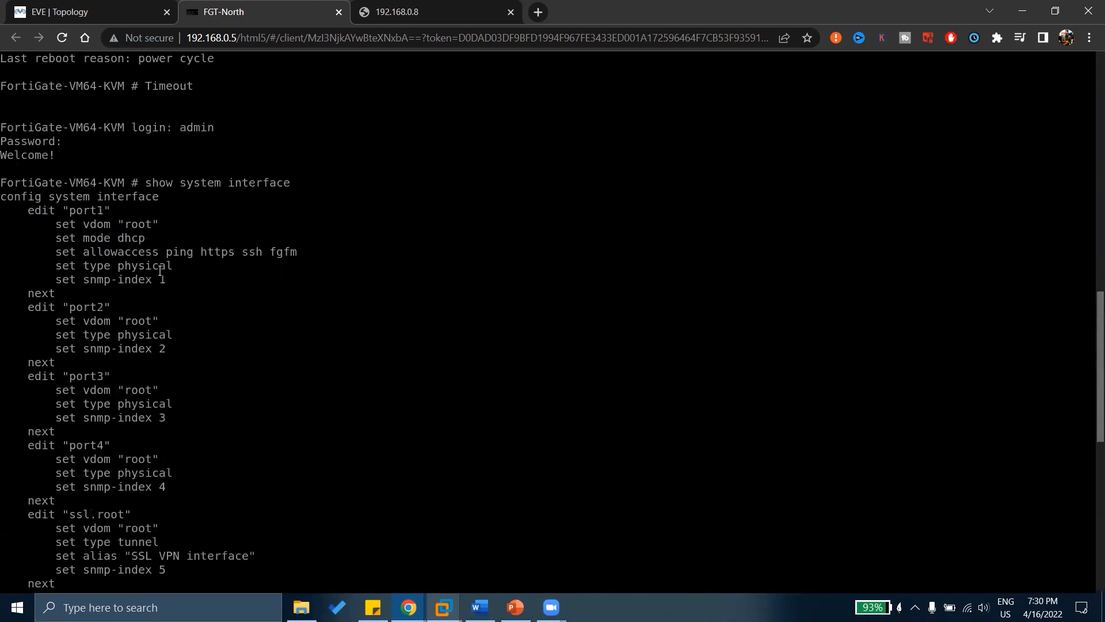
pyautogui.moveTo(146, 349); pyautogui.dragTo(287, 344)
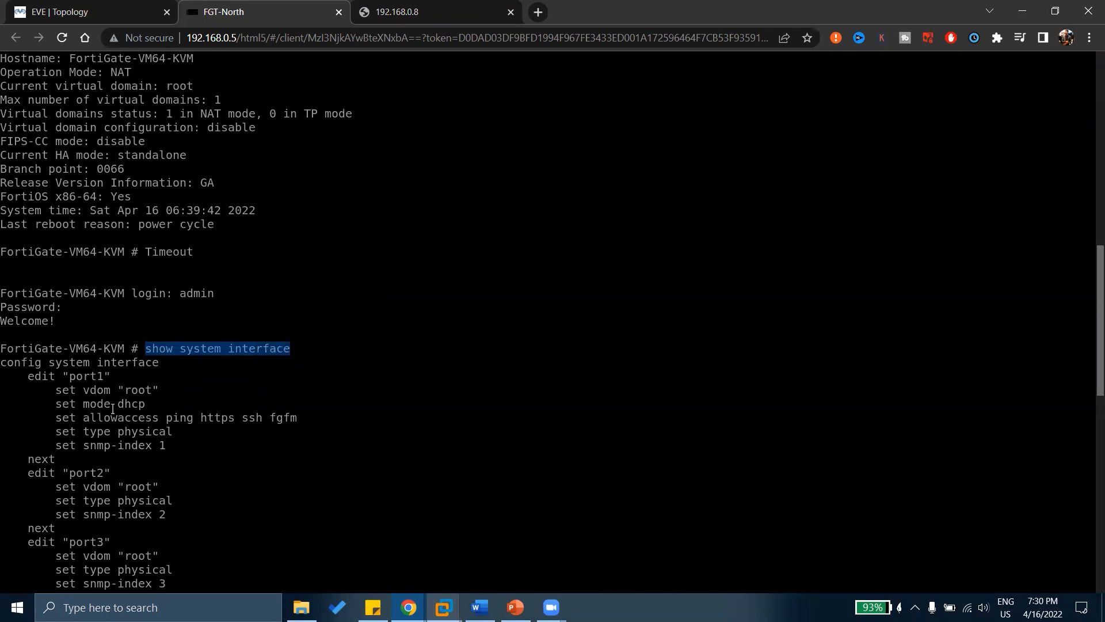
pyautogui.moveTo(69, 417); pyautogui.dragTo(283, 416)
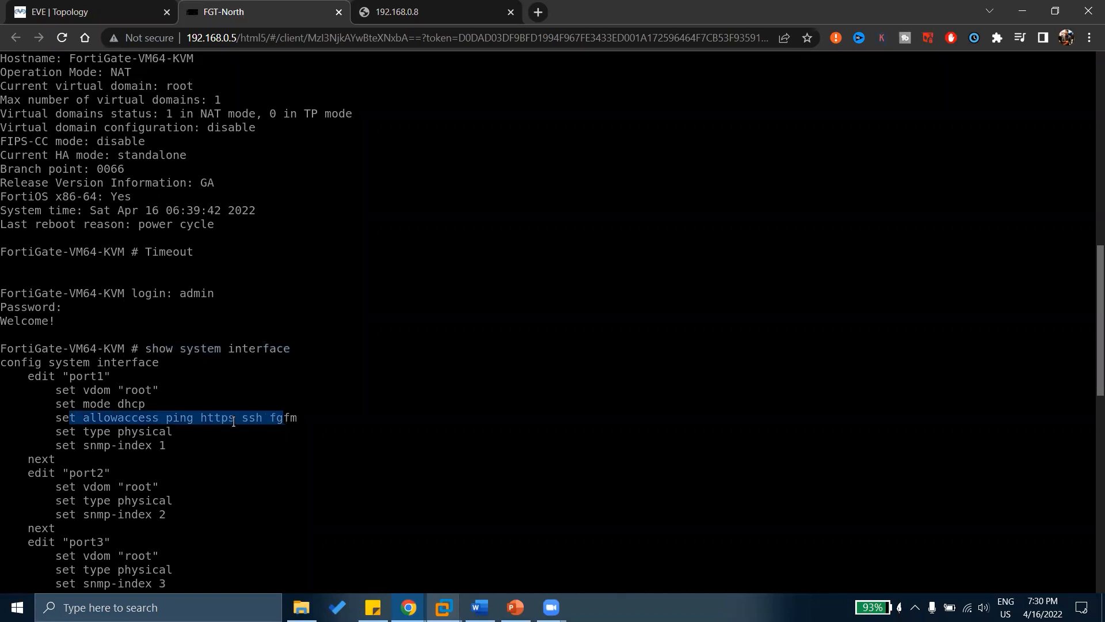
pyautogui.moveTo(141, 418); pyautogui.dragTo(242, 417)
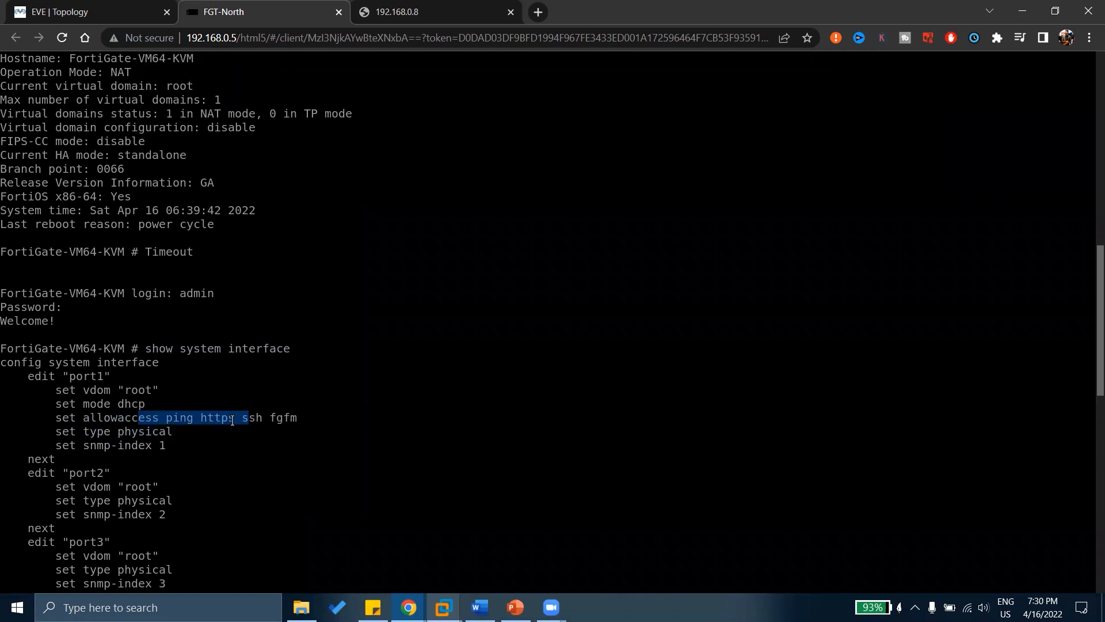
pyautogui.moveTo(195, 418); pyautogui.dragTo(240, 415)
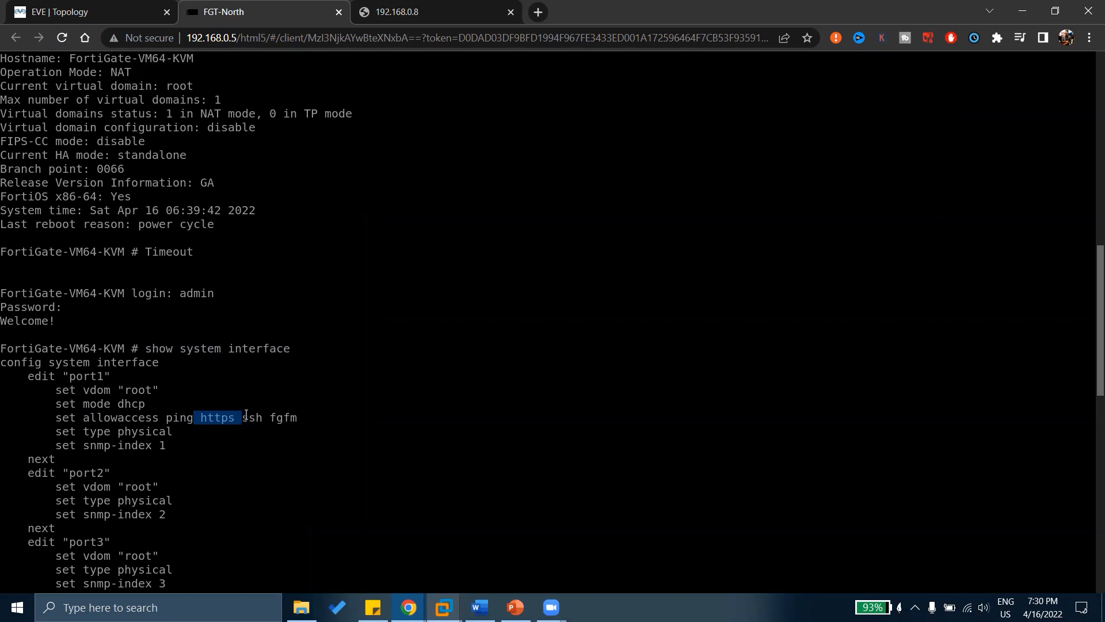
pyautogui.moveTo(148, 344); pyautogui.dragTo(229, 344)
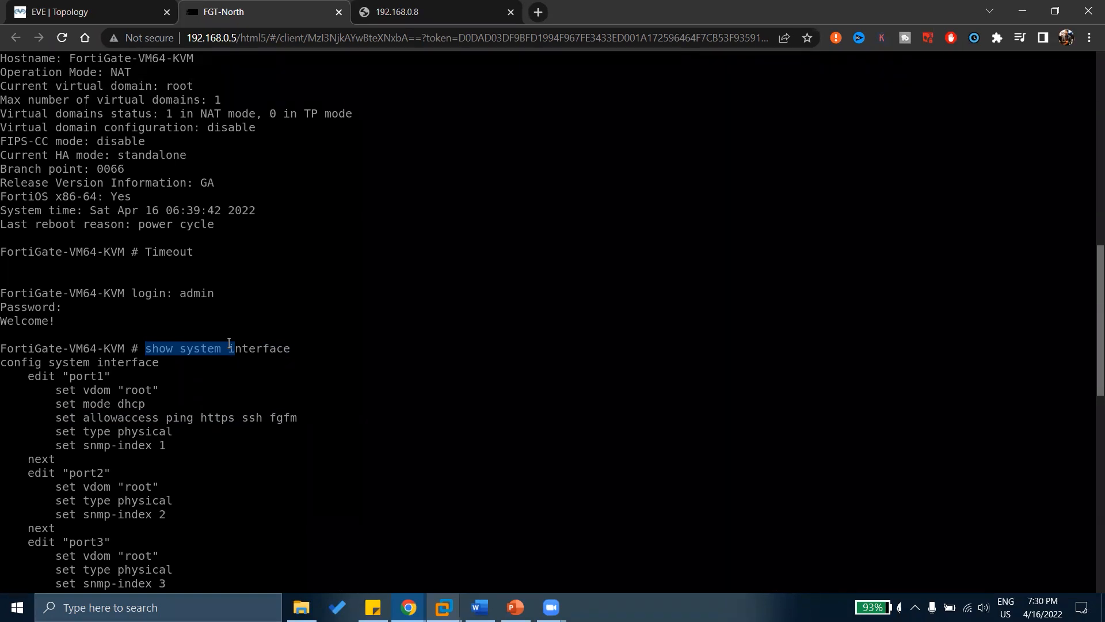
pyautogui.click(223, 389)
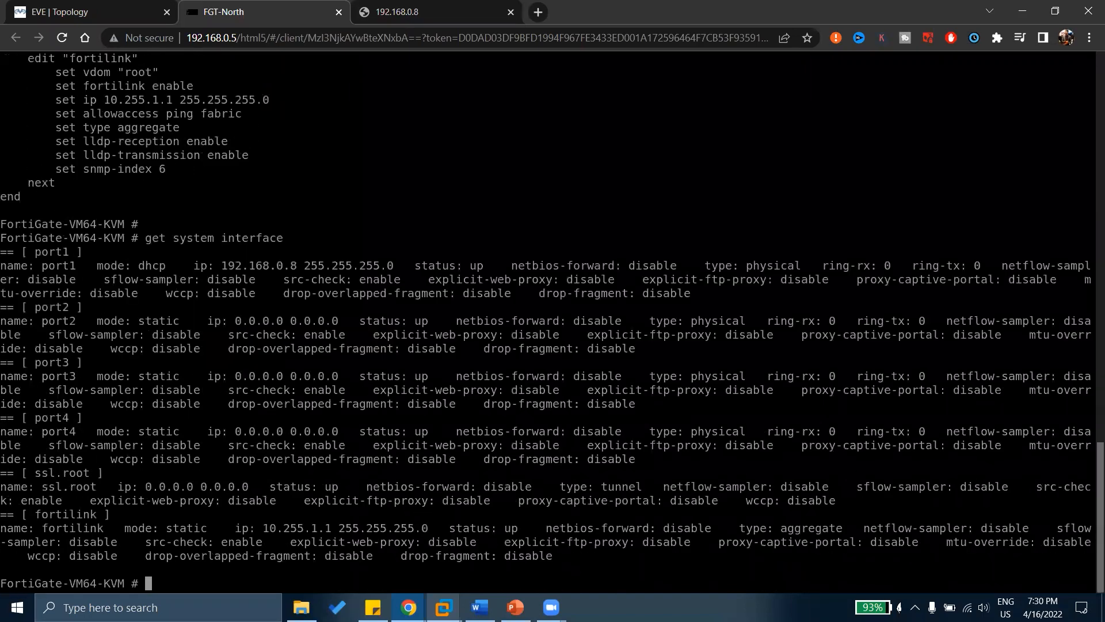
pyautogui.press('Return')
pyautogui.press('Return')
pyautogui.press('Return')
pyautogui.press('Return')
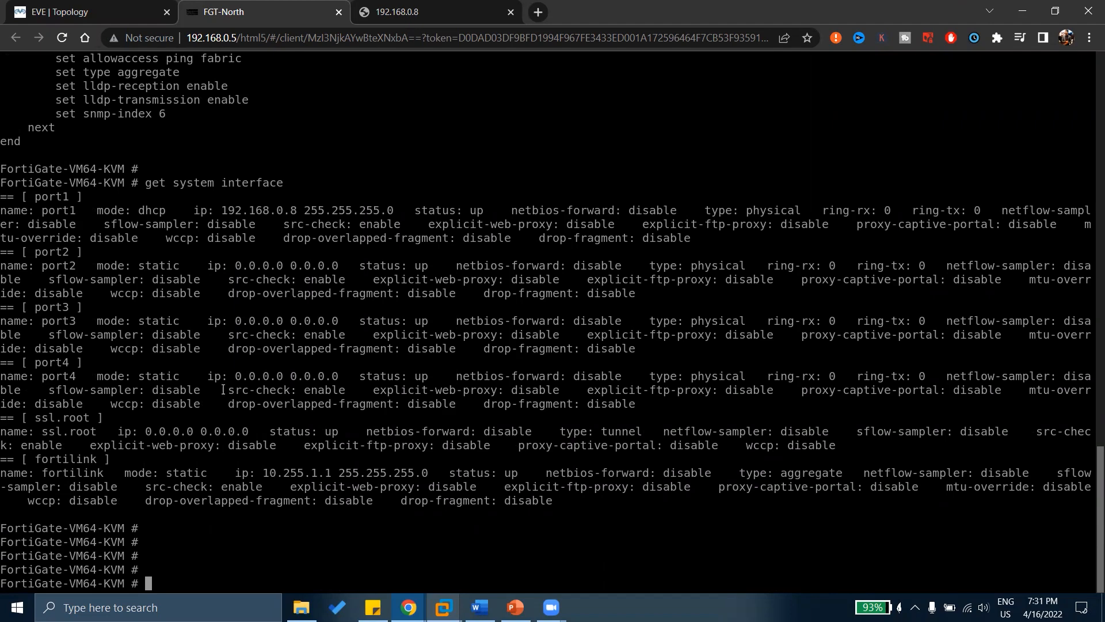
# Run show system interface through its full paged output, then run show system interface port1.
pyautogui.scroll(10, 223, 390)
pyautogui.scroll(-10, 223, 390)
pyautogui.write('show system interface')
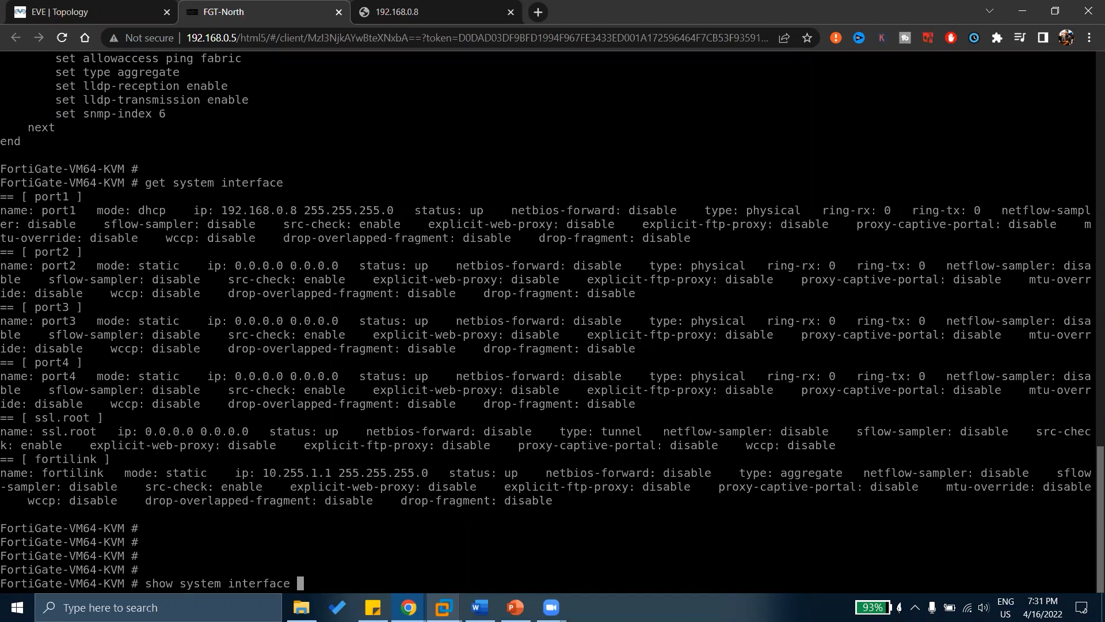
pyautogui.press('Return')
pyautogui.press('space')
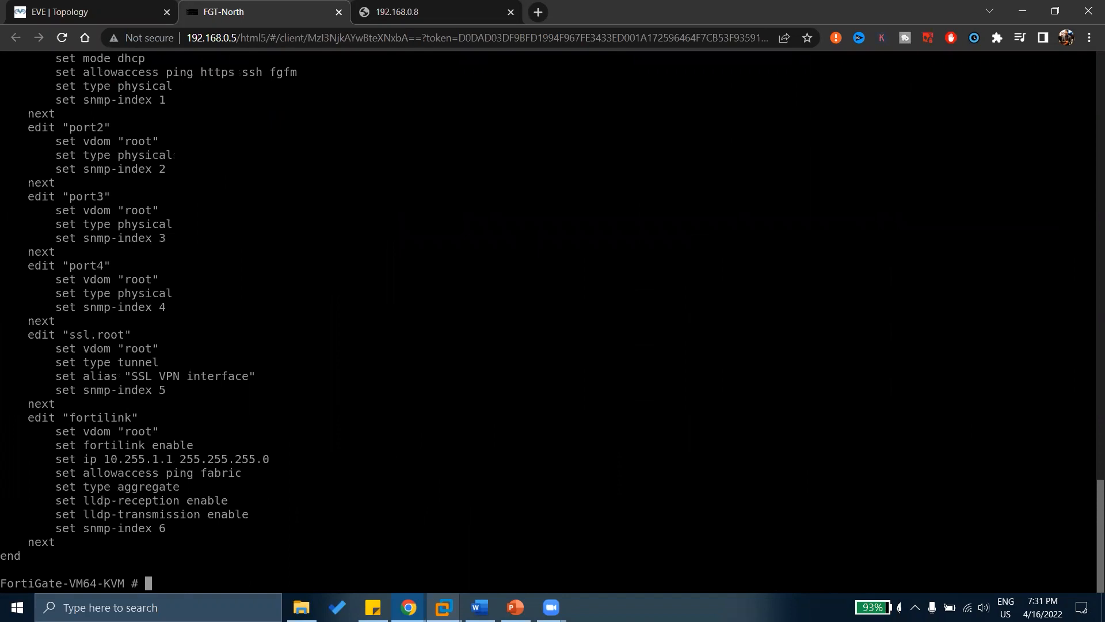
pyautogui.write('show system interface ')
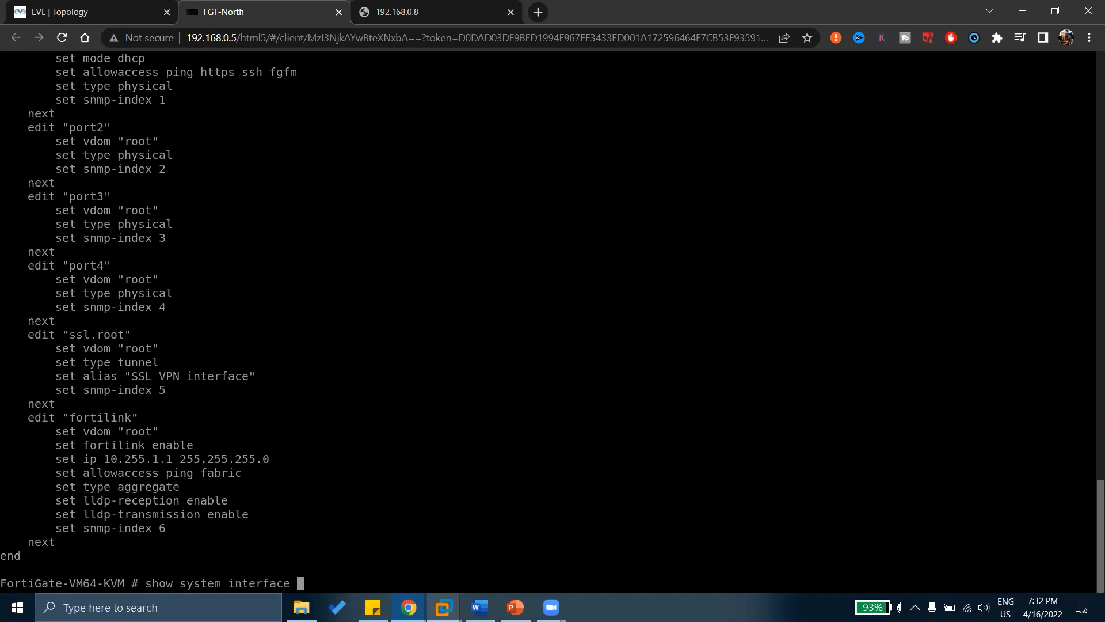
pyautogui.write('port1')
pyautogui.press('Return')
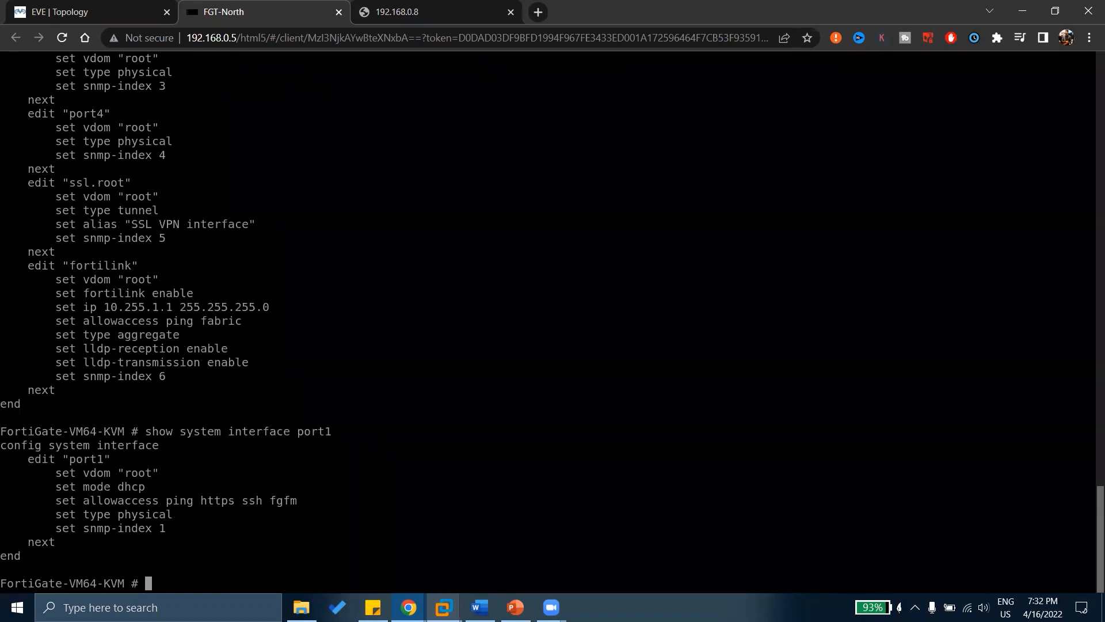
# Recall and edit the interface command to show port2 and port4, then query port8, which isn't found.
pyautogui.press('Up')
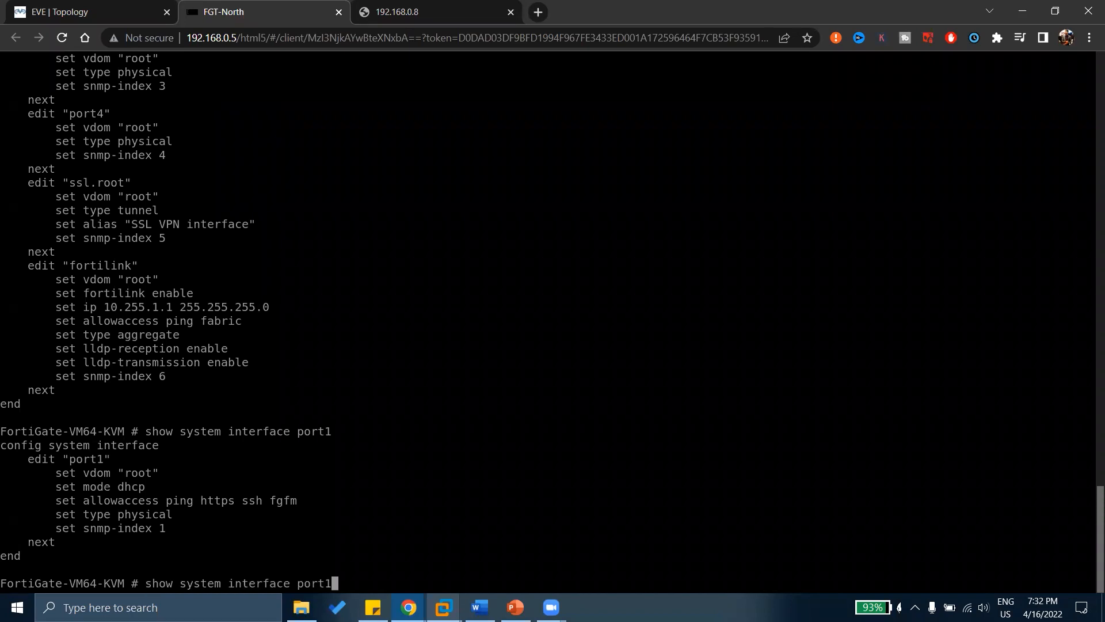
pyautogui.press('BackSpace')
pyautogui.write('2')
pyautogui.press('Return')
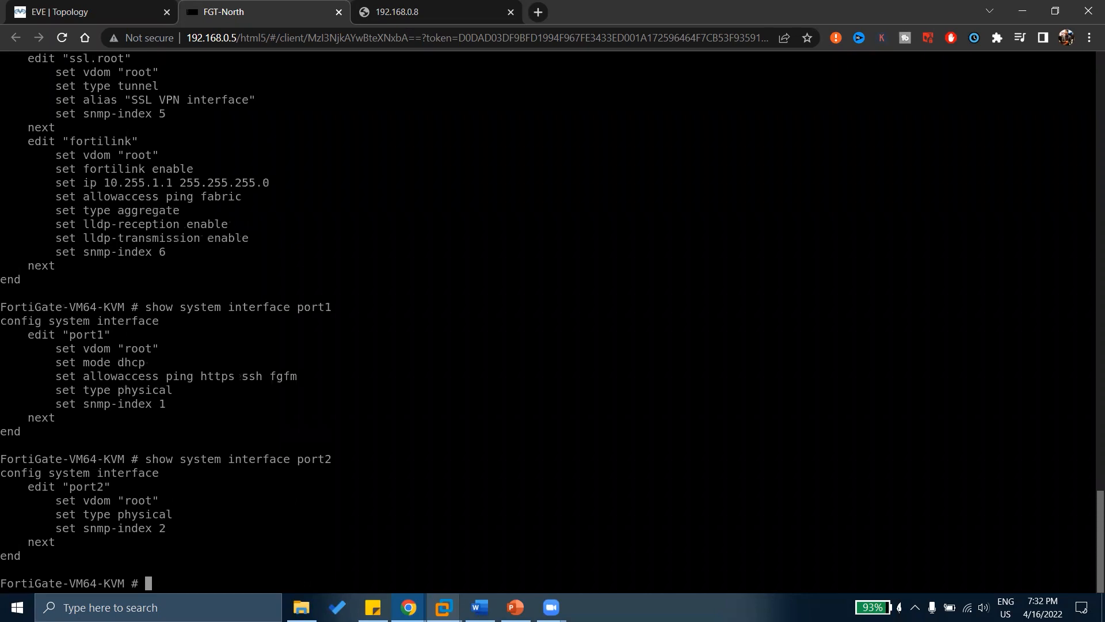
pyautogui.press('Up')
pyautogui.press('BackSpace')
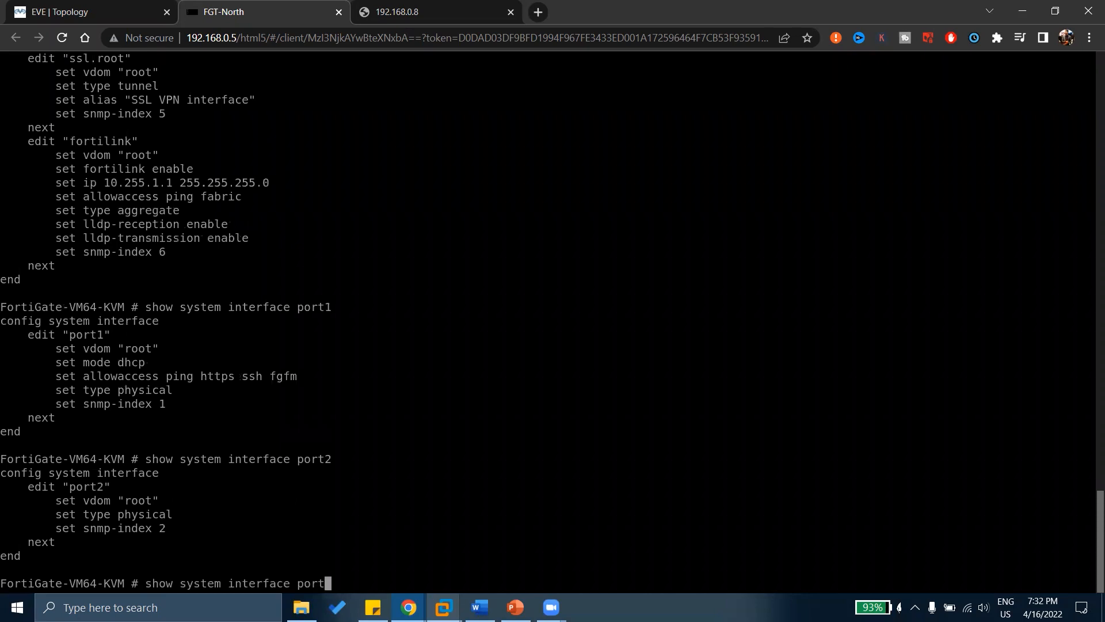
pyautogui.write('4')
pyautogui.press('Return')
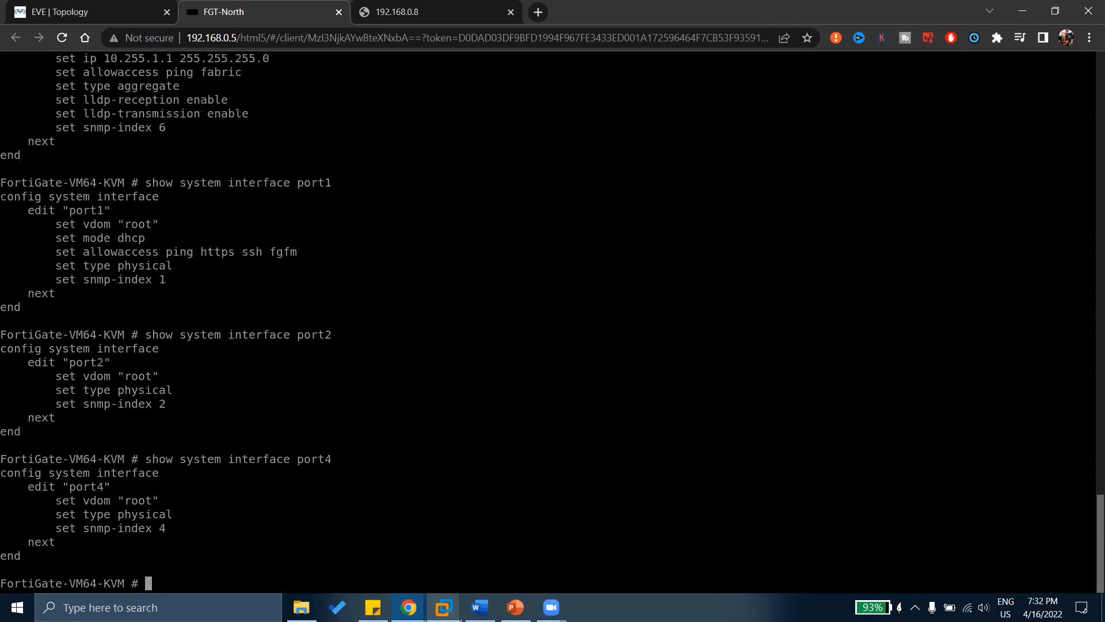
pyautogui.press('Up')
pyautogui.press('BackSpace')
pyautogui.write('8')
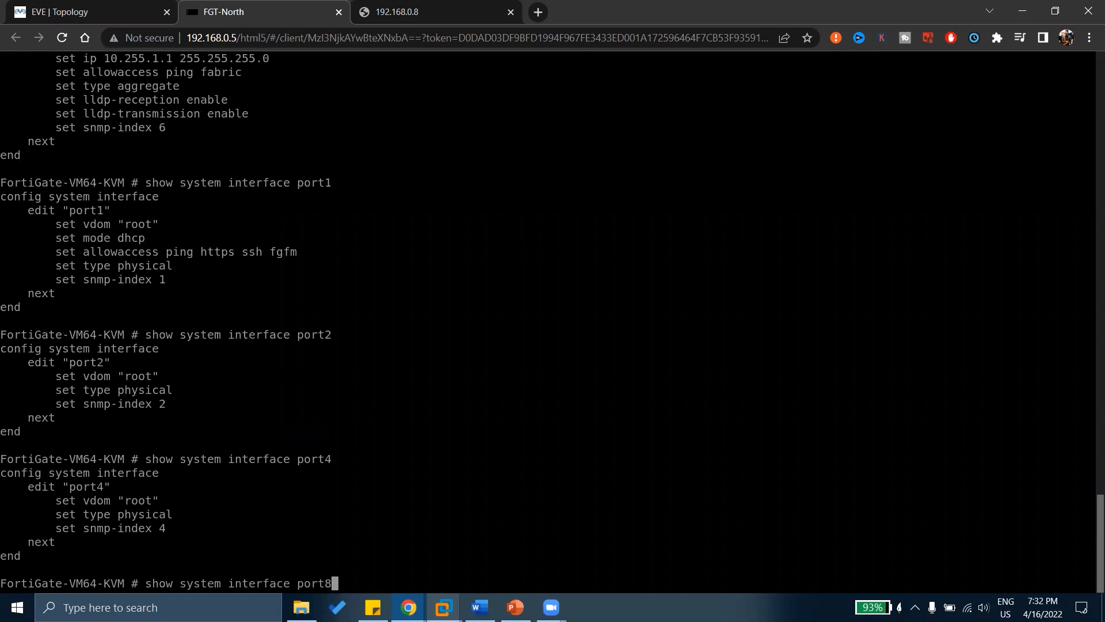
pyautogui.press('Return')
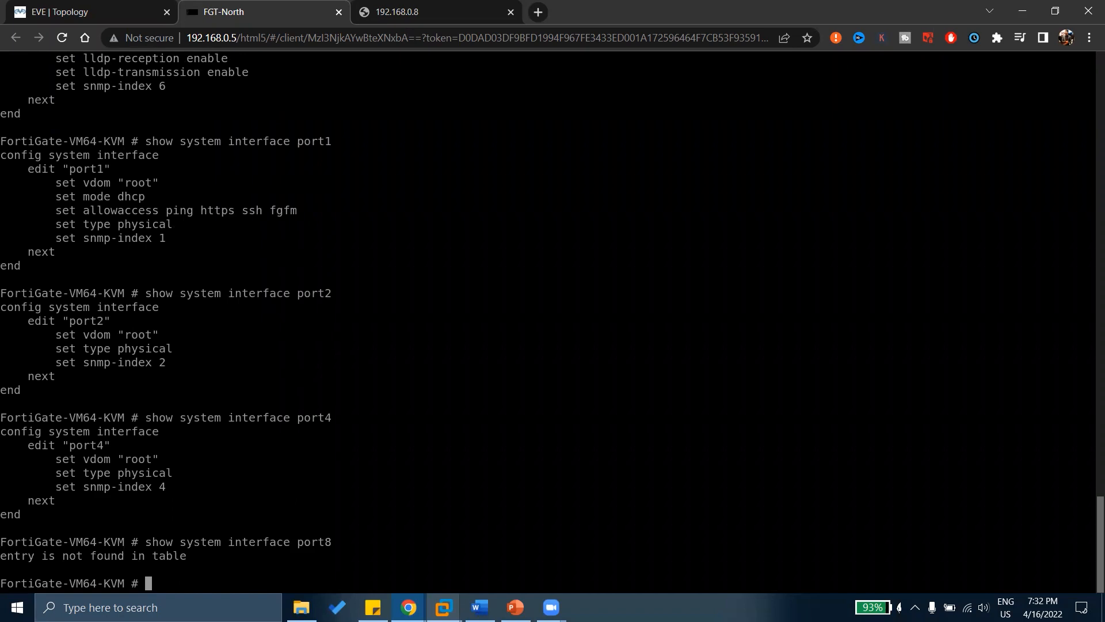
# Rerun the interface query with port2, then type config system interface at the prompt.
pyautogui.press('Up')
pyautogui.press('BackSpace')
pyautogui.write('2')
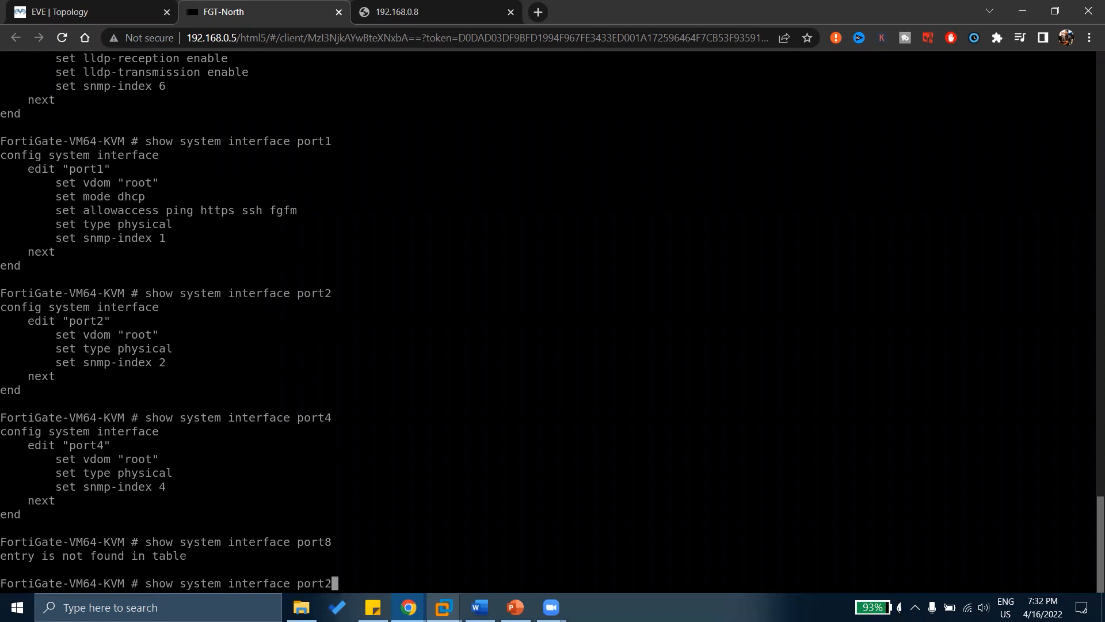
pyautogui.press('Return')
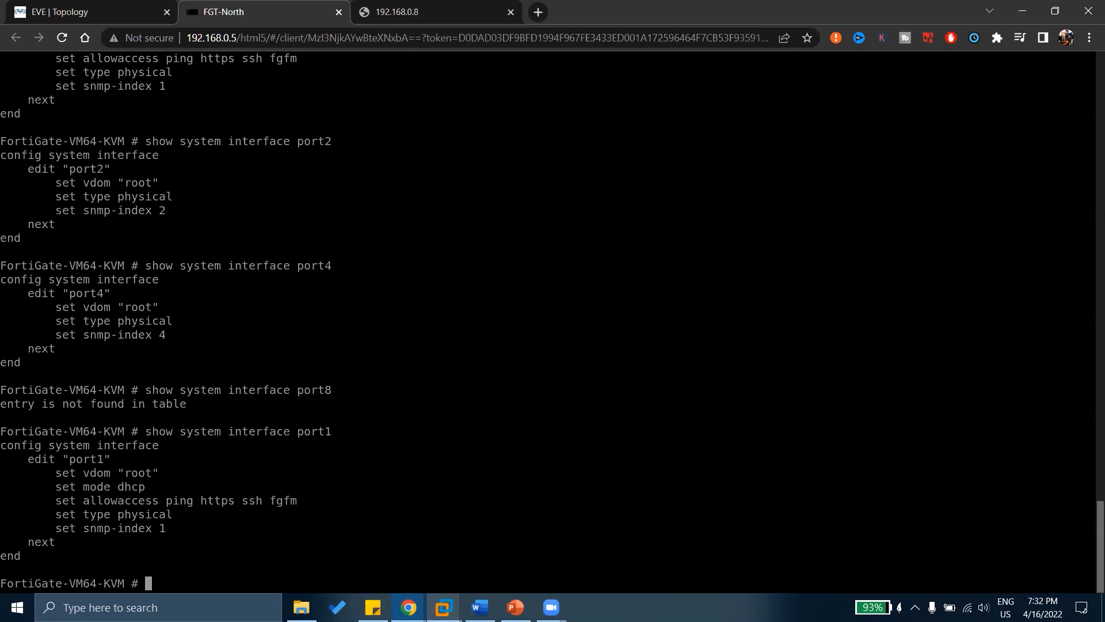
pyautogui.write('config system interface')
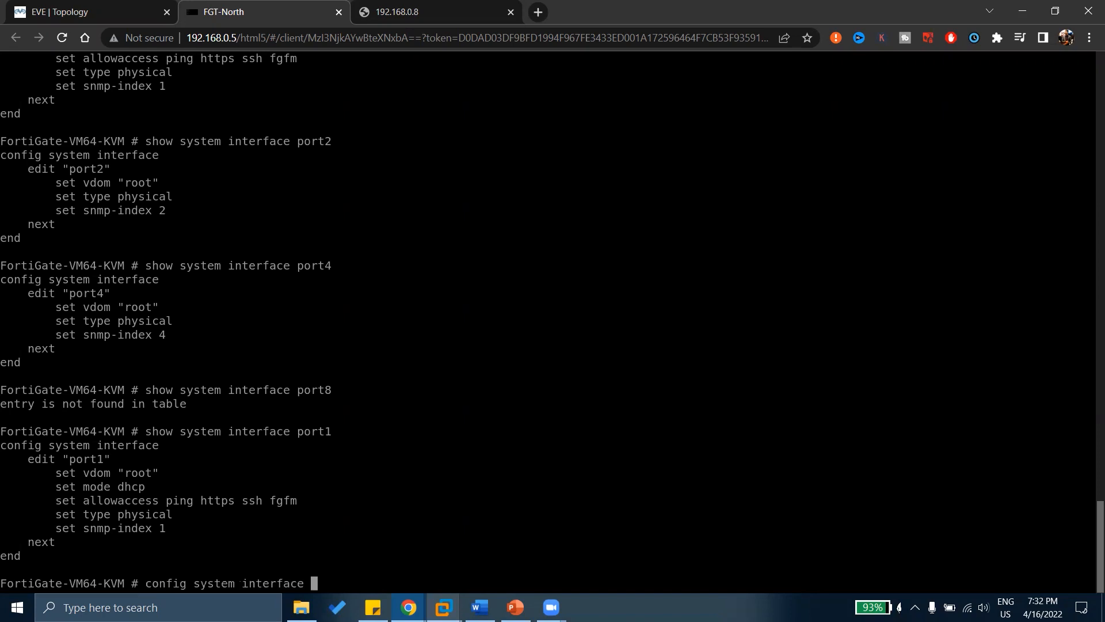
# Enter FortiGate interface configuration mode with 'config system interface' and type show.
pyautogui.press('Return')
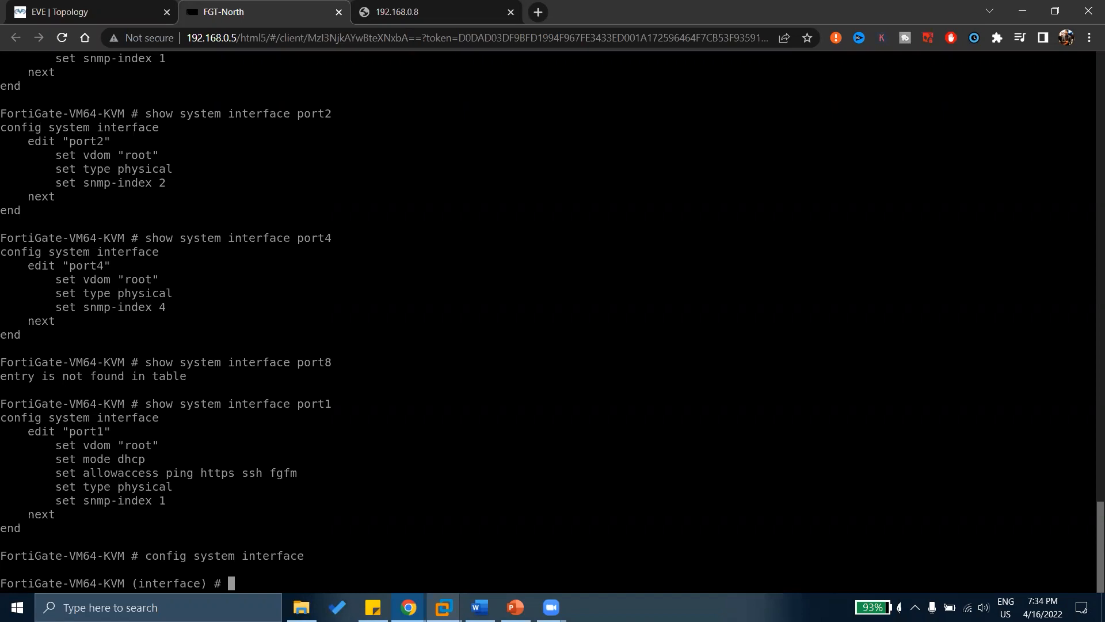
pyautogui.write('show')
# Display every interface's full configuration, then list the interface-mode commands with '?'.
pyautogui.press('Return')
pyautogui.press('space')
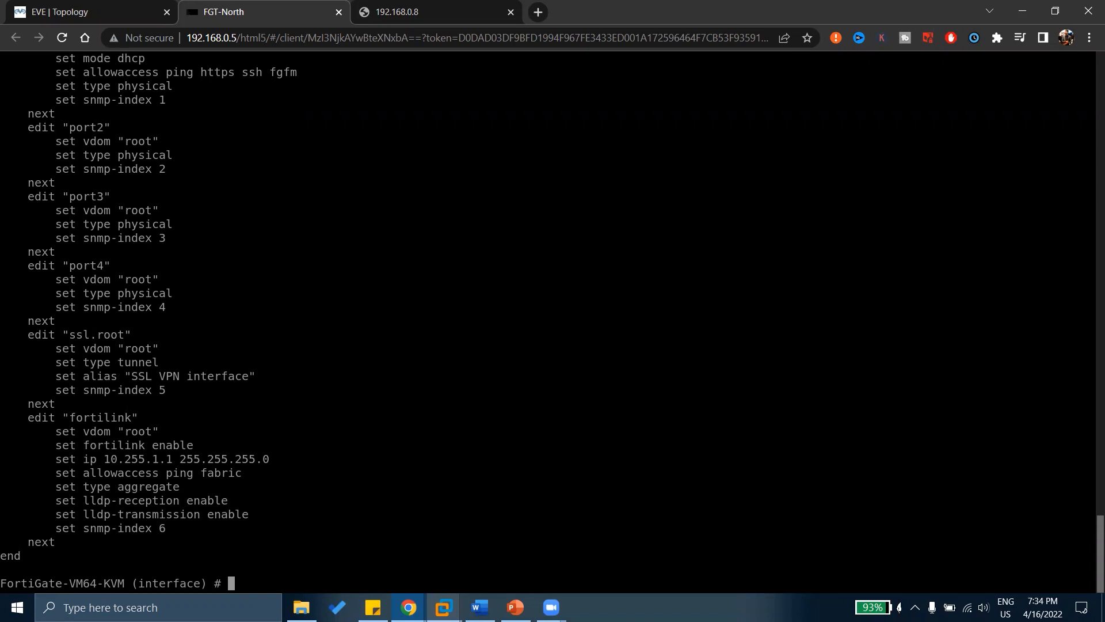
pyautogui.write('edit')
pyautogui.press('BackSpace')
pyautogui.press('BackSpace')
pyautogui.press('BackSpace')
pyautogui.press('BackSpace')
pyautogui.press('BackSpace')
pyautogui.press('?')
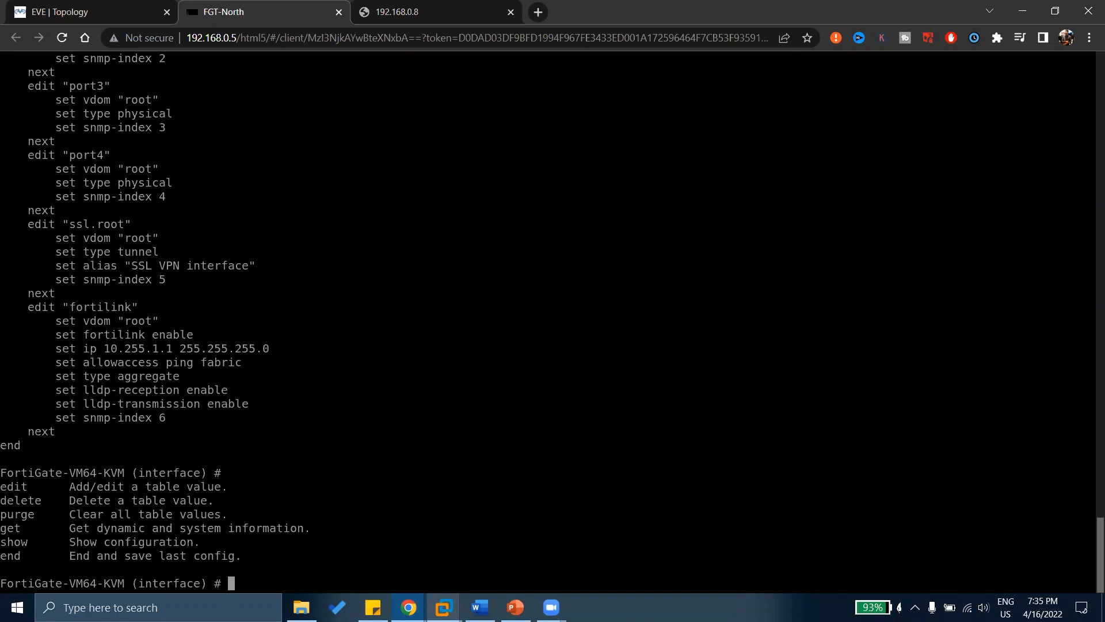
# Clear the stray commands and list the editable interfaces with 'edit ?'.
pyautogui.write('copy running configu st')
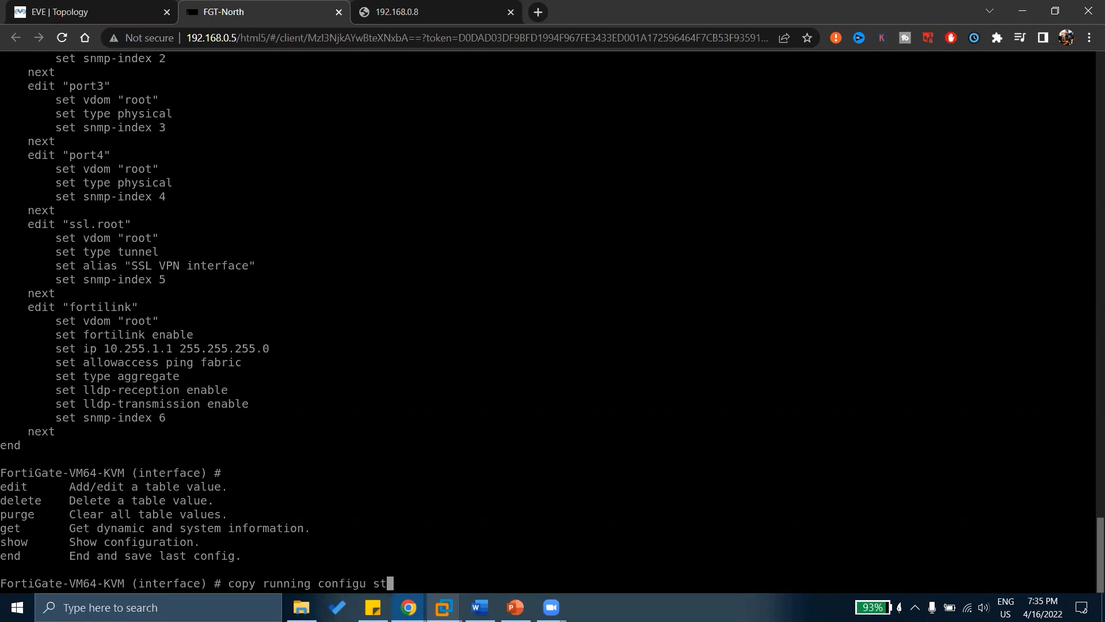
pyautogui.write('at')
pyautogui.press('BackSpace')
pyautogui.press('BackSpace')
pyautogui.press('BackSpace')
pyautogui.press('BackSpace')
pyautogui.press('BackSpace')
pyautogui.press('BackSpace')
pyautogui.press('BackSpace')
pyautogui.press('BackSpace')
pyautogui.press('BackSpace')
pyautogui.press('BackSpace')
pyautogui.press('BackSpace')
pyautogui.press('BackSpace')
pyautogui.press('BackSpace')
pyautogui.press('BackSpace')
pyautogui.press('BackSpace')
pyautogui.press('BackSpace')
pyautogui.press('BackSpace')
pyautogui.press('BackSpace')
pyautogui.press('BackSpace')
pyautogui.press('BackSpace')
pyautogui.write('en')
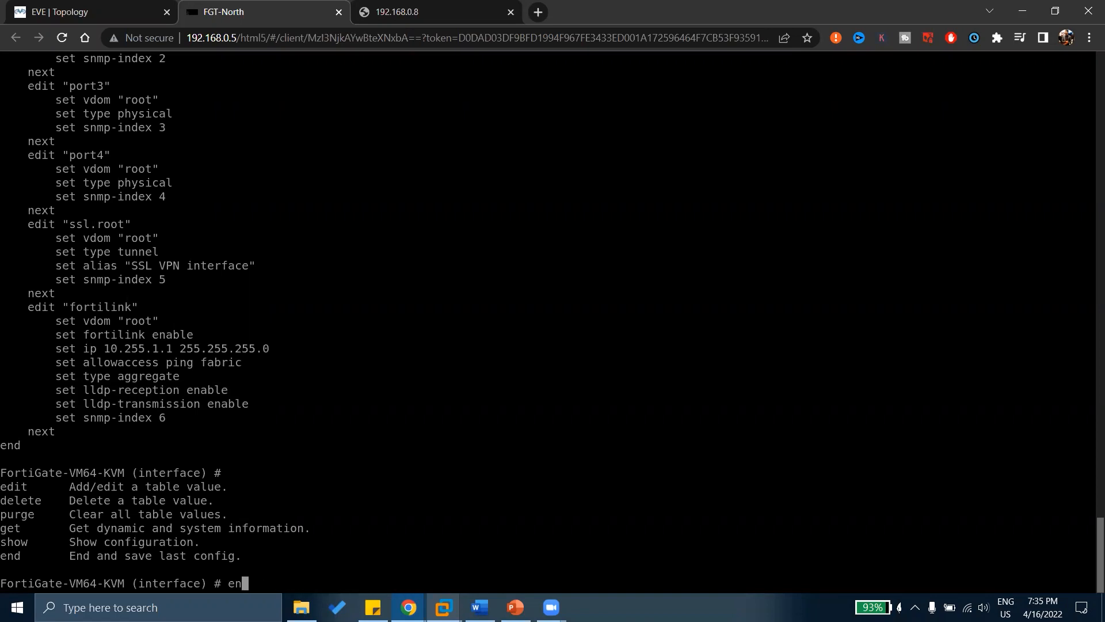
pyautogui.write('d')
pyautogui.press('BackSpace')
pyautogui.press('BackSpace')
pyautogui.press('BackSpace')
pyautogui.write('edit')
pyautogui.press('?')
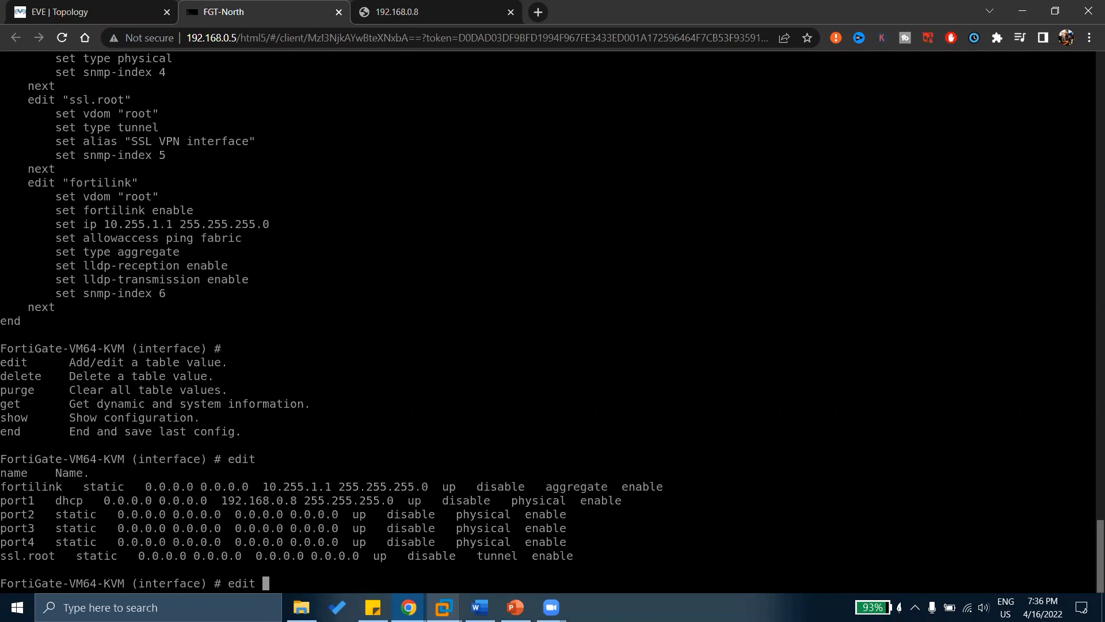
# Edit port1 and show its settings: DHCP mode, allowaccess ping https ssh fgfm.
pyautogui.write('port1')
pyautogui.press('Return')
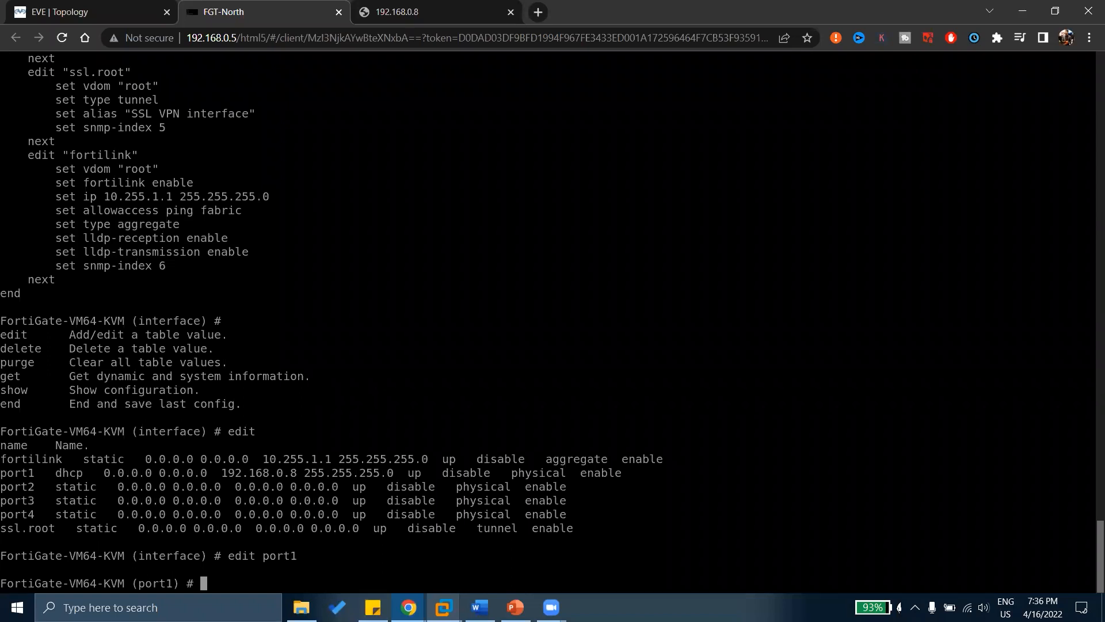
pyautogui.write('show')
pyautogui.press('Return')
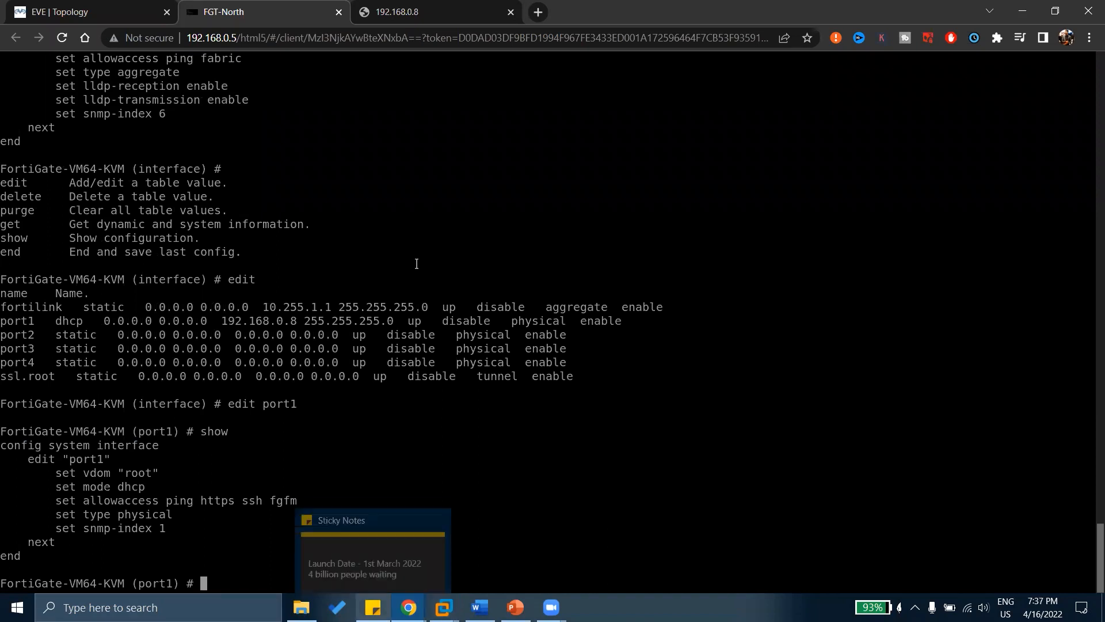
pyautogui.click(426, 12)
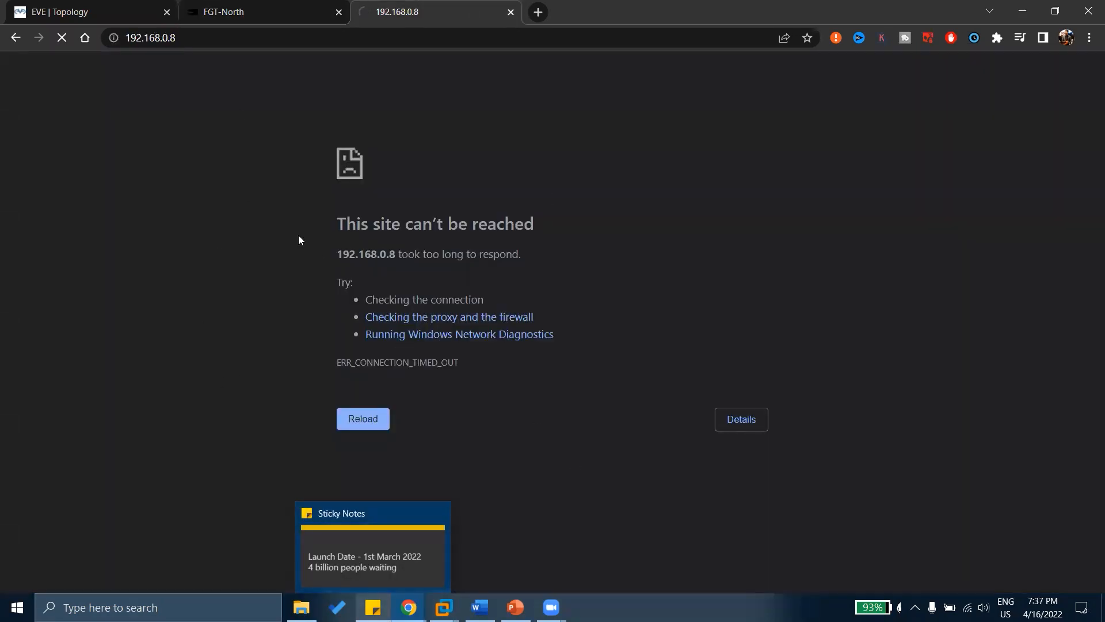
pyautogui.click(263, 34)
pyautogui.press('Home')
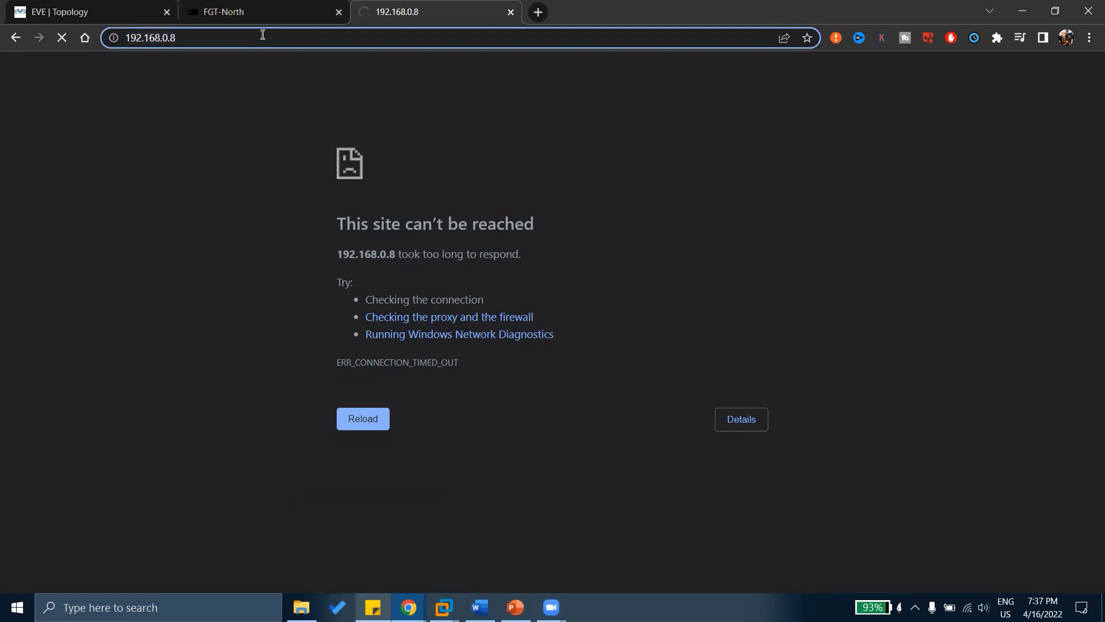
pyautogui.write('http')
pyautogui.write('://')
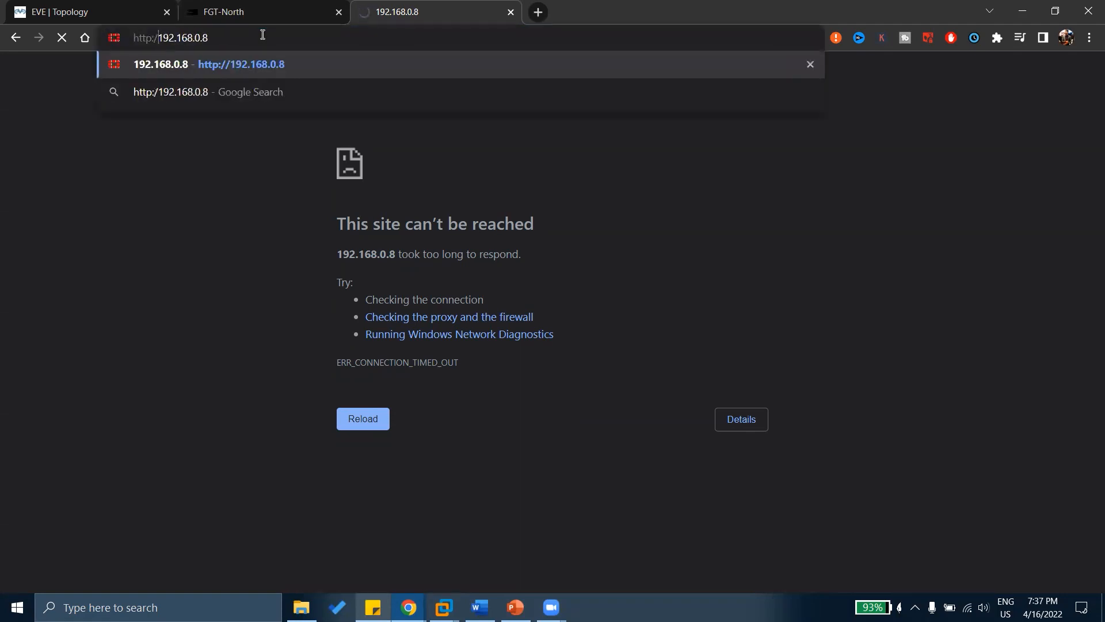
pyautogui.press('Return')
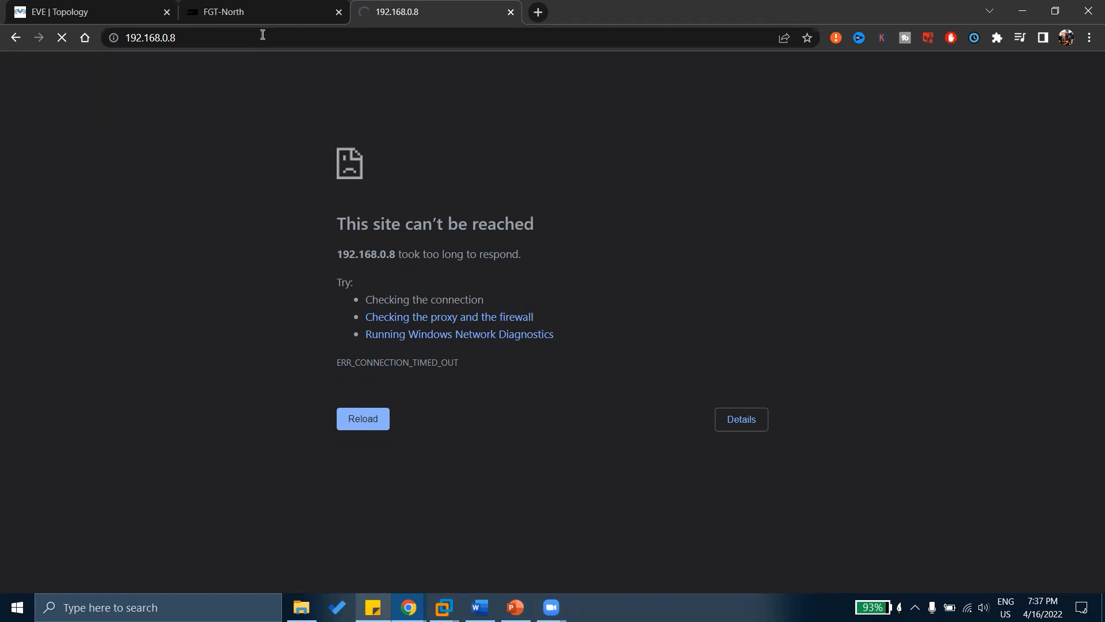
pyautogui.click(246, 8)
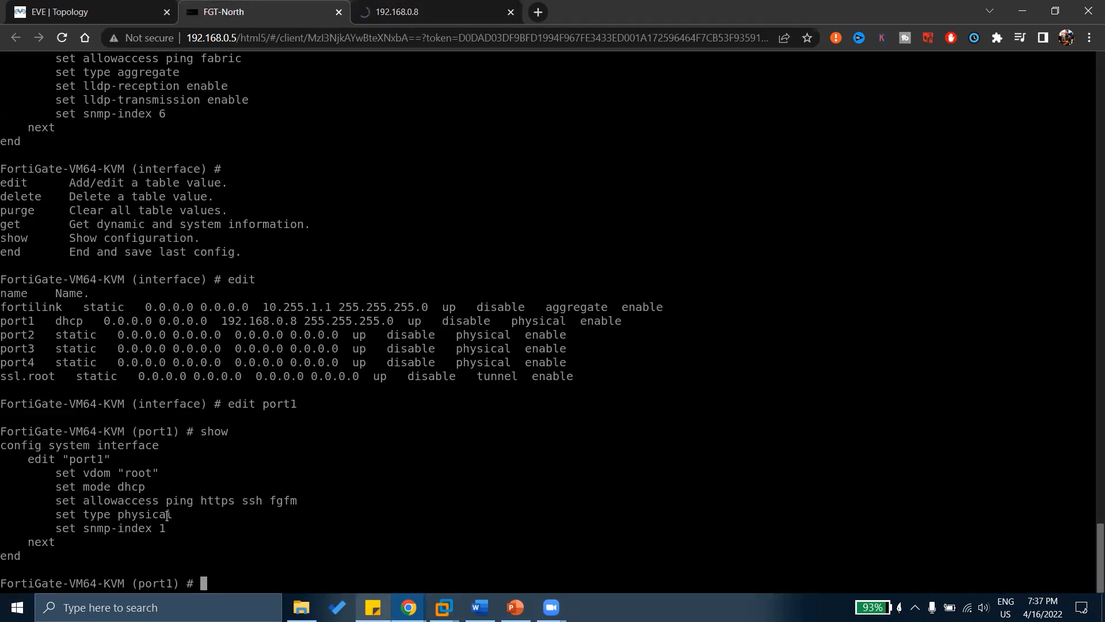
# Set port1's allowaccess to ping, then overwrite it with http.
pyautogui.write('set allowaccess ping')
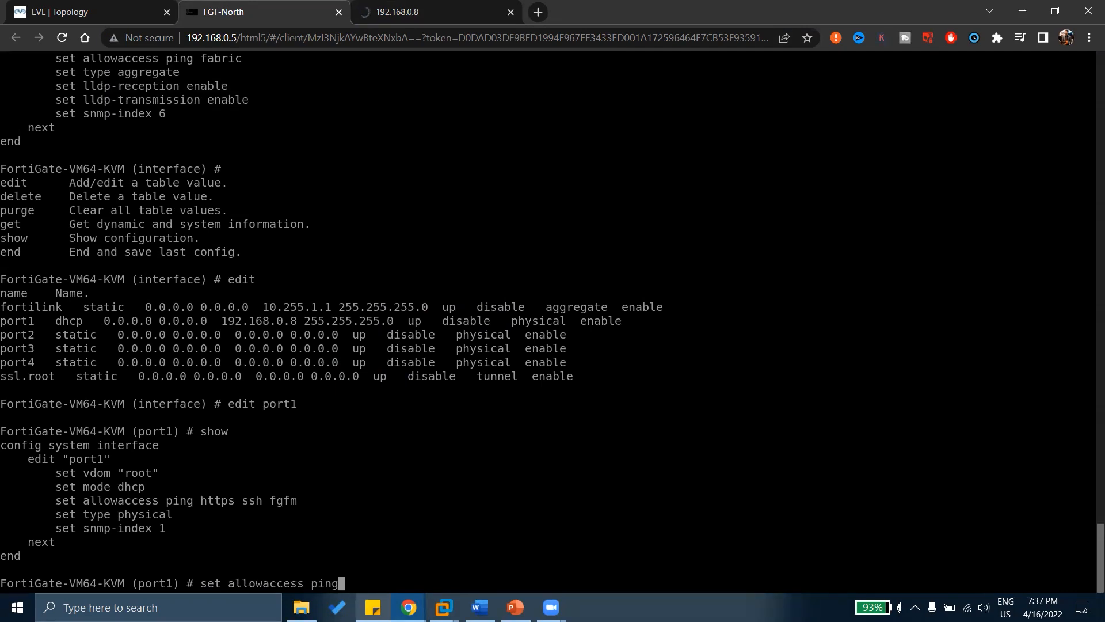
pyautogui.press('Return')
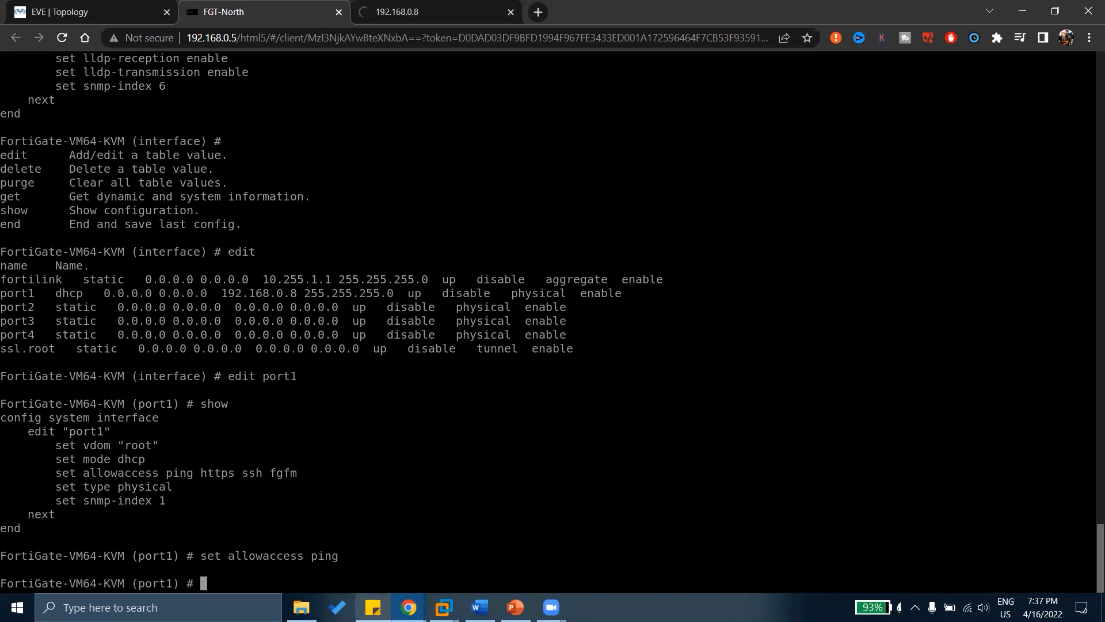
pyautogui.press('Up')
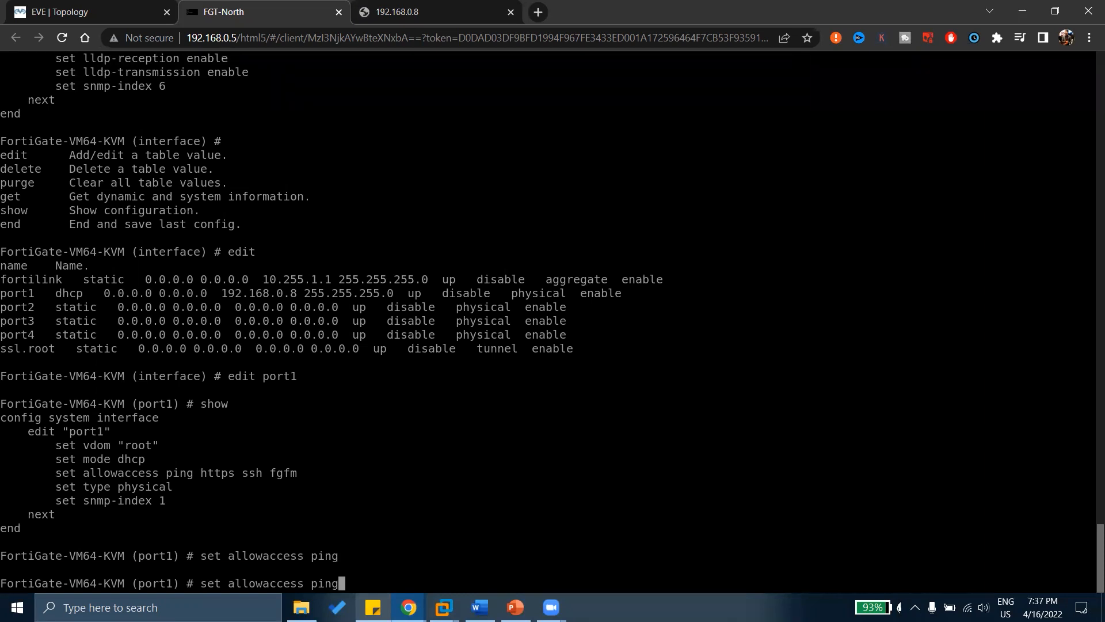
pyautogui.press('BackSpace')
pyautogui.press('BackSpace')
pyautogui.press('BackSpace')
pyautogui.press('BackSpace')
pyautogui.write('http')
pyautogui.press('Return')
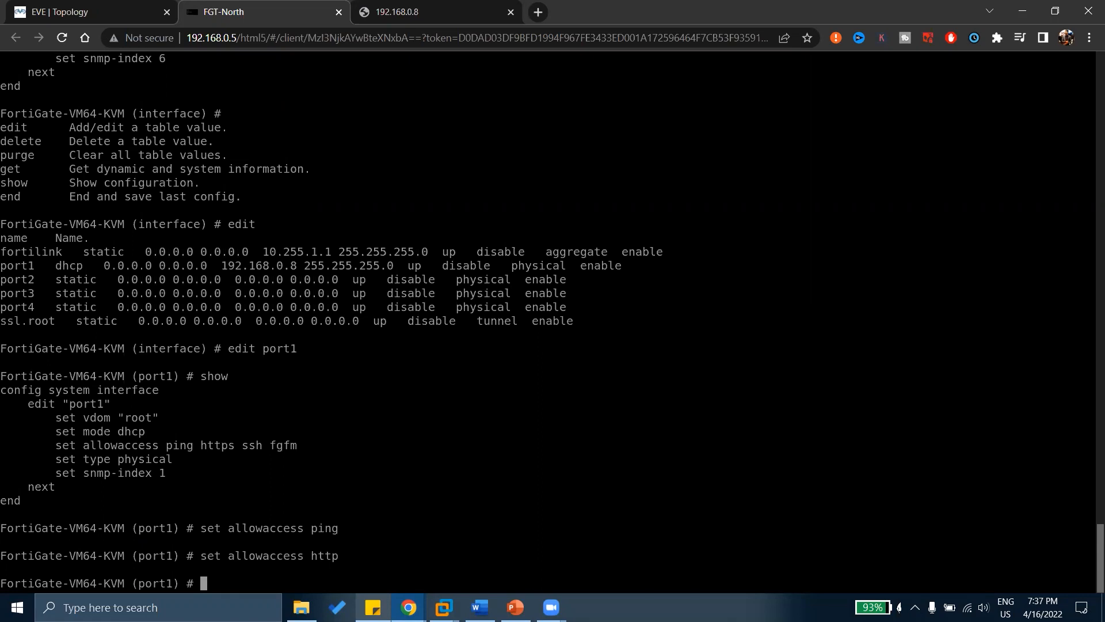
# Show port1's settings to confirm allowaccess is now http only.
pyautogui.write('show')
pyautogui.press('Return')
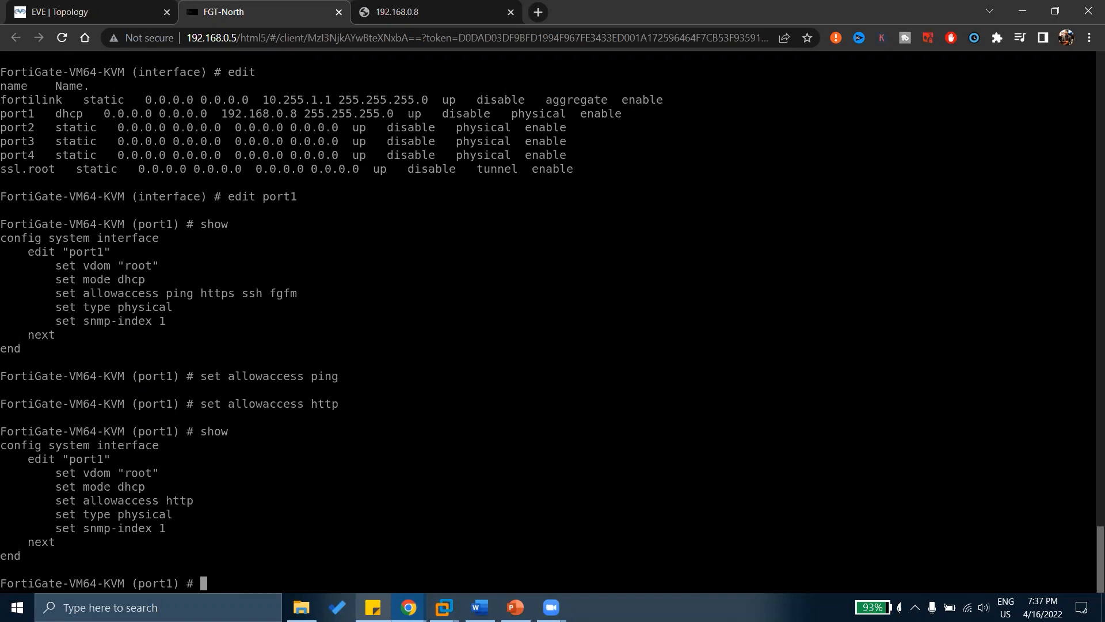
pyautogui.moveTo(61, 490); pyautogui.dragTo(152, 528)
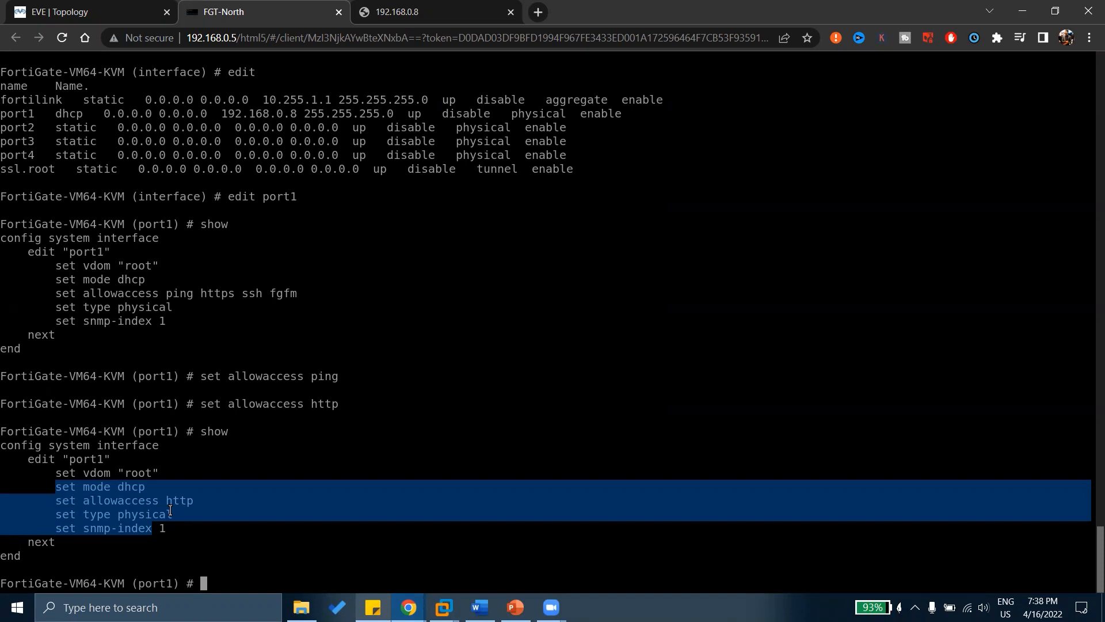
pyautogui.write('set')
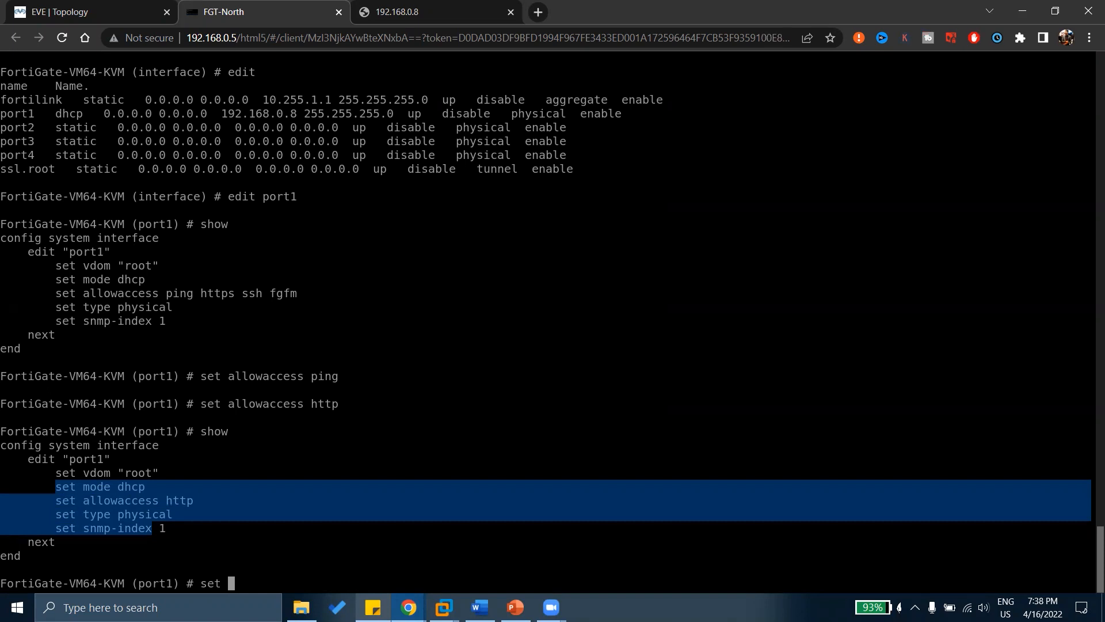
# Enter 'set allowaccess ping http ssh' and list the other allowaccess options with '?'.
pyautogui.write('priority')
pyautogui.press('Tab')
pyautogui.press('BackSpace')
pyautogui.press('BackSpace')
pyautogui.press('BackSpace')
pyautogui.press('BackSpace')
pyautogui.press('BackSpace')
pyautogui.press('BackSpace')
pyautogui.press('BackSpace')
pyautogui.press('BackSpace')
pyautogui.press('BackSpace')
pyautogui.press('BackSpace')
pyautogui.press('BackSpace')
pyautogui.press('BackSpace')
pyautogui.press('BackSpace')
pyautogui.press('BackSpace')
pyautogui.press('BackSpace')
pyautogui.press('BackSpace')
pyautogui.press('BackSpace')
pyautogui.press('BackSpace')
pyautogui.write('allowaccess ping https')
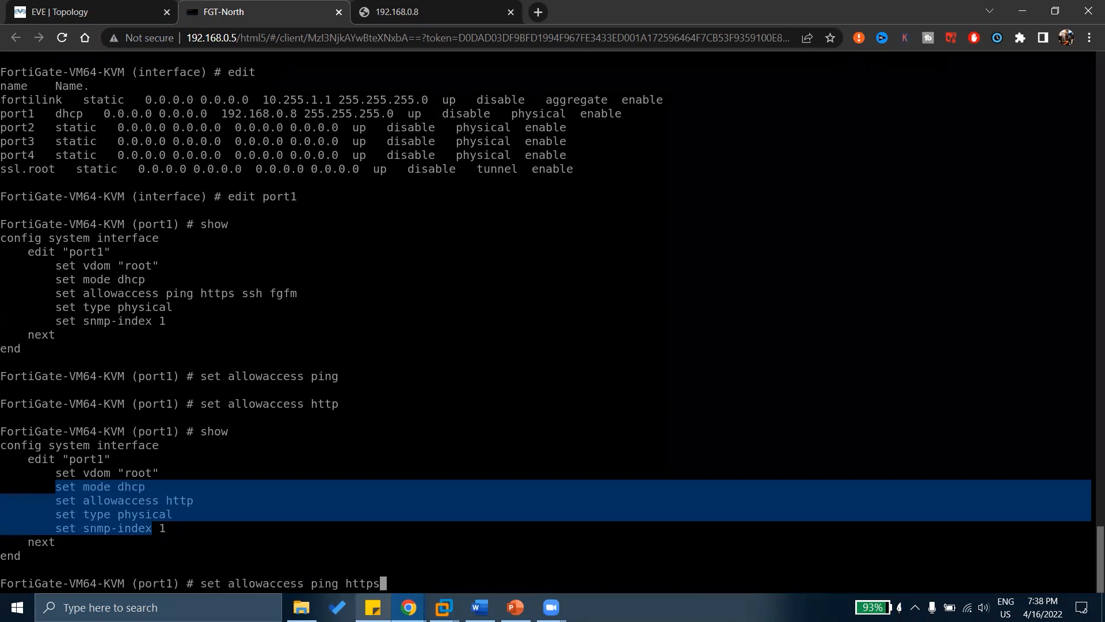
pyautogui.press('BackSpace')
pyautogui.write('ssh')
pyautogui.press('?')
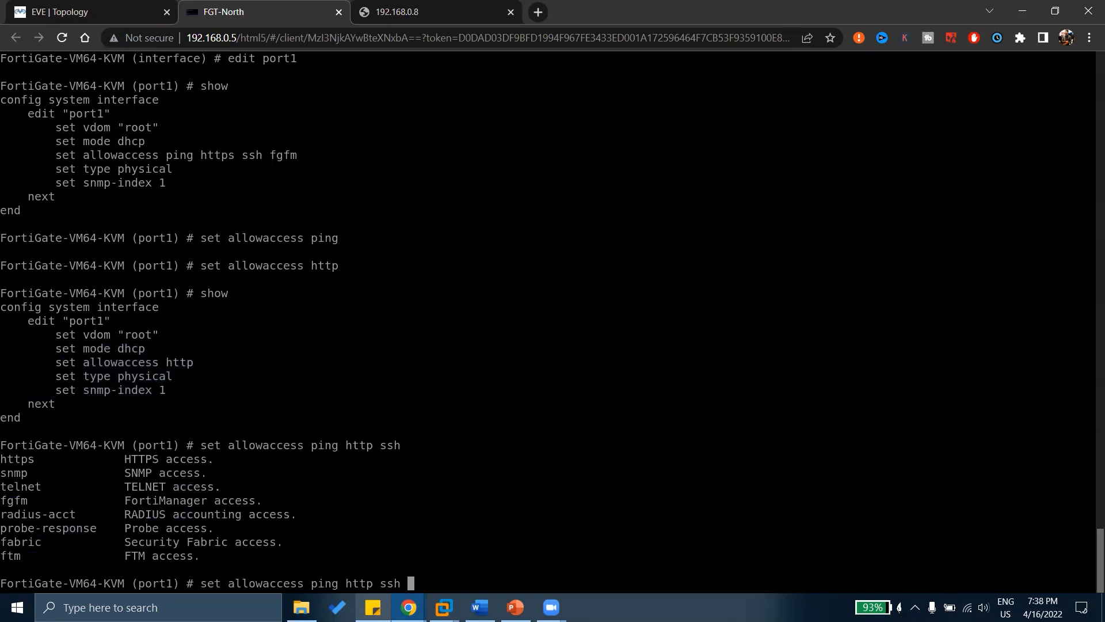
# Highlight the SNMP, fgfm, RADIUS accounting, probe, Security Fabric and FTM access options.
pyautogui.moveTo(57, 447); pyautogui.dragTo(207, 505)
pyautogui.doubleClick(135, 474)
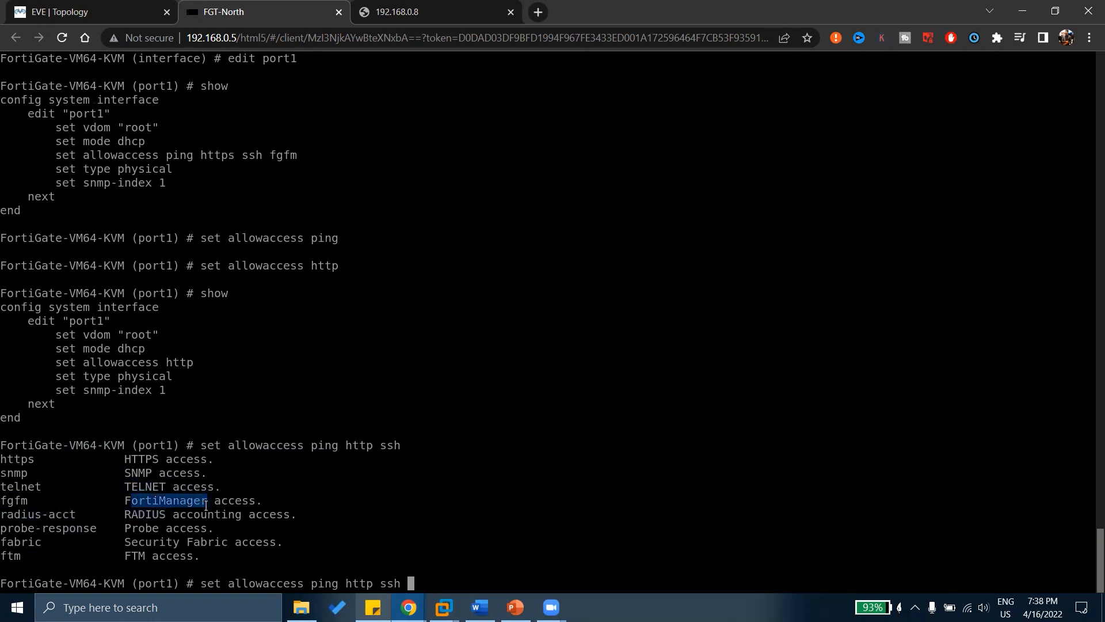
pyautogui.moveTo(8, 501); pyautogui.dragTo(260, 501)
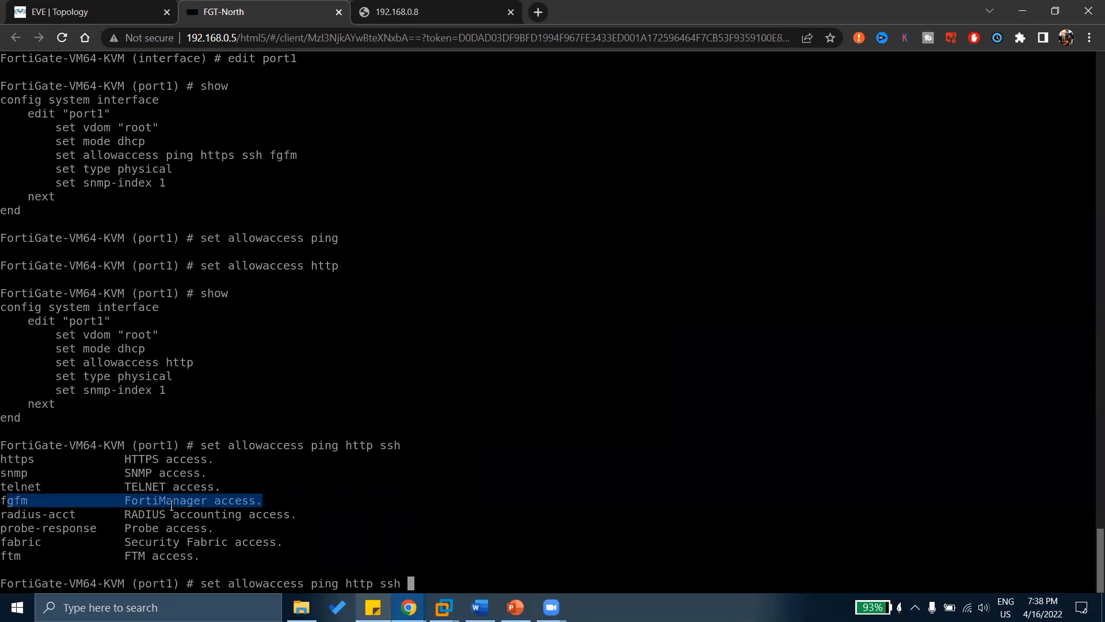
pyautogui.moveTo(28, 500); pyautogui.dragTo(216, 505)
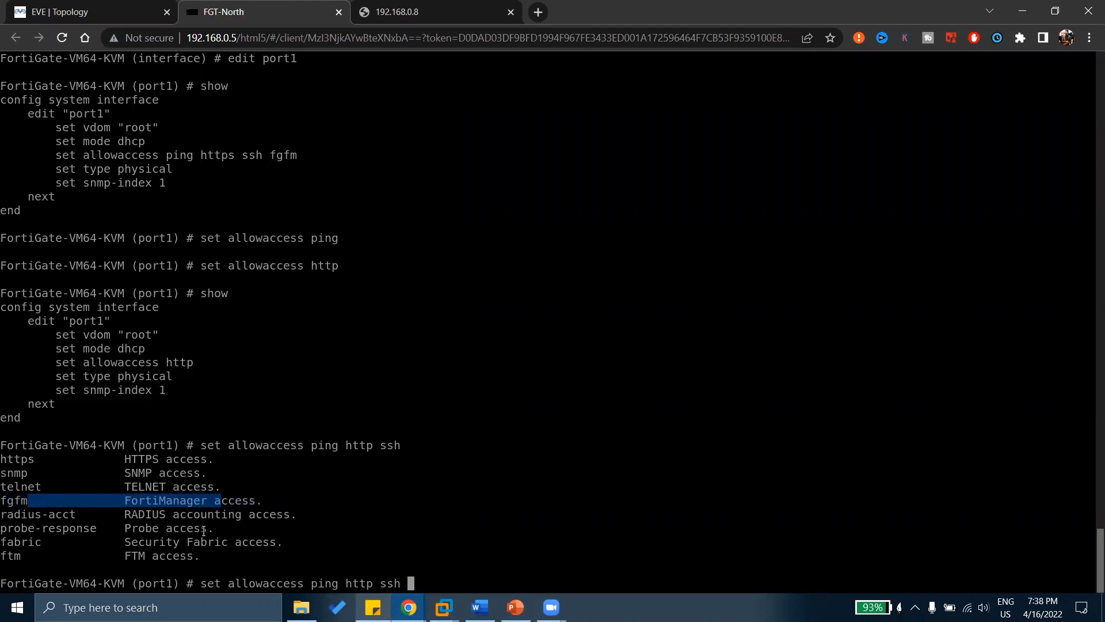
pyautogui.moveTo(43, 511); pyautogui.dragTo(311, 511)
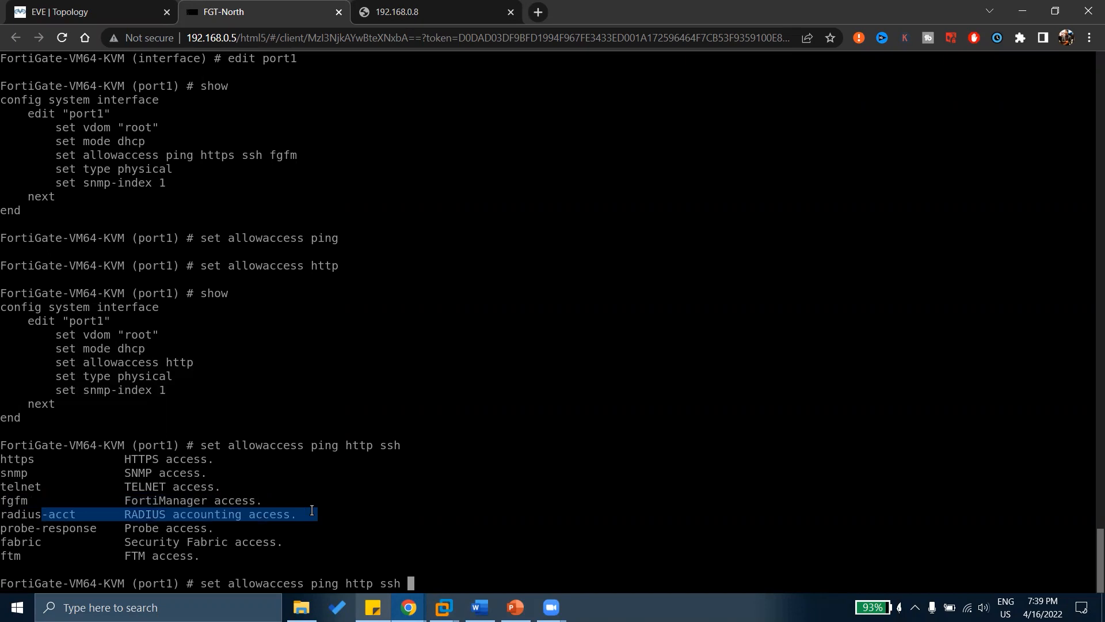
pyautogui.moveTo(63, 528); pyautogui.dragTo(215, 525)
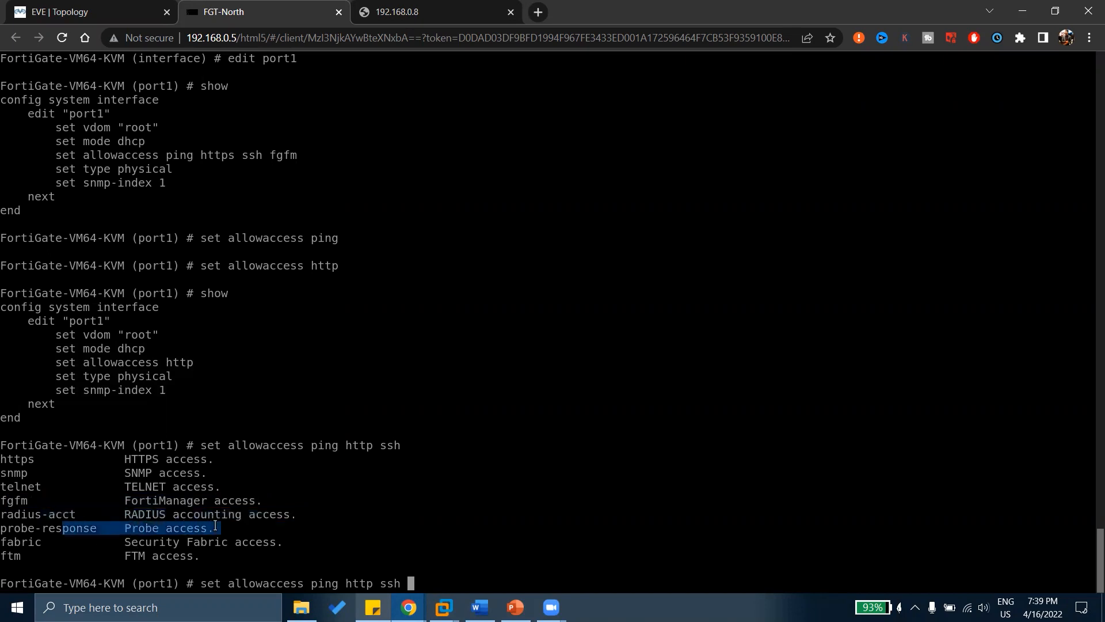
pyautogui.moveTo(23, 542); pyautogui.dragTo(266, 538)
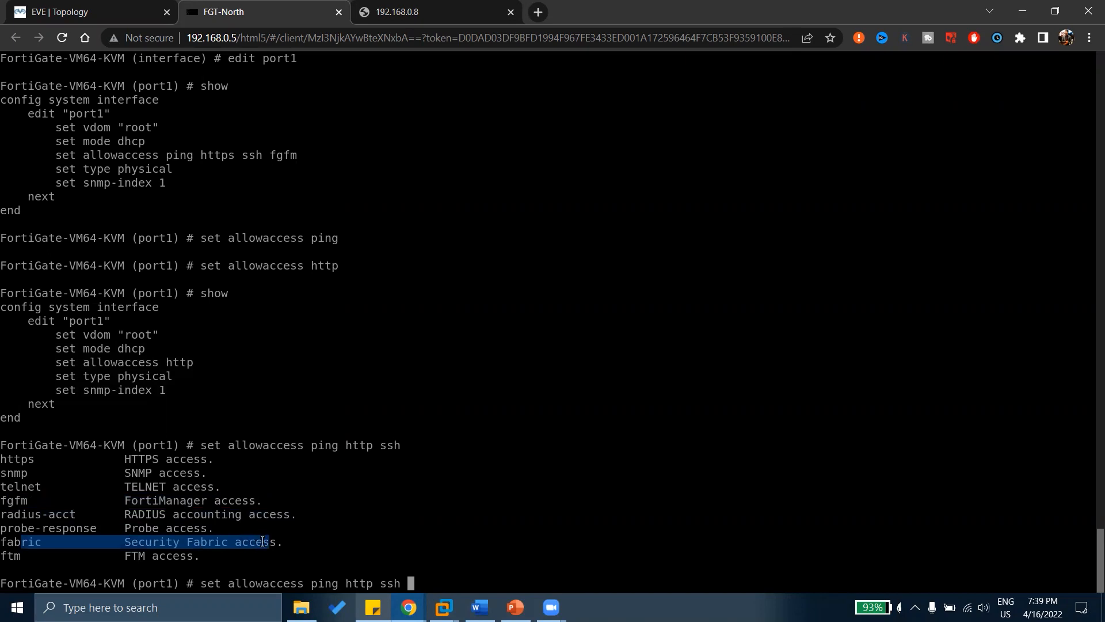
pyautogui.moveTo(69, 562); pyautogui.dragTo(165, 563)
pyautogui.moveTo(192, 559); pyautogui.dragTo(197, 557)
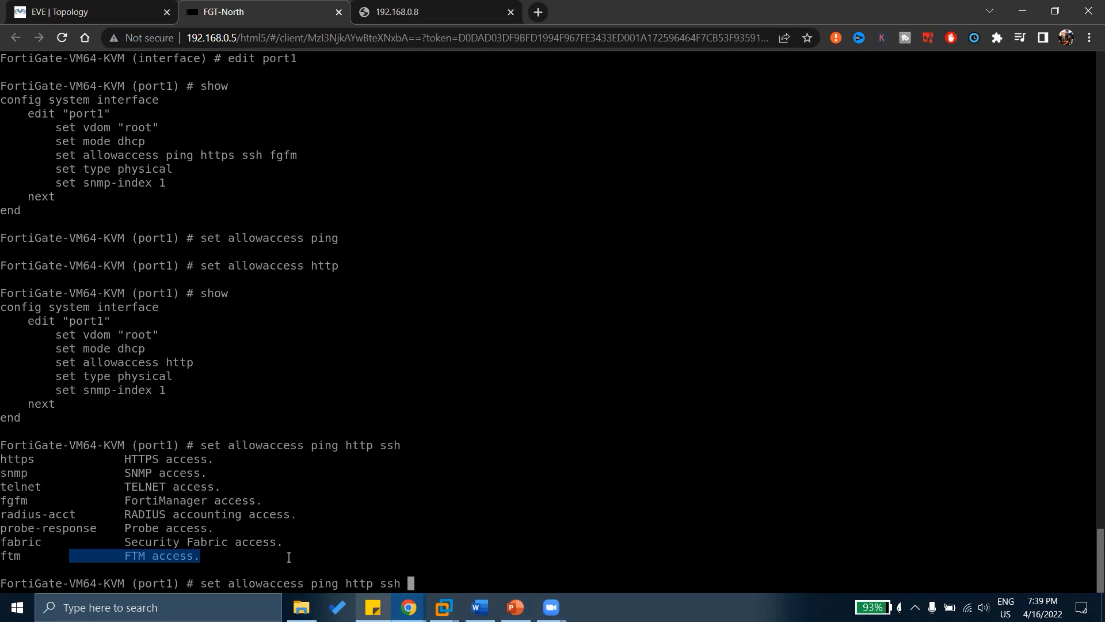
pyautogui.click(335, 505)
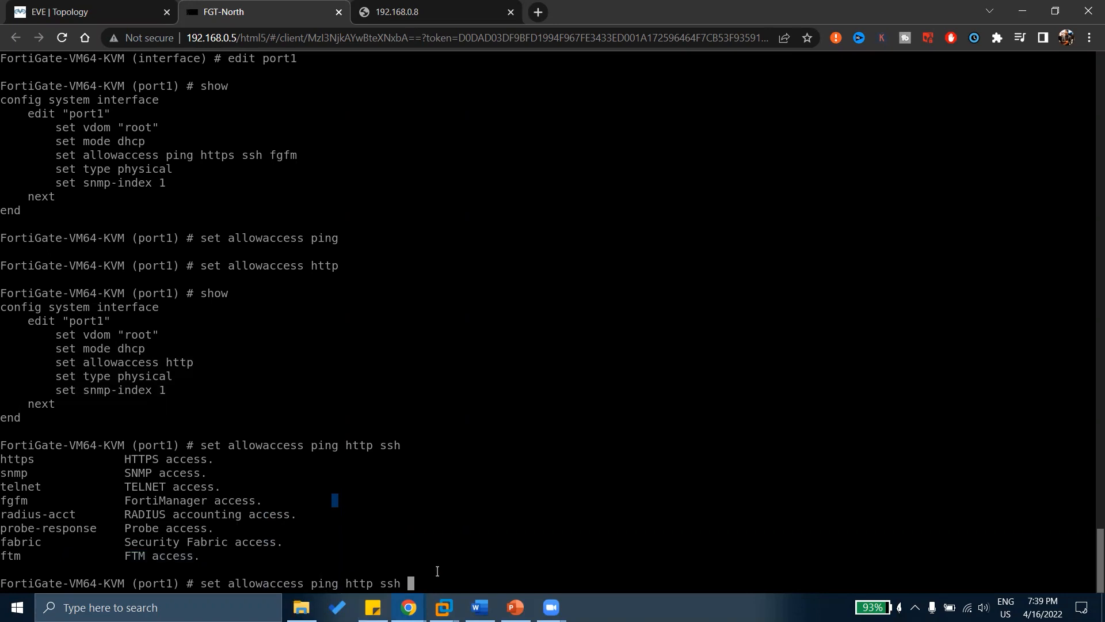
# Apply ping, http and ssh access to port1 and verify it with show.
pyautogui.press('Return')
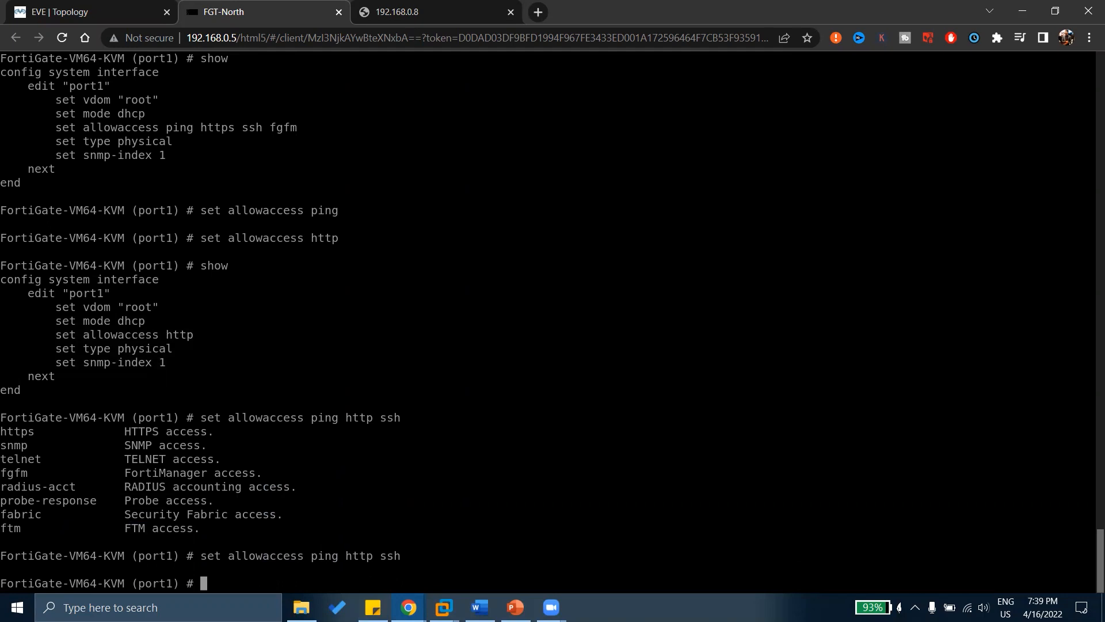
pyautogui.write('show')
pyautogui.press('Return')
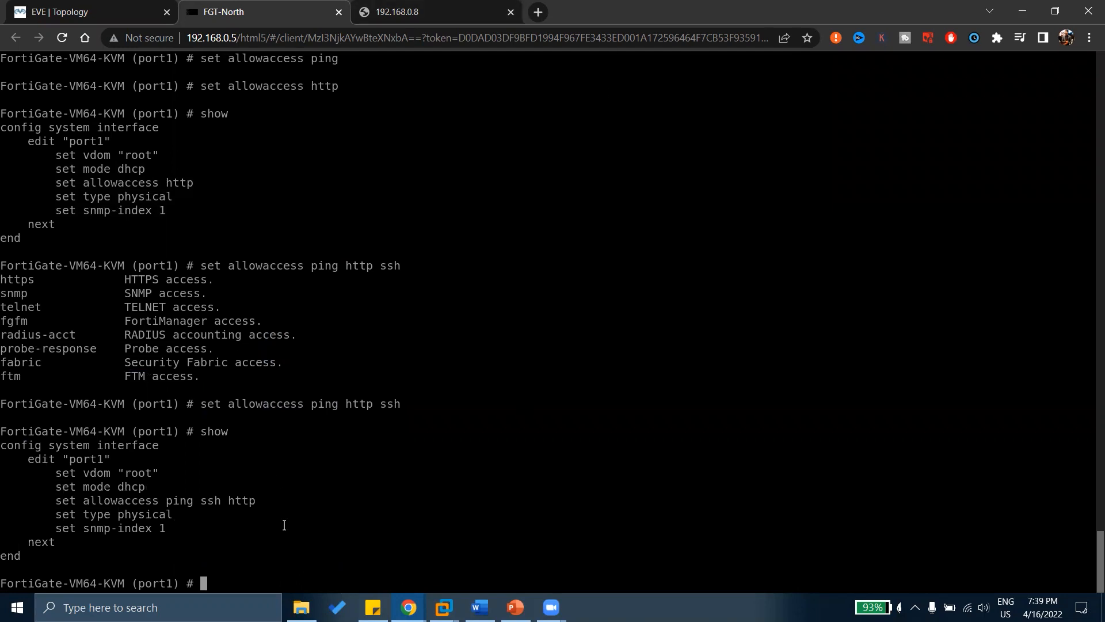
# Retry the 192.168.0.8 page, commit port1's settings with end, and return to the page.
pyautogui.click(403, 11)
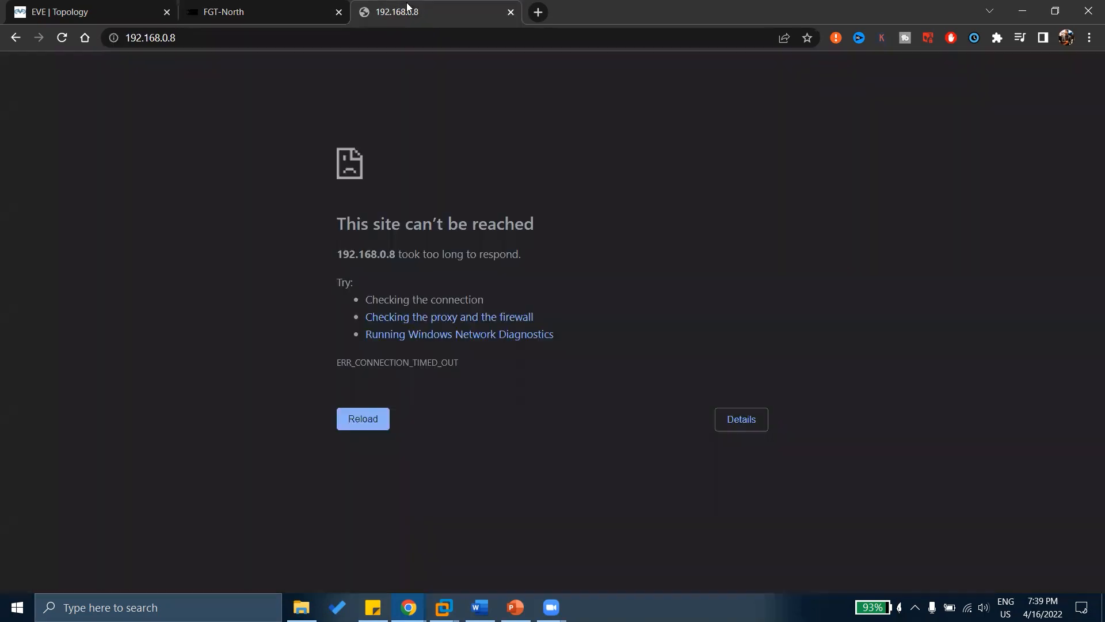
pyautogui.click(64, 39)
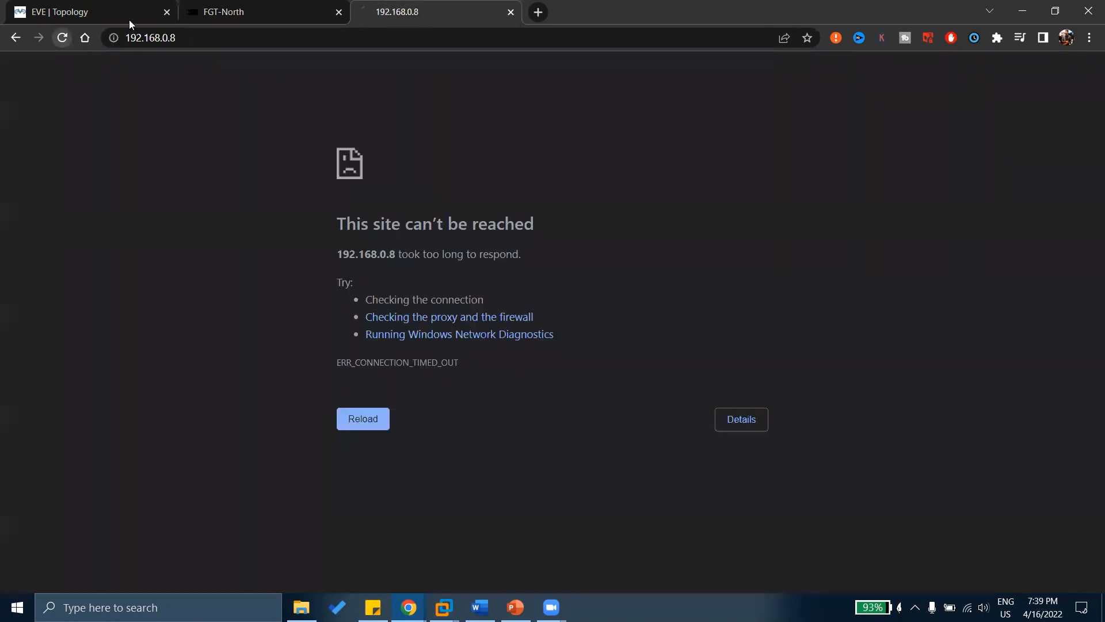
pyautogui.click(268, 12)
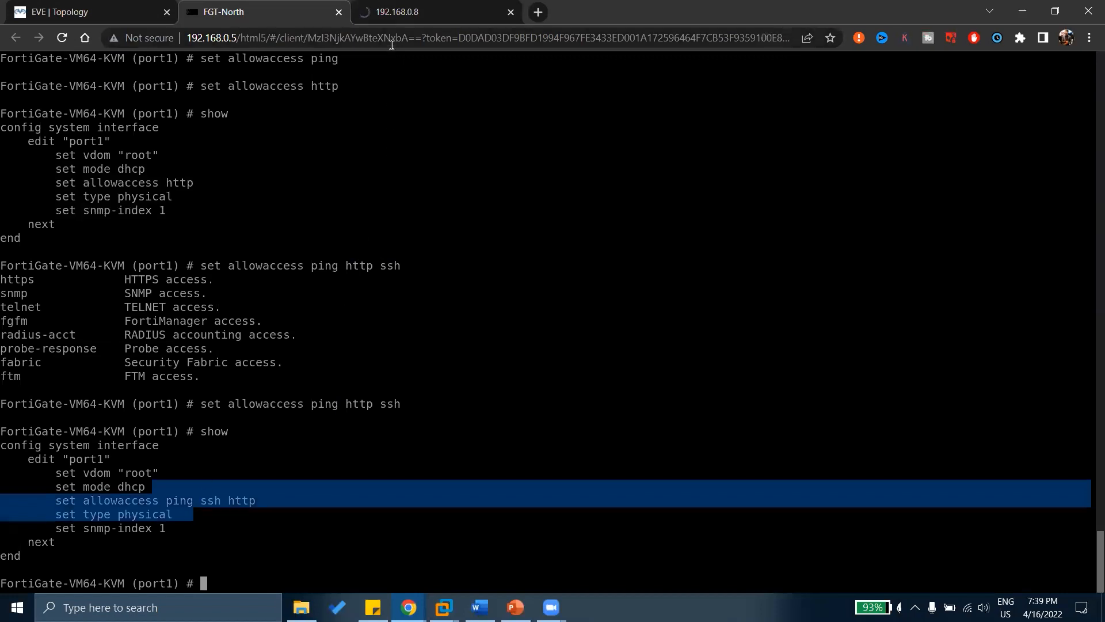
pyautogui.write('end')
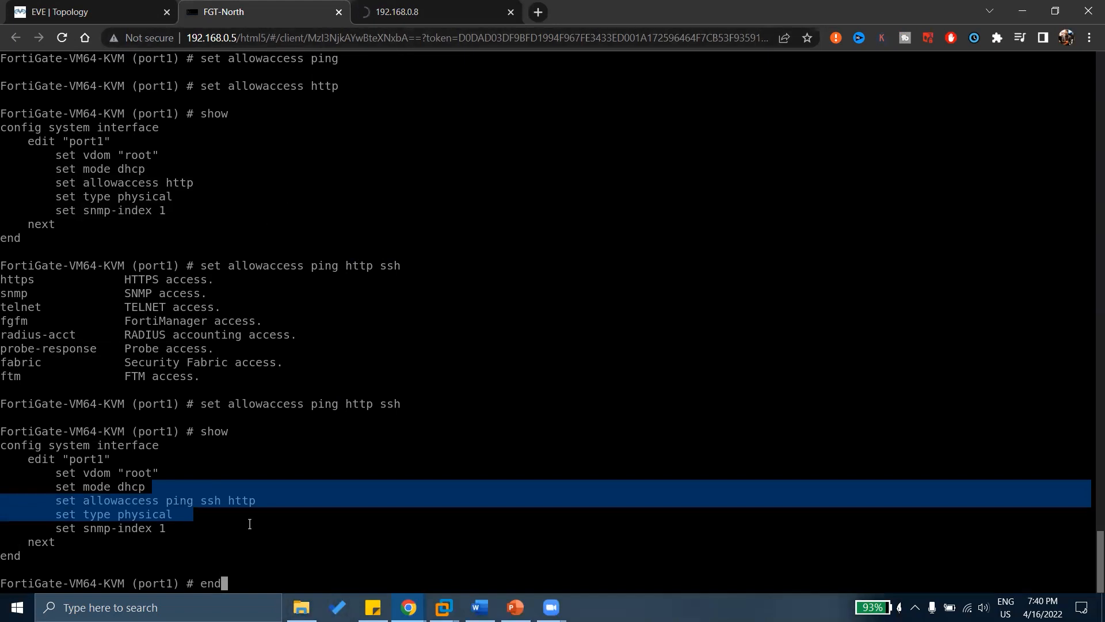
pyautogui.press('Return')
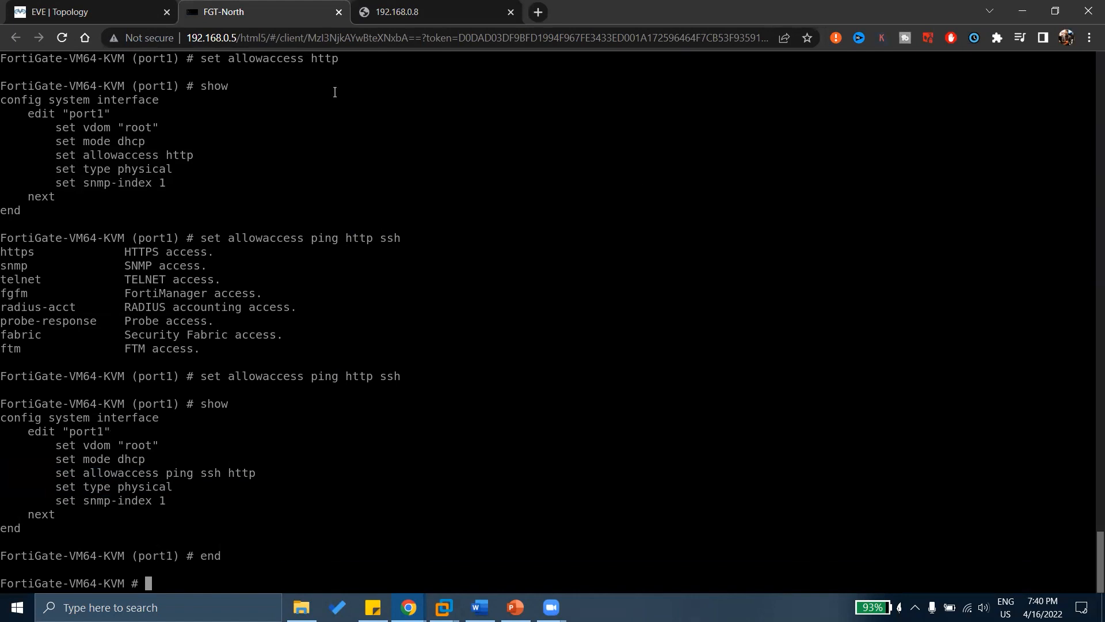
pyautogui.click(422, 7)
# Reload the FortiGate page, log in with the admin account, and dismiss Chrome's password popups.
pyautogui.click(354, 423)
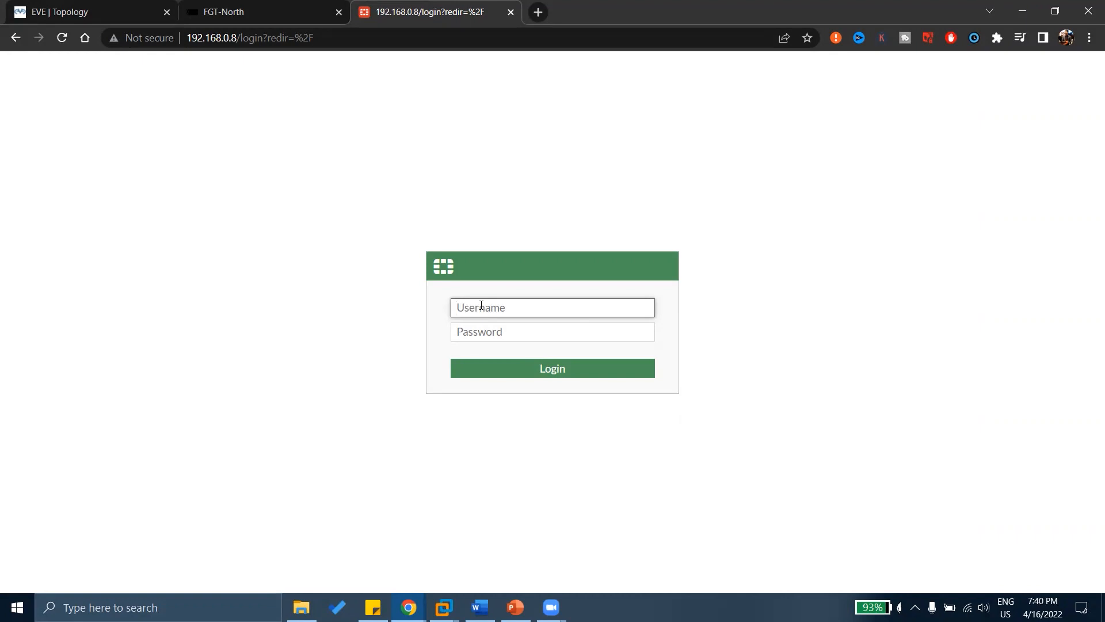
pyautogui.write('admin')
pyautogui.press('Tab')
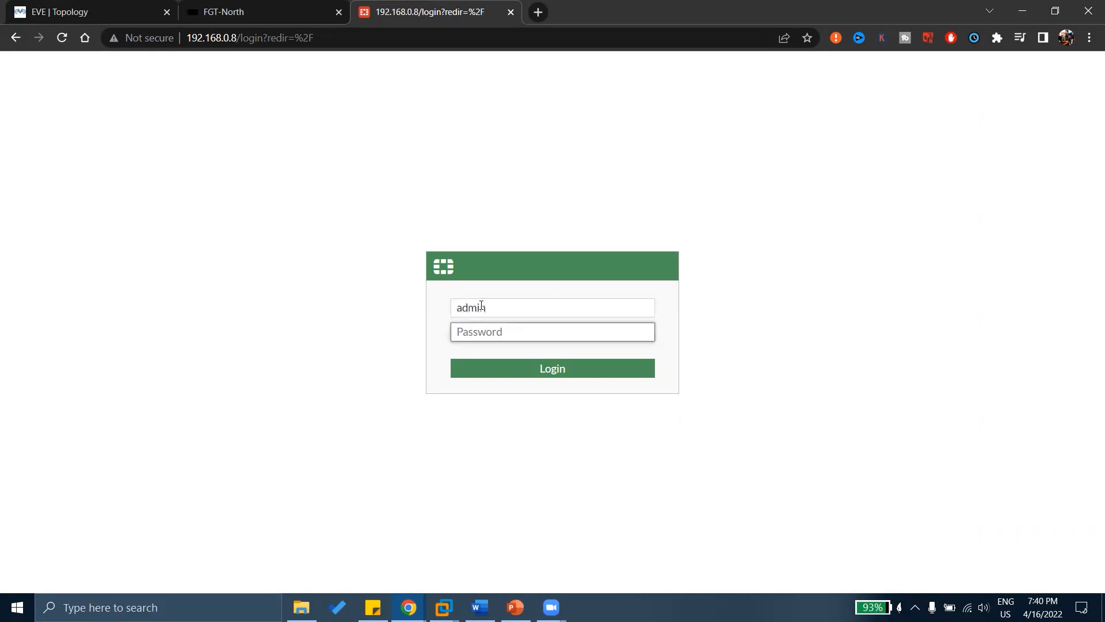
pyautogui.write('********')
pyautogui.press('Return')
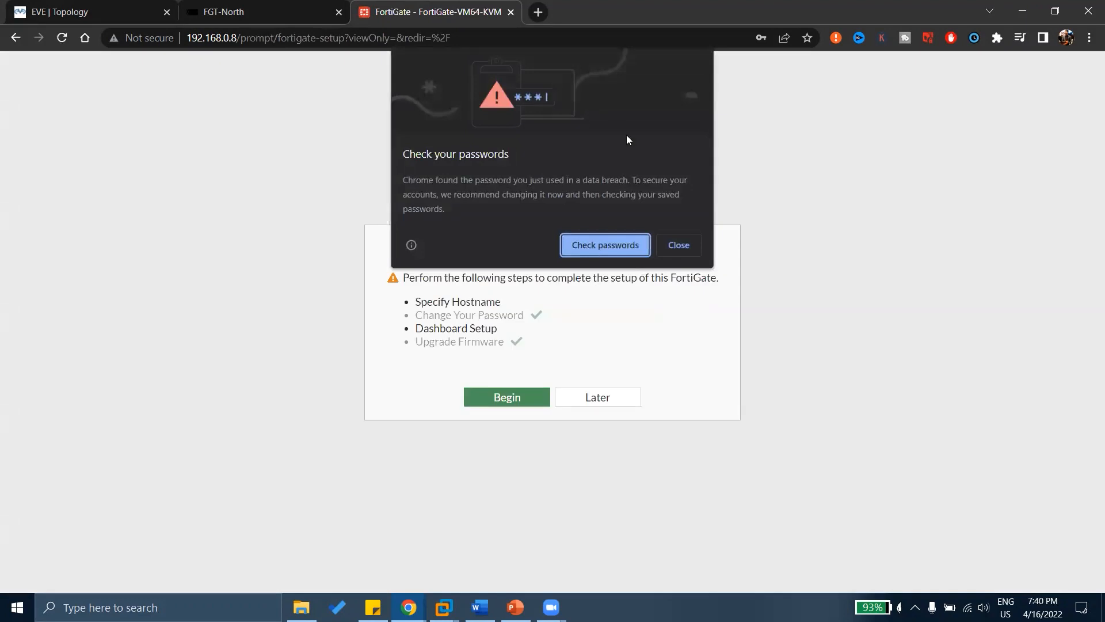
pyautogui.click(686, 244)
pyautogui.click(811, 60)
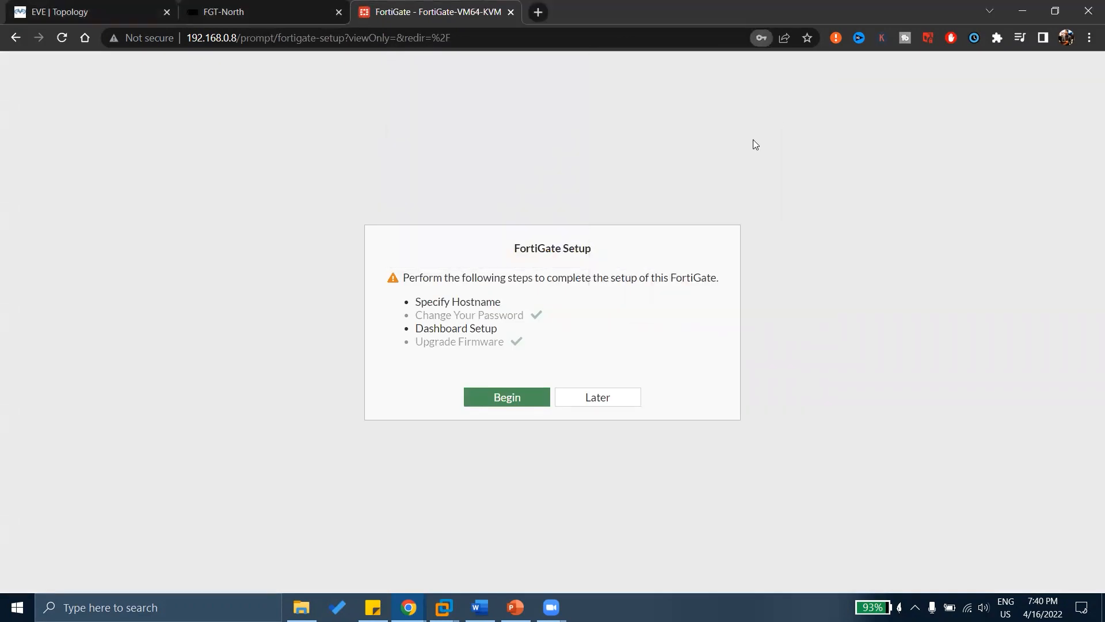
# Highlight the setup steps (hostname, password, dashboard, firmware) and begin the FortiGate Setup wizard.
pyautogui.moveTo(467, 250); pyautogui.dragTo(594, 259)
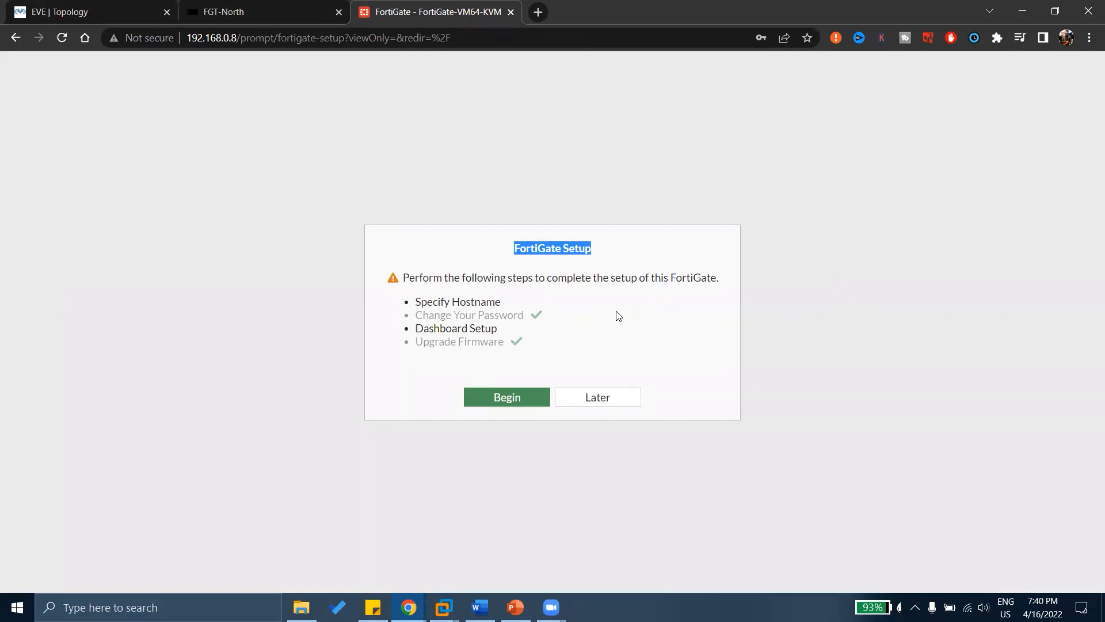
pyautogui.moveTo(425, 278); pyautogui.dragTo(707, 280)
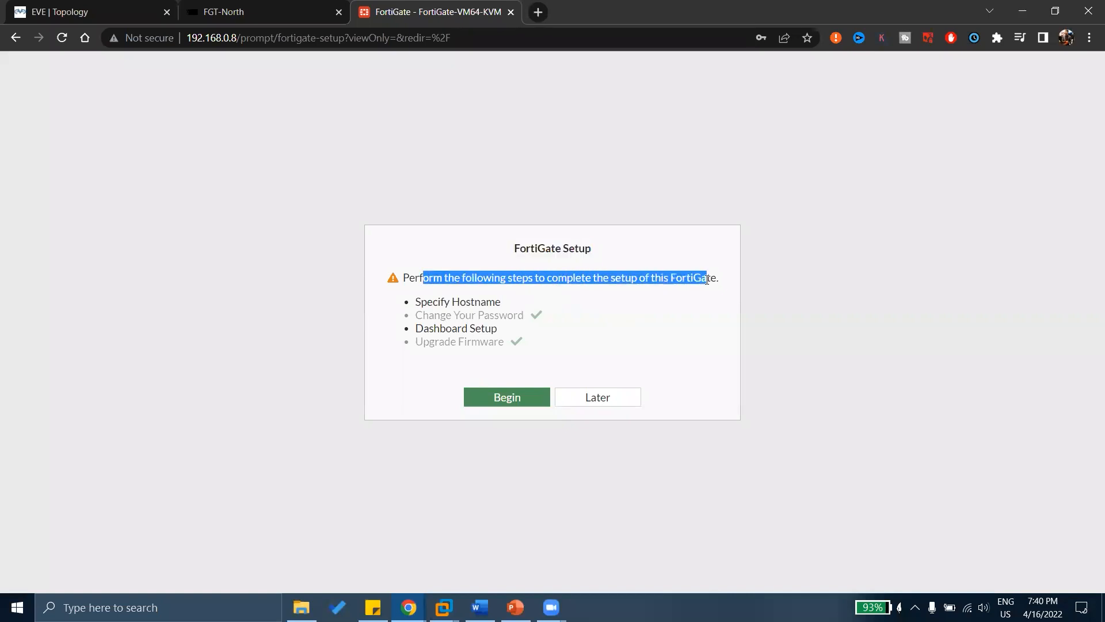
pyautogui.moveTo(433, 300); pyautogui.dragTo(509, 304)
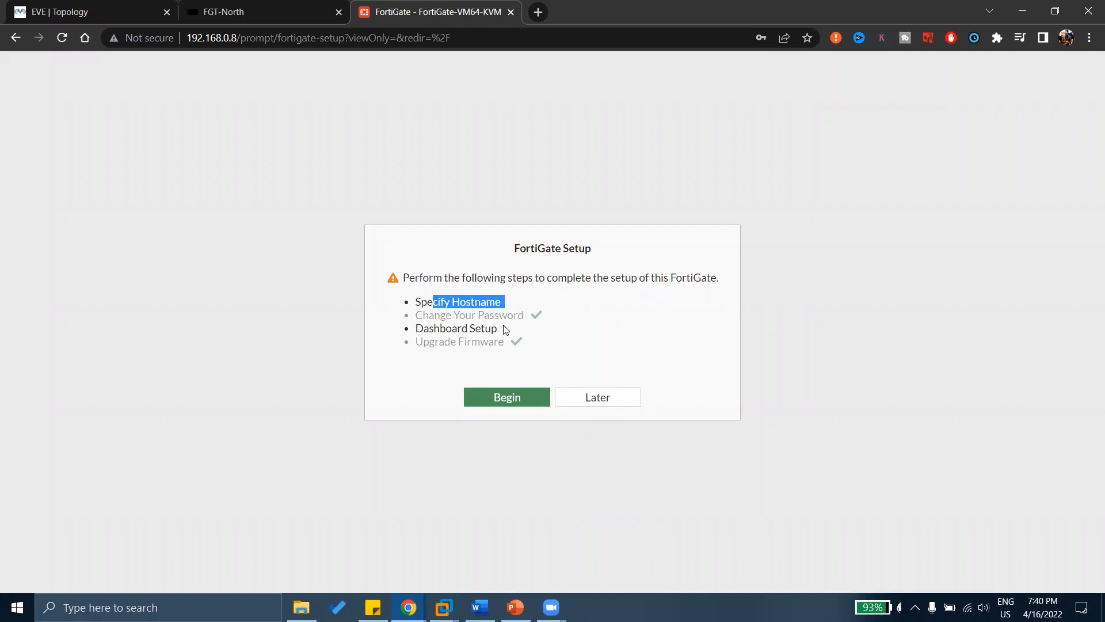
pyautogui.moveTo(428, 316); pyautogui.dragTo(541, 324)
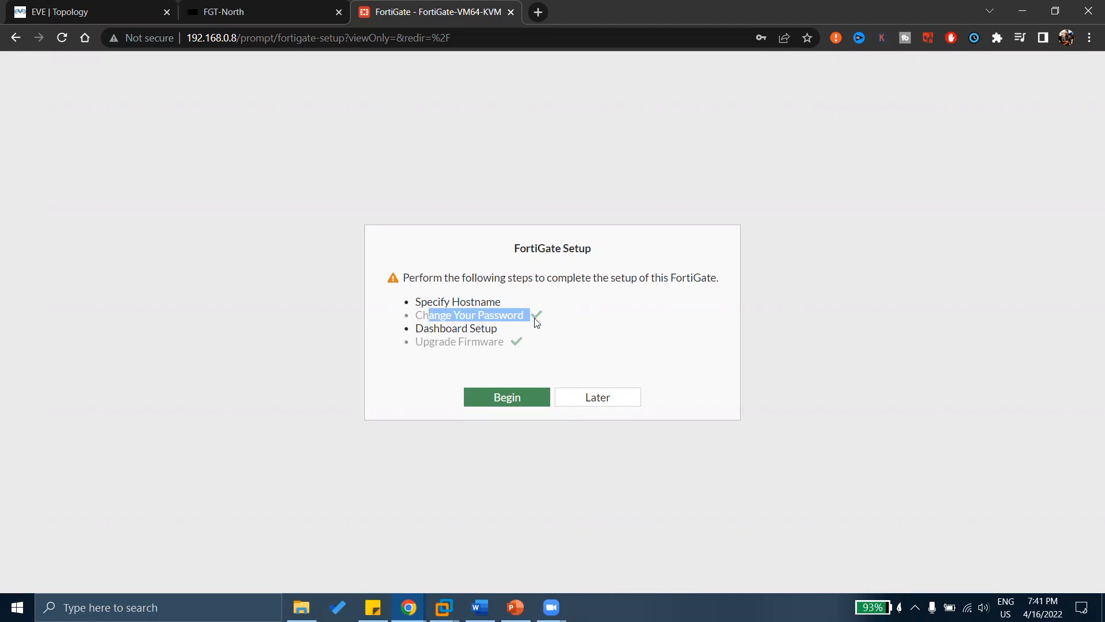
pyautogui.moveTo(434, 329); pyautogui.dragTo(503, 333)
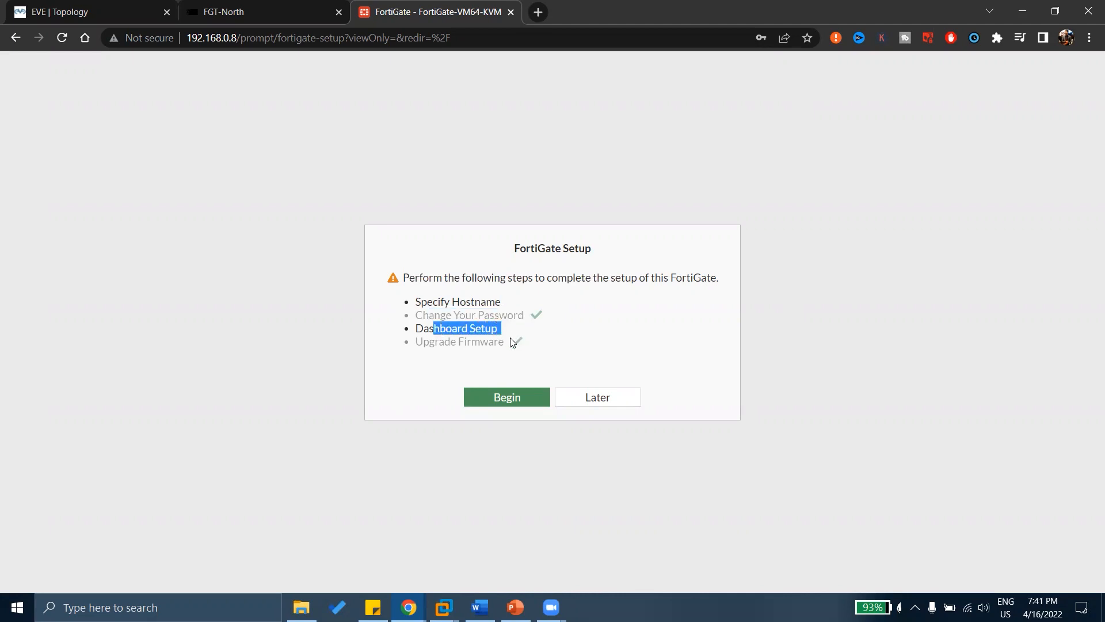
pyautogui.moveTo(435, 345); pyautogui.dragTo(528, 351)
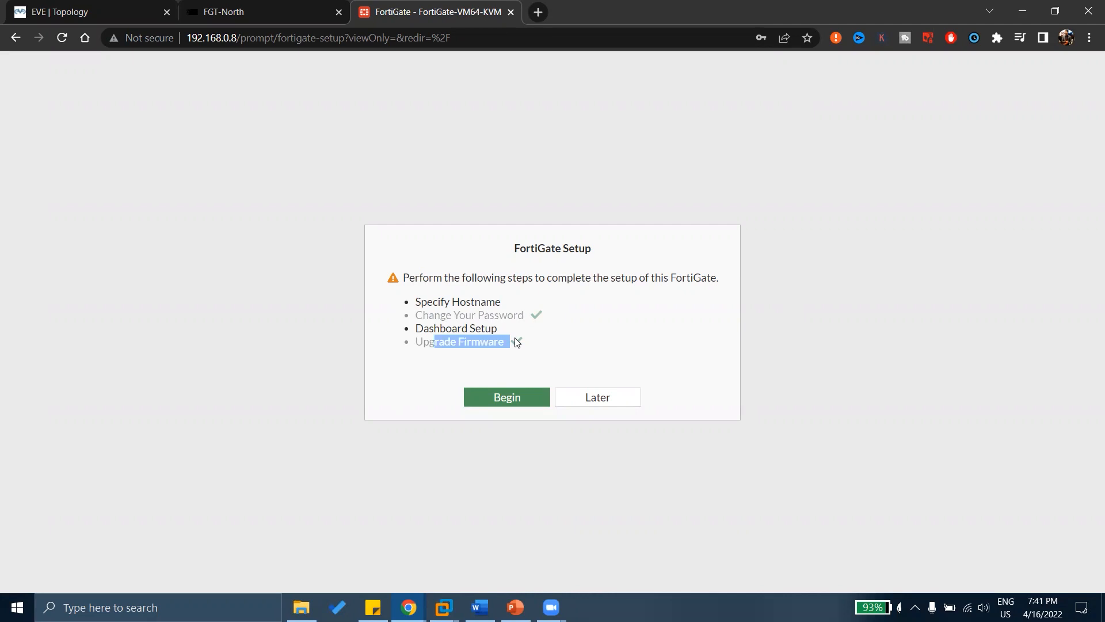
pyautogui.click(517, 342)
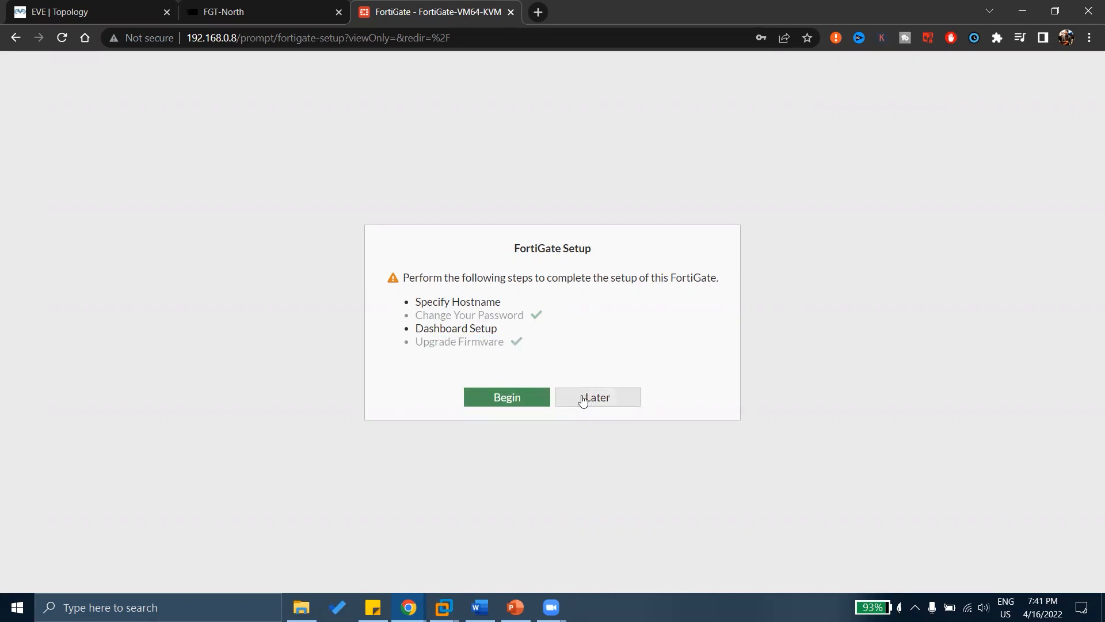
pyautogui.click(524, 403)
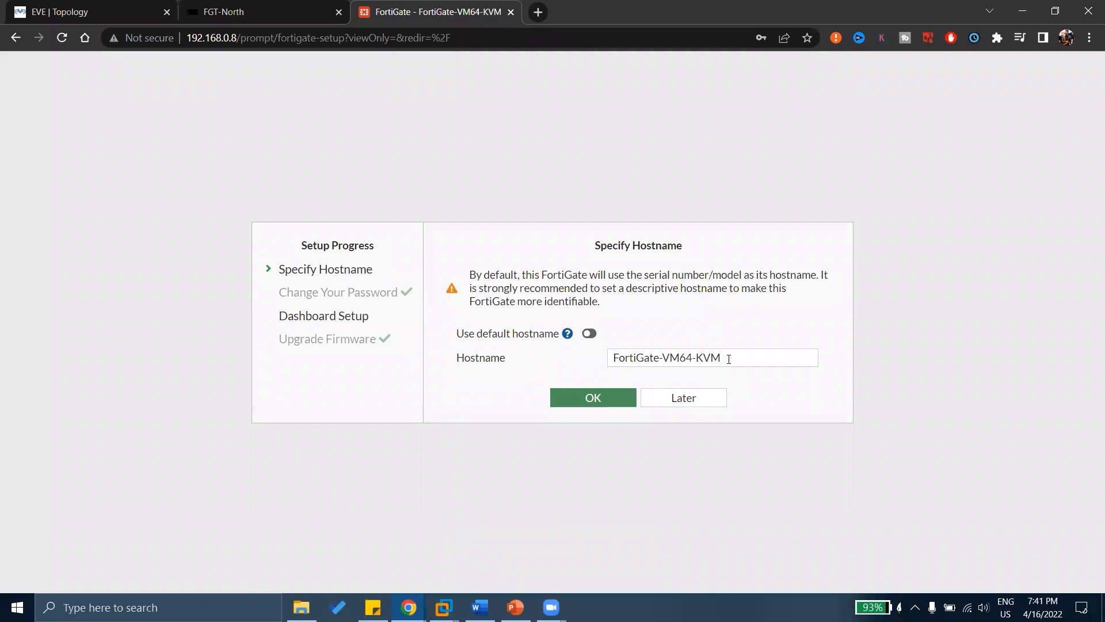
# Replace the default hostname with FGT-North and confirm it in the setup wizard.
pyautogui.moveTo(729, 359); pyautogui.dragTo(530, 358)
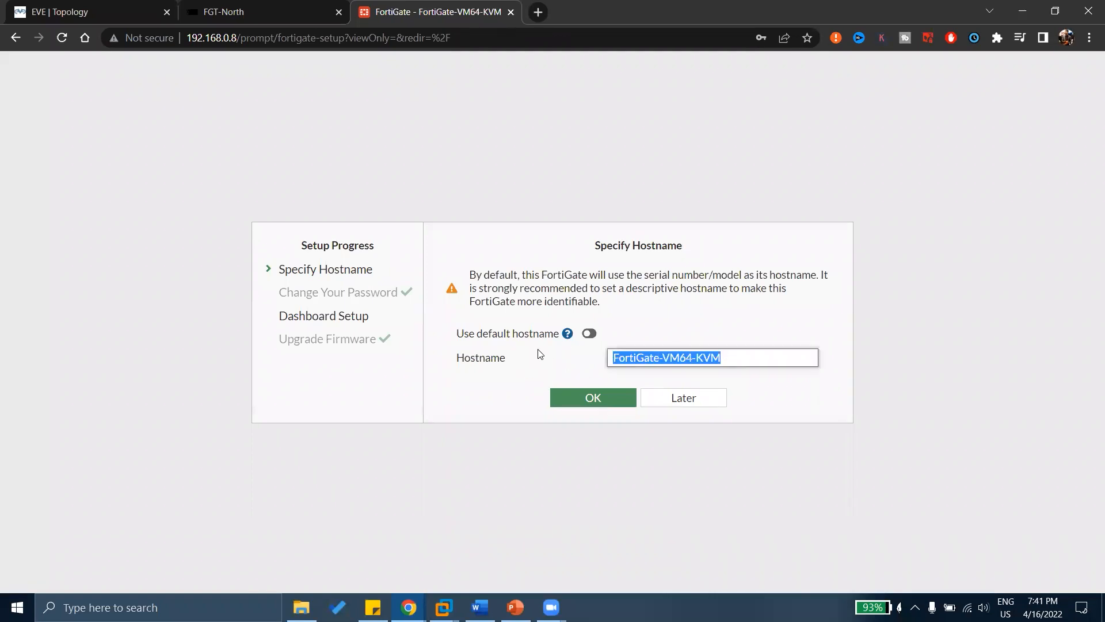
pyautogui.click(637, 354)
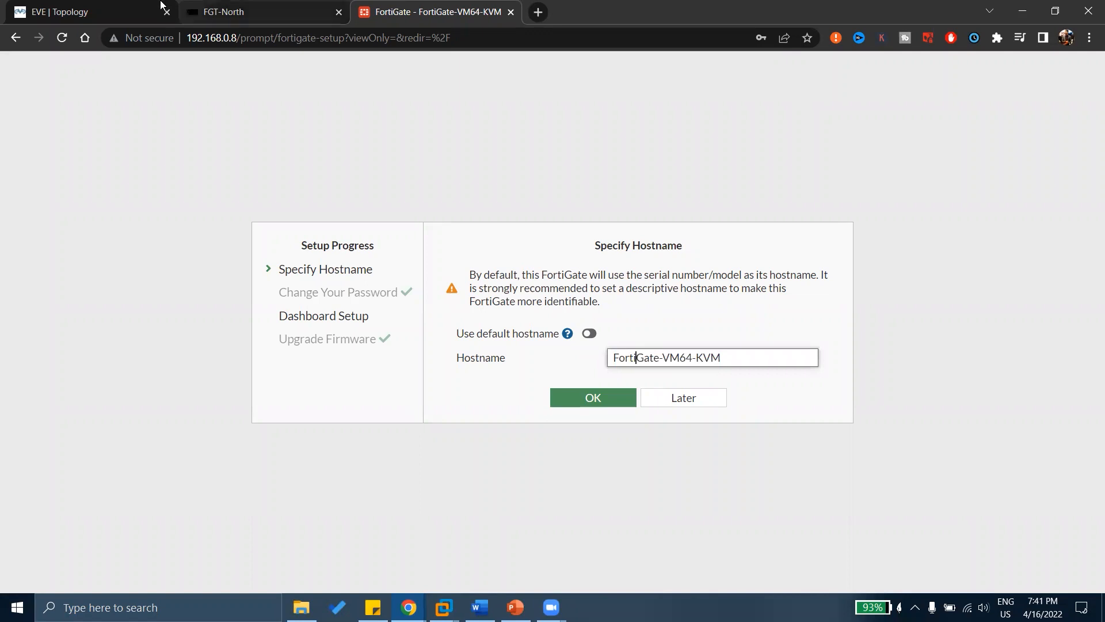
pyautogui.hotkey('ctrl', '1')
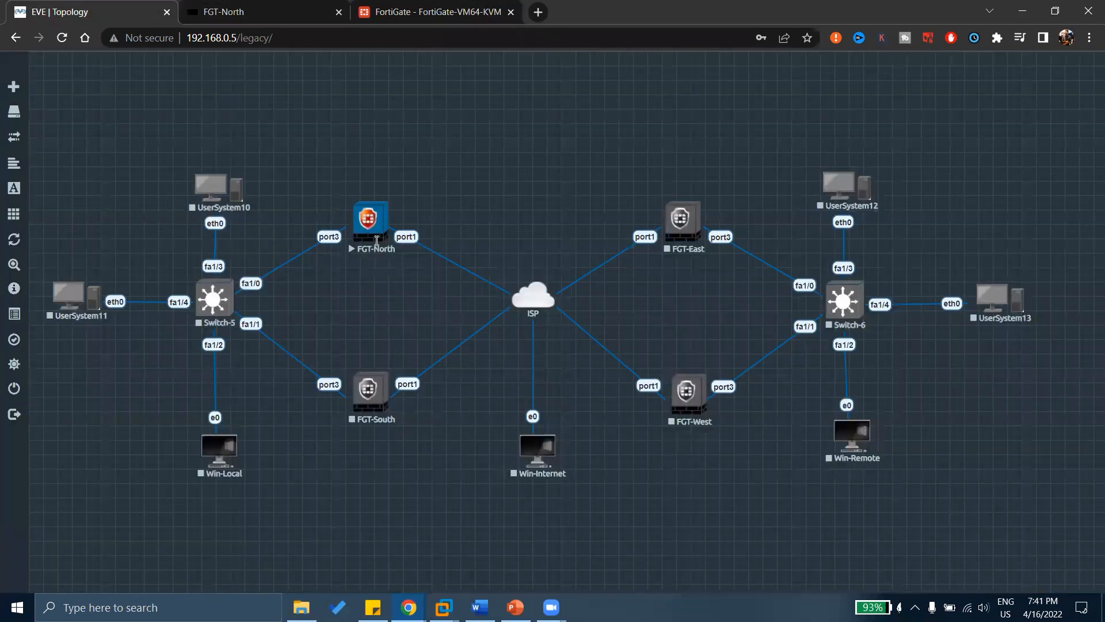
pyautogui.click(386, 5)
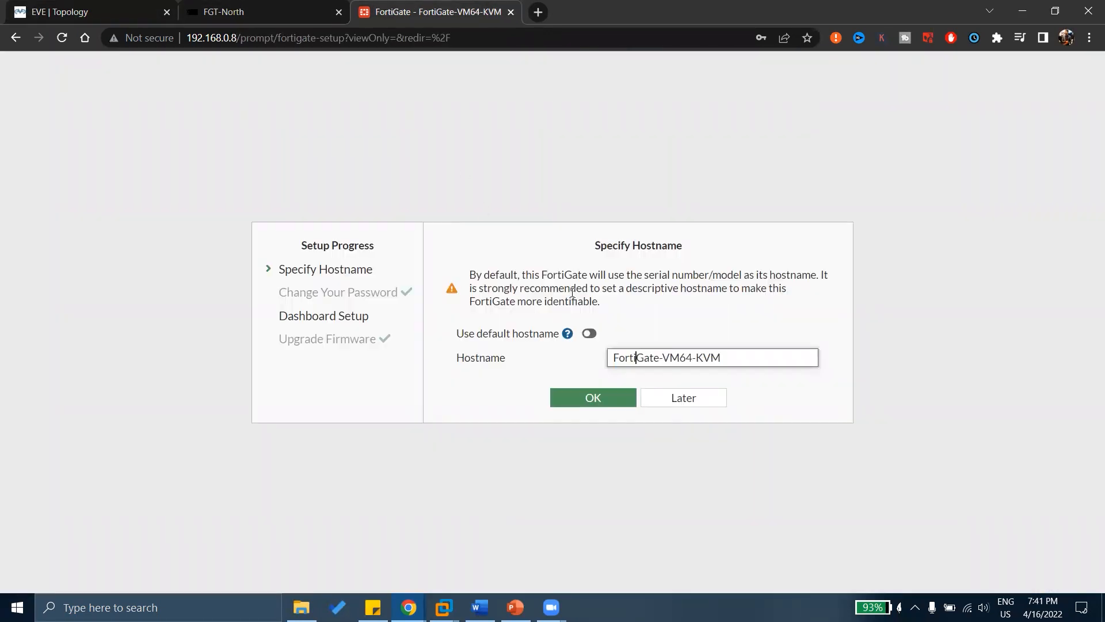
pyautogui.moveTo(753, 355); pyautogui.dragTo(500, 339)
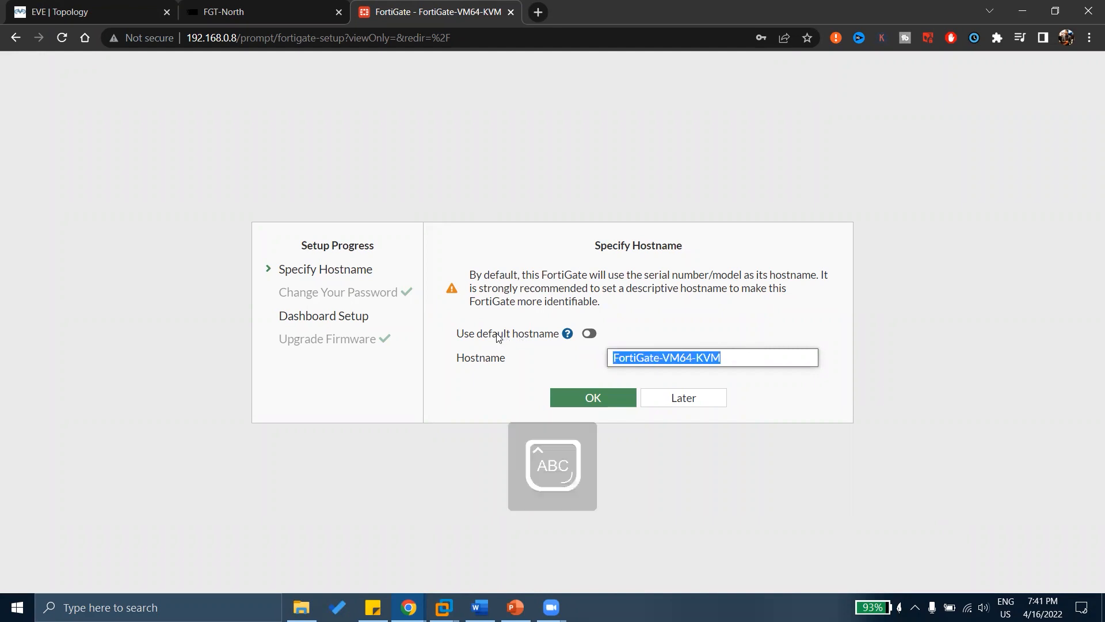
pyautogui.write('FGT-N')
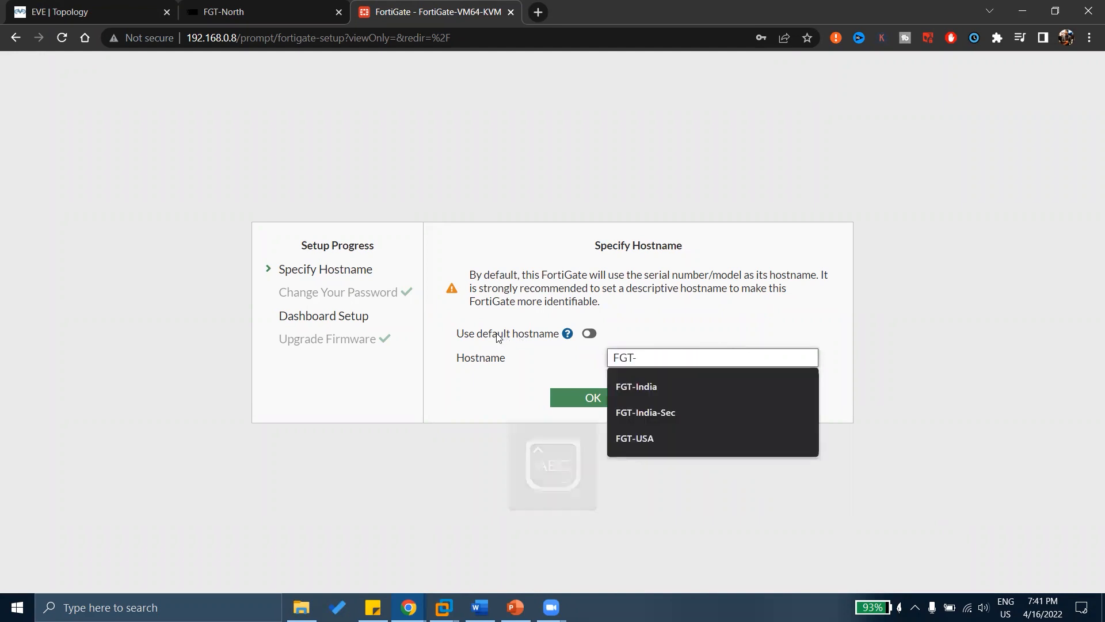
pyautogui.press('capslock')
pyautogui.write('orth')
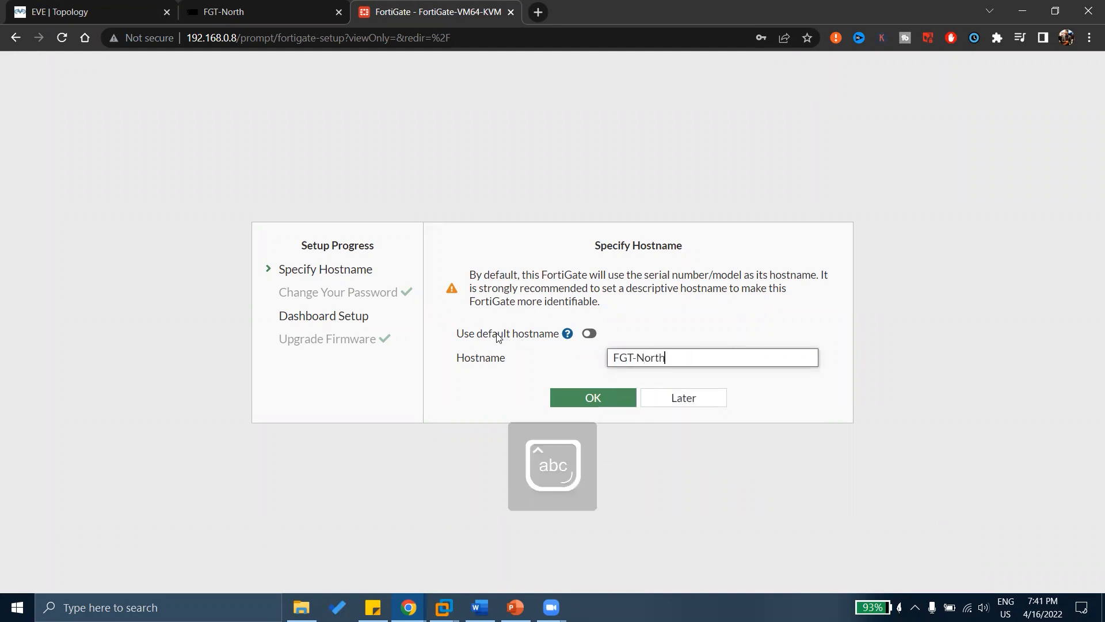
pyautogui.click(615, 399)
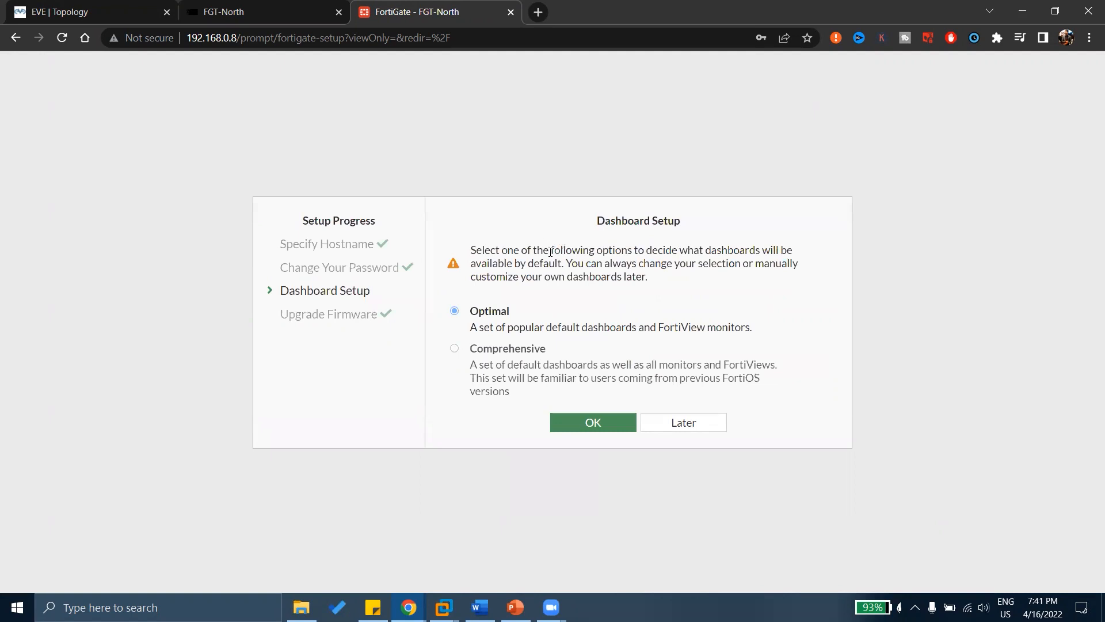
# Review the Dashboard Setup options and confirm the Optimal set of popular default dashboards.
pyautogui.moveTo(529, 263); pyautogui.dragTo(635, 242)
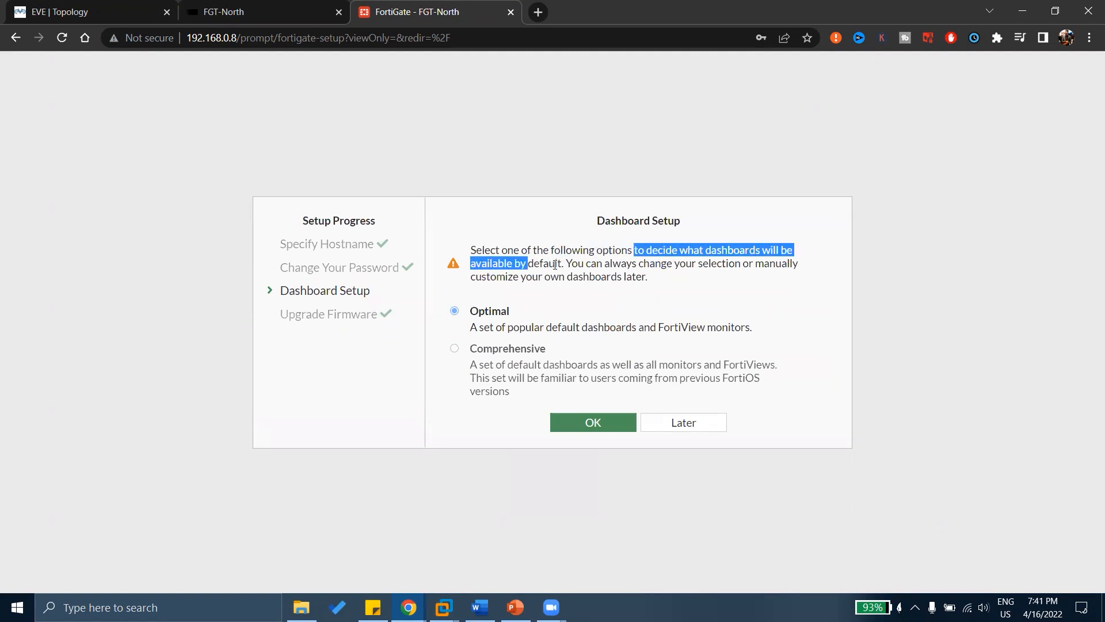
pyautogui.moveTo(566, 263); pyautogui.dragTo(639, 290)
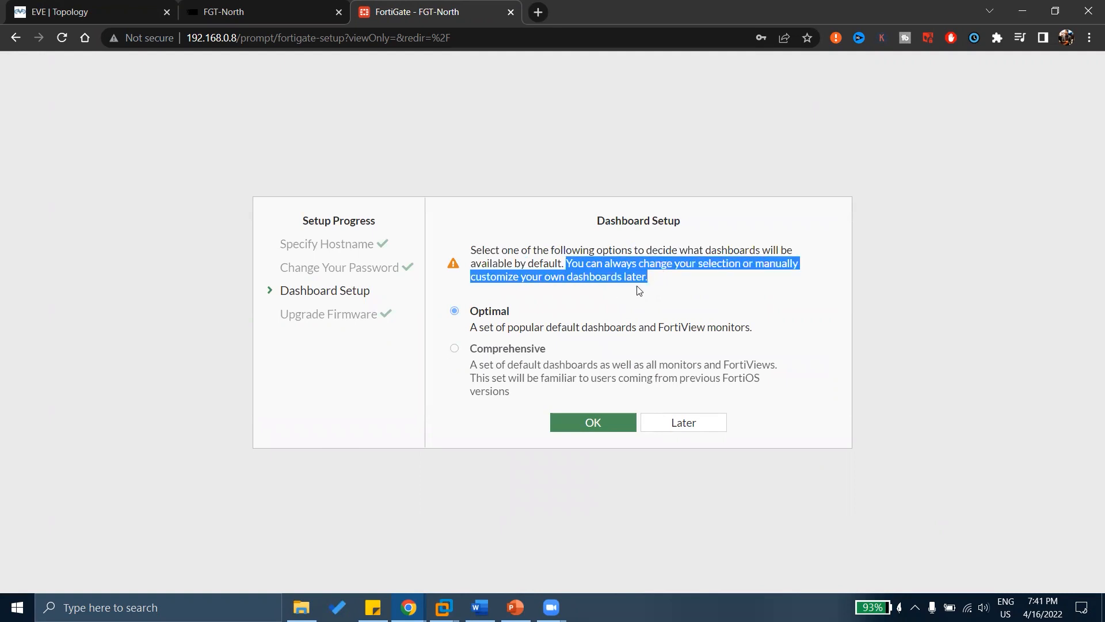
pyautogui.moveTo(507, 327); pyautogui.dragTo(638, 326)
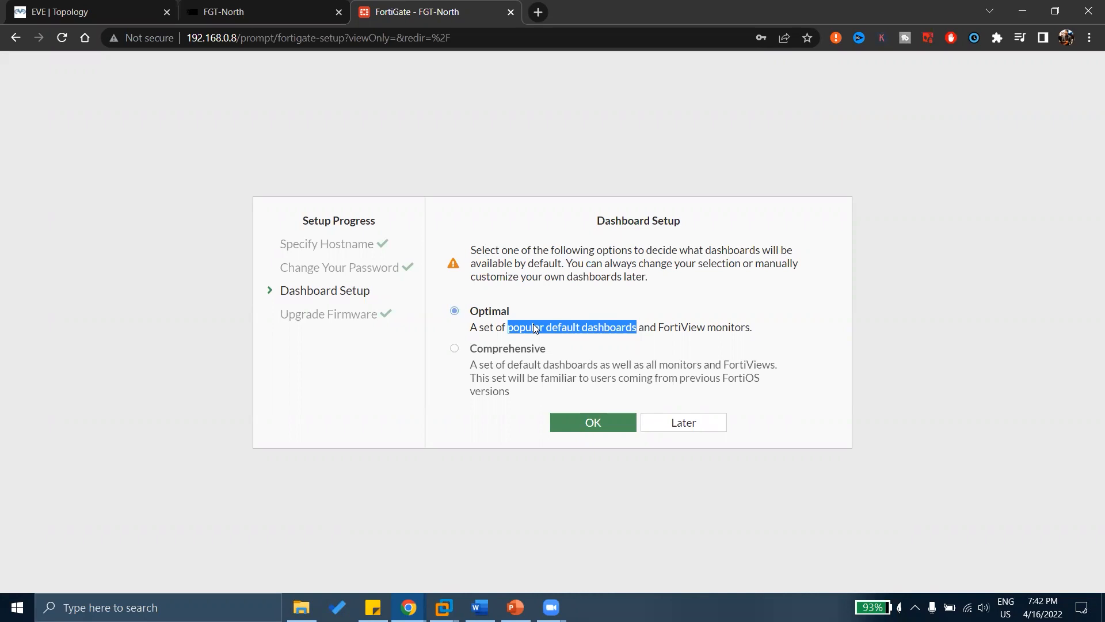
pyautogui.click(608, 415)
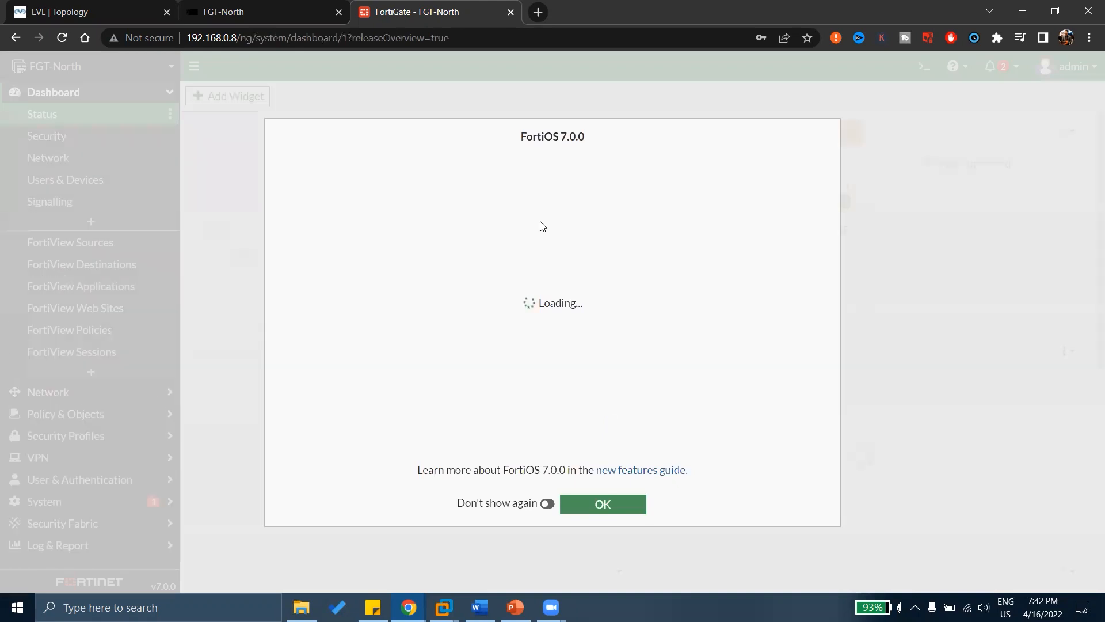
# Dismiss the FortiOS 7.0.0 what's-new overview to reveal the Status dashboard.
pyautogui.moveTo(541, 136); pyautogui.dragTo(616, 138)
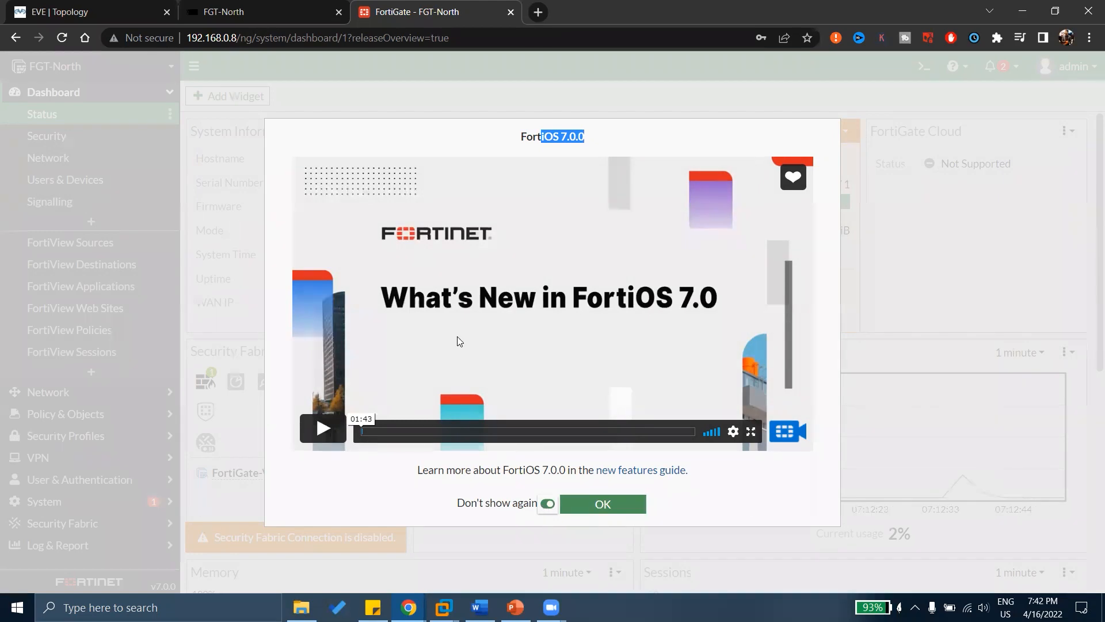
pyautogui.click(611, 505)
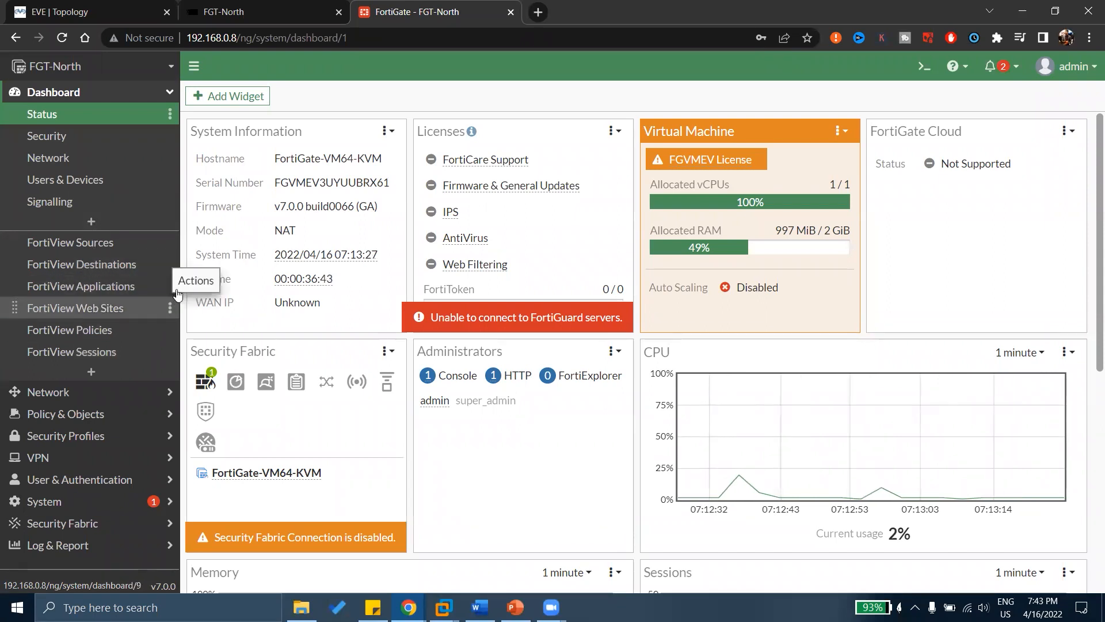
pyautogui.moveTo(466, 197)
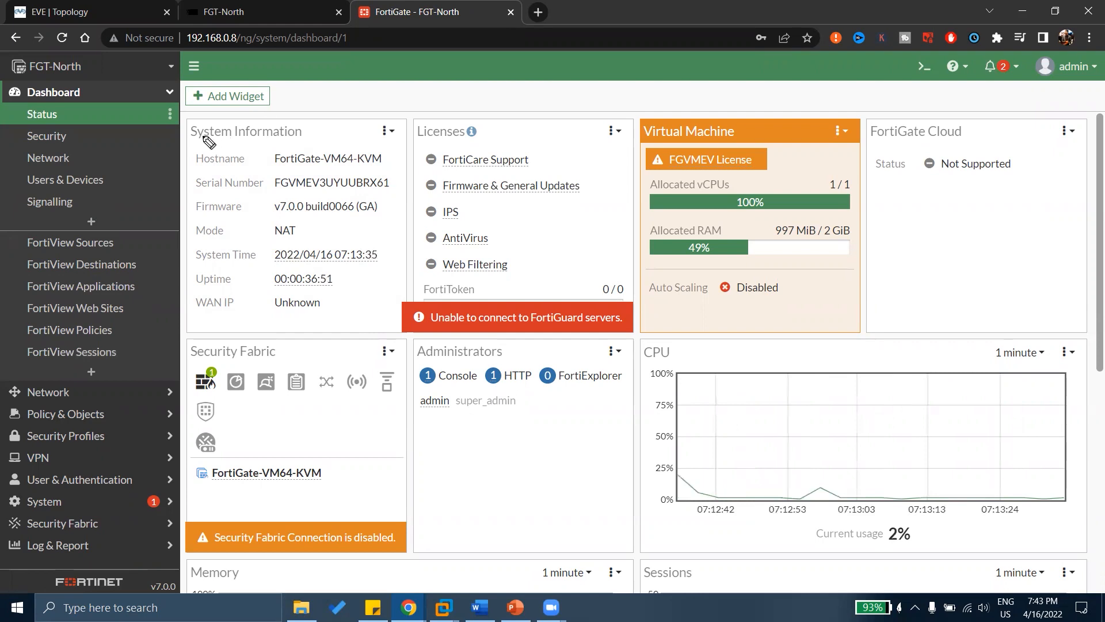
pyautogui.moveTo(192, 141); pyautogui.dragTo(309, 140)
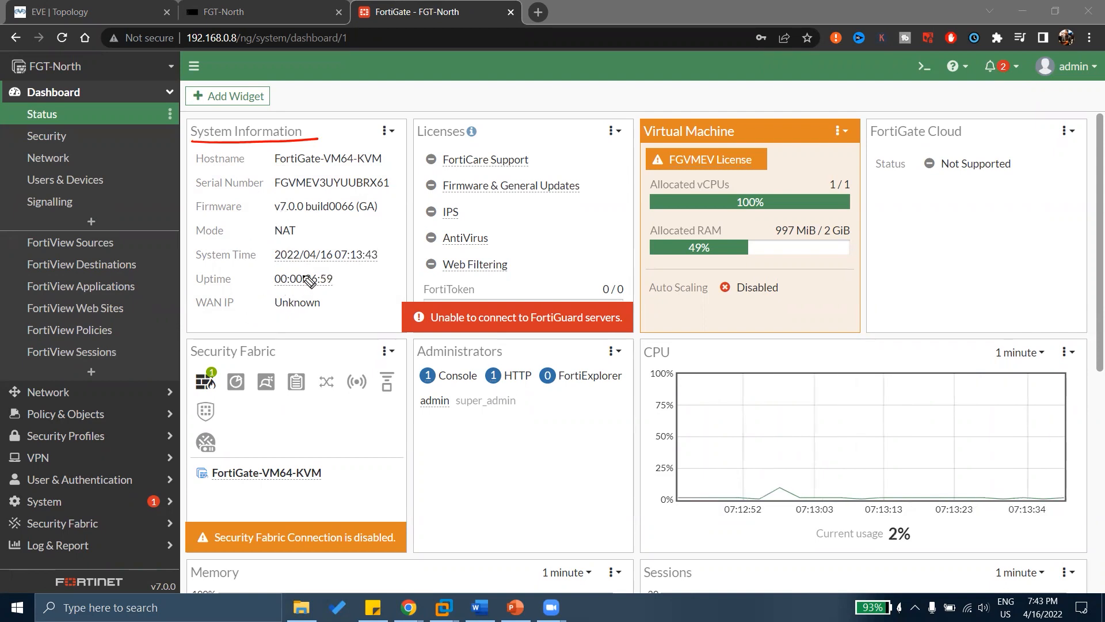
pyautogui.moveTo(418, 140); pyautogui.dragTo(491, 134)
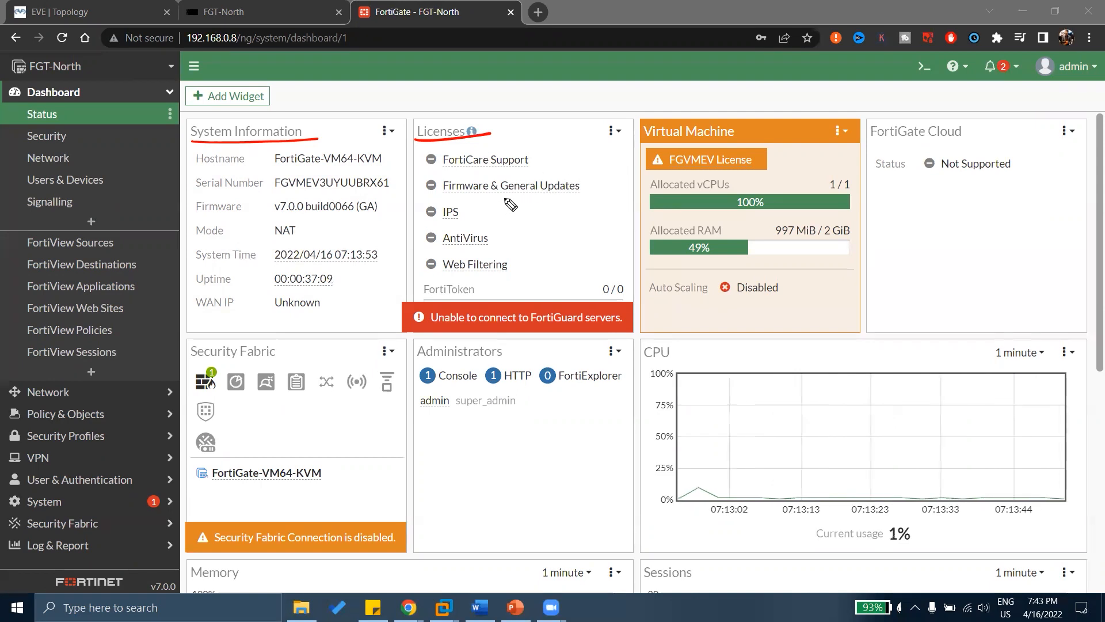
pyautogui.moveTo(473, 202)
pyautogui.mouseDown()
pyautogui.moveTo(494, 197)
pyautogui.moveTo(505, 221)
pyautogui.mouseUp()
pyautogui.moveTo(514, 260); pyautogui.dragTo(528, 254)
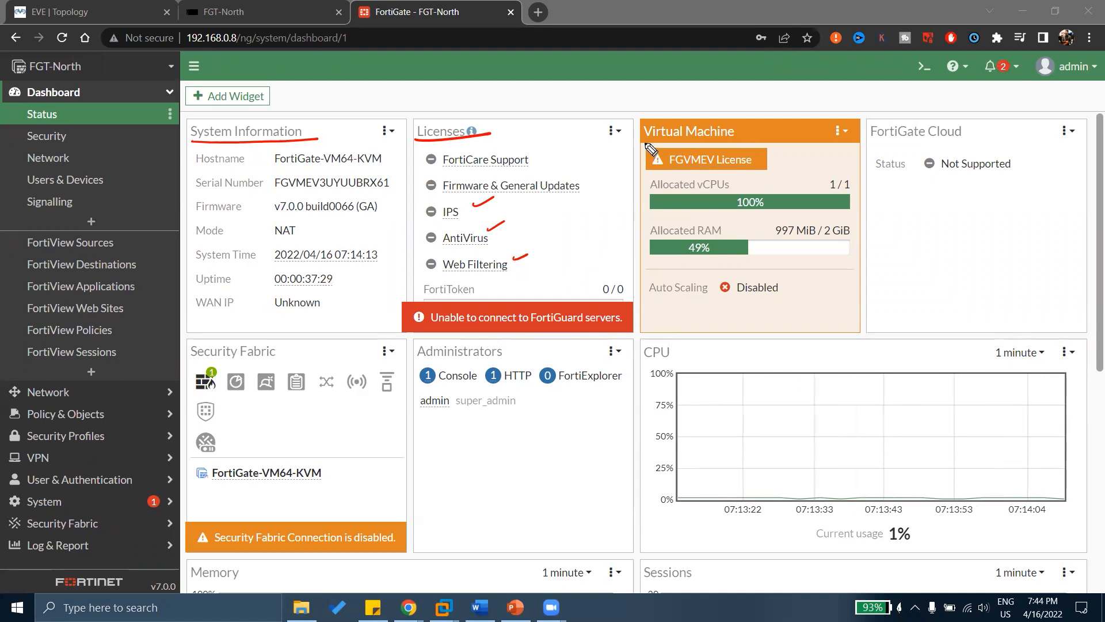
pyautogui.moveTo(645, 139); pyautogui.dragTo(750, 134)
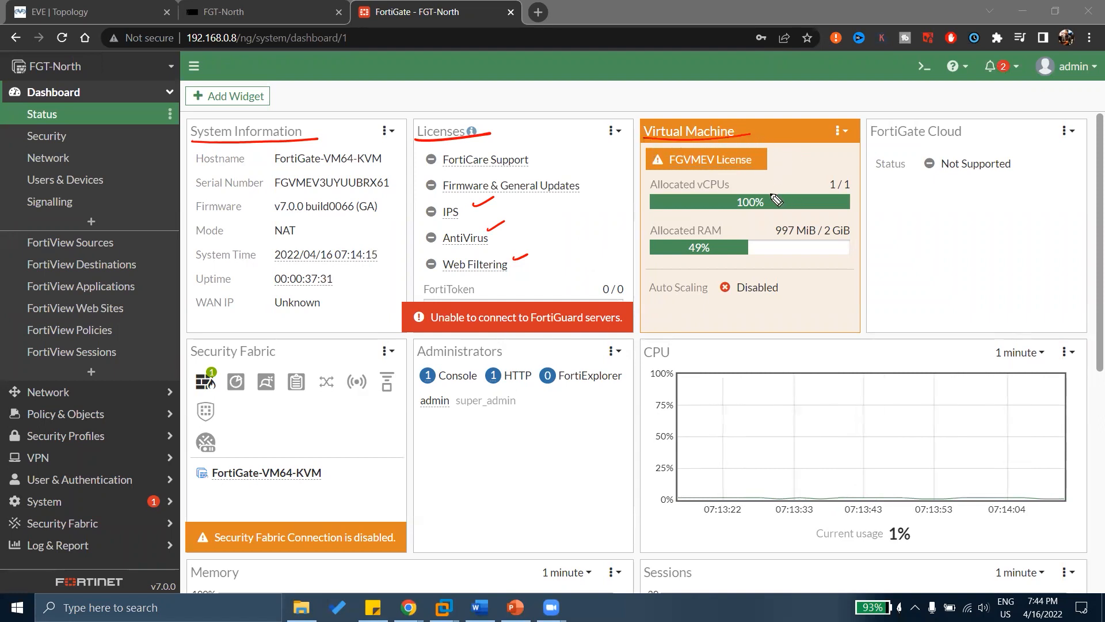
pyautogui.moveTo(768, 183); pyautogui.dragTo(820, 170)
pyautogui.moveTo(746, 221); pyautogui.dragTo(780, 217)
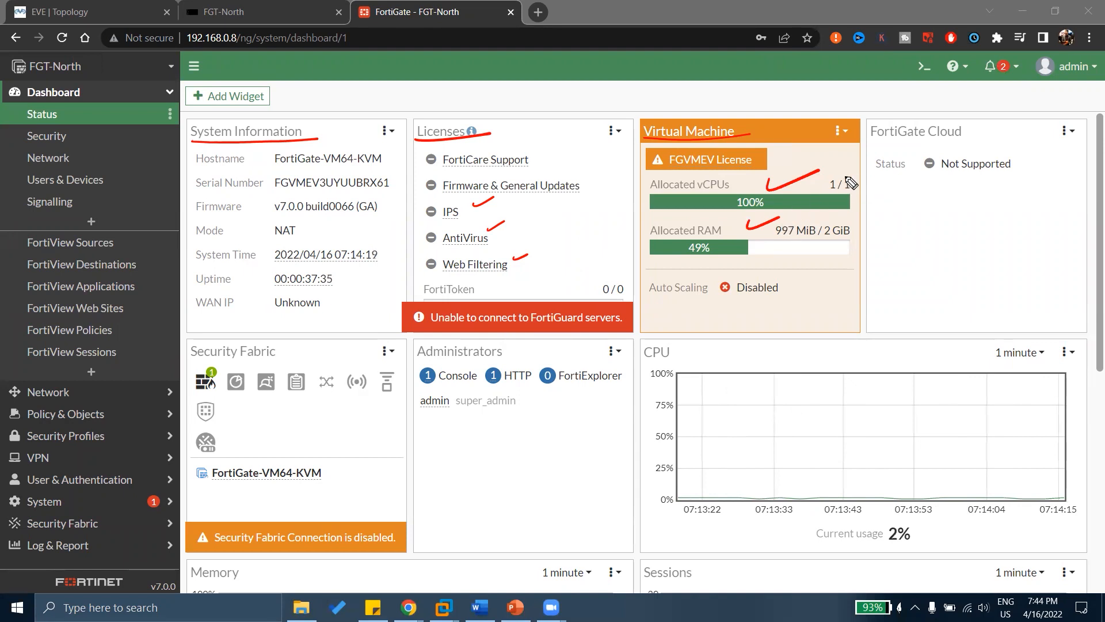
pyautogui.moveTo(845, 189)
pyautogui.mouseDown()
pyautogui.moveTo(853, 173)
pyautogui.moveTo(850, 193)
pyautogui.mouseUp()
pyautogui.moveTo(838, 176)
pyautogui.mouseDown()
pyautogui.moveTo(829, 185)
pyautogui.moveTo(838, 178)
pyautogui.mouseUp()
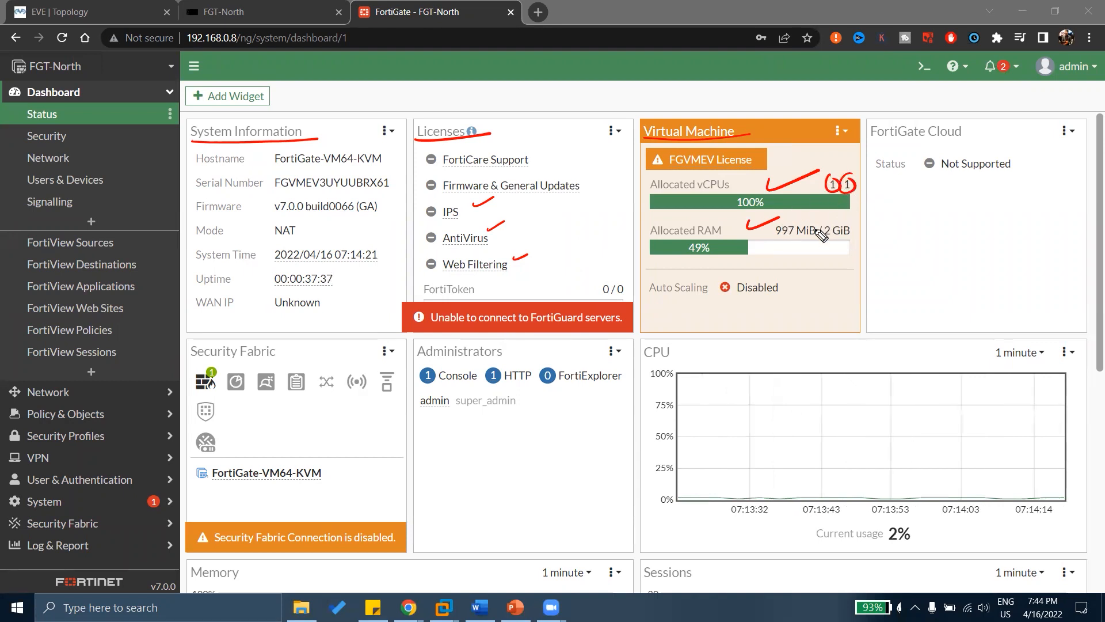
pyautogui.moveTo(846, 226)
pyautogui.mouseDown()
pyautogui.moveTo(829, 248)
pyautogui.moveTo(836, 219)
pyautogui.moveTo(790, 250)
pyautogui.moveTo(803, 258)
pyautogui.mouseUp()
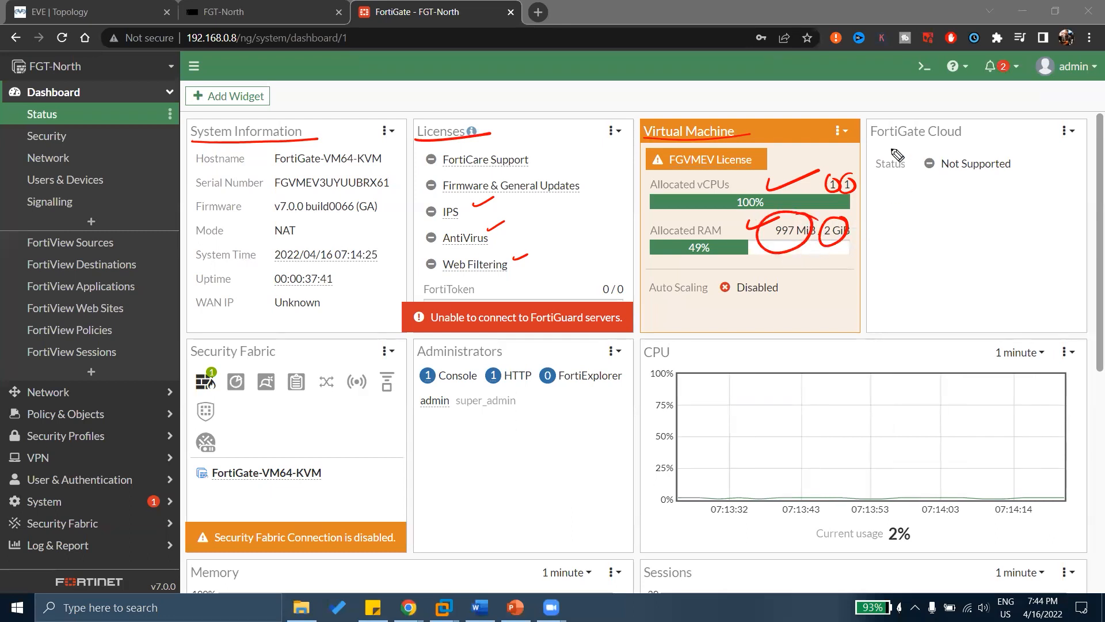
pyautogui.moveTo(872, 139); pyautogui.dragTo(973, 140)
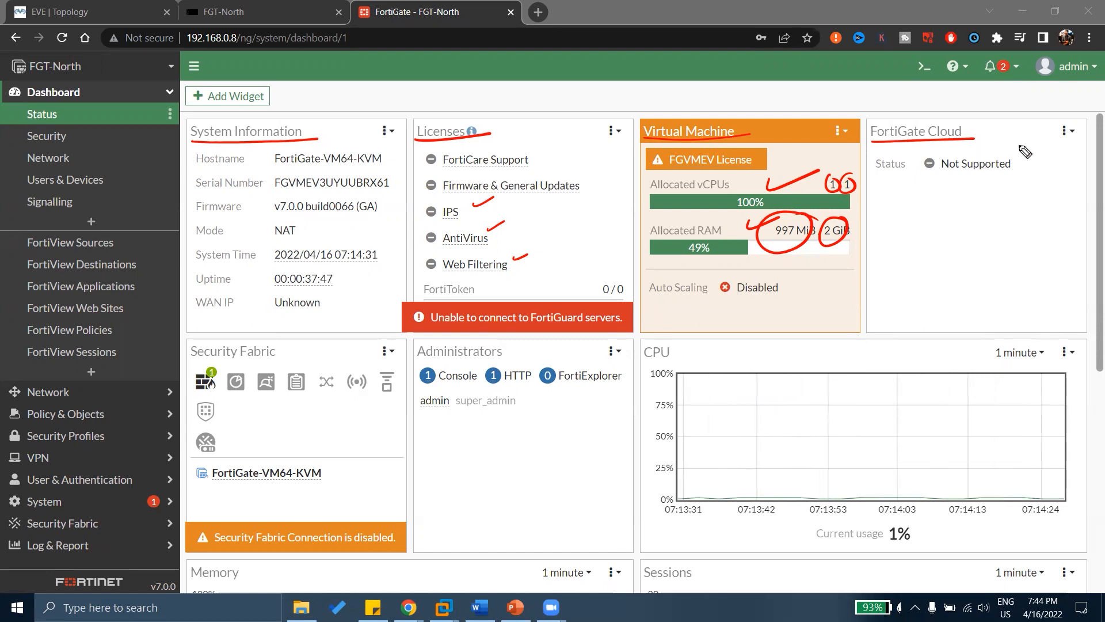
# Remove the FortiGate Cloud widget and move Administrators into the top-right slot beside Virtual Machine.
pyautogui.click(1067, 133)
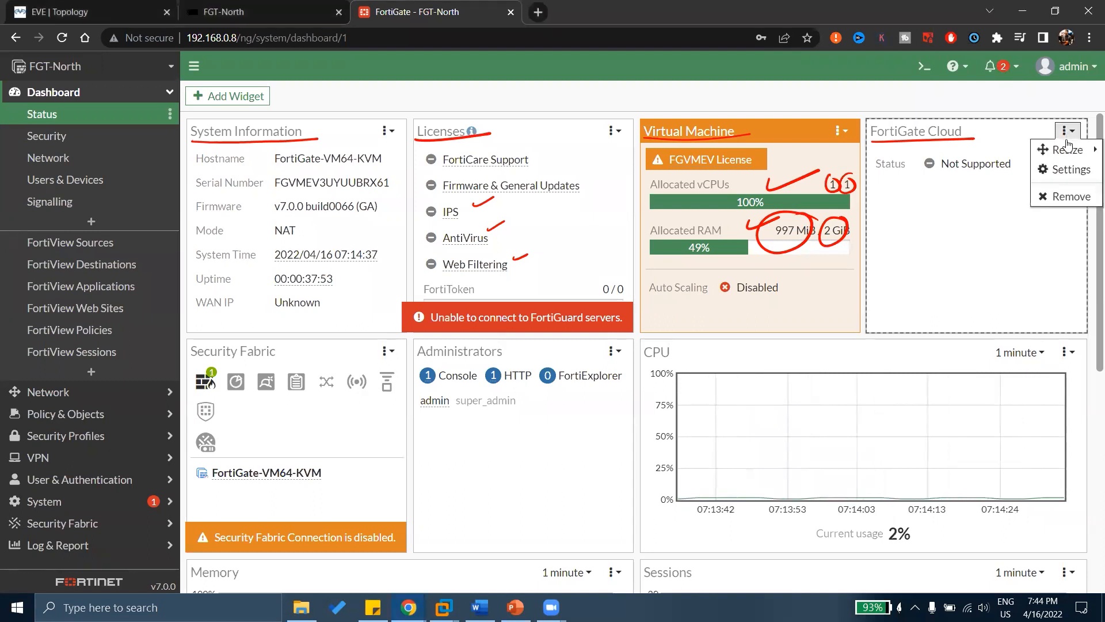
pyautogui.moveTo(1062, 150)
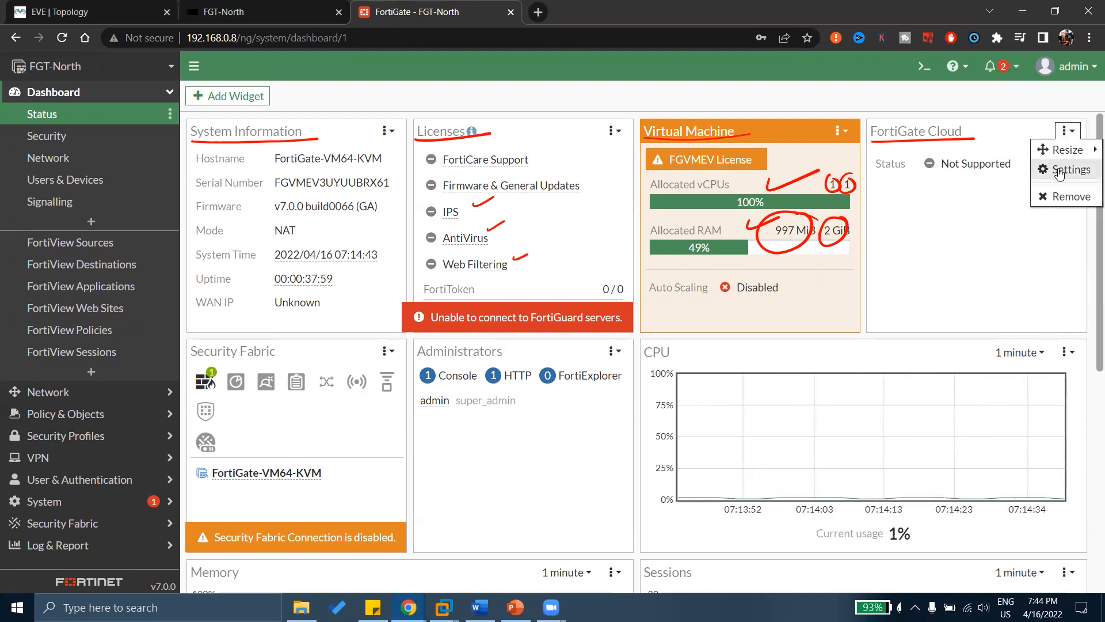
pyautogui.click(1067, 196)
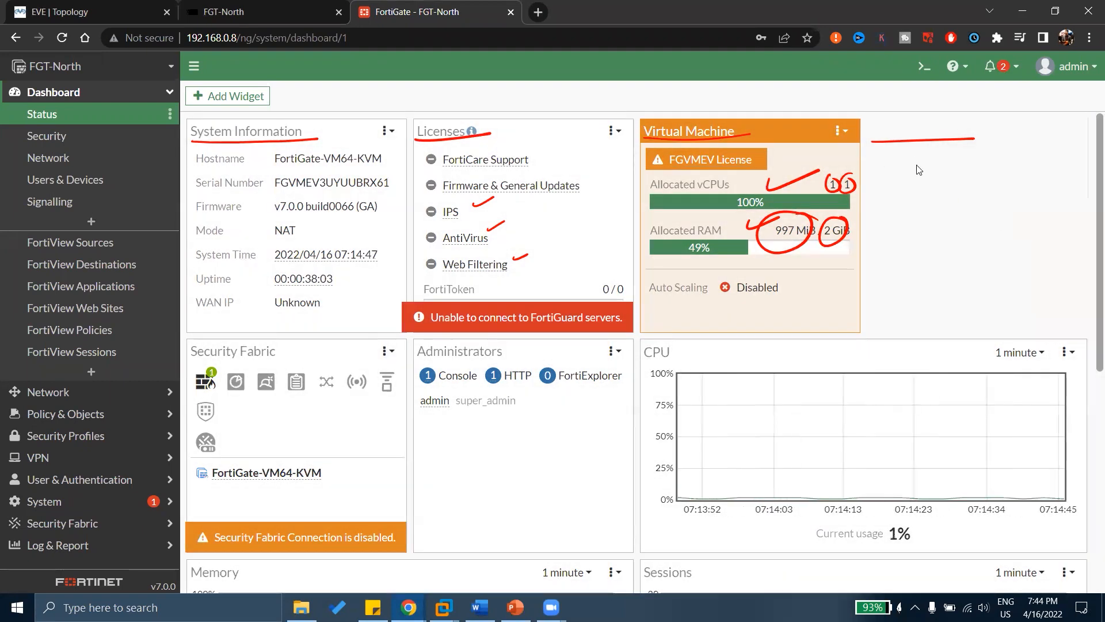
pyautogui.press('Escape')
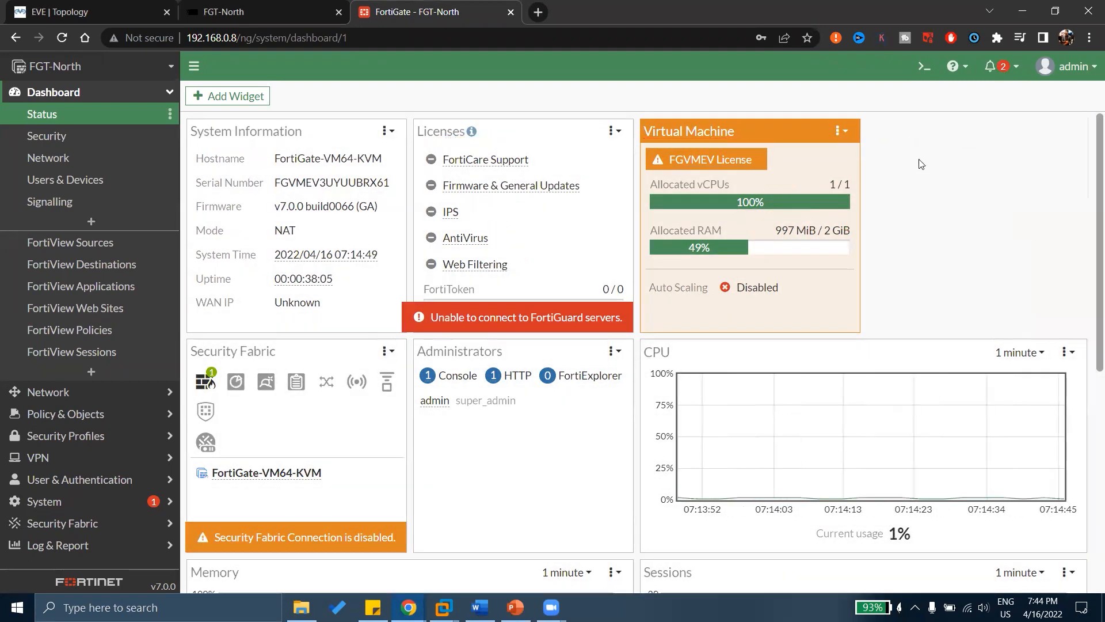
pyautogui.moveTo(537, 363); pyautogui.dragTo(1016, 128)
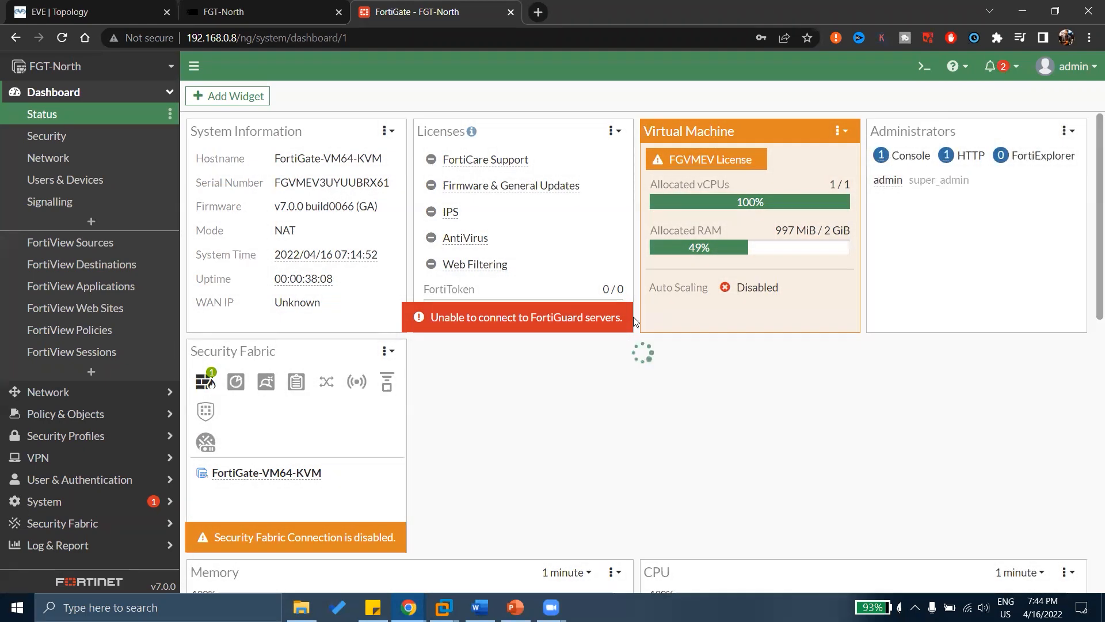
# Move the CPU widget beside Security Fabric and shift Sessions up beside Memory.
pyautogui.scroll(-1, 633, 326)
pyautogui.moveTo(659, 484); pyautogui.dragTo(476, 270)
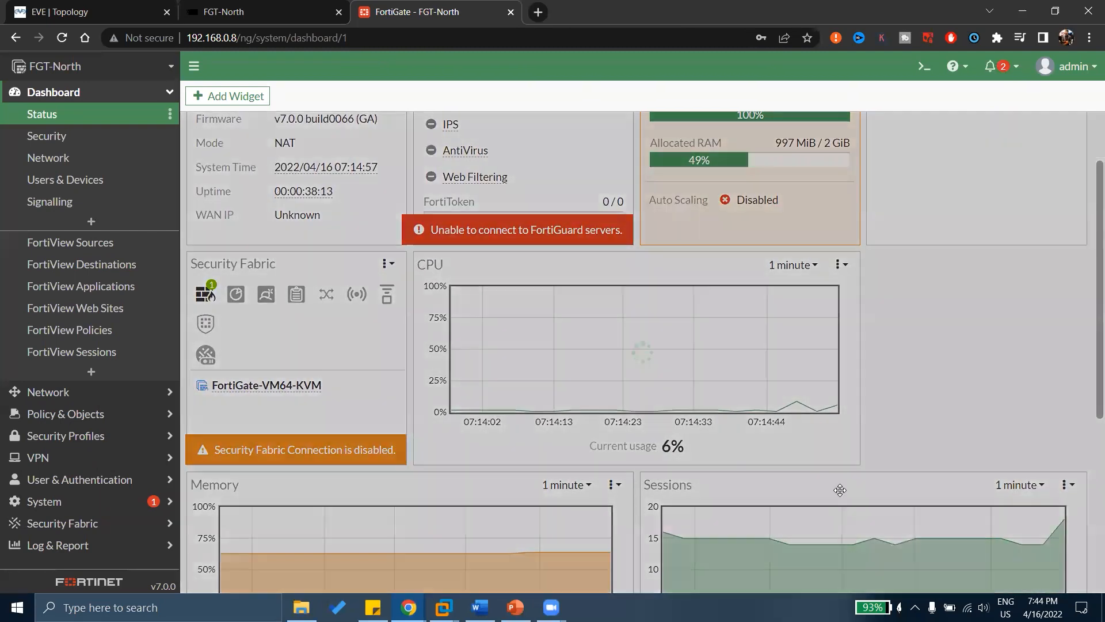
pyautogui.moveTo(840, 489)
pyautogui.mouseDown()
pyautogui.moveTo(889, 365)
pyautogui.moveTo(861, 332)
pyautogui.moveTo(725, 333)
pyautogui.moveTo(827, 380)
pyautogui.moveTo(826, 487)
pyautogui.mouseUp()
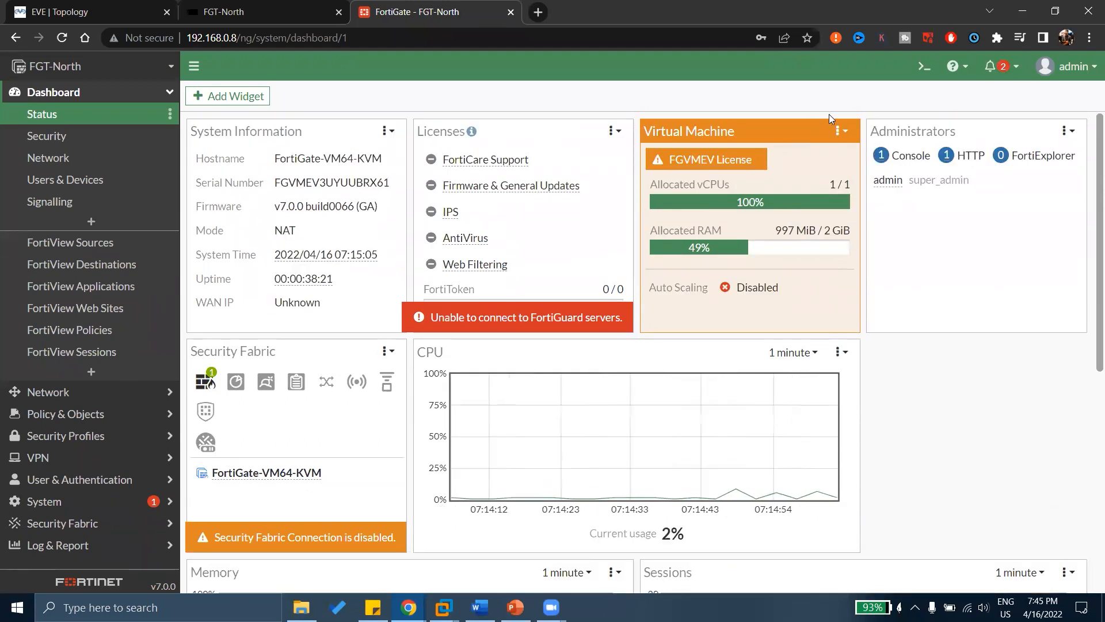
pyautogui.moveTo(881, 196)
pyautogui.mouseDown()
pyautogui.moveTo(992, 186)
pyautogui.moveTo(956, 170)
pyautogui.moveTo(887, 173)
pyautogui.moveTo(876, 193)
pyautogui.mouseUp()
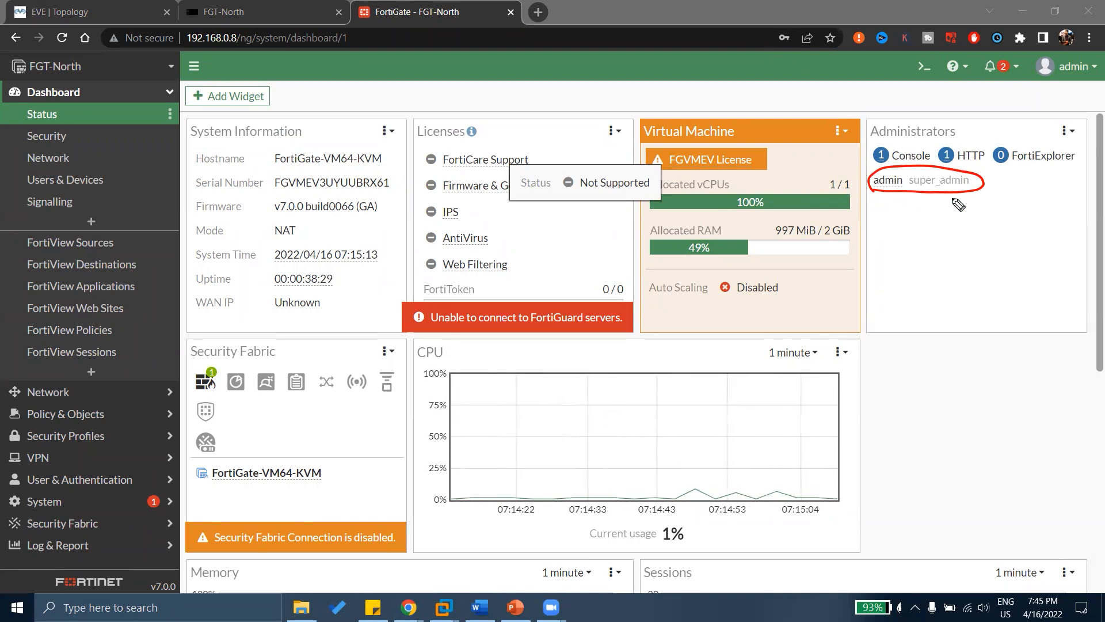
pyautogui.moveTo(965, 211)
pyautogui.mouseDown()
pyautogui.moveTo(1004, 195)
pyautogui.moveTo(1015, 208)
pyautogui.moveTo(1025, 202)
pyautogui.mouseUp()
pyautogui.moveTo(1016, 208); pyautogui.dragTo(1028, 208)
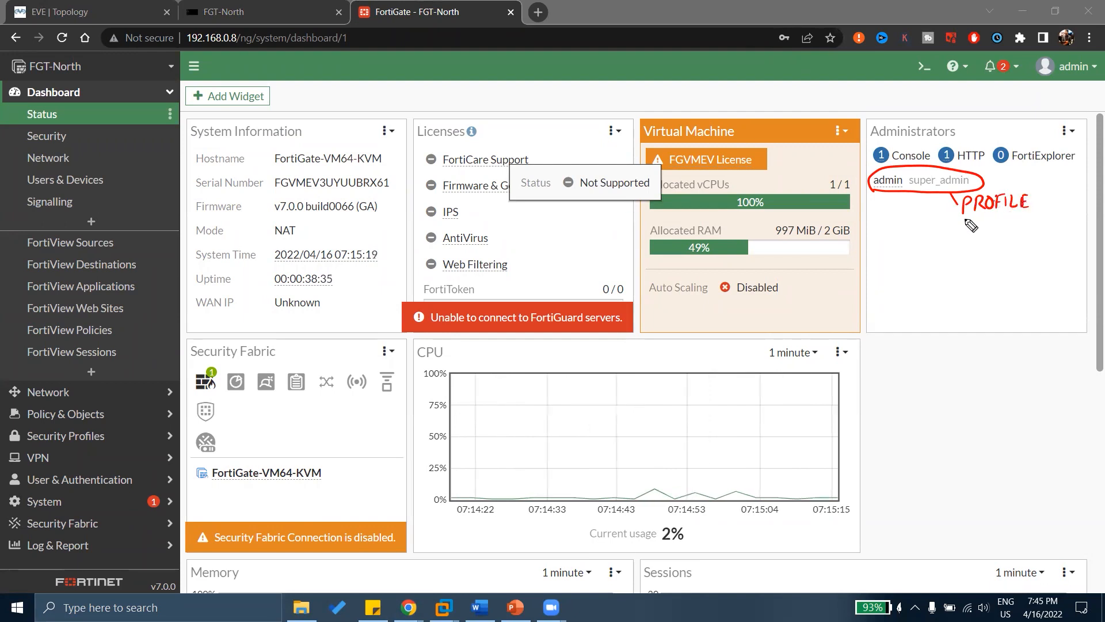
pyautogui.moveTo(958, 220); pyautogui.dragTo(1029, 213)
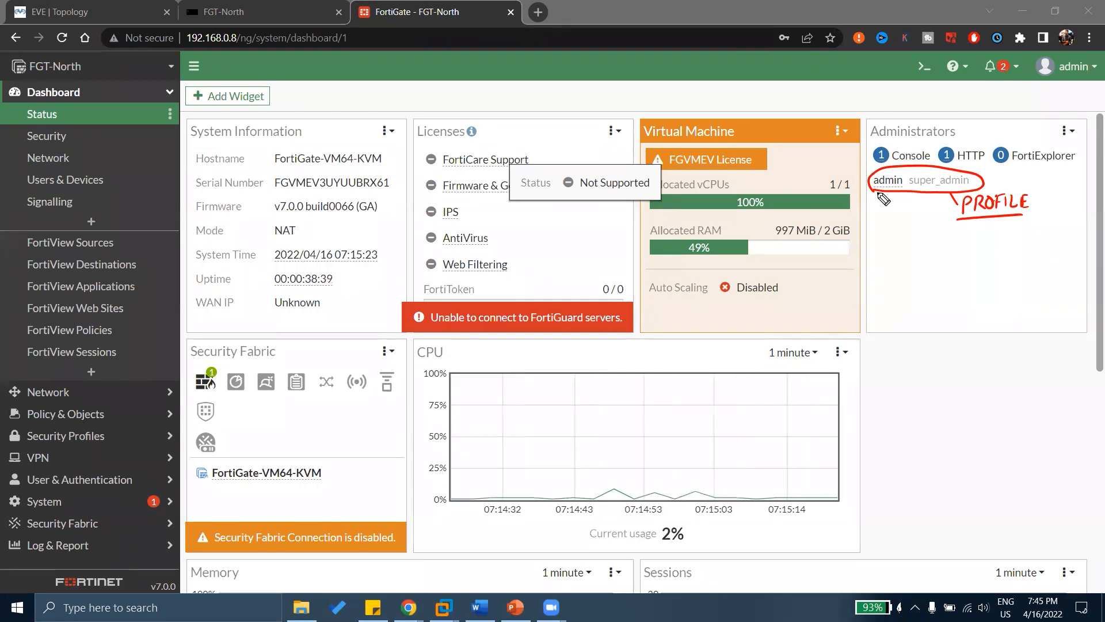
pyautogui.moveTo(878, 197); pyautogui.dragTo(879, 224)
pyautogui.moveTo(881, 221); pyautogui.dragTo(881, 231)
pyautogui.moveTo(890, 223); pyautogui.dragTo(897, 224)
pyautogui.moveTo(891, 231); pyautogui.dragTo(898, 229)
pyautogui.moveTo(908, 216)
pyautogui.mouseDown()
pyautogui.moveTo(907, 231)
pyautogui.moveTo(923, 220)
pyautogui.mouseUp()
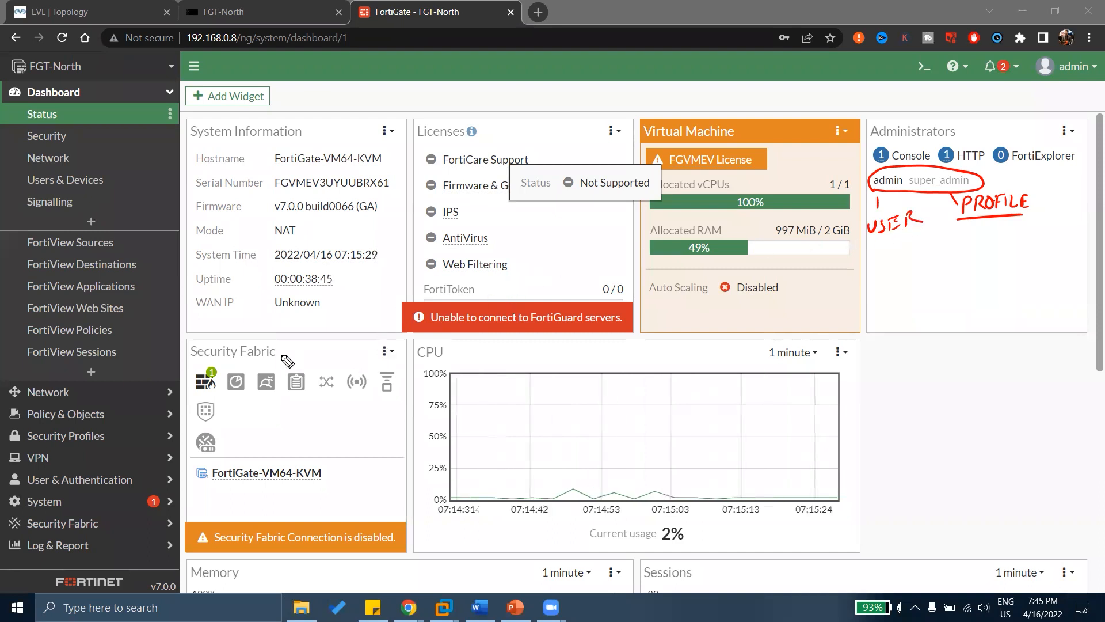
pyautogui.moveTo(285, 351); pyautogui.dragTo(317, 340)
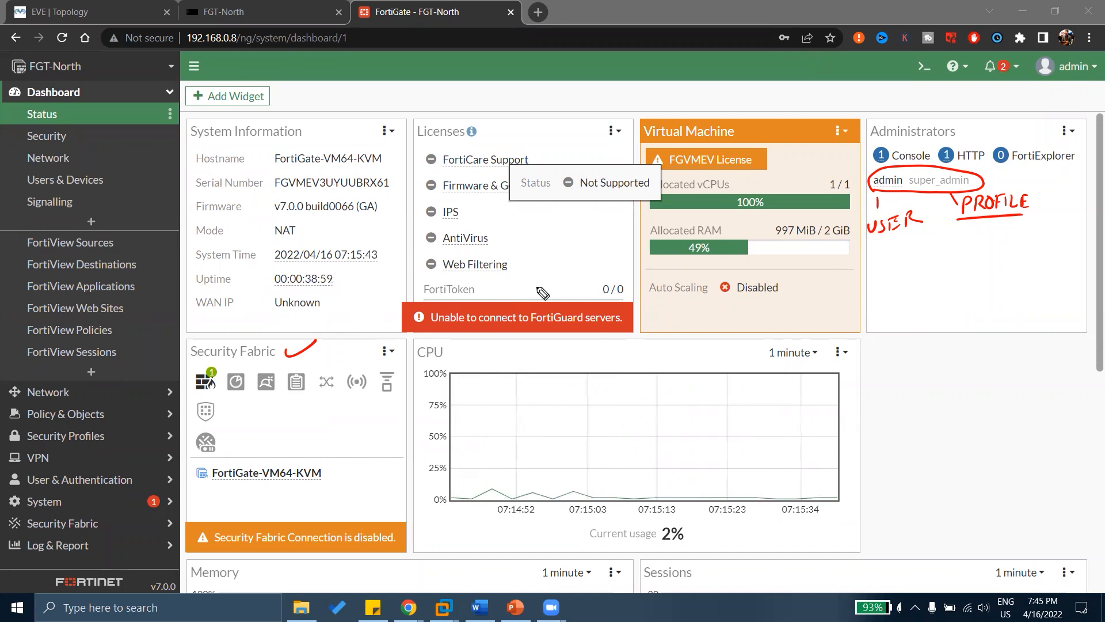
pyautogui.moveTo(702, 526)
pyautogui.mouseDown()
pyautogui.moveTo(625, 557)
pyautogui.moveTo(668, 520)
pyautogui.mouseUp()
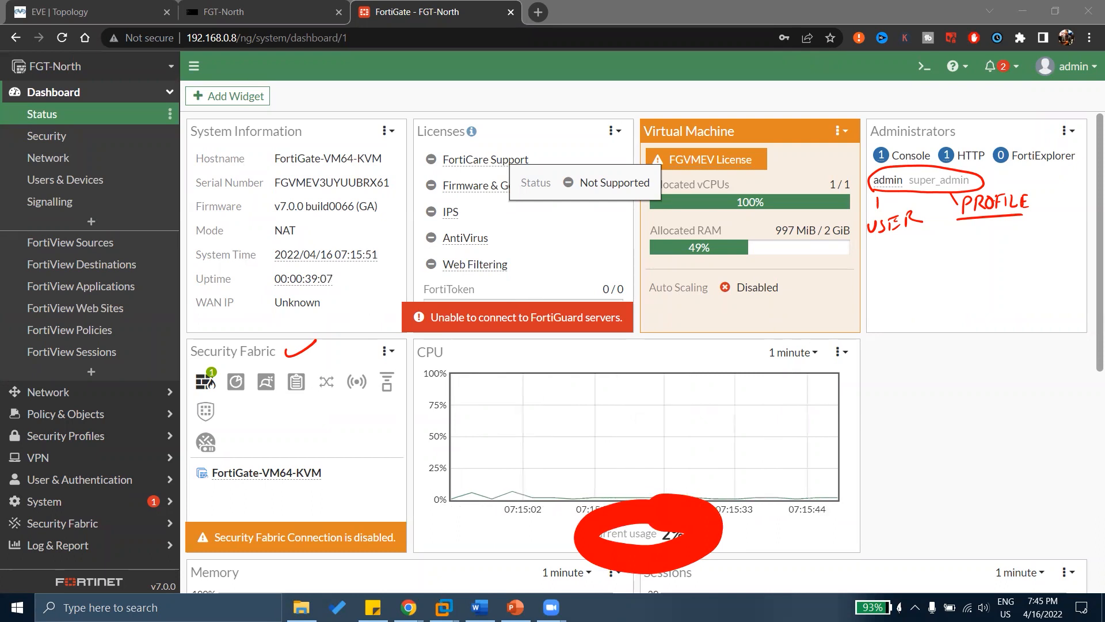
pyautogui.press('e')
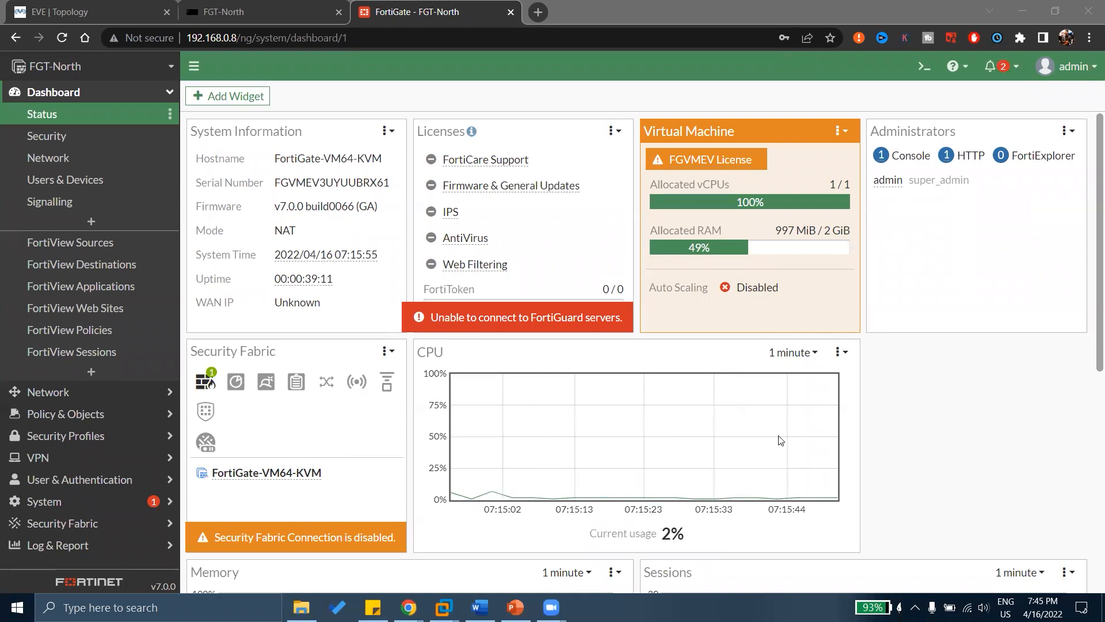
# Scroll to the Memory and Sessions charts and review CPU time-range options, keeping 1 minute.
pyautogui.scroll(-3, 779, 439)
pyautogui.scroll(-1, 779, 439)
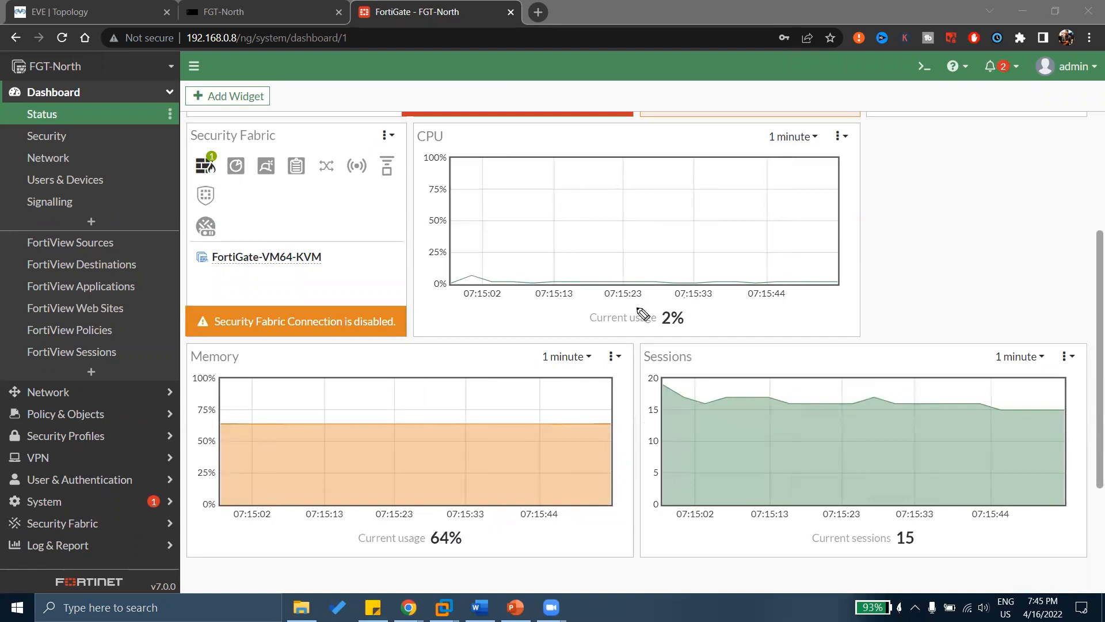
pyautogui.moveTo(643, 315); pyautogui.dragTo(671, 340)
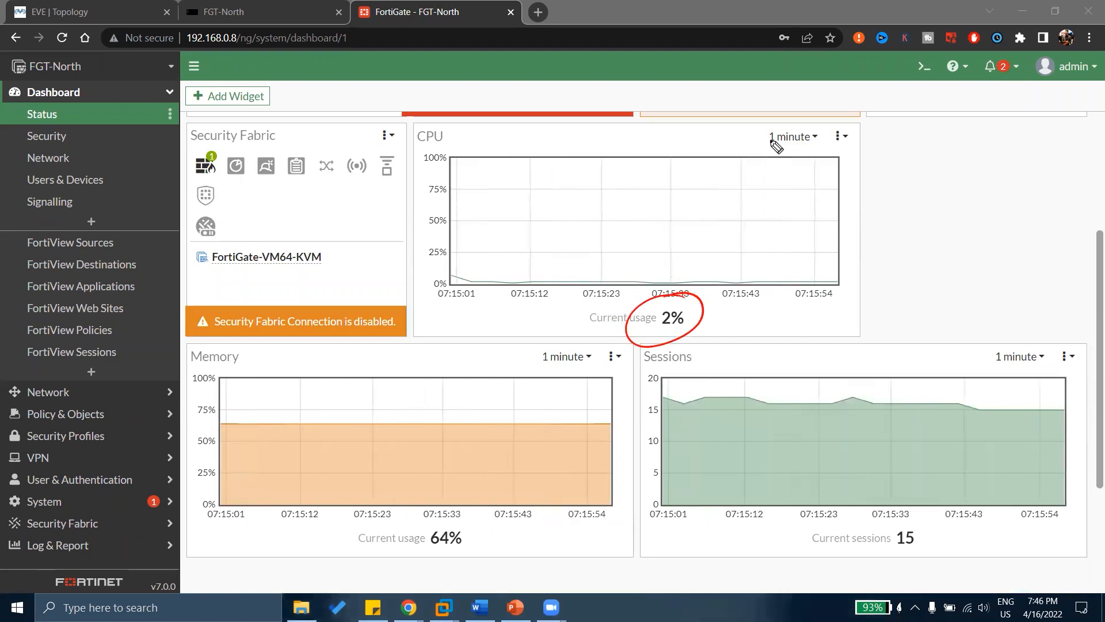
pyautogui.moveTo(766, 145); pyautogui.dragTo(822, 145)
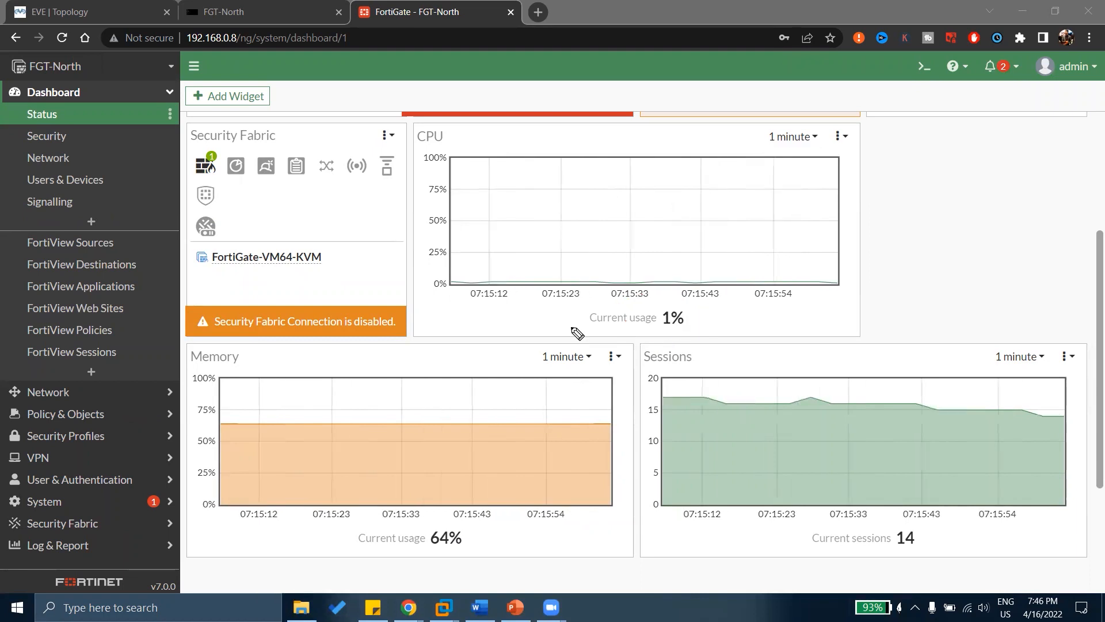
pyautogui.click(813, 138)
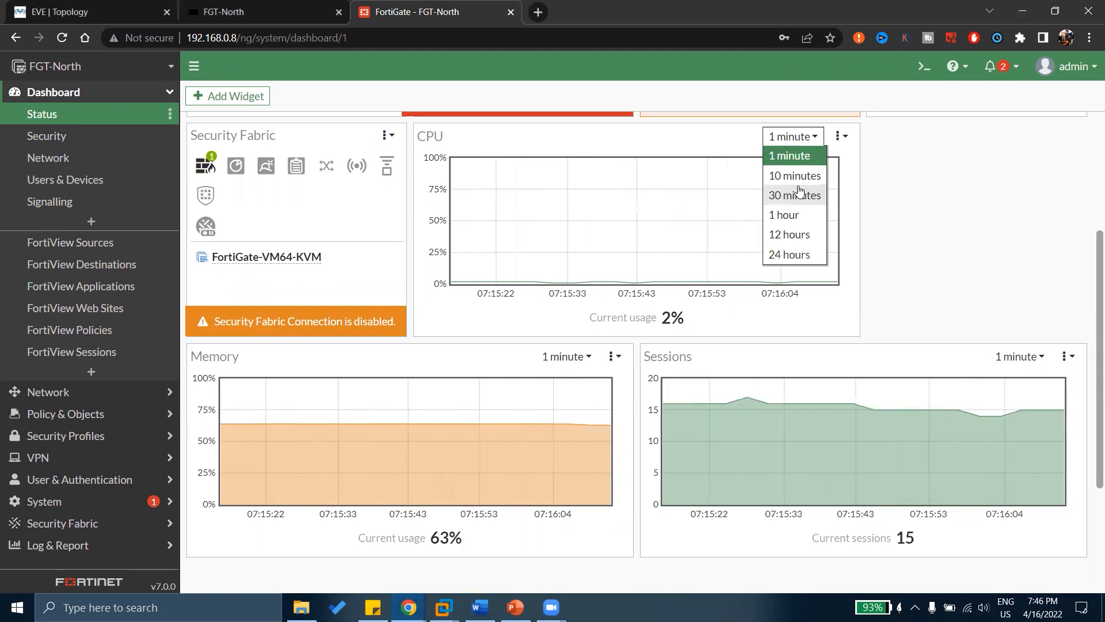
pyautogui.moveTo(872, 217)
pyautogui.mouseDown()
pyautogui.moveTo(885, 202)
pyautogui.moveTo(928, 200)
pyautogui.moveTo(959, 180)
pyautogui.moveTo(1025, 183)
pyautogui.moveTo(1036, 203)
pyautogui.mouseUp()
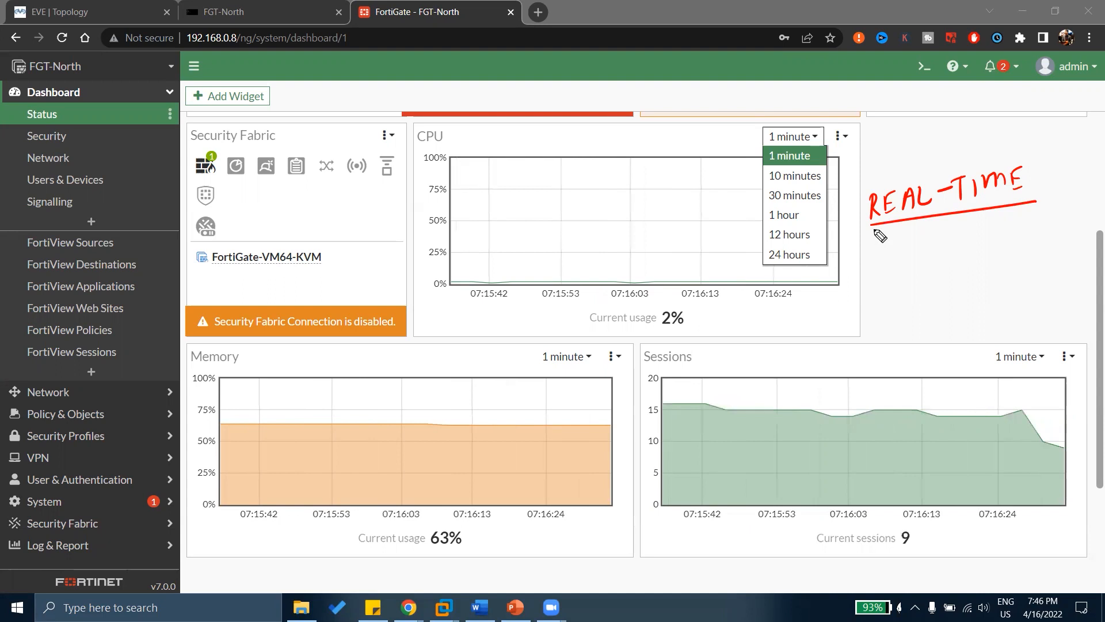
pyautogui.moveTo(746, 173)
pyautogui.mouseDown()
pyautogui.moveTo(765, 167)
pyautogui.moveTo(764, 229)
pyautogui.mouseUp()
pyautogui.moveTo(741, 266); pyautogui.dragTo(766, 253)
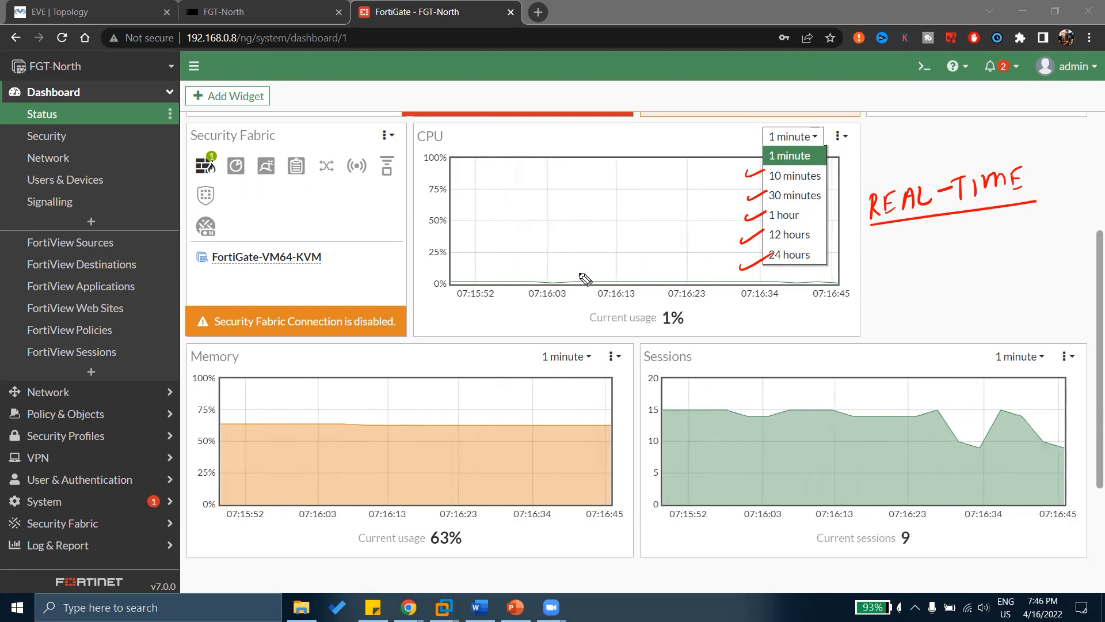
pyautogui.hotkey('ctrl', 'shift', '7')
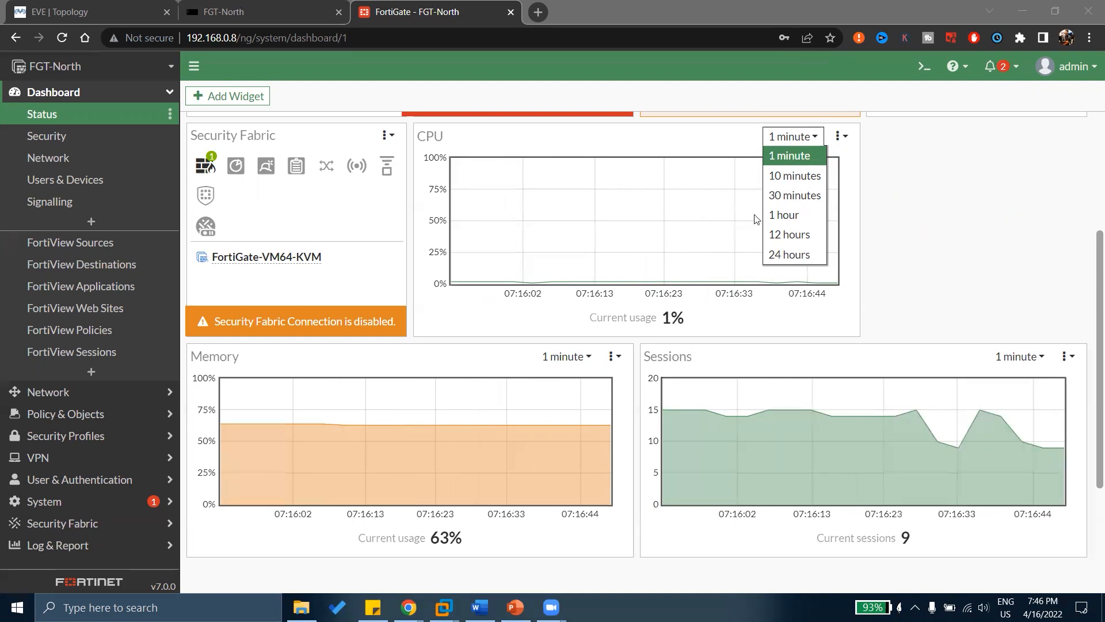
pyautogui.click(864, 233)
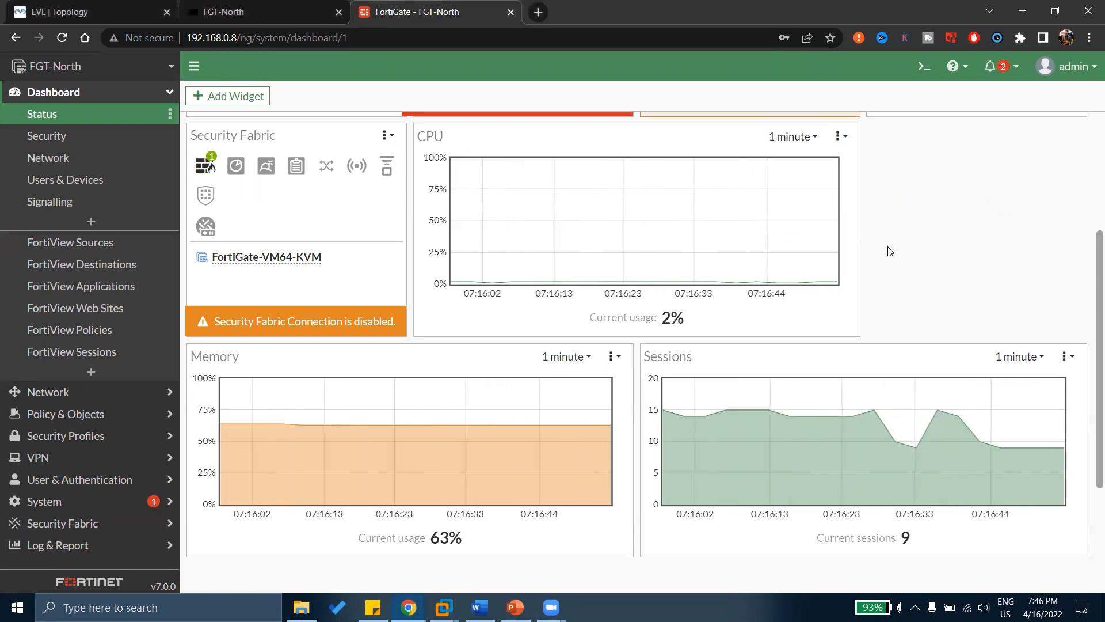
pyautogui.click(577, 360)
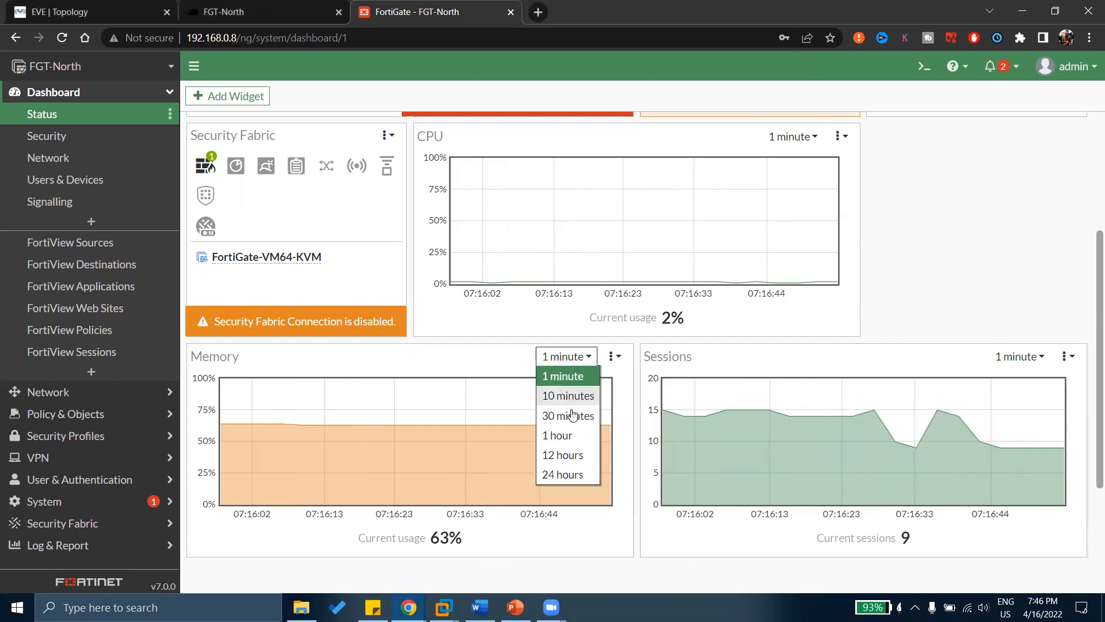
pyautogui.click(1039, 357)
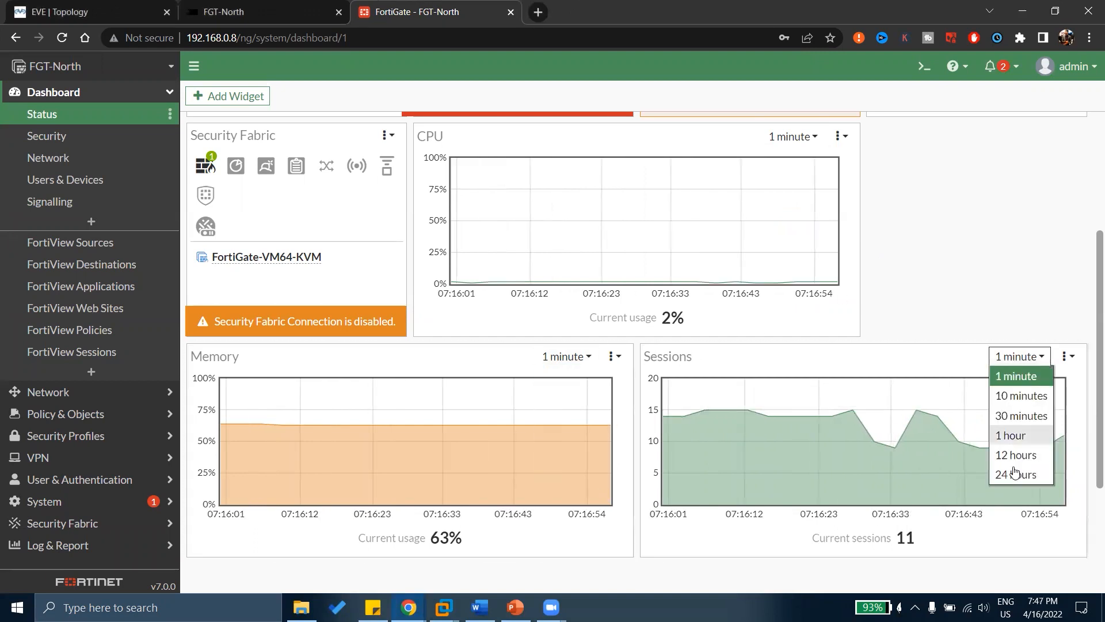
pyautogui.click(983, 309)
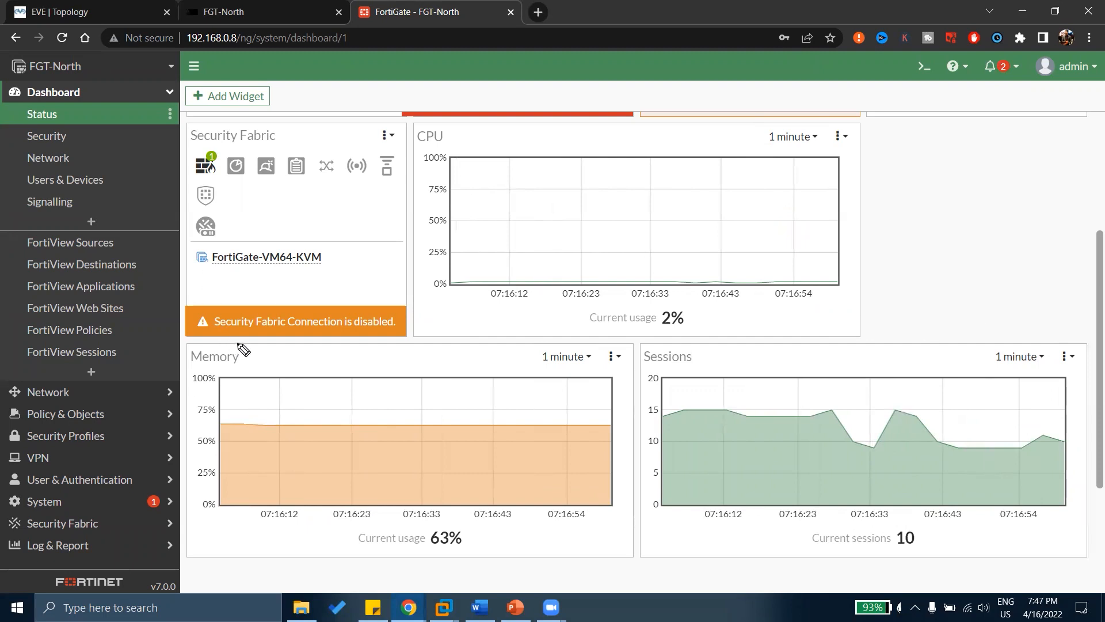
pyautogui.moveTo(233, 340); pyautogui.dragTo(230, 357)
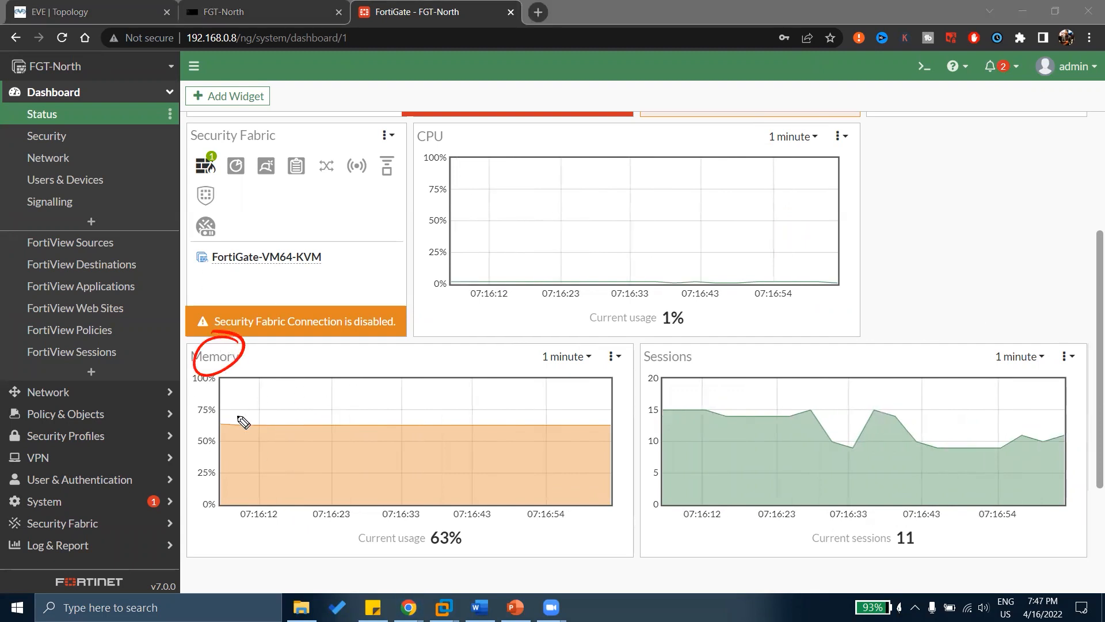
pyautogui.moveTo(460, 538); pyautogui.dragTo(466, 562)
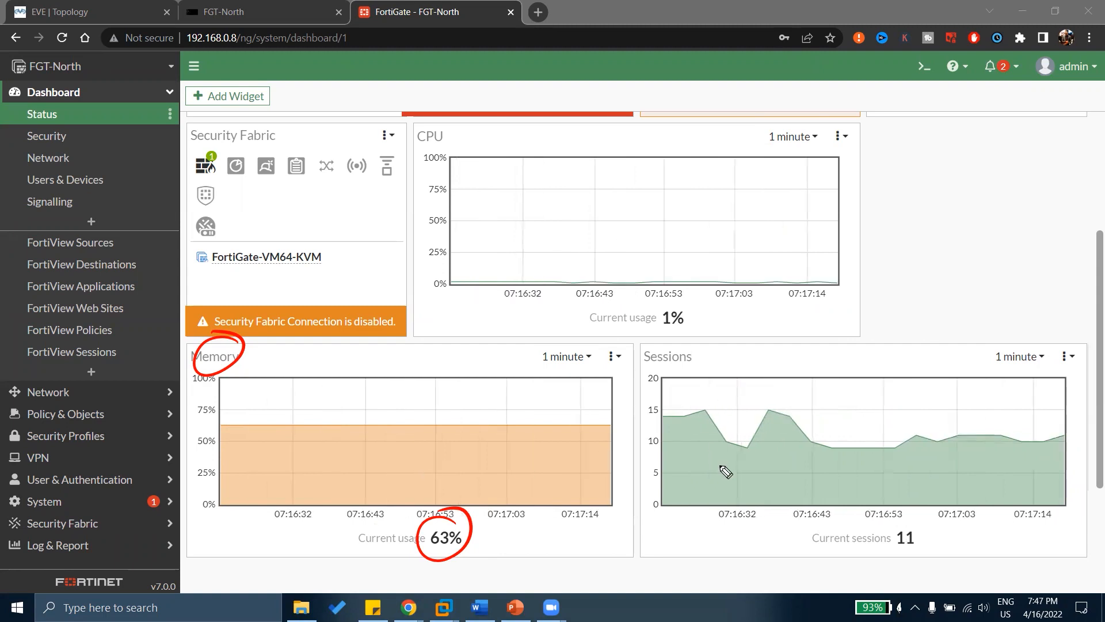
pyautogui.moveTo(928, 526)
pyautogui.mouseDown()
pyautogui.moveTo(897, 511)
pyautogui.moveTo(931, 527)
pyautogui.moveTo(924, 533)
pyautogui.mouseUp()
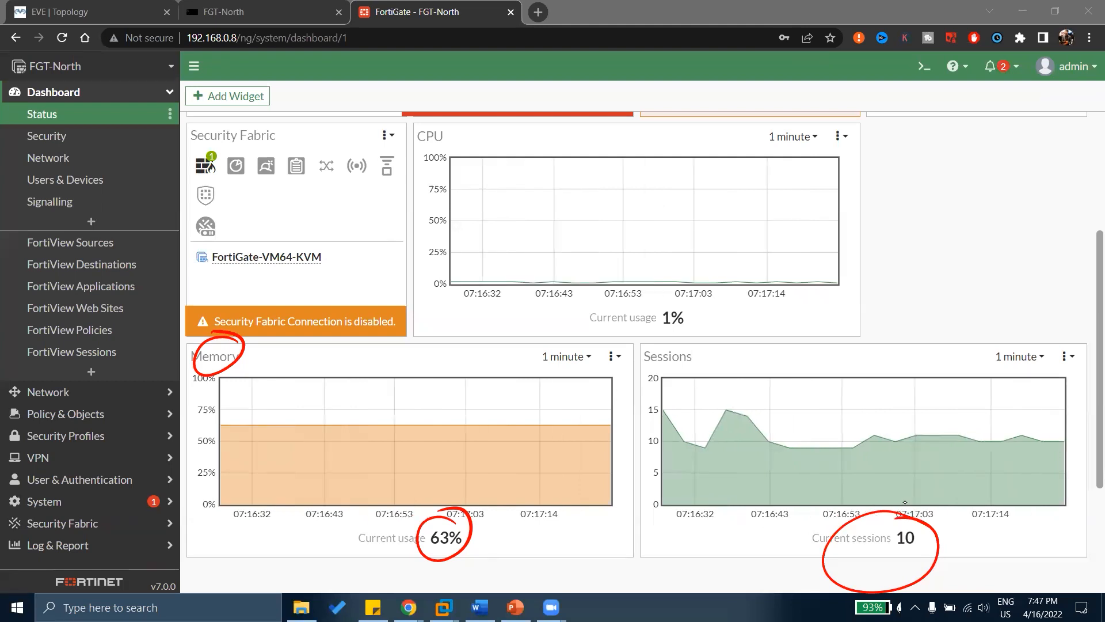
pyautogui.click(82, 3)
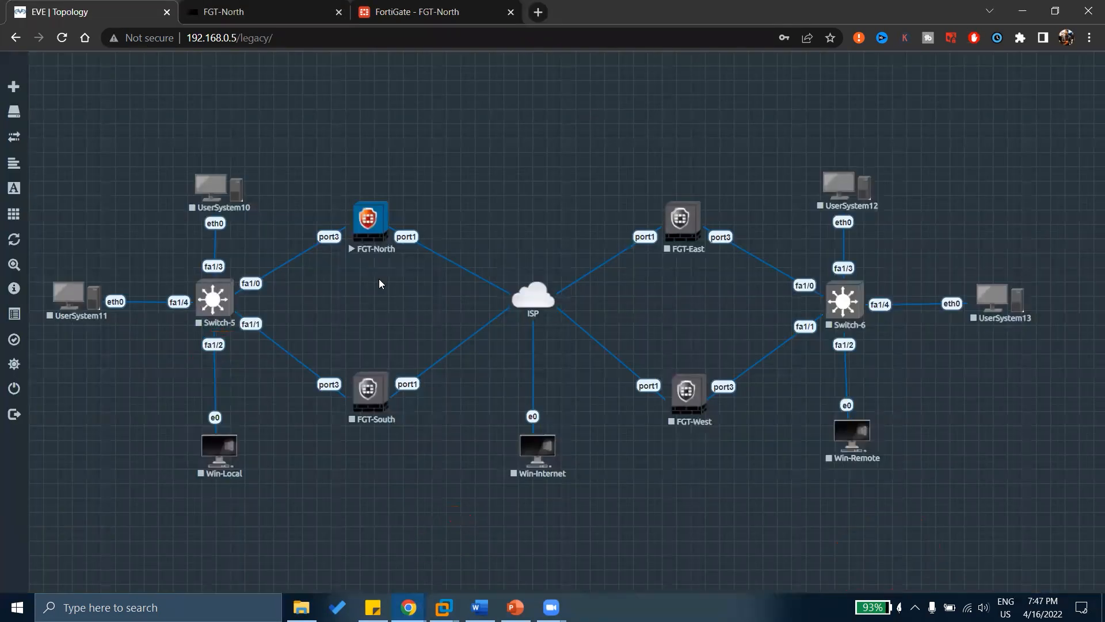
pyautogui.click(413, 8)
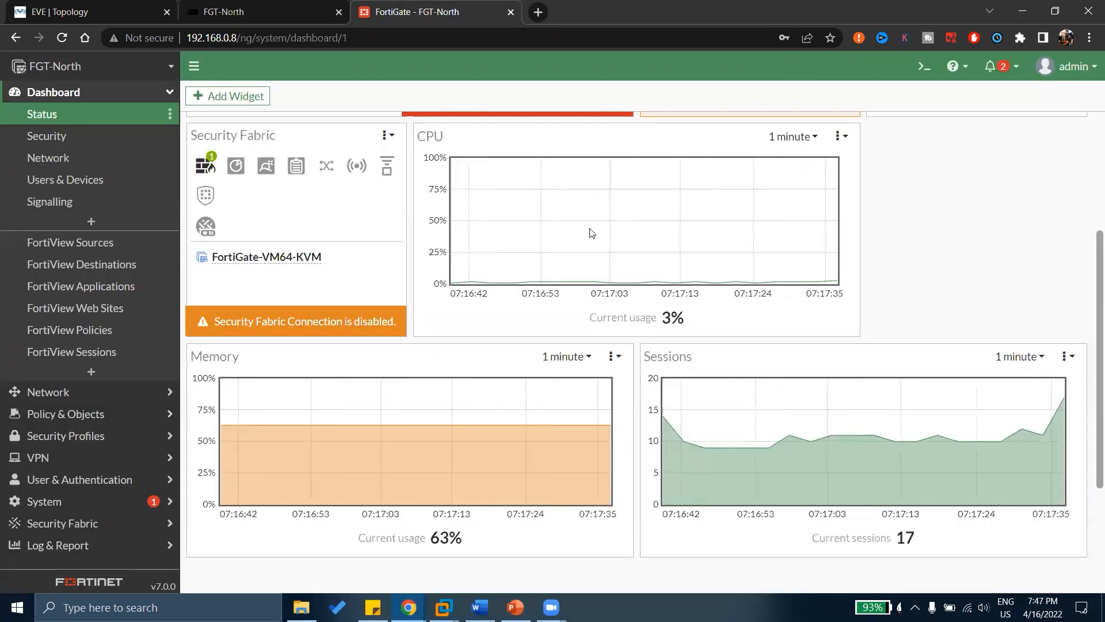
# Change the Sessions chart's time range from 1 minute to 30 minutes.
pyautogui.click(1018, 357)
pyautogui.click(1019, 416)
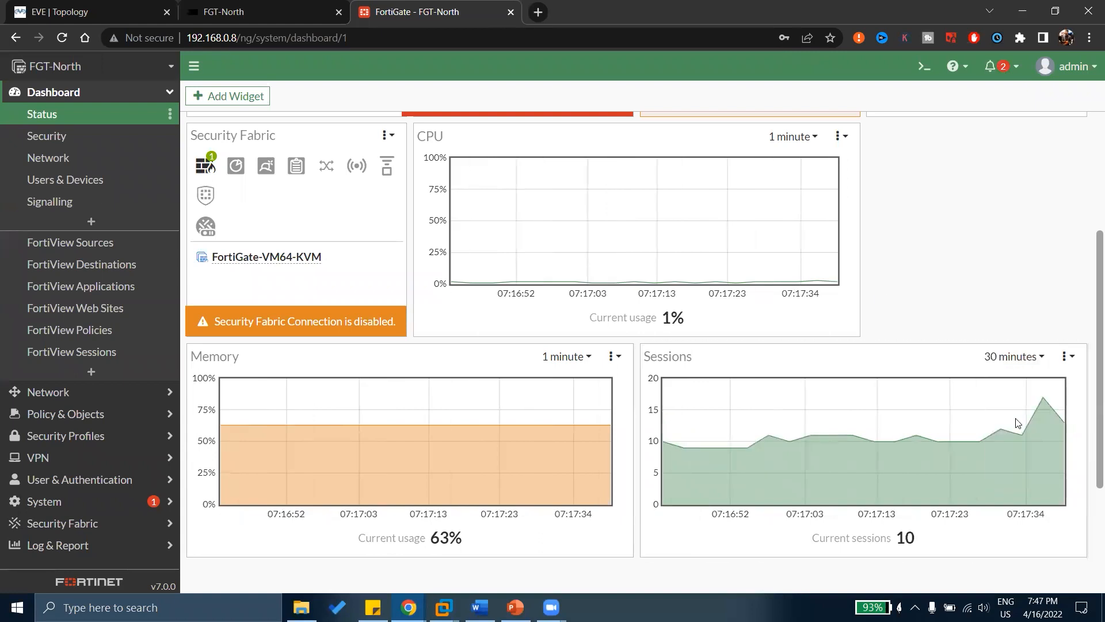
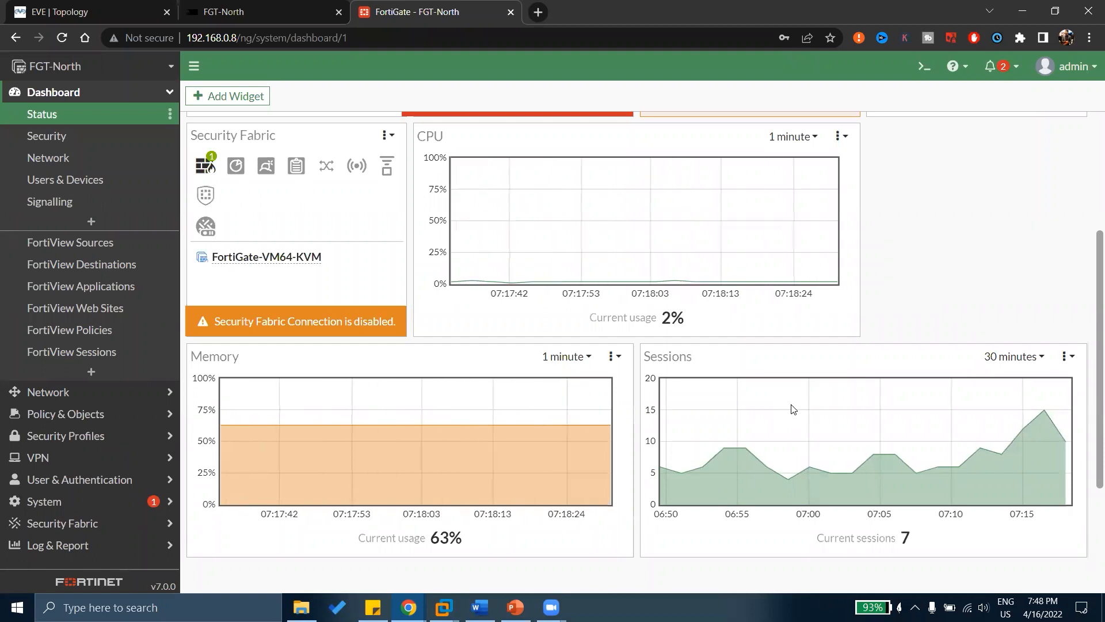
# Go from the Security dashboard to the Network dashboard, where Routing lists one static and one connected route.
pyautogui.scroll(-3, 789, 367)
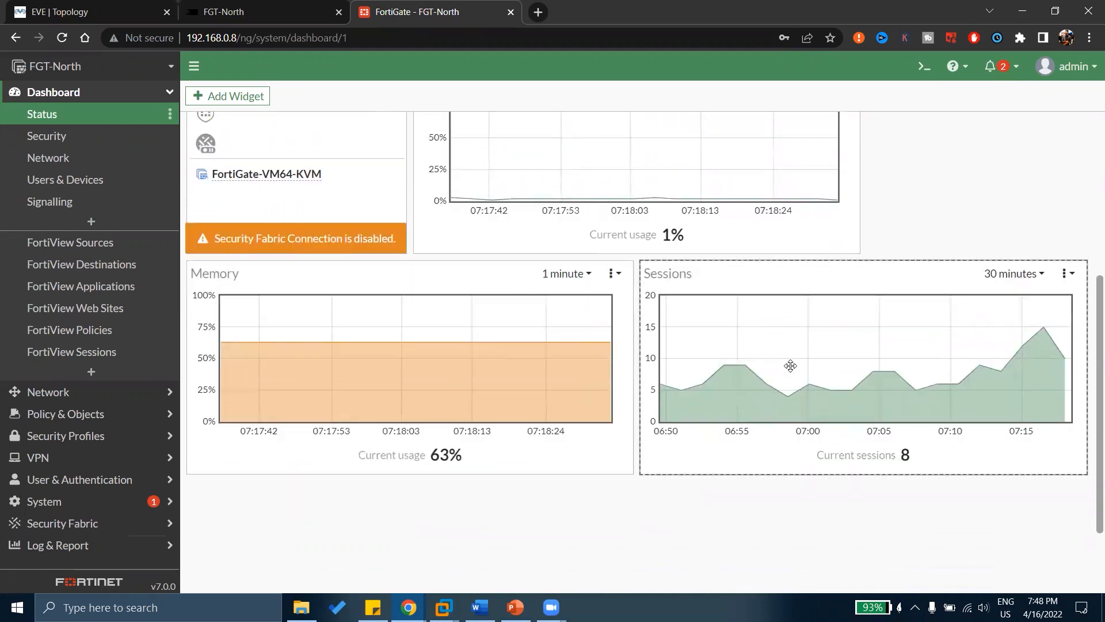
pyautogui.scroll(3, 789, 370)
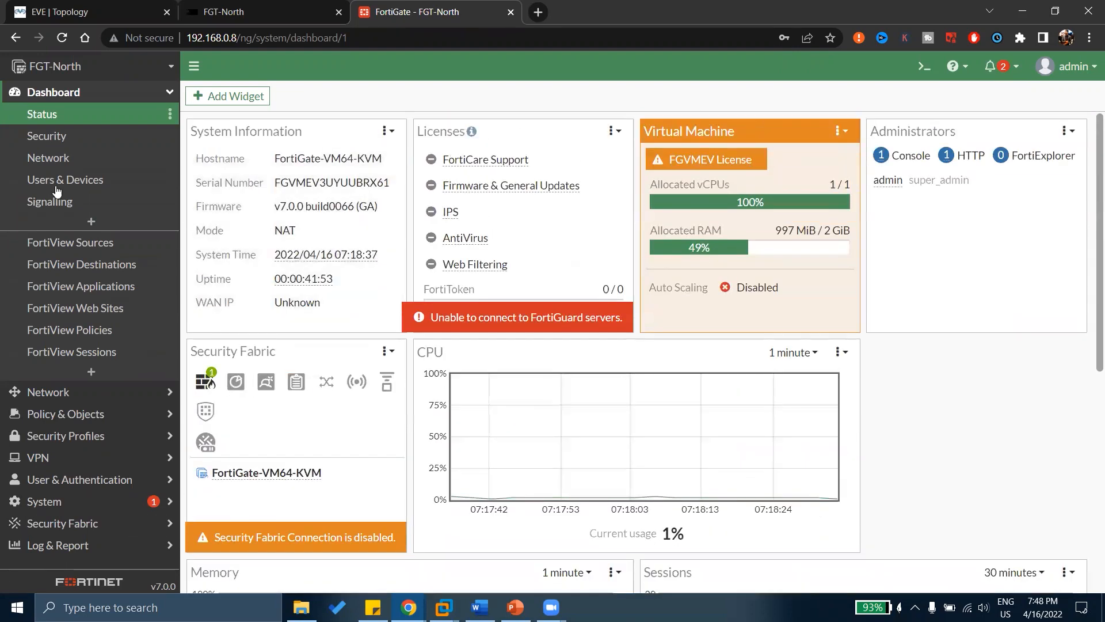
pyautogui.click(56, 139)
pyautogui.click(59, 162)
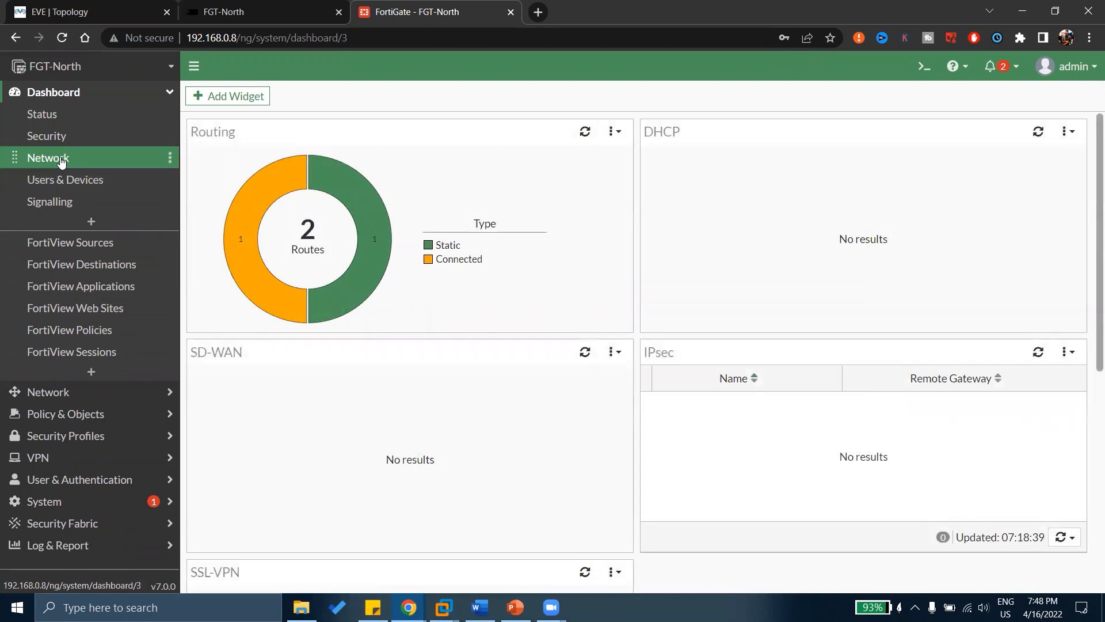
# Look through the Security dashboard widgets, then open the Users & Devices dashboard, where every widget is empty.
pyautogui.moveTo(364, 215)
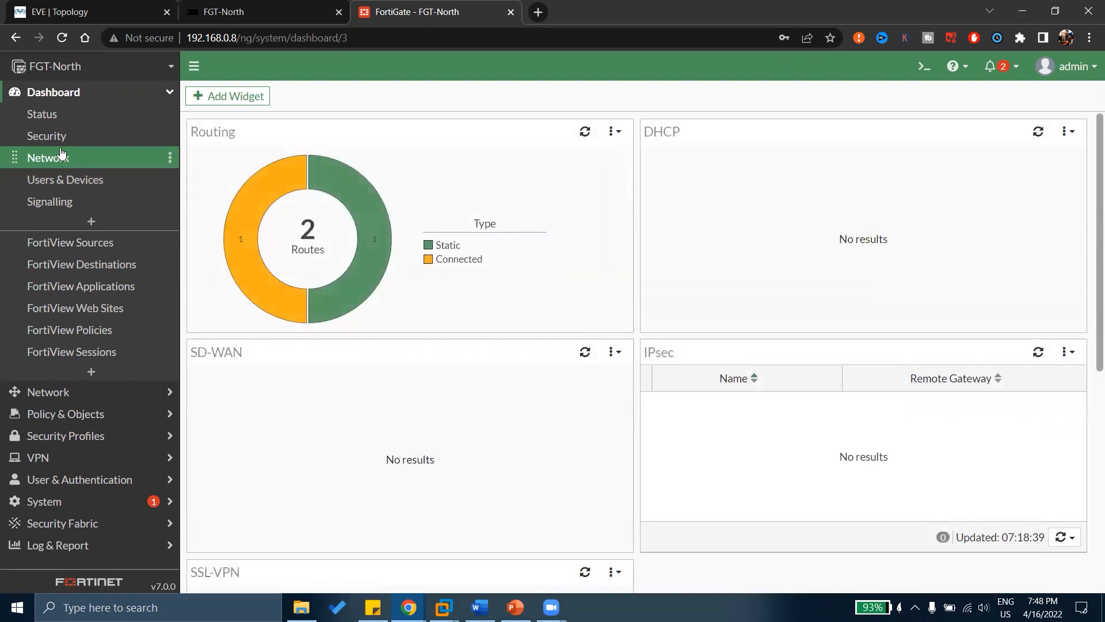
pyautogui.click(60, 138)
pyautogui.moveTo(205, 239)
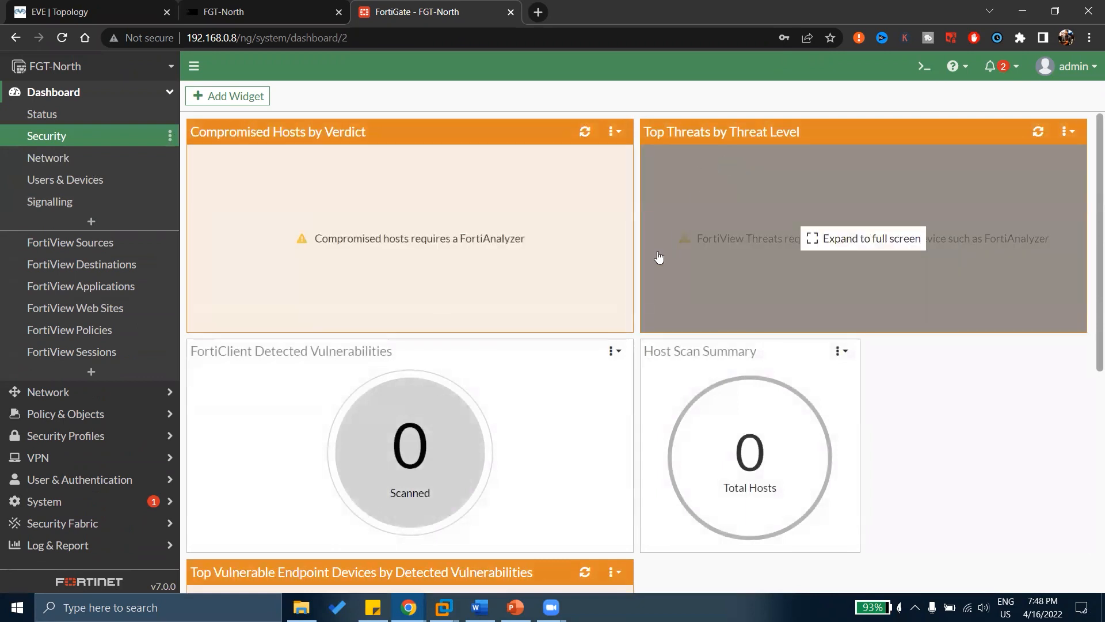
pyautogui.moveTo(296, 378)
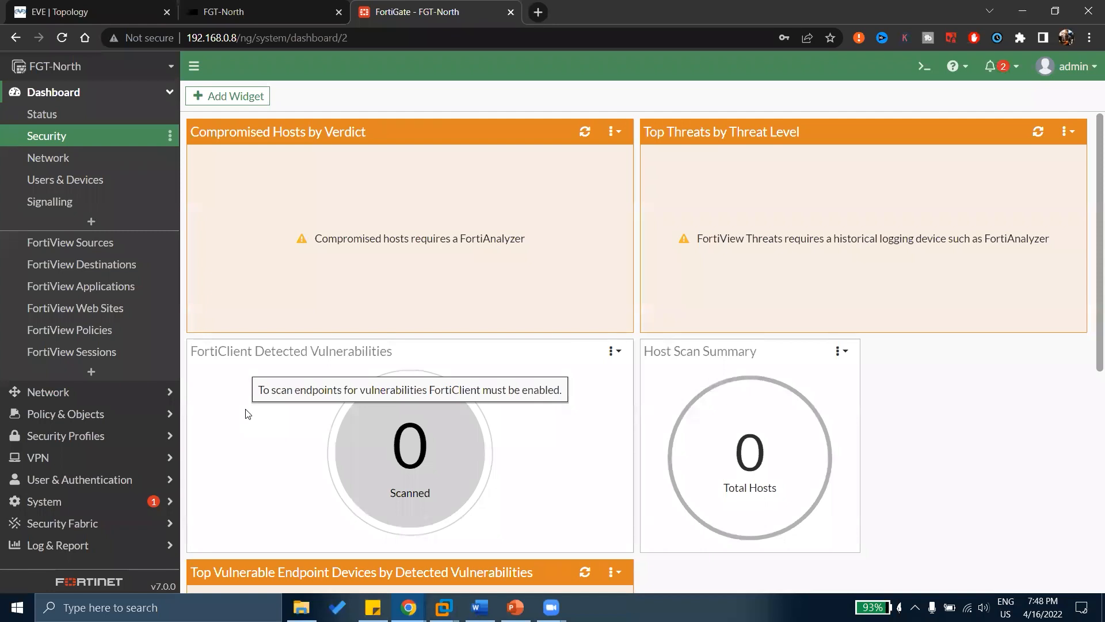
pyautogui.scroll(-3, 748, 397)
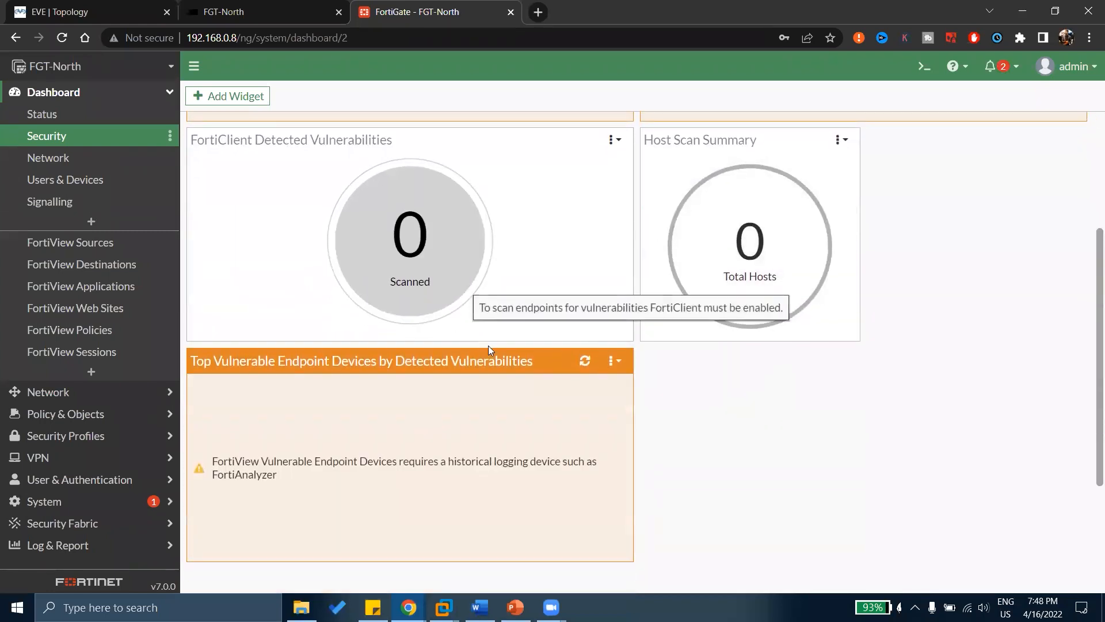
pyautogui.moveTo(521, 405)
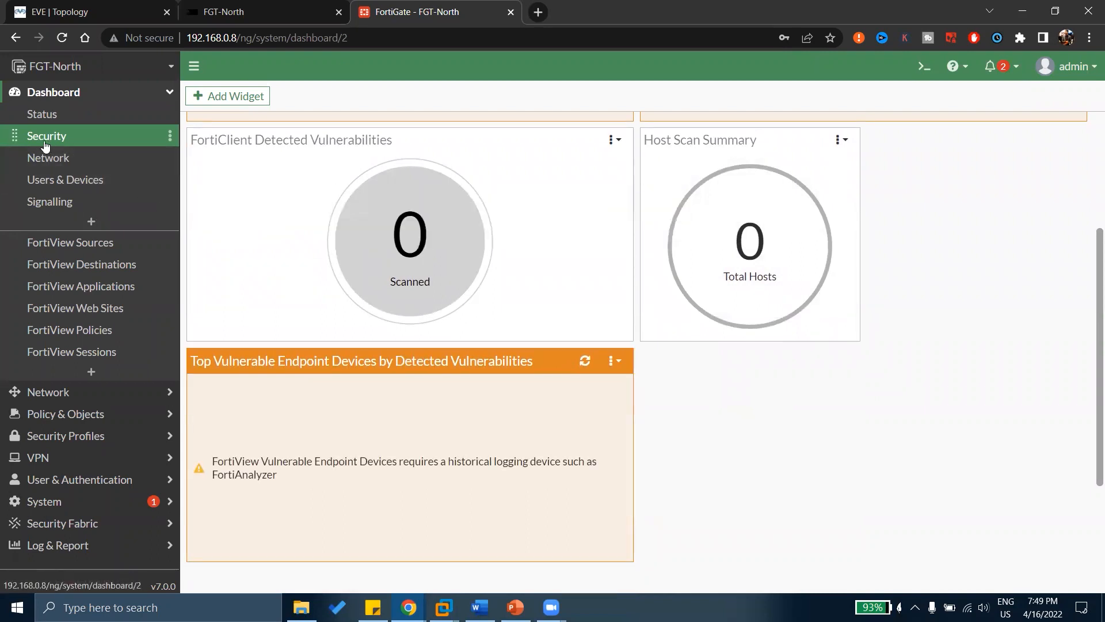
pyautogui.moveTo(433, 249)
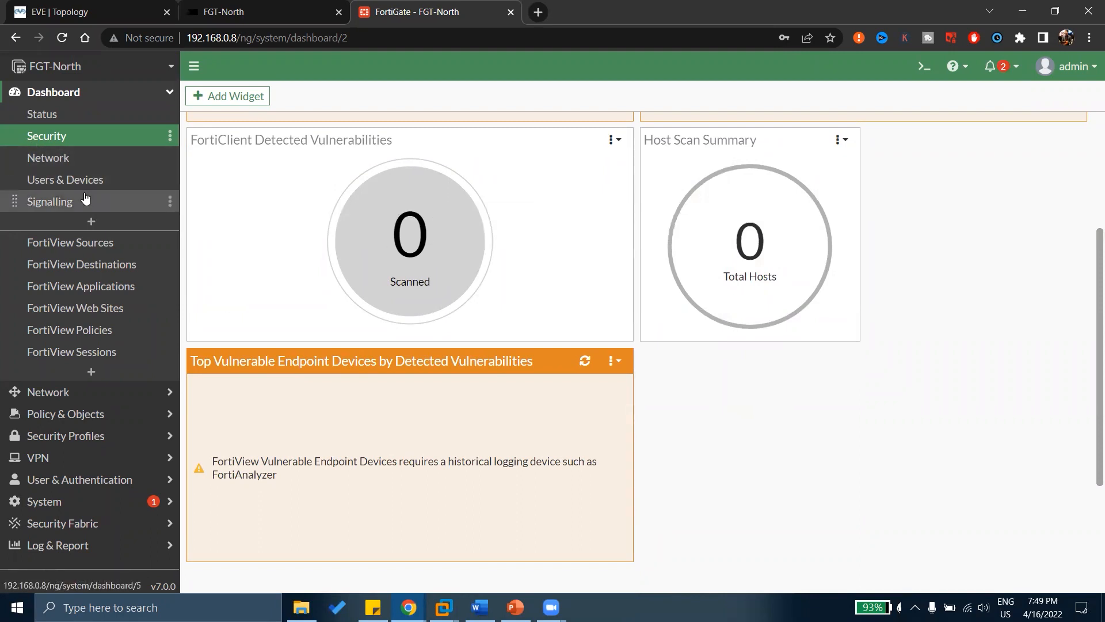
pyautogui.click(81, 191)
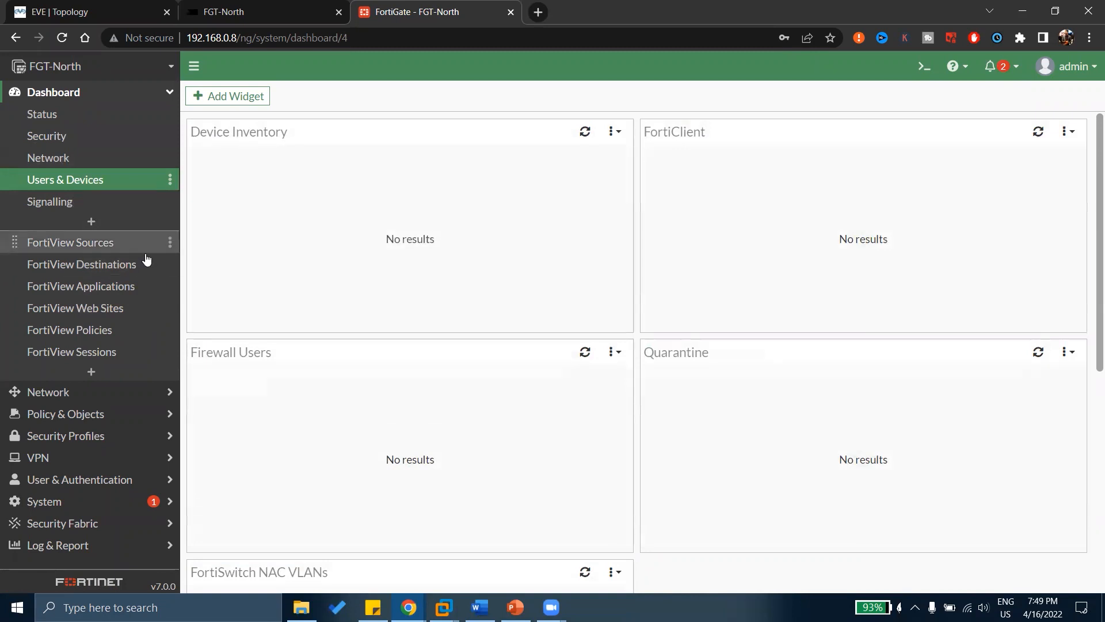
# Open FortiView Sources by Bytes and check its time-range choices, leaving it set to now.
pyautogui.click(91, 249)
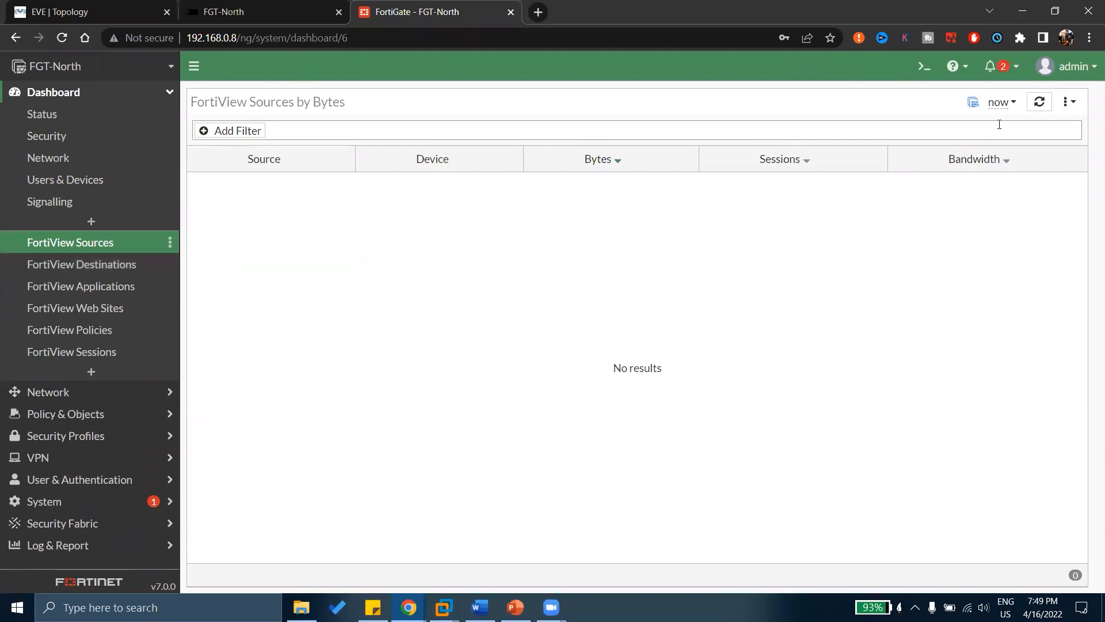
pyautogui.click(1013, 103)
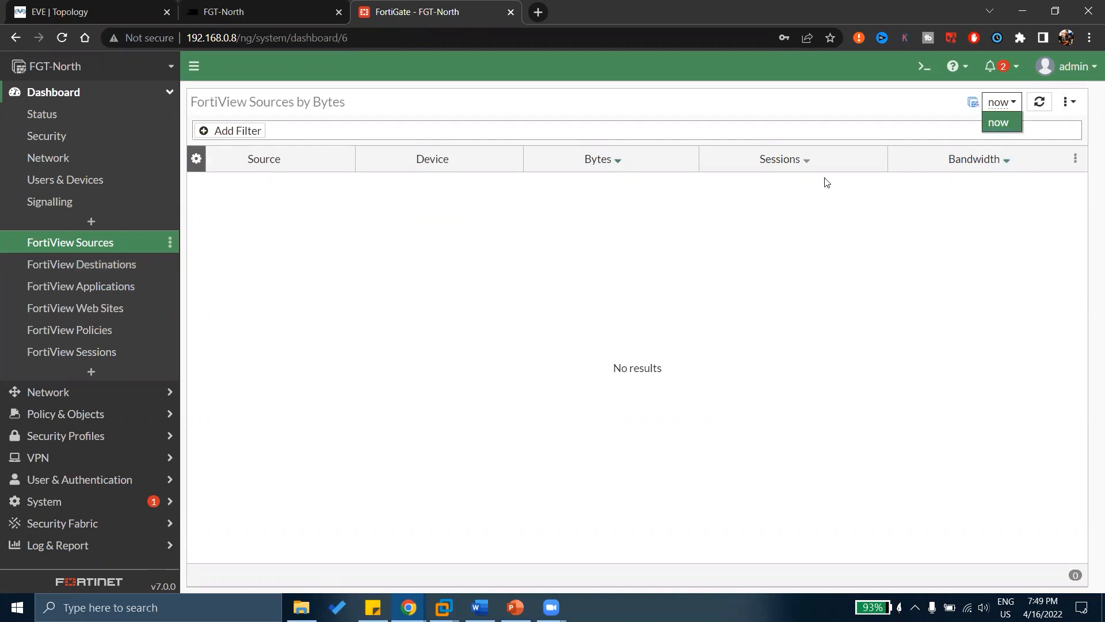
pyautogui.click(332, 290)
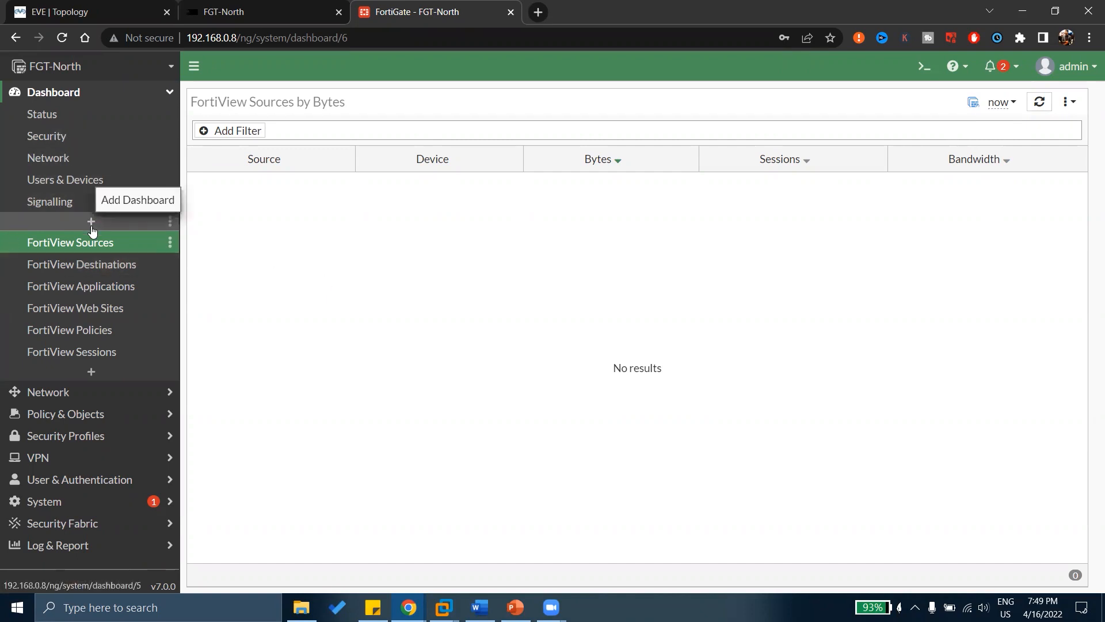
# Open Network > Interfaces and briefly check the FGT-North CLI session.
pyautogui.click(54, 392)
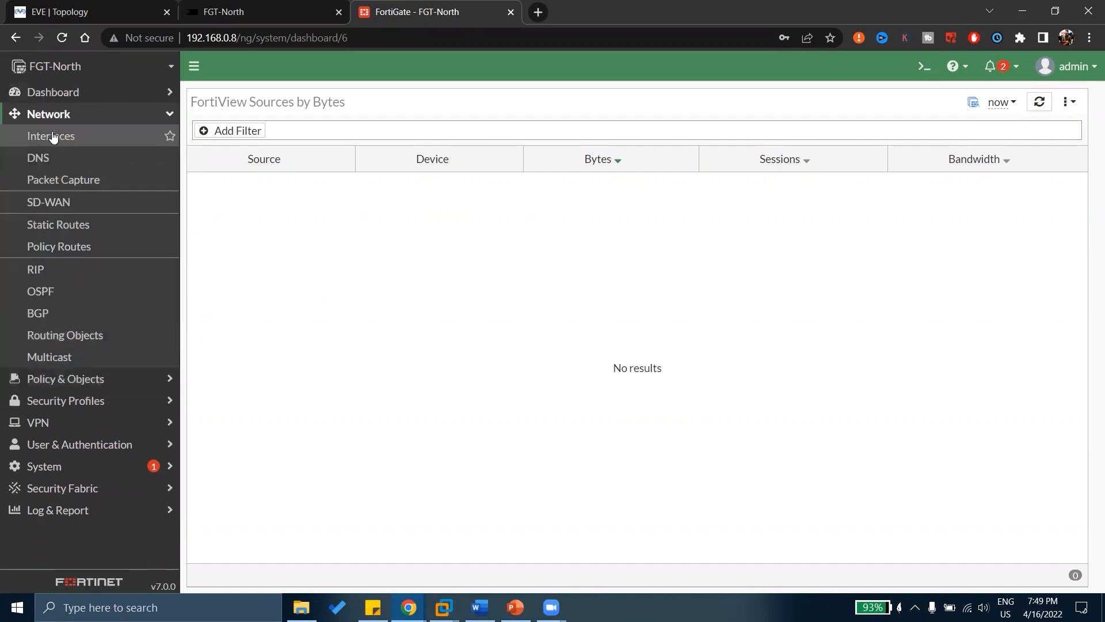
pyautogui.click(55, 139)
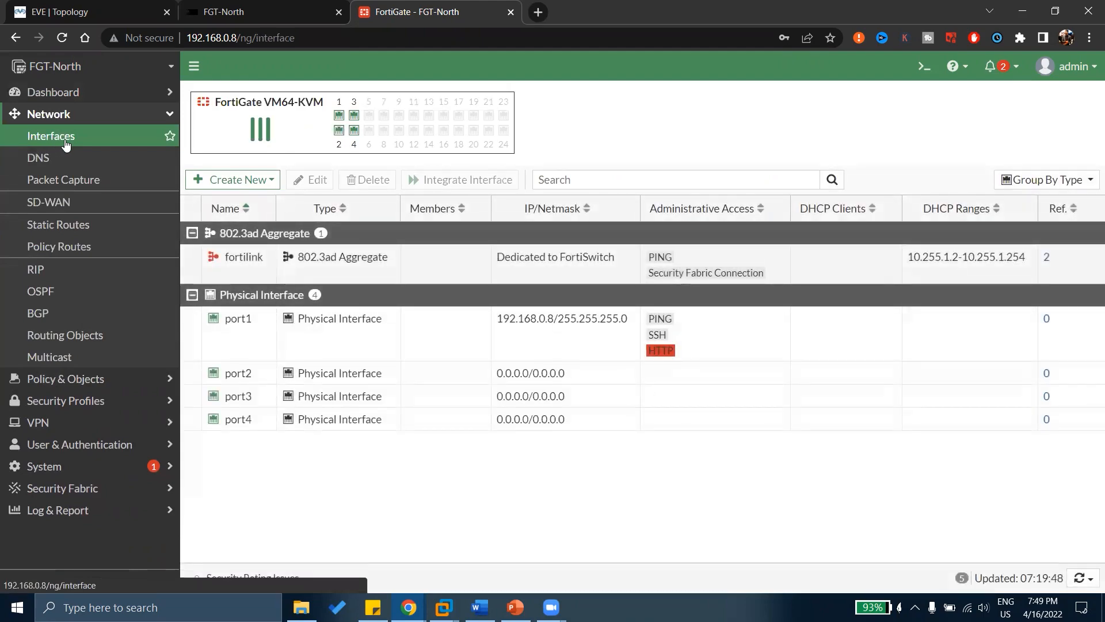
pyautogui.click(256, 13)
pyautogui.scroll(10, 272, 268)
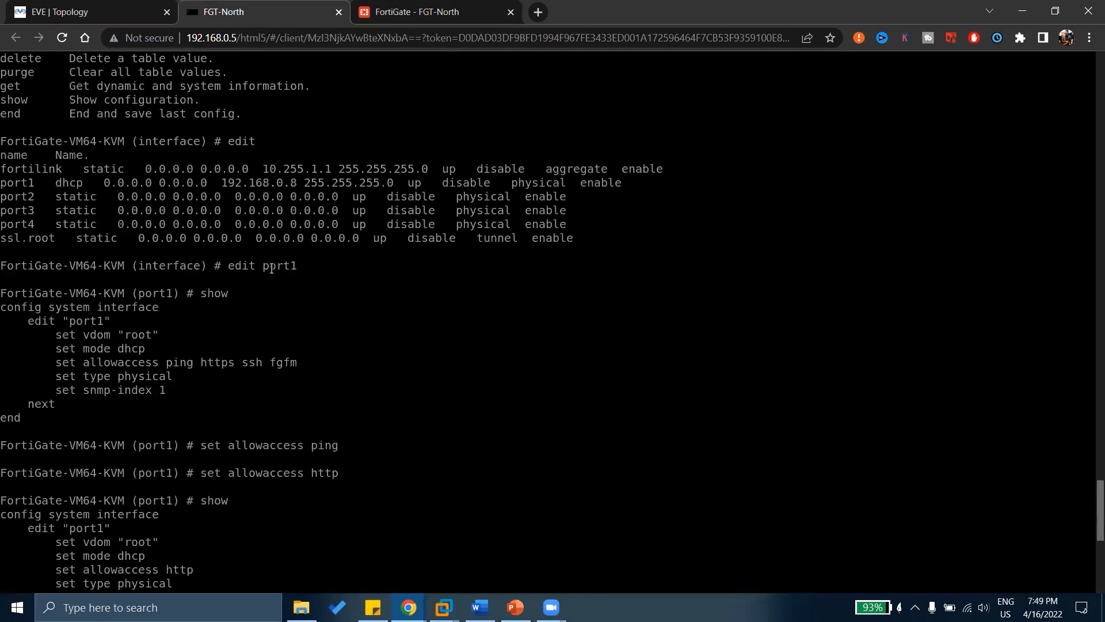
pyautogui.scroll(20, 271, 267)
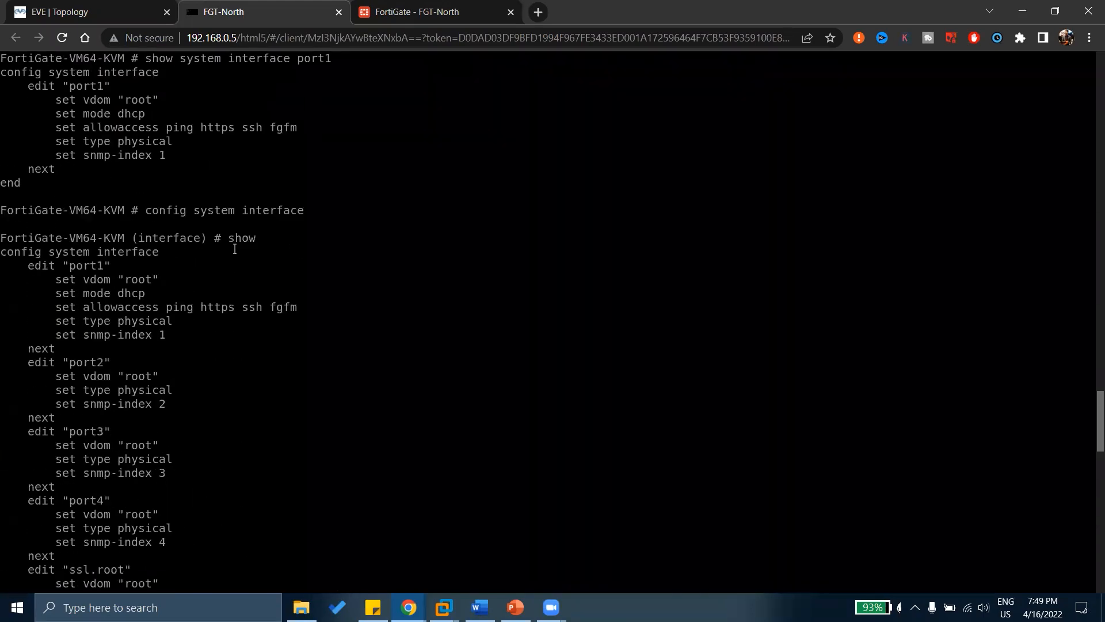
pyautogui.click(381, 11)
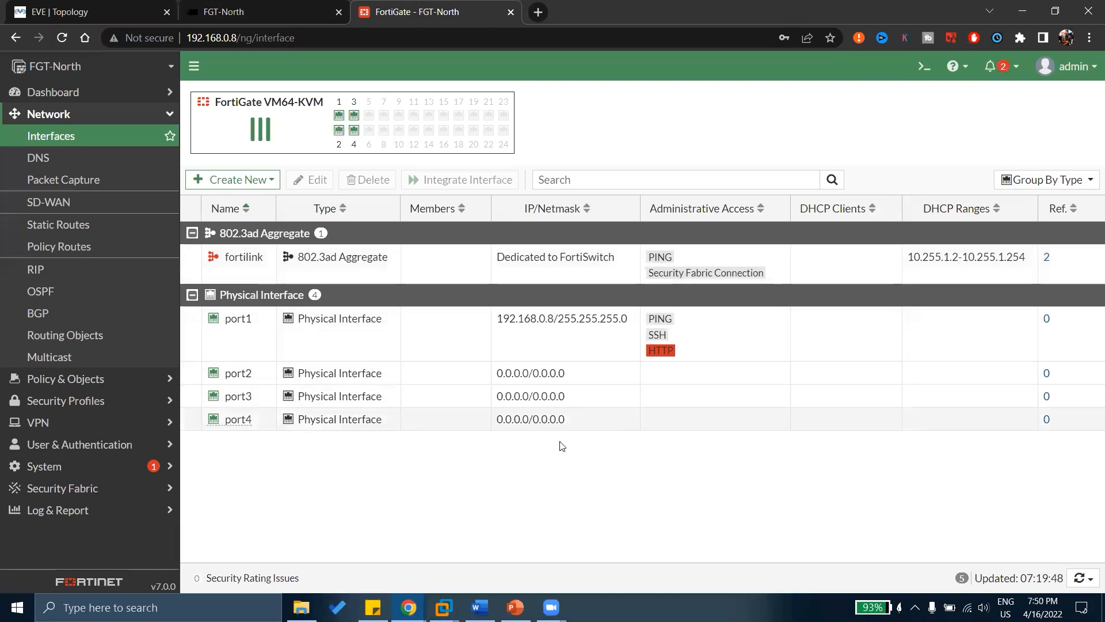
# Select the port1 row, configured as 192.168.0.8/255.255.255.0.
pyautogui.click(453, 338)
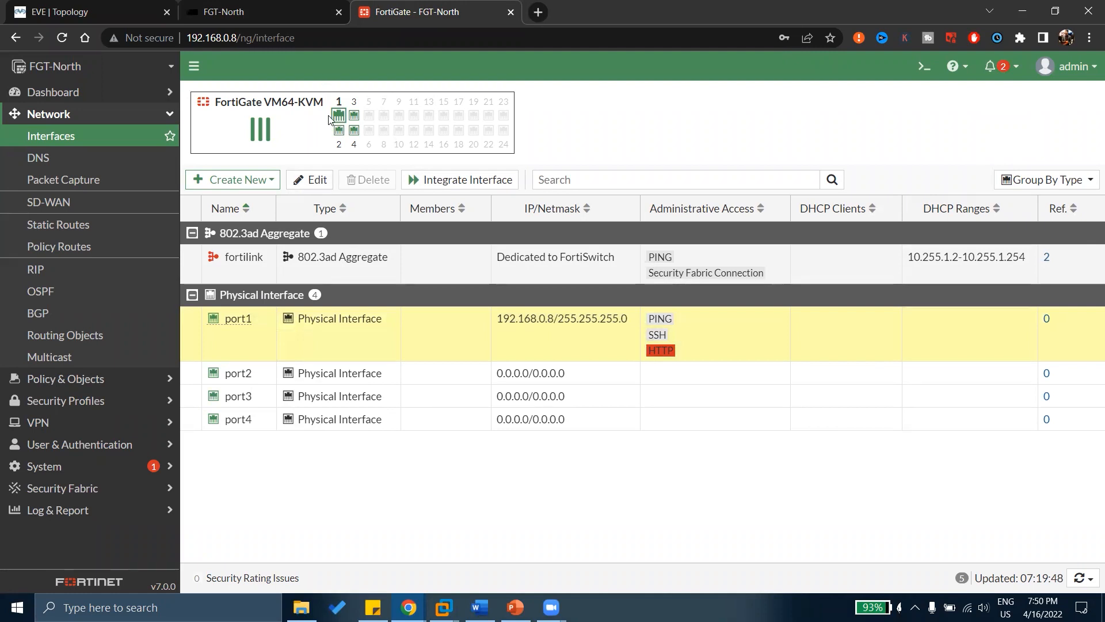
pyautogui.moveTo(339, 117)
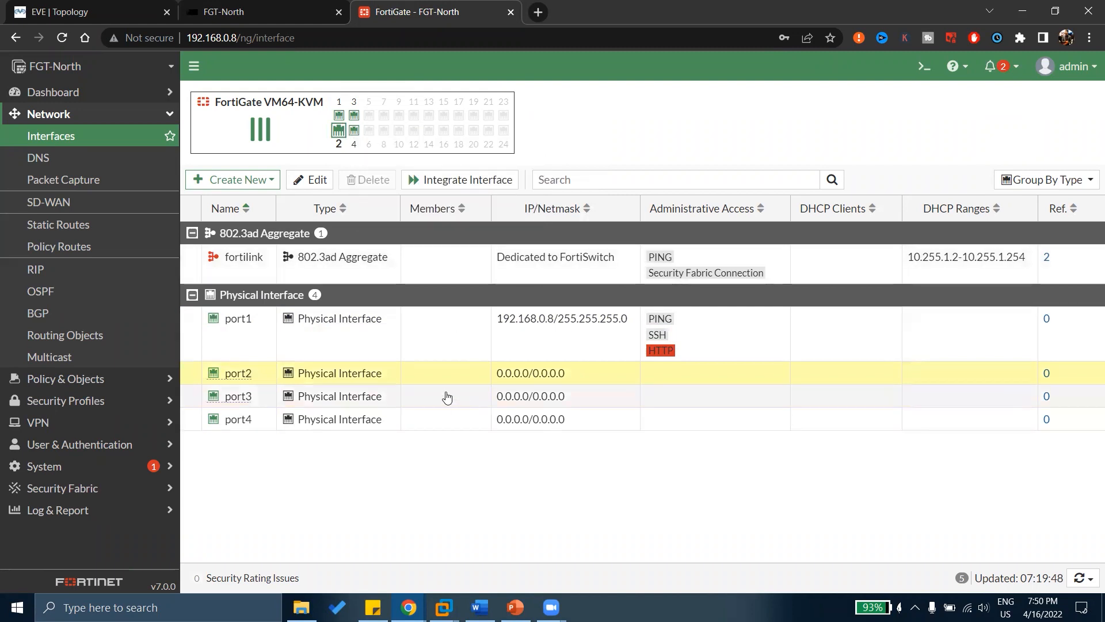
pyautogui.moveTo(355, 134)
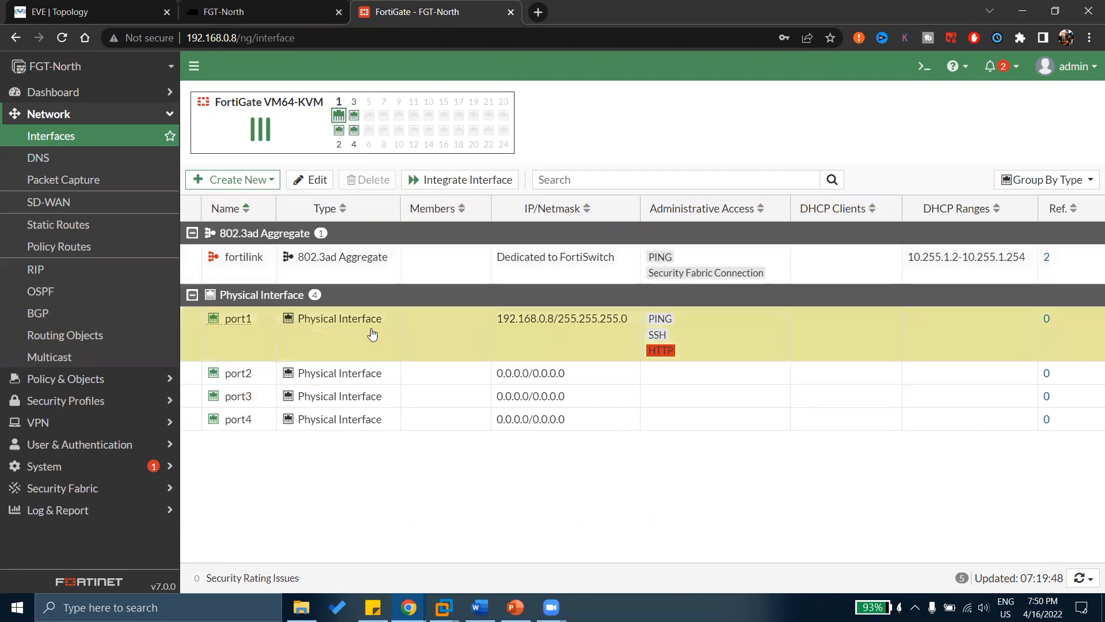
# Open port1 for editing and give it the alias WAN.
pyautogui.rightClick(394, 343)
pyautogui.rightClick(428, 340)
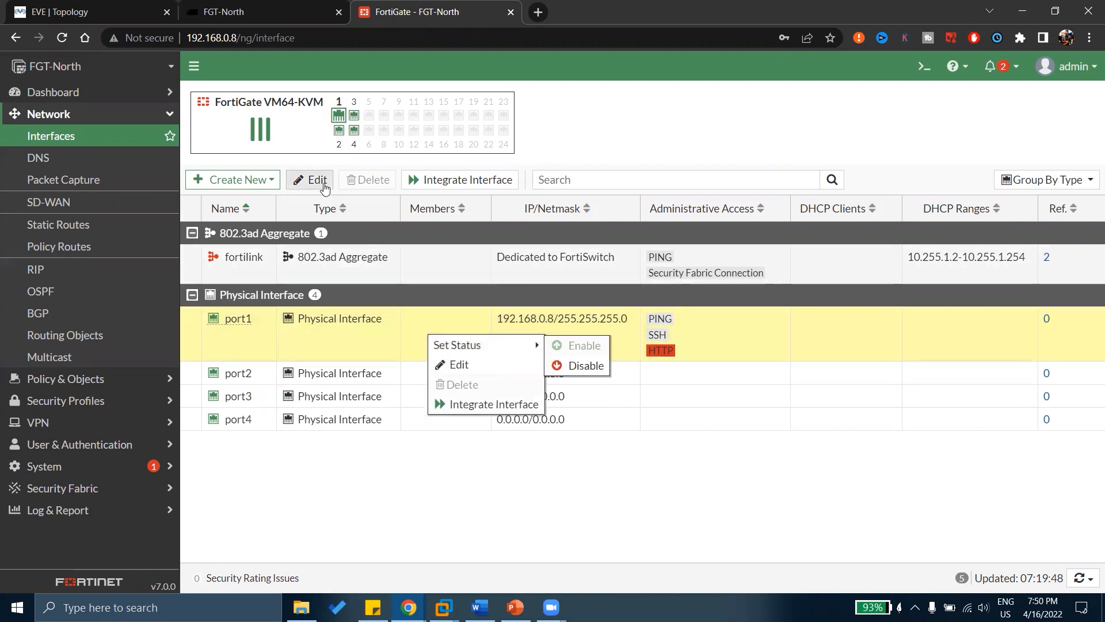
pyautogui.click(324, 186)
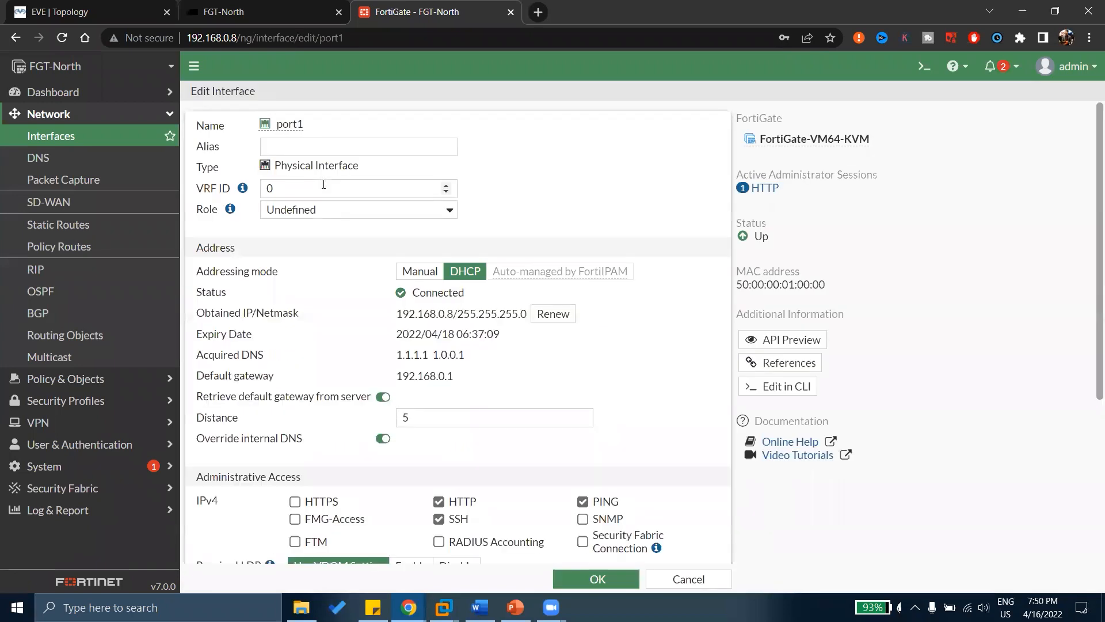
pyautogui.click(283, 140)
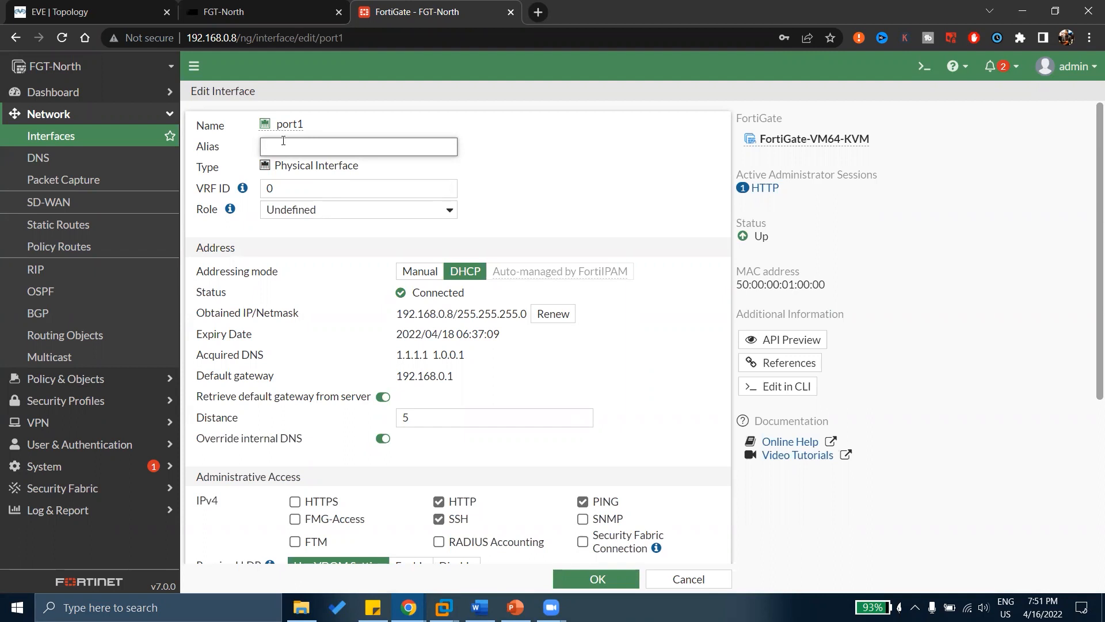
pyautogui.press('capslock')
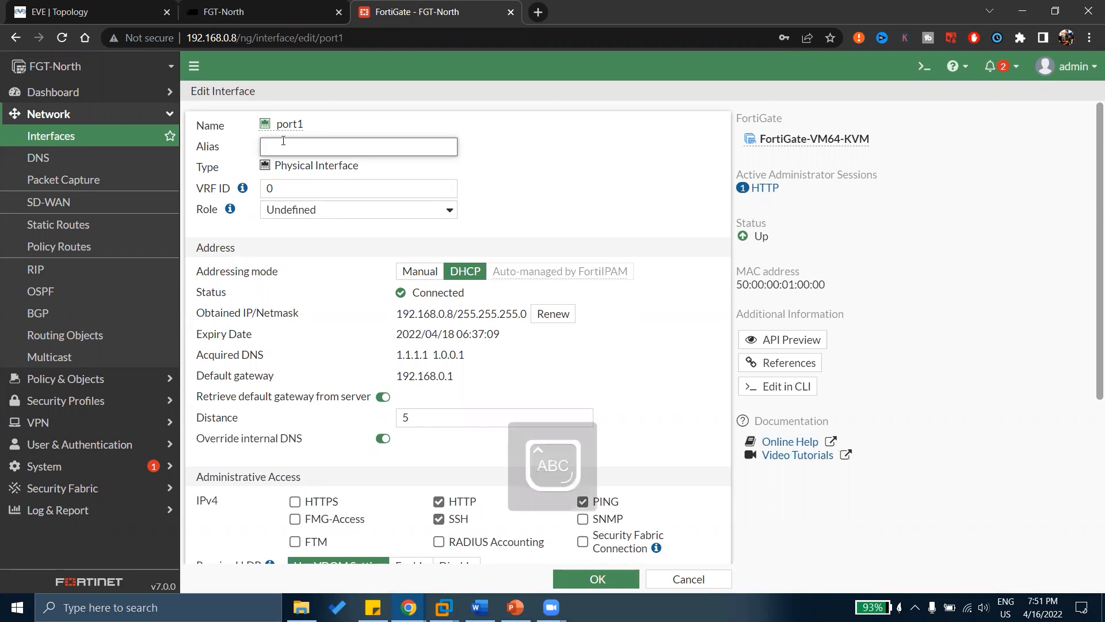
pyautogui.write('WAN')
pyautogui.press('capslock')
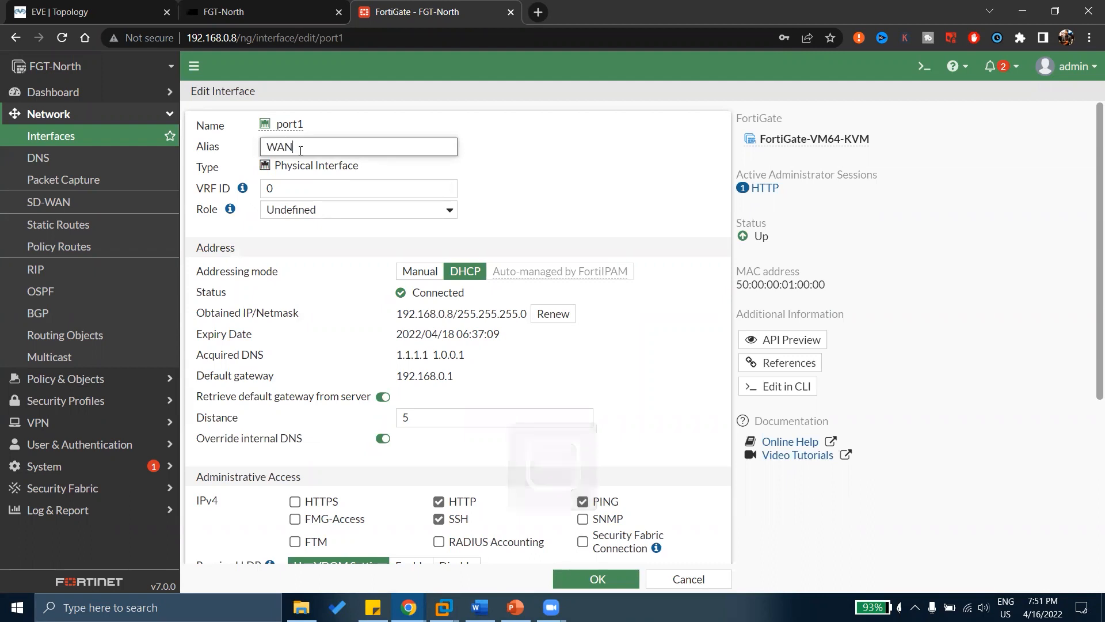
pyautogui.moveTo(325, 168); pyautogui.dragTo(332, 171)
# Set port1's role to WAN and view the estimated upstream and downstream bandwidth fields, then revert the role to Undefined.
pyautogui.click(310, 190)
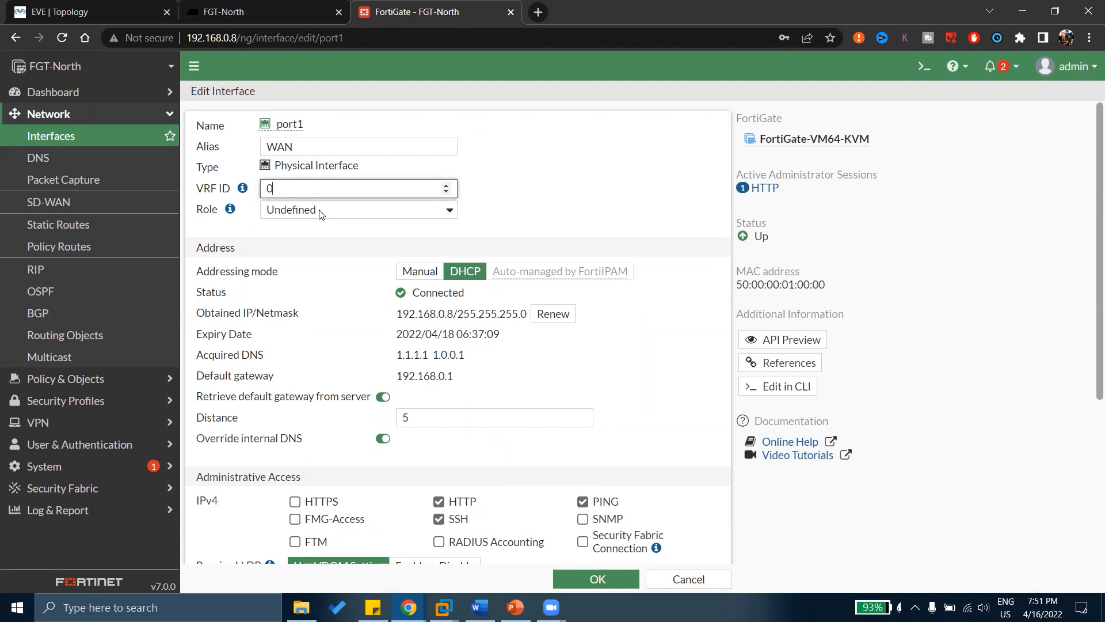
pyautogui.click(320, 212)
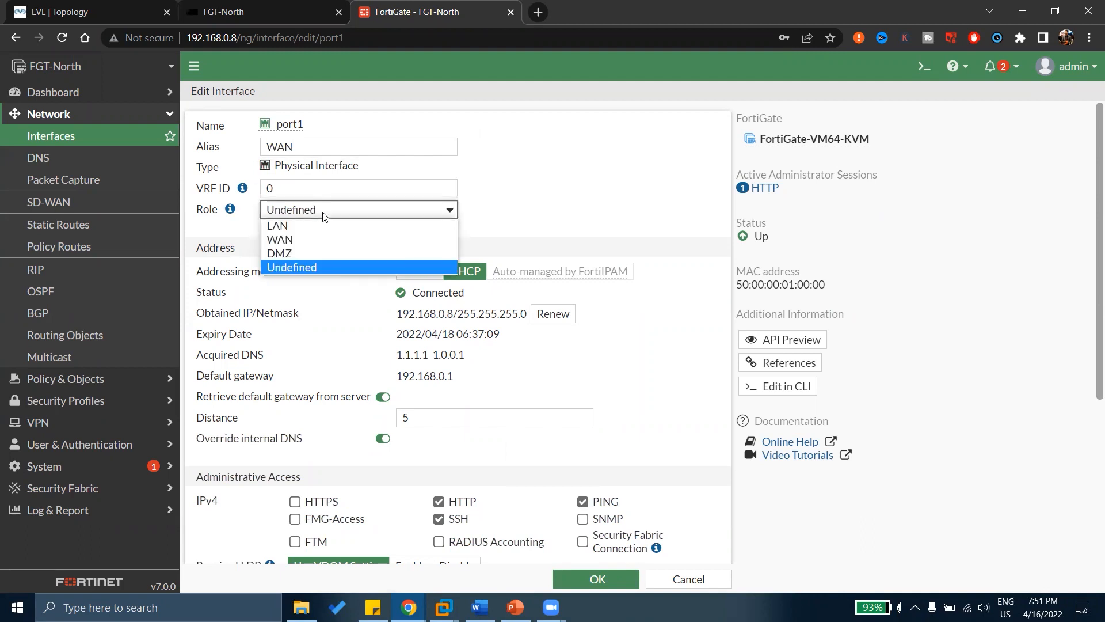
pyautogui.click(288, 241)
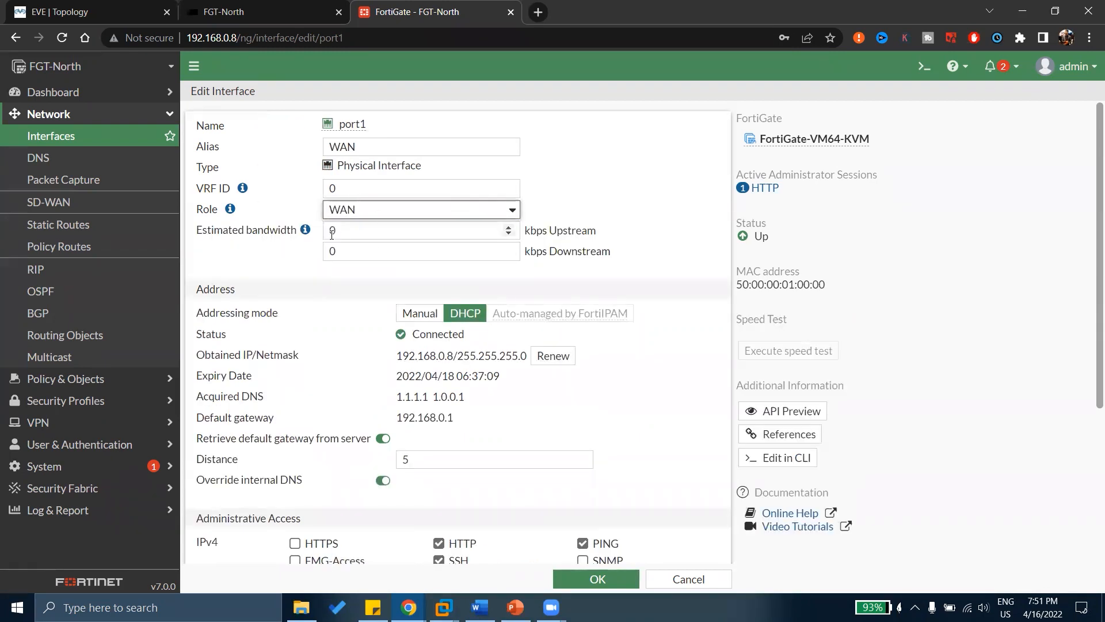
pyautogui.click(354, 231)
pyautogui.click(355, 249)
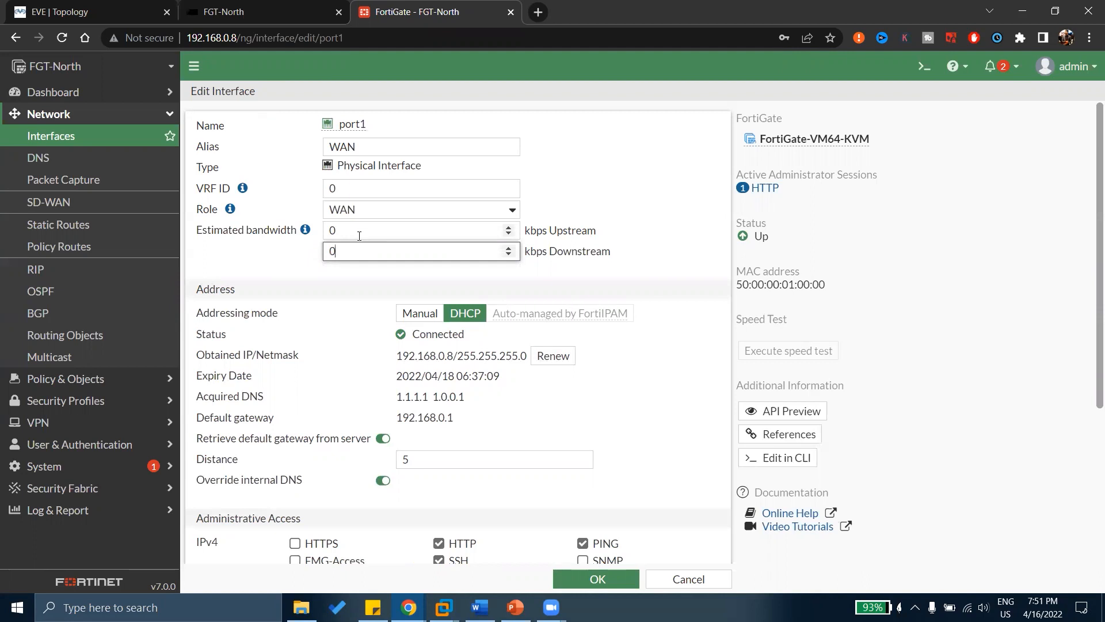
pyautogui.click(362, 229)
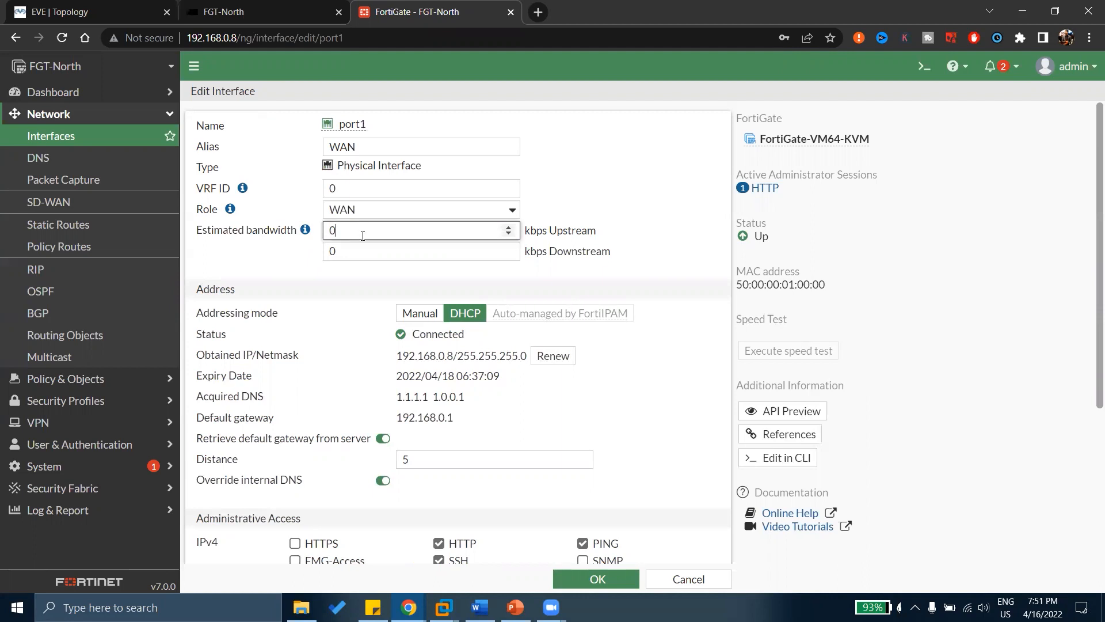
pyautogui.click(391, 211)
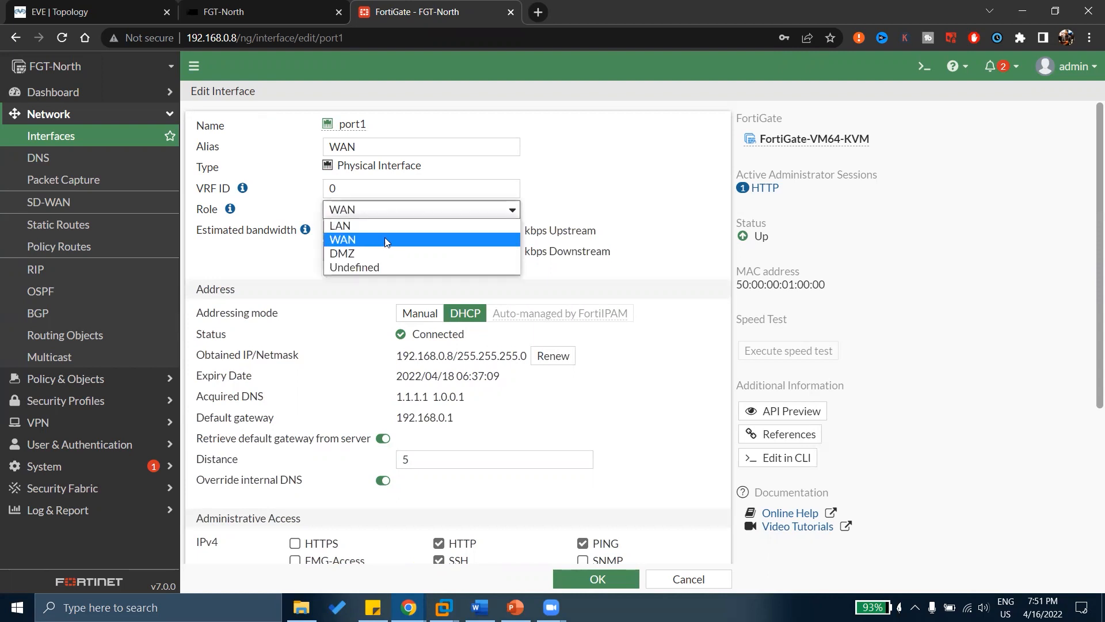
pyautogui.click(381, 267)
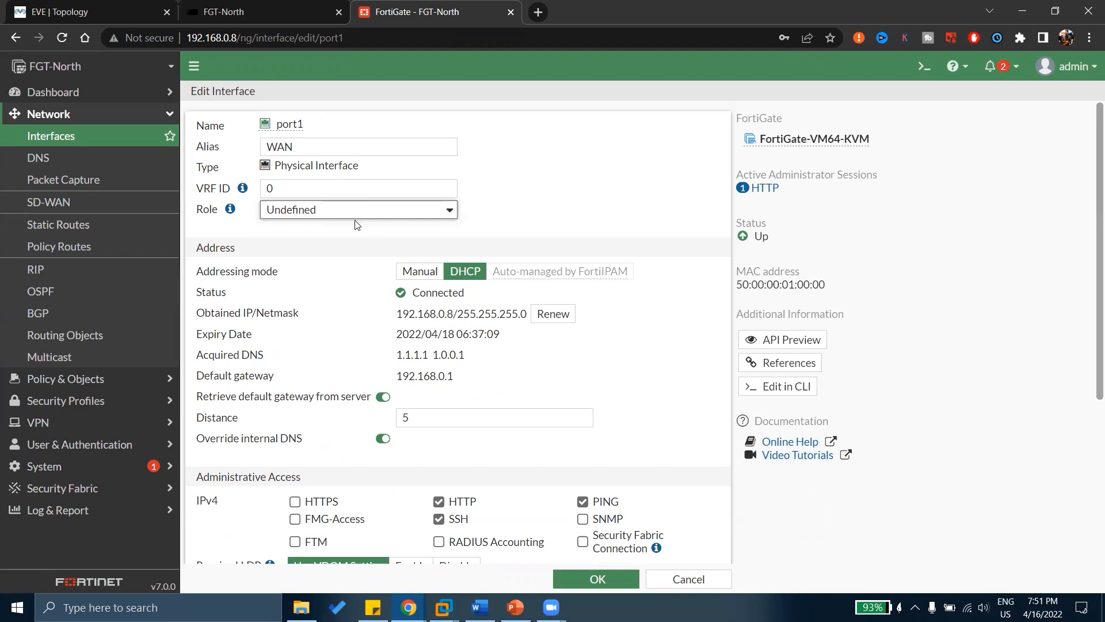
pyautogui.moveTo(231, 273); pyautogui.dragTo(260, 277)
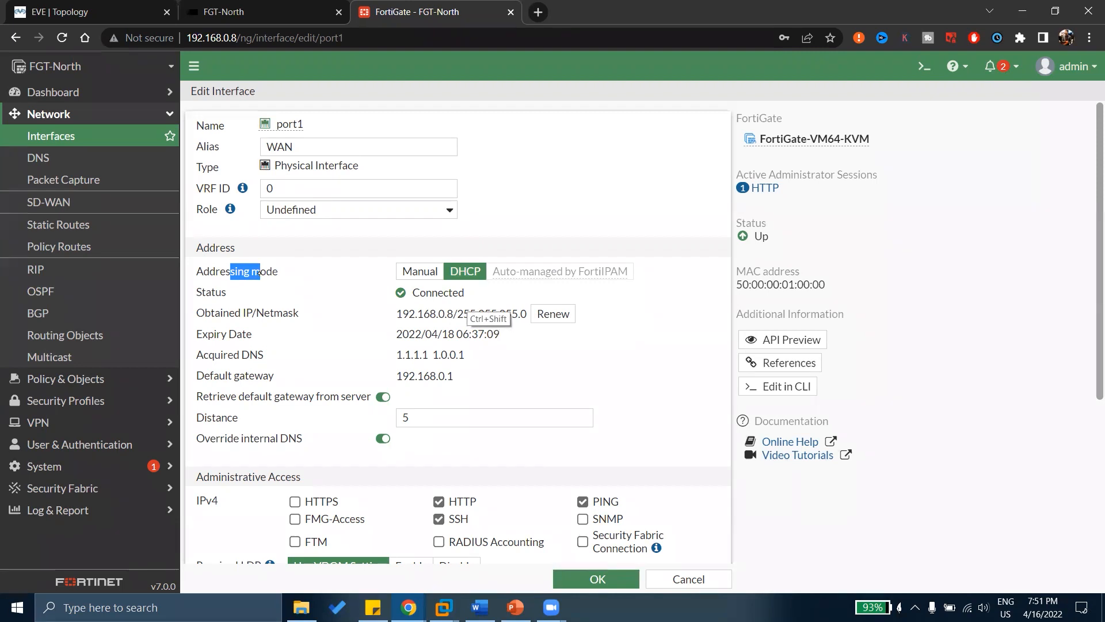
pyautogui.moveTo(384, 267); pyautogui.dragTo(494, 240)
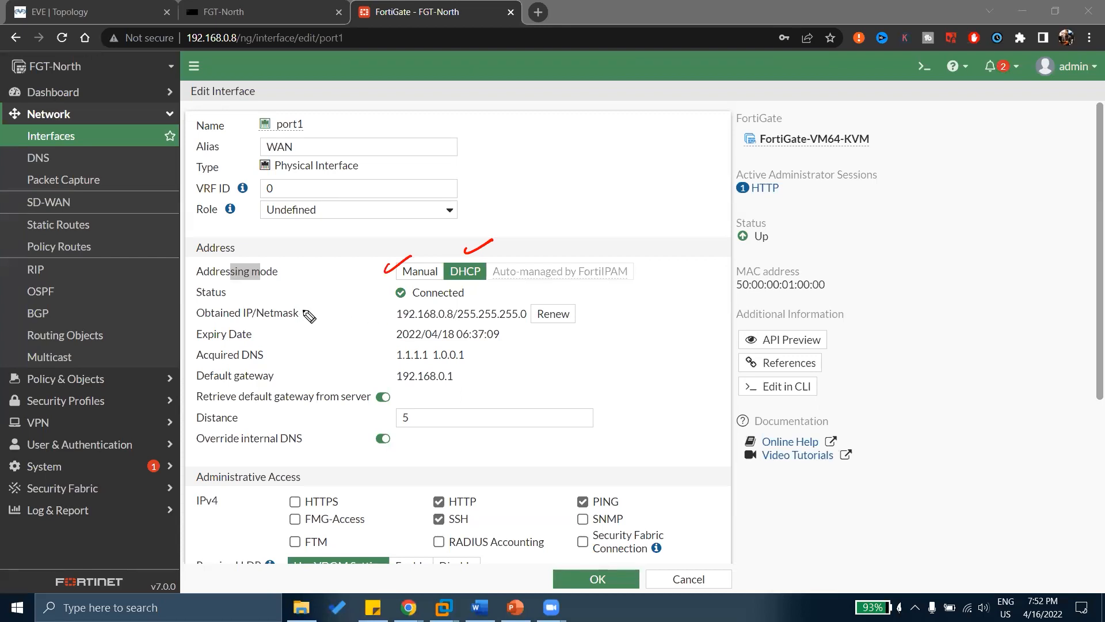
pyautogui.moveTo(303, 316); pyautogui.dragTo(340, 306)
pyautogui.moveTo(382, 332); pyautogui.dragTo(404, 327)
pyautogui.moveTo(467, 356); pyautogui.dragTo(496, 340)
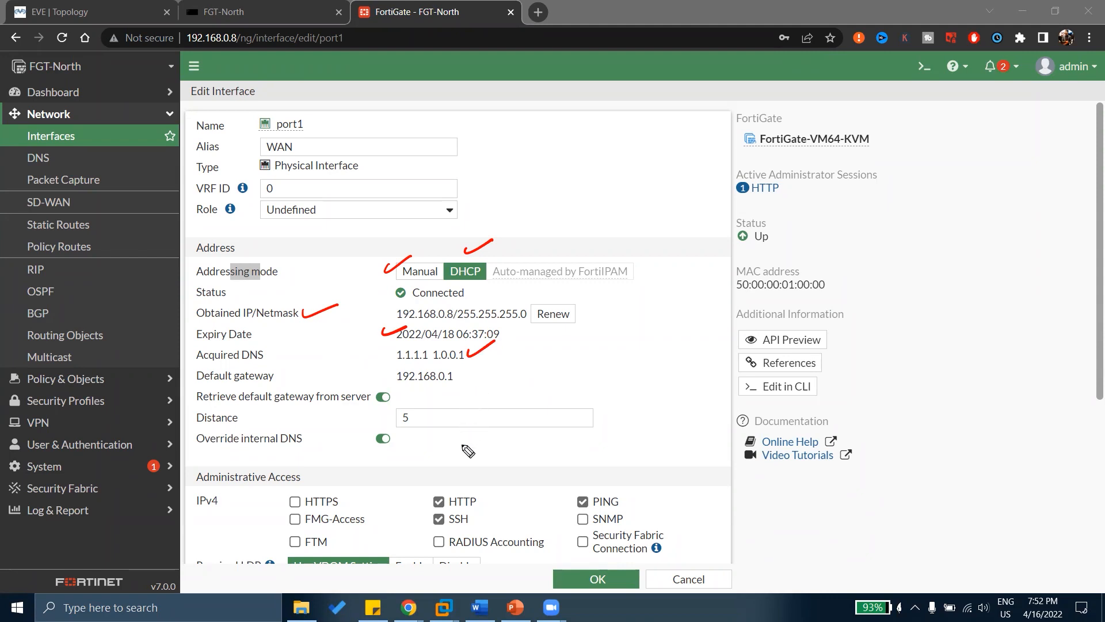
pyautogui.moveTo(459, 374); pyautogui.dragTo(476, 366)
pyautogui.moveTo(393, 381)
pyautogui.mouseDown()
pyautogui.moveTo(387, 414)
pyautogui.moveTo(396, 385)
pyautogui.mouseUp()
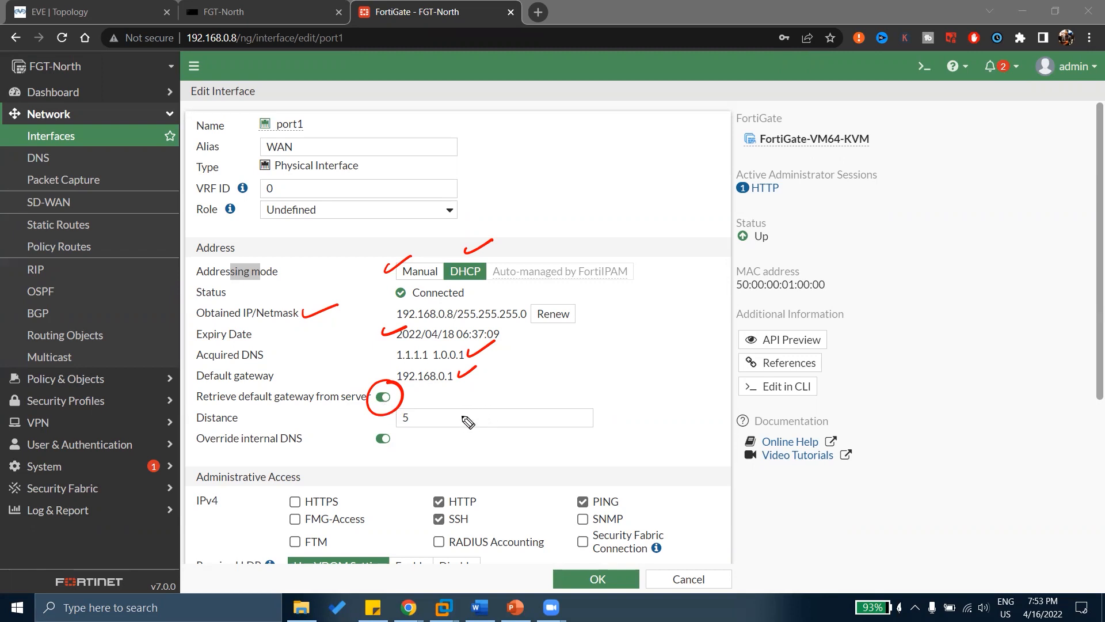
pyautogui.press('Delete')
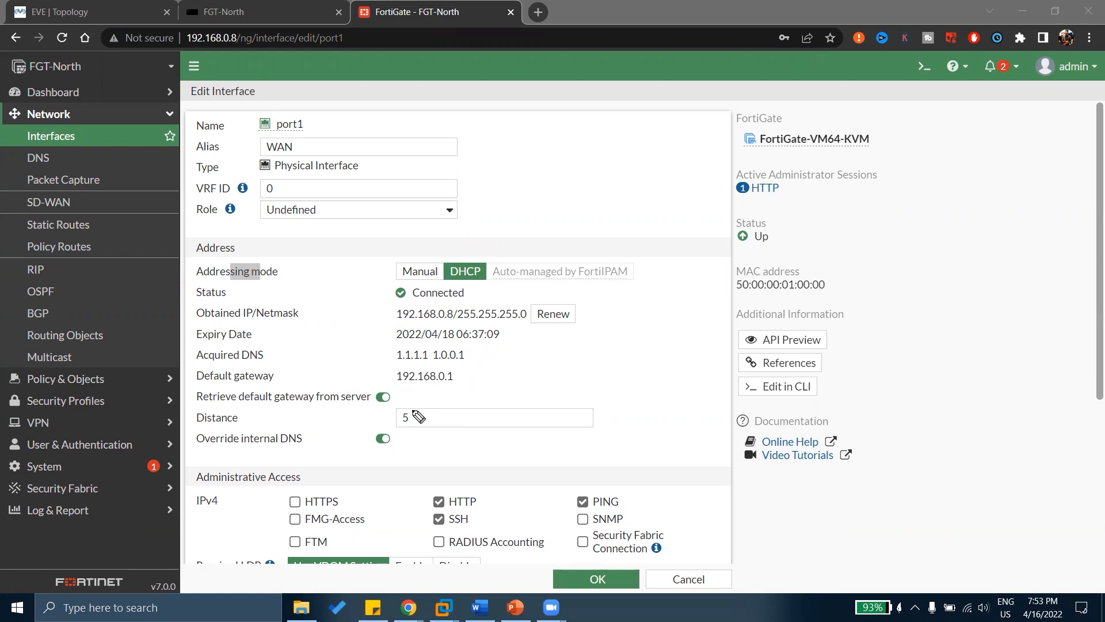
pyautogui.moveTo(413, 414); pyautogui.dragTo(441, 403)
pyautogui.moveTo(398, 429); pyautogui.dragTo(403, 429)
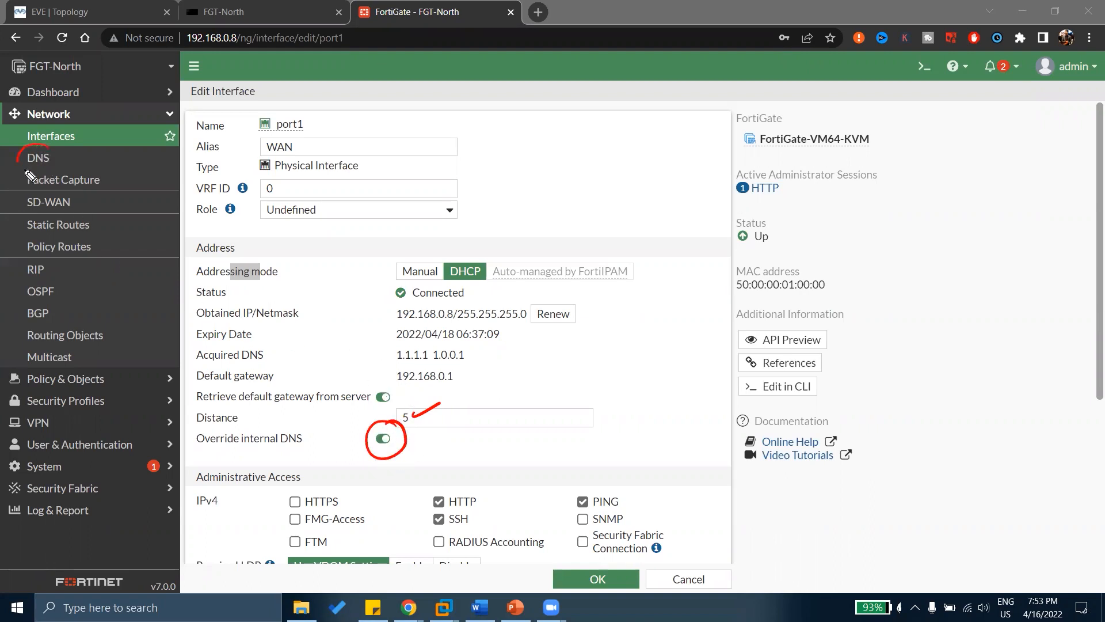
pyautogui.moveTo(57, 163)
pyautogui.mouseDown()
pyautogui.moveTo(20, 159)
pyautogui.moveTo(62, 162)
pyautogui.moveTo(18, 173)
pyautogui.moveTo(34, 154)
pyautogui.mouseUp()
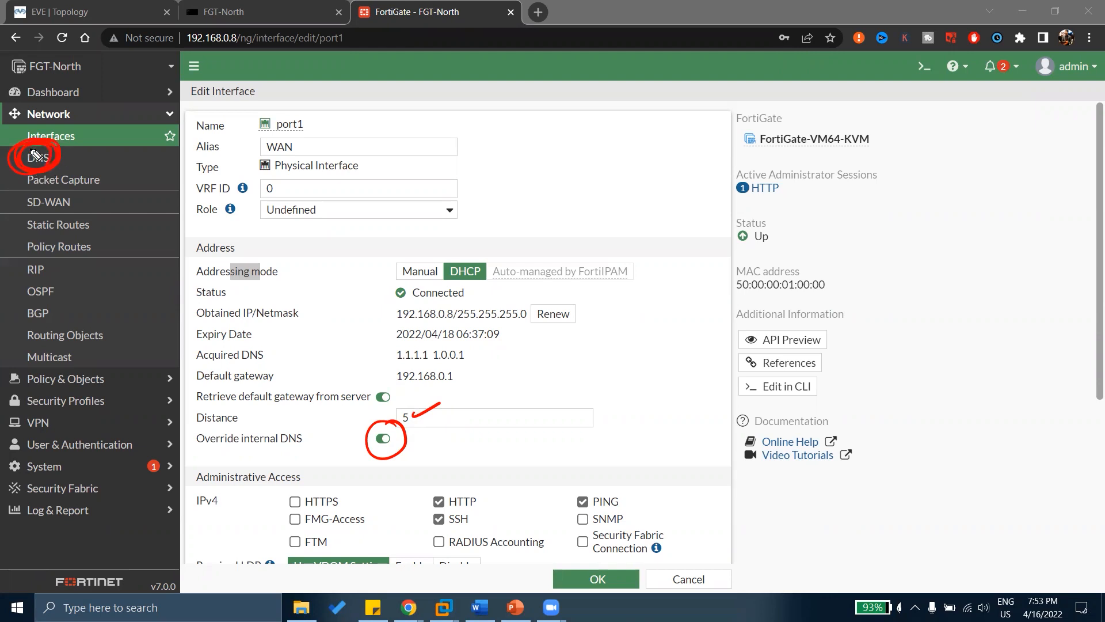
pyautogui.moveTo(573, 132)
pyautogui.mouseDown()
pyautogui.moveTo(575, 149)
pyautogui.moveTo(587, 125)
pyautogui.mouseUp()
pyautogui.moveTo(576, 140)
pyautogui.mouseDown()
pyautogui.moveTo(723, 109)
pyautogui.moveTo(715, 129)
pyautogui.mouseUp()
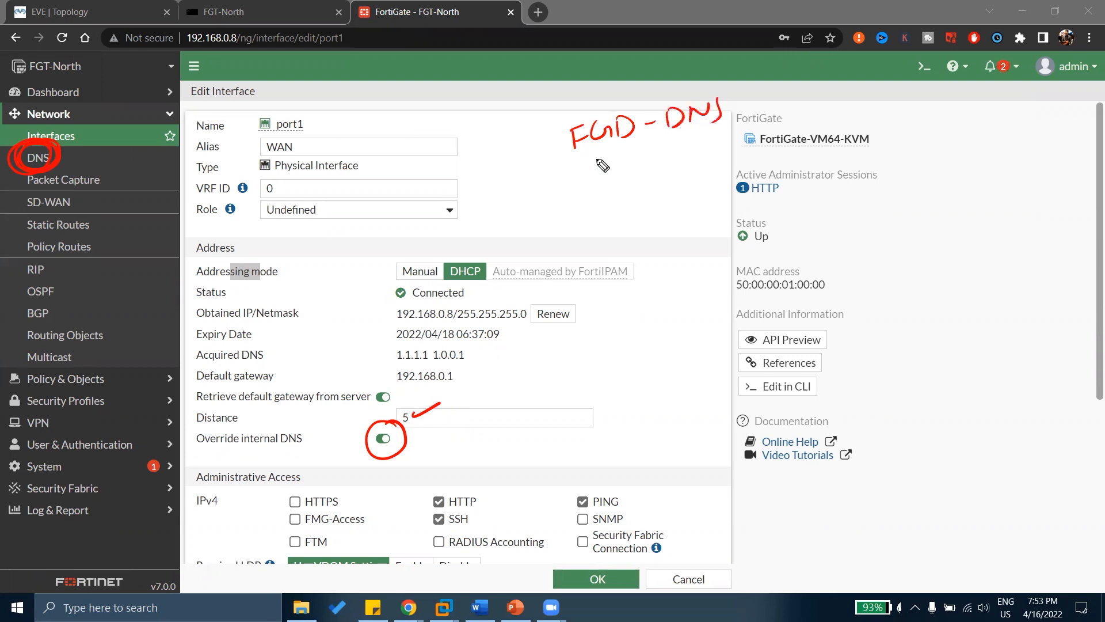
pyautogui.moveTo(592, 160); pyautogui.dragTo(722, 132)
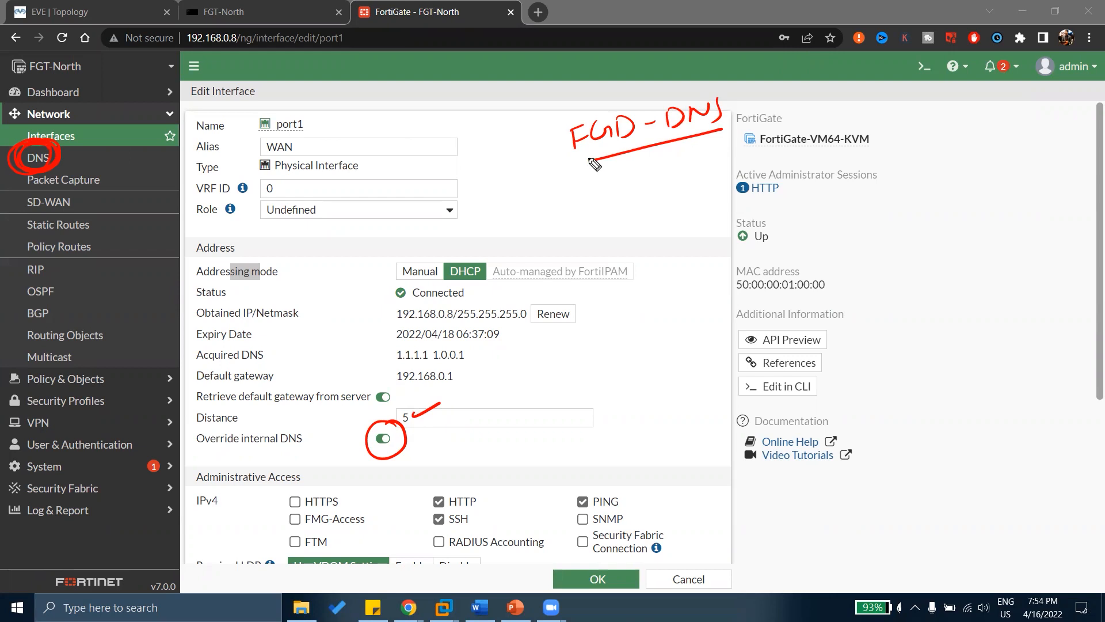
pyautogui.moveTo(197, 451); pyautogui.dragTo(314, 440)
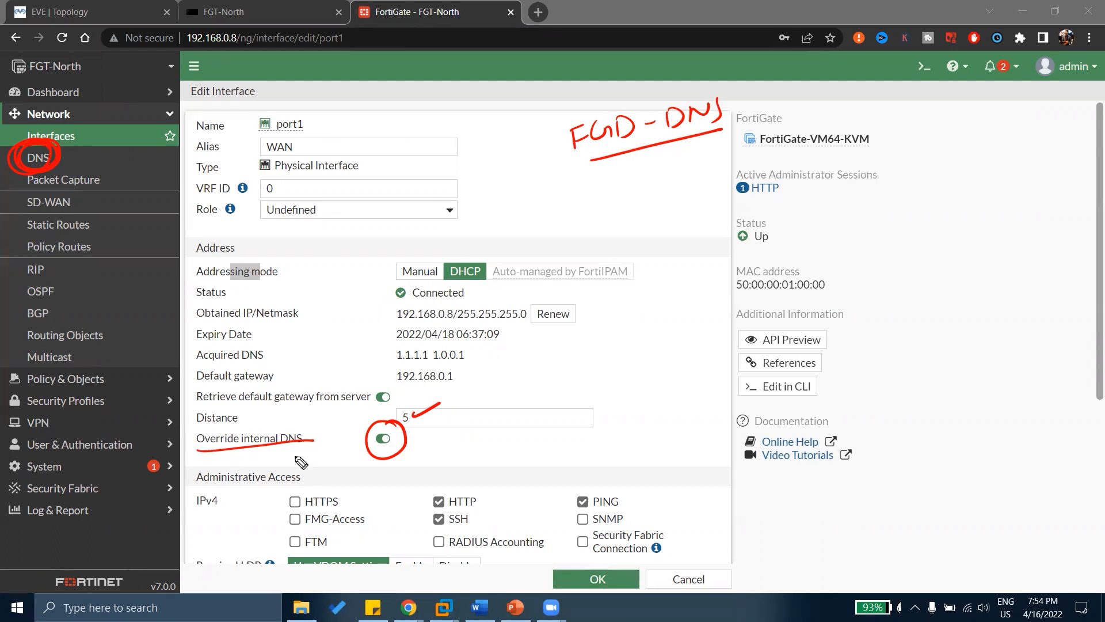
pyautogui.moveTo(471, 352); pyautogui.dragTo(506, 344)
pyautogui.moveTo(288, 420); pyautogui.dragTo(322, 410)
pyautogui.press('e')
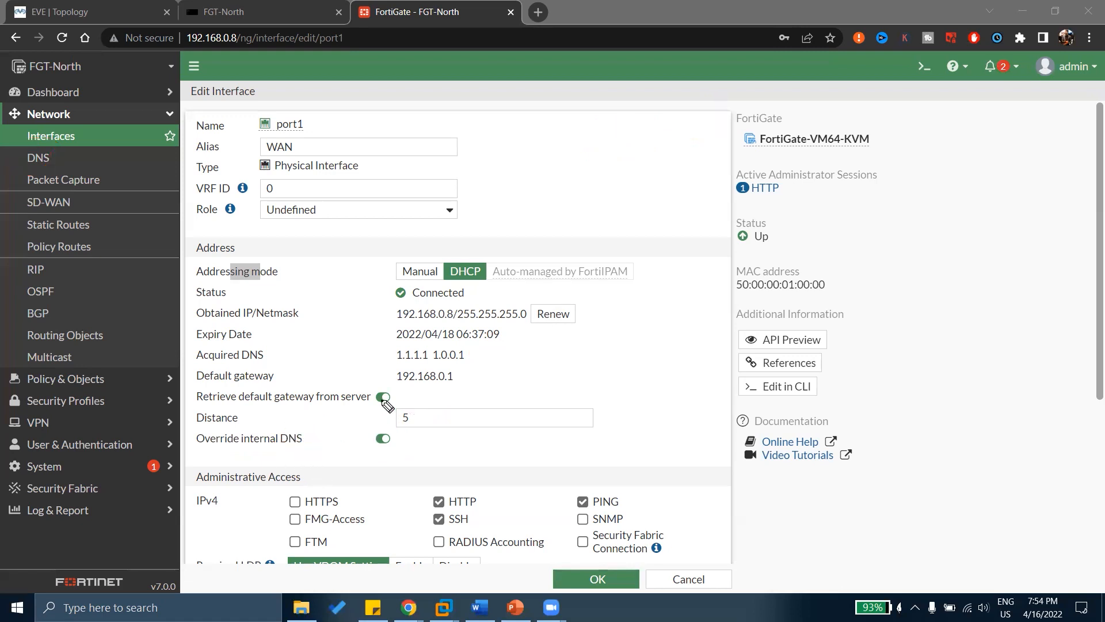
# Draw red annotations over port1's Network settings, clearing them between passes.
pyautogui.scroll(-4, 438, 357)
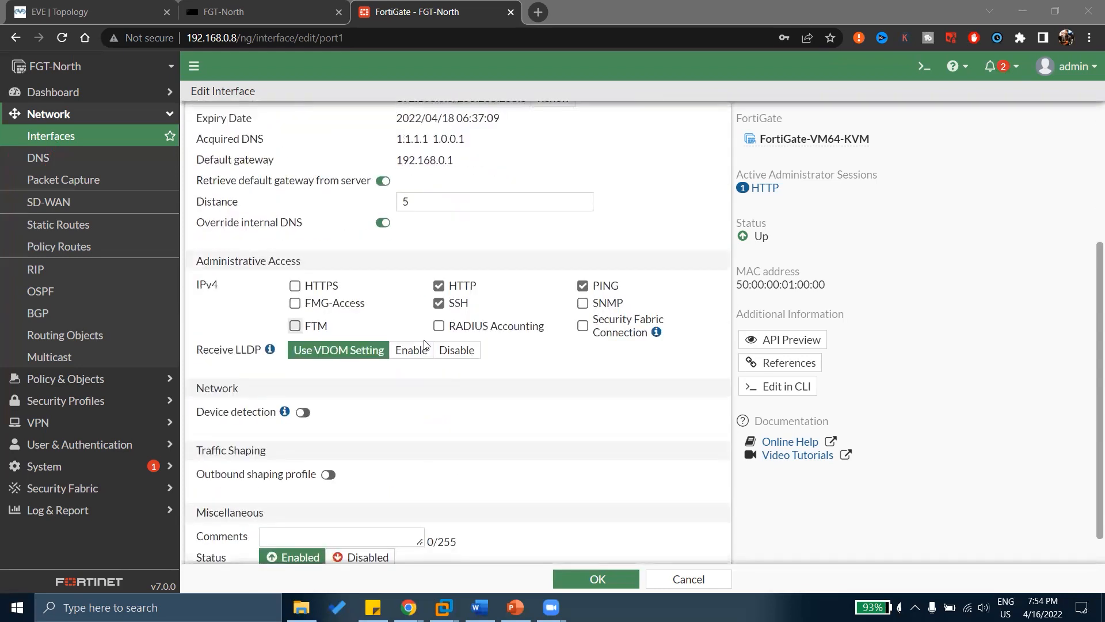
pyautogui.moveTo(305, 248); pyautogui.dragTo(335, 248)
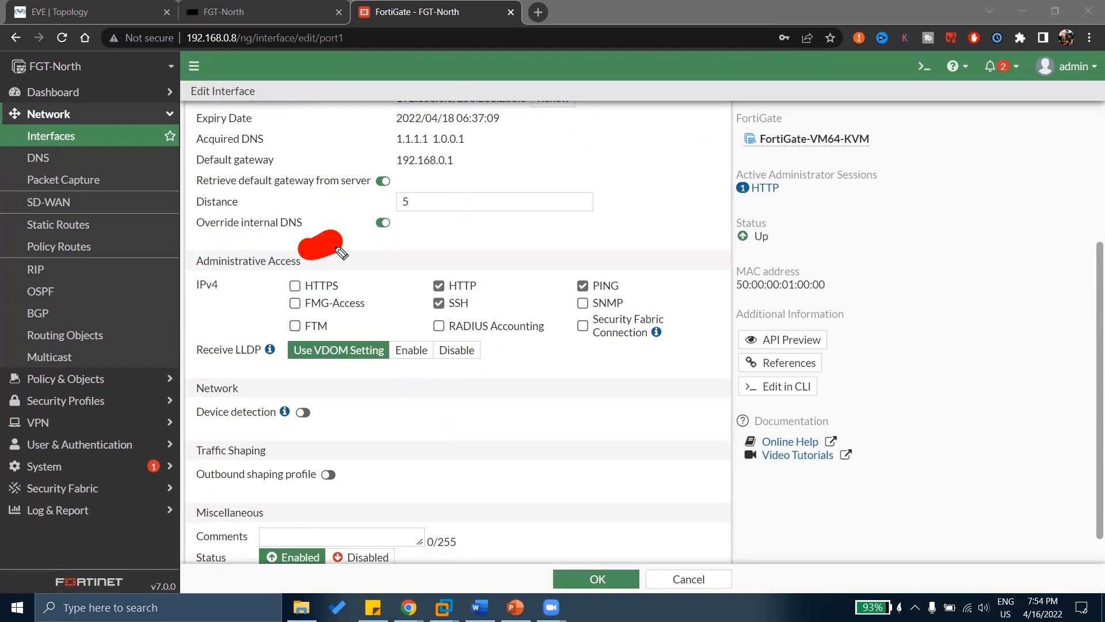
pyautogui.moveTo(338, 248)
pyautogui.mouseDown()
pyautogui.moveTo(360, 247)
pyautogui.moveTo(369, 265)
pyautogui.moveTo(254, 308)
pyautogui.mouseUp()
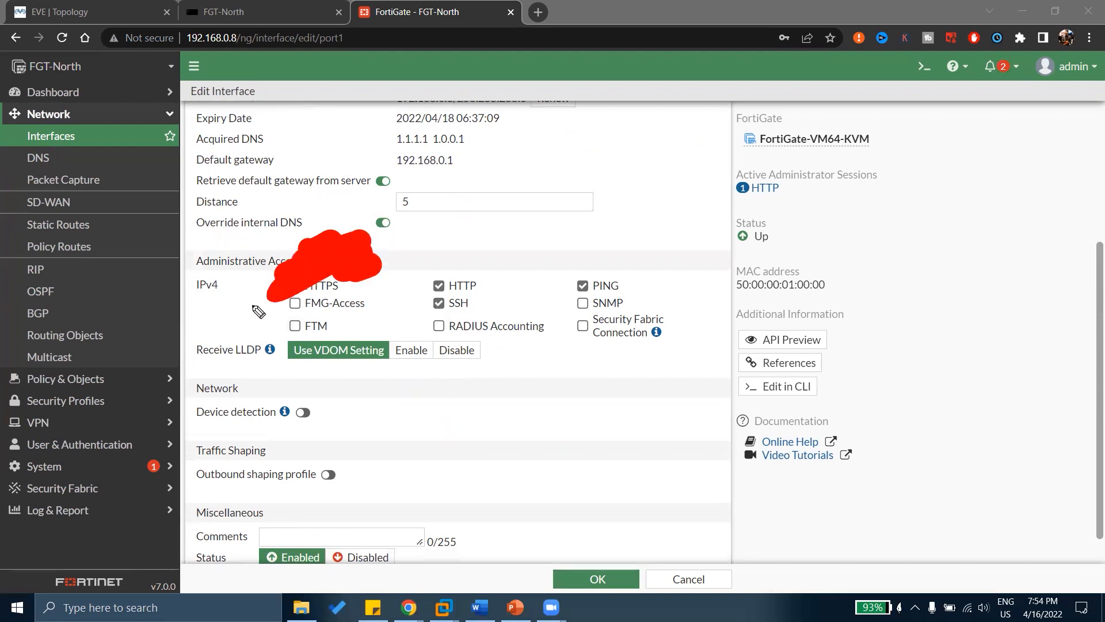
pyautogui.press('e')
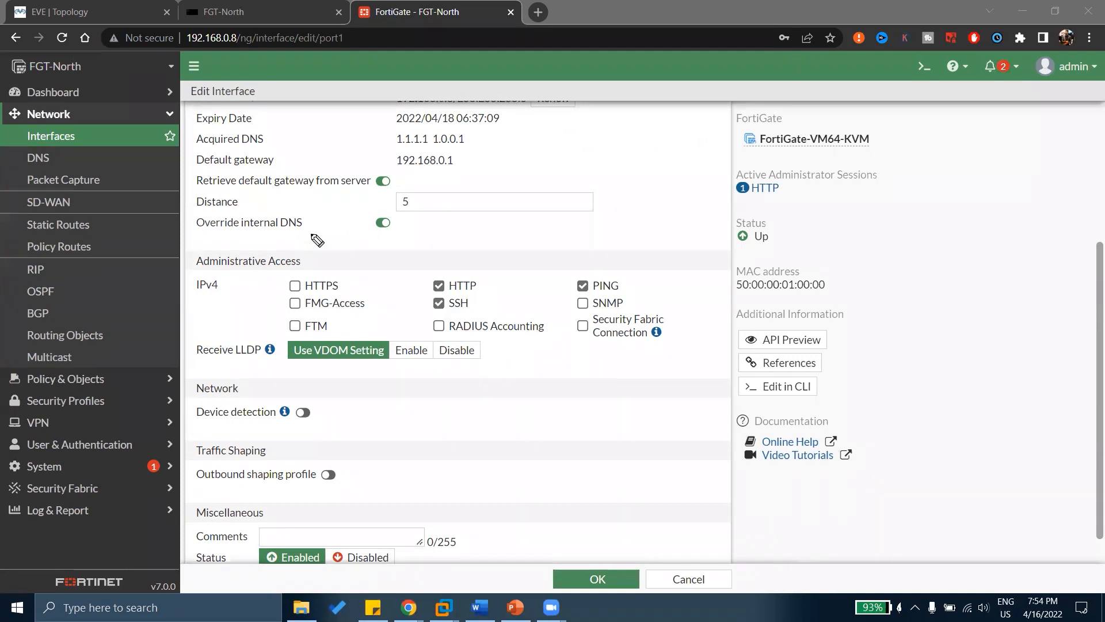
pyautogui.moveTo(327, 249); pyautogui.dragTo(369, 232)
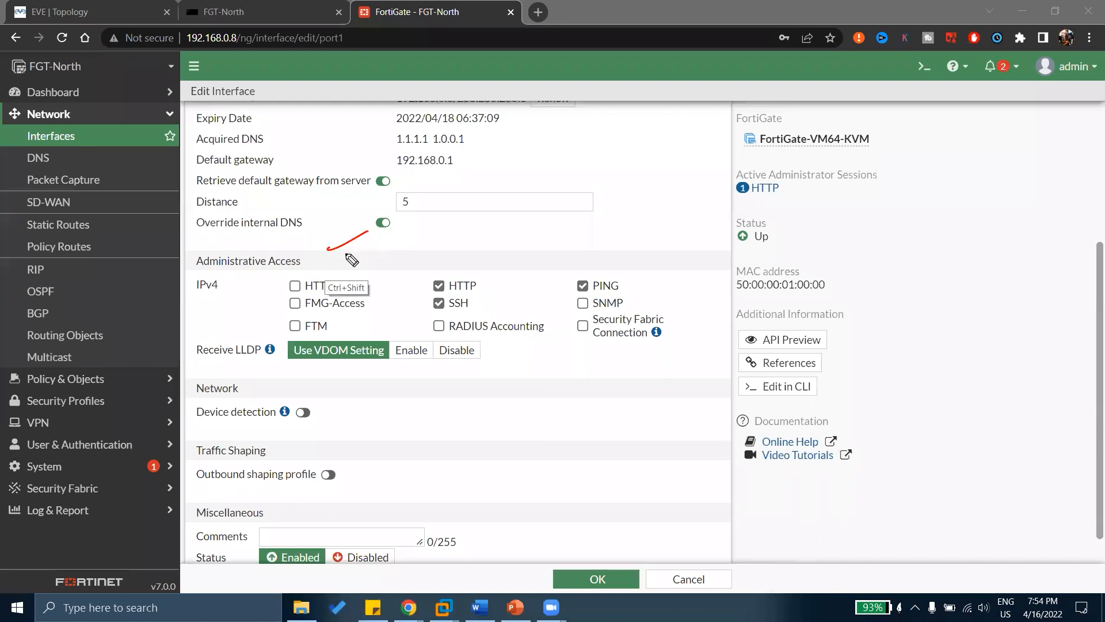
pyautogui.press('e')
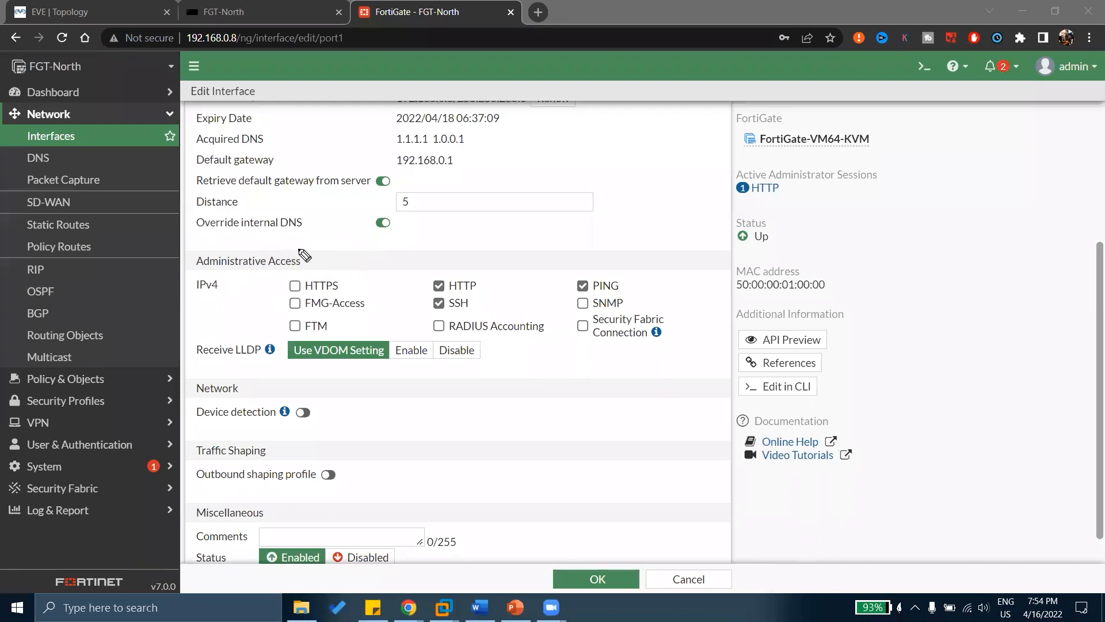
pyautogui.moveTo(308, 254); pyautogui.dragTo(326, 250)
pyautogui.moveTo(481, 283); pyautogui.dragTo(513, 266)
pyautogui.moveTo(476, 299); pyautogui.dragTo(500, 289)
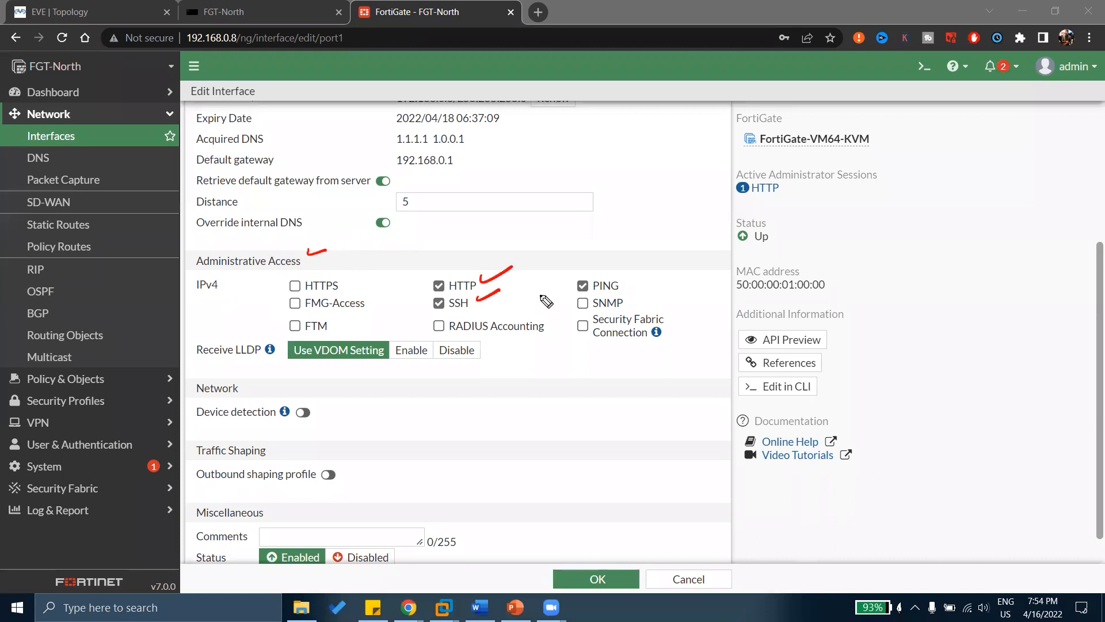
pyautogui.moveTo(628, 279); pyautogui.dragTo(646, 269)
pyautogui.moveTo(586, 305); pyautogui.dragTo(583, 303)
pyautogui.moveTo(295, 300); pyautogui.dragTo(290, 292)
pyautogui.press('e')
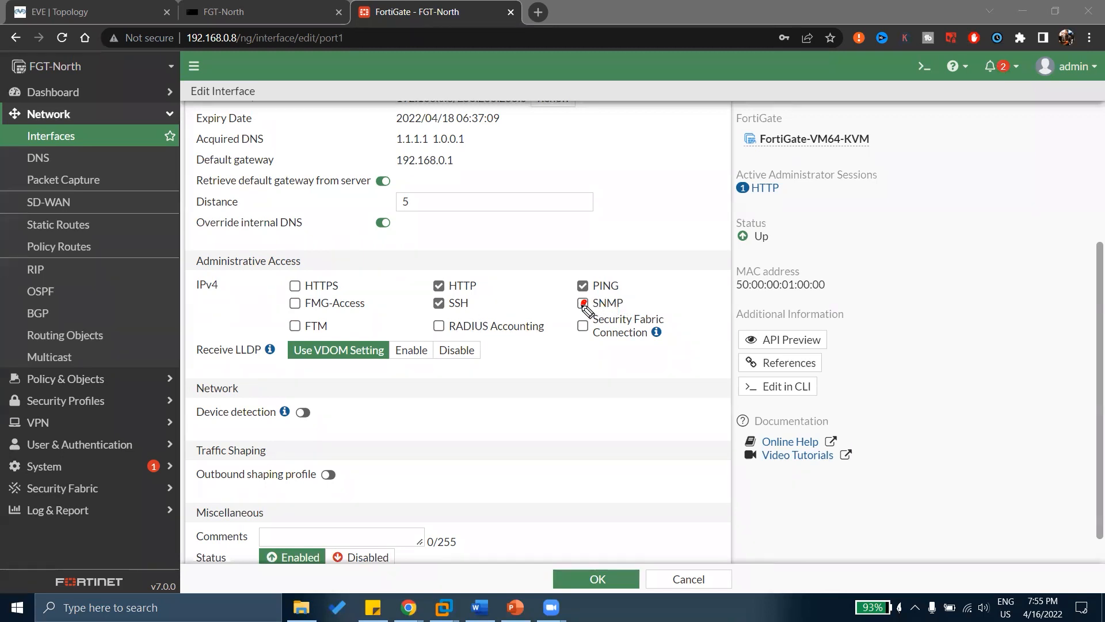
# Mark SNMP, Receive LLDP and Device detection in red, clear the notes, then enable Device detection.
pyautogui.moveTo(582, 304); pyautogui.dragTo(585, 307)
pyautogui.moveTo(264, 332); pyautogui.dragTo(263, 373)
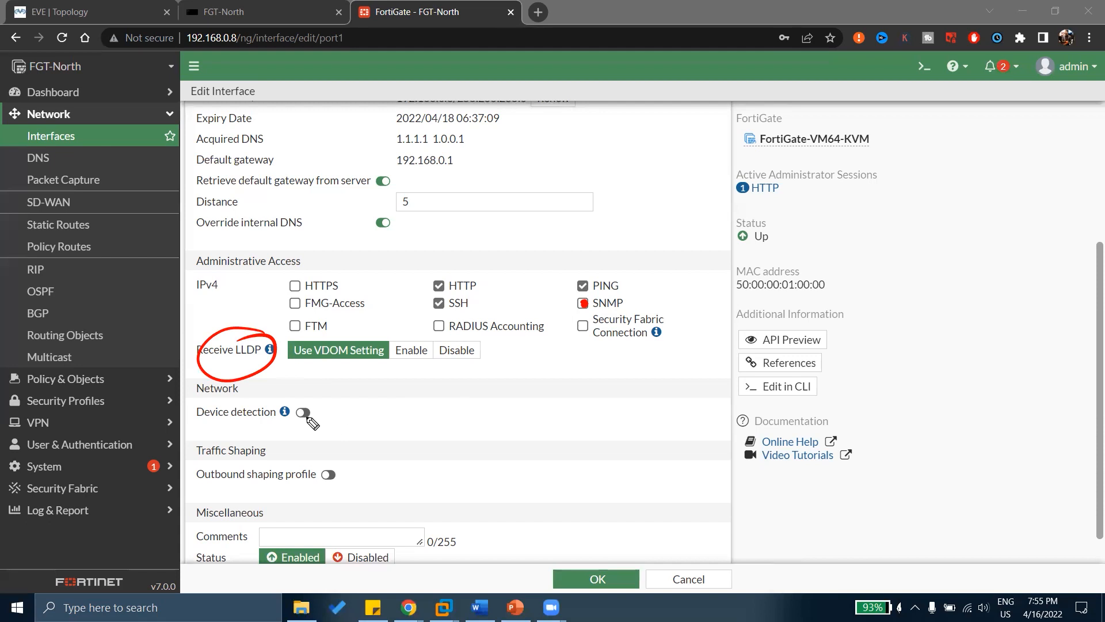
pyautogui.moveTo(322, 413); pyautogui.dragTo(367, 388)
pyautogui.press('e')
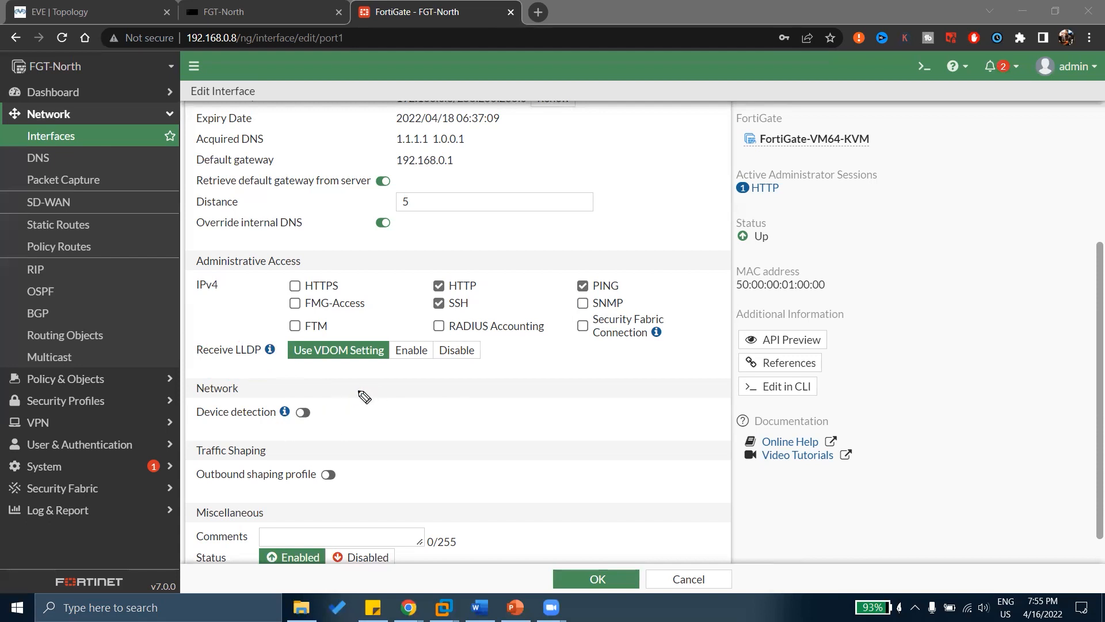
pyautogui.click(304, 412)
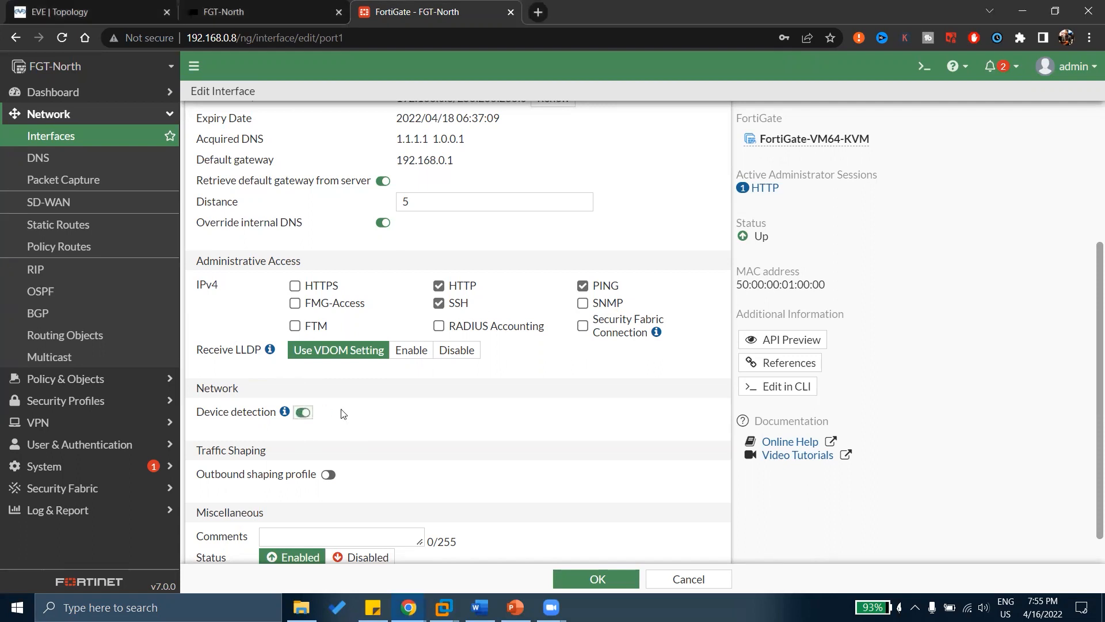
pyautogui.scroll(-2, 343, 414)
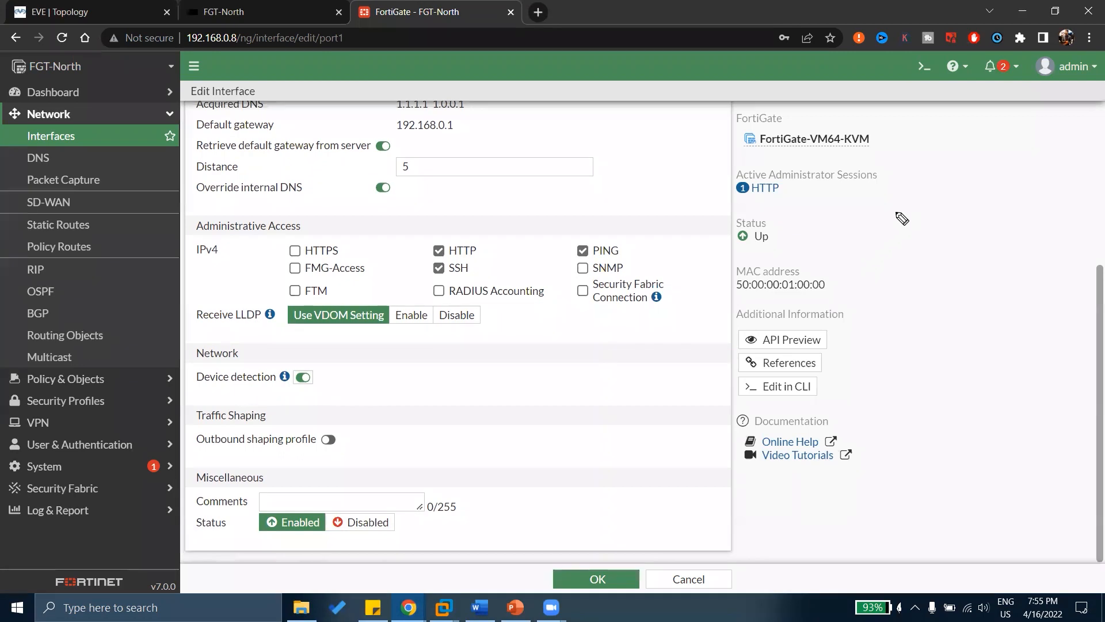
pyautogui.moveTo(883, 226)
pyautogui.mouseDown()
pyautogui.moveTo(886, 195)
pyautogui.moveTo(910, 221)
pyautogui.moveTo(919, 301)
pyautogui.mouseUp()
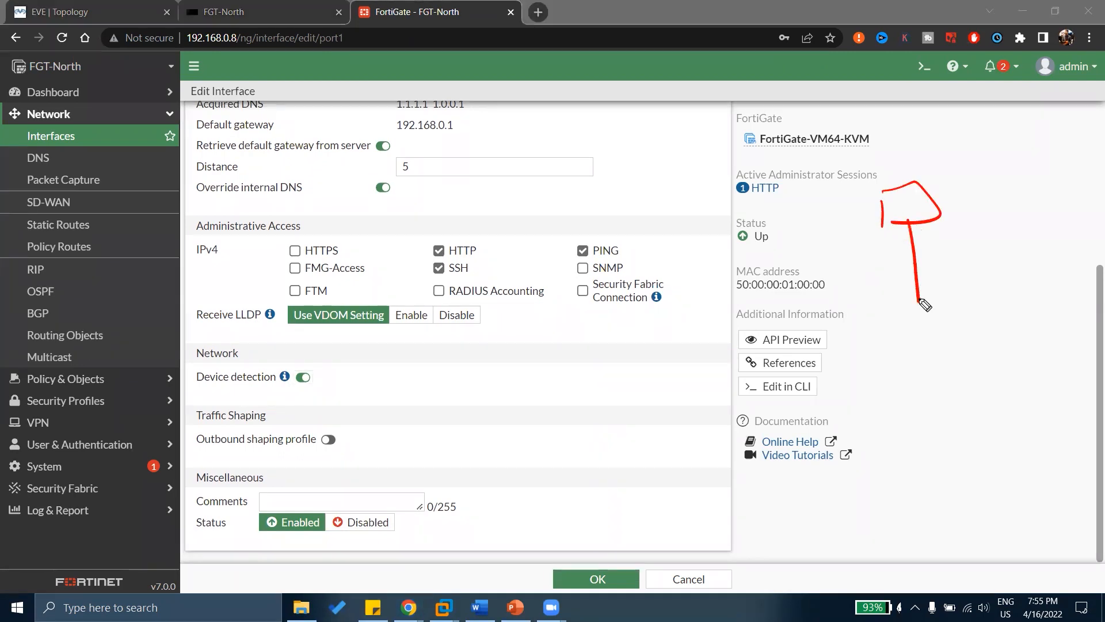
pyautogui.moveTo(922, 225); pyautogui.dragTo(924, 239)
pyautogui.moveTo(883, 326)
pyautogui.mouseDown()
pyautogui.moveTo(962, 290)
pyautogui.moveTo(850, 331)
pyautogui.mouseUp()
pyautogui.moveTo(915, 304)
pyautogui.mouseDown()
pyautogui.moveTo(898, 316)
pyautogui.moveTo(923, 301)
pyautogui.moveTo(912, 347)
pyautogui.moveTo(833, 446)
pyautogui.mouseUp()
pyautogui.moveTo(895, 325); pyautogui.dragTo(880, 417)
pyautogui.moveTo(912, 347); pyautogui.dragTo(911, 393)
pyautogui.moveTo(935, 315)
pyautogui.mouseDown()
pyautogui.moveTo(949, 375)
pyautogui.moveTo(974, 363)
pyautogui.mouseUp()
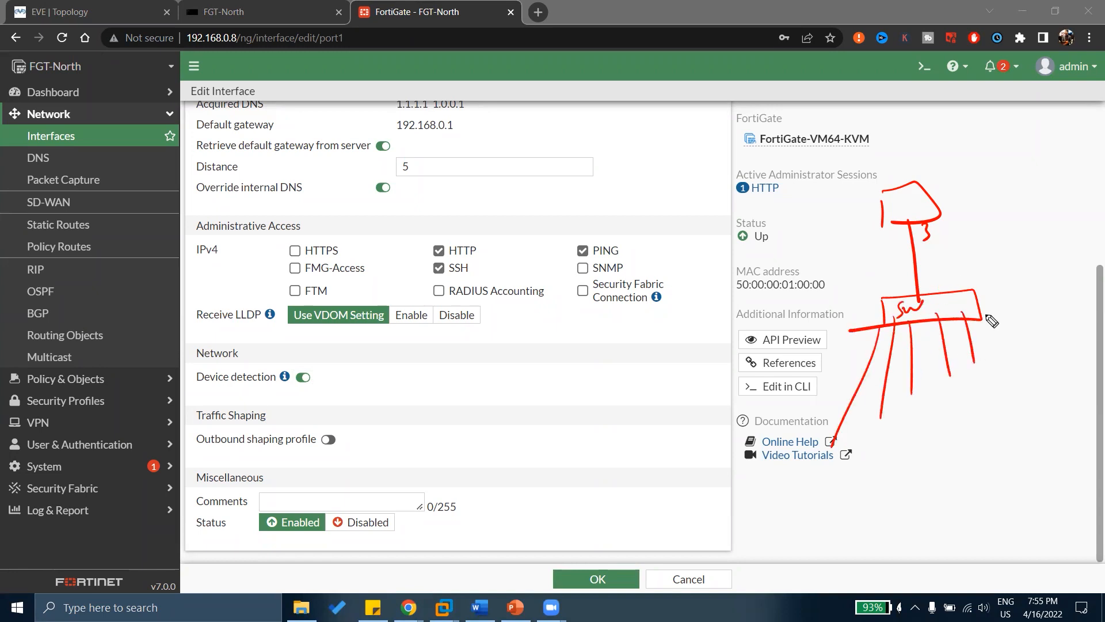
pyautogui.moveTo(988, 303); pyautogui.dragTo(1024, 365)
pyautogui.moveTo(827, 475); pyautogui.dragTo(829, 498)
pyautogui.moveTo(830, 473)
pyautogui.mouseDown()
pyautogui.moveTo(860, 485)
pyautogui.moveTo(833, 498)
pyautogui.mouseUp()
pyautogui.moveTo(881, 468)
pyautogui.mouseDown()
pyautogui.moveTo(883, 487)
pyautogui.moveTo(918, 460)
pyautogui.moveTo(925, 476)
pyautogui.mouseUp()
pyautogui.moveTo(949, 455)
pyautogui.mouseDown()
pyautogui.moveTo(950, 469)
pyautogui.moveTo(969, 456)
pyautogui.moveTo(958, 469)
pyautogui.mouseUp()
pyautogui.moveTo(981, 460); pyautogui.dragTo(994, 436)
pyautogui.moveTo(1018, 433); pyautogui.dragTo(1018, 453)
pyautogui.moveTo(1021, 429); pyautogui.dragTo(1039, 460)
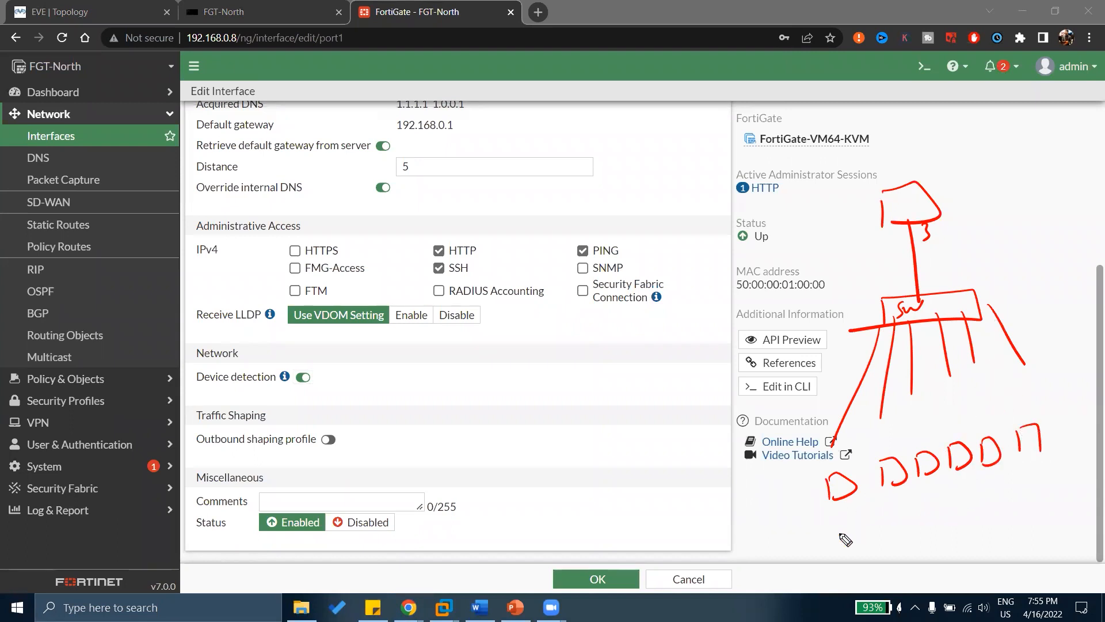
pyautogui.moveTo(812, 520)
pyautogui.mouseDown()
pyautogui.moveTo(822, 535)
pyautogui.moveTo(834, 521)
pyautogui.moveTo(837, 533)
pyautogui.mouseUp()
pyautogui.moveTo(841, 534)
pyautogui.mouseDown()
pyautogui.moveTo(849, 521)
pyautogui.moveTo(917, 522)
pyautogui.moveTo(983, 493)
pyautogui.mouseUp()
pyautogui.moveTo(986, 493); pyautogui.dragTo(995, 490)
pyautogui.moveTo(997, 489); pyautogui.dragTo(999, 501)
pyautogui.moveTo(321, 372)
pyautogui.mouseDown()
pyautogui.moveTo(266, 353)
pyautogui.moveTo(299, 410)
pyautogui.moveTo(323, 366)
pyautogui.mouseUp()
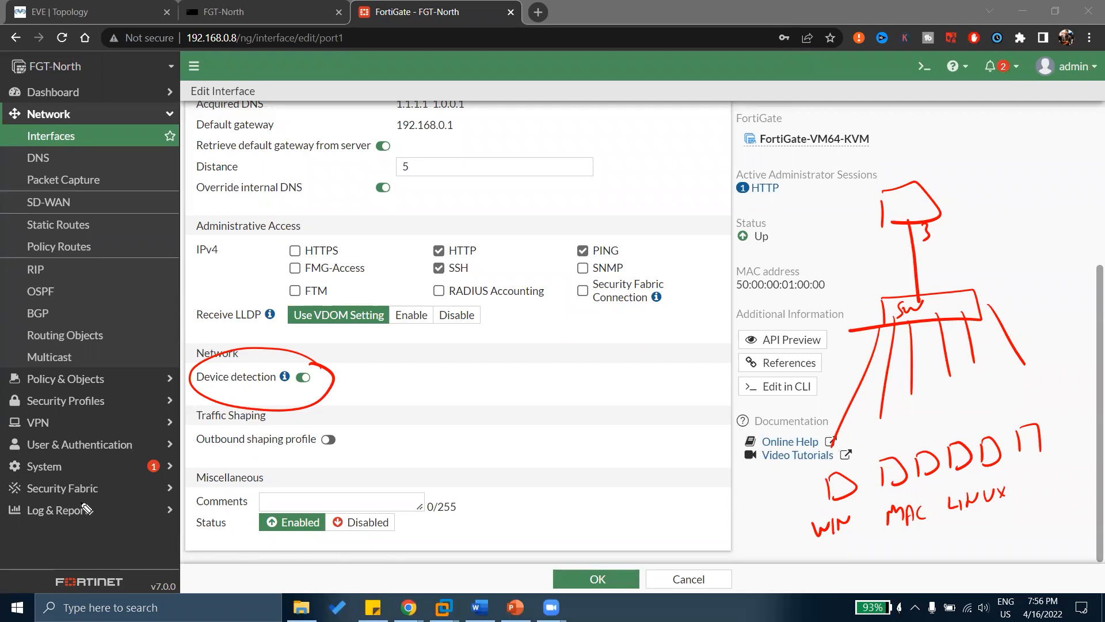
pyautogui.moveTo(99, 502)
pyautogui.mouseDown()
pyautogui.moveTo(10, 507)
pyautogui.moveTo(132, 511)
pyautogui.moveTo(92, 499)
pyautogui.moveTo(337, 481)
pyautogui.moveTo(798, 515)
pyautogui.moveTo(759, 536)
pyautogui.moveTo(856, 555)
pyautogui.mouseUp()
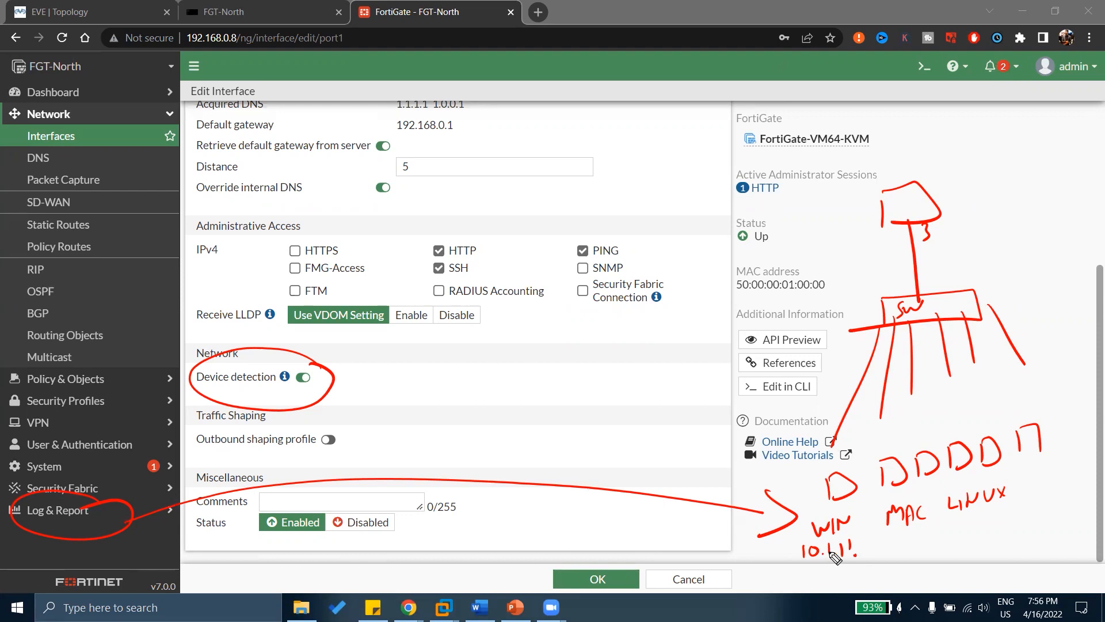
pyautogui.moveTo(853, 516)
pyautogui.mouseDown()
pyautogui.moveTo(873, 510)
pyautogui.moveTo(888, 553)
pyautogui.moveTo(900, 541)
pyautogui.mouseUp()
pyautogui.moveTo(909, 502); pyautogui.dragTo(924, 499)
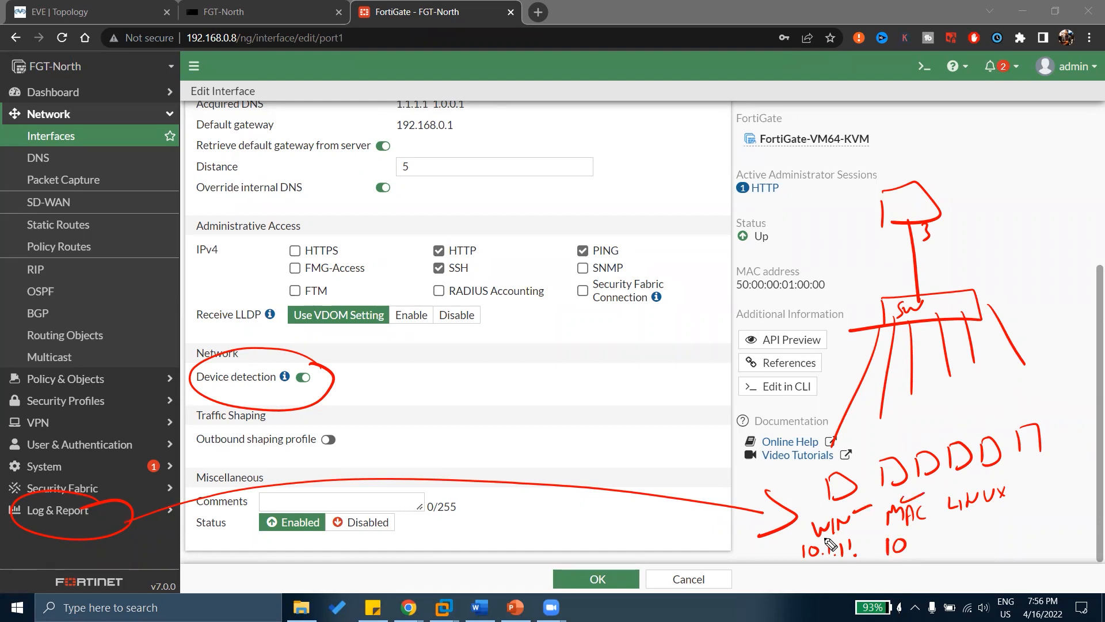
pyautogui.press('e')
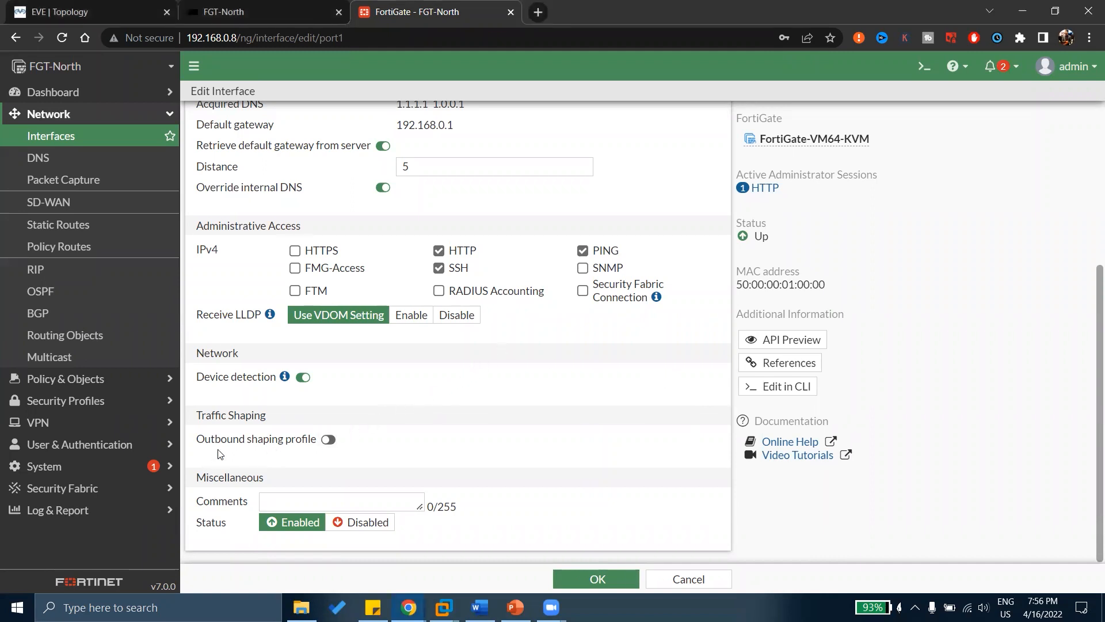
pyautogui.moveTo(217, 415); pyautogui.dragTo(245, 416)
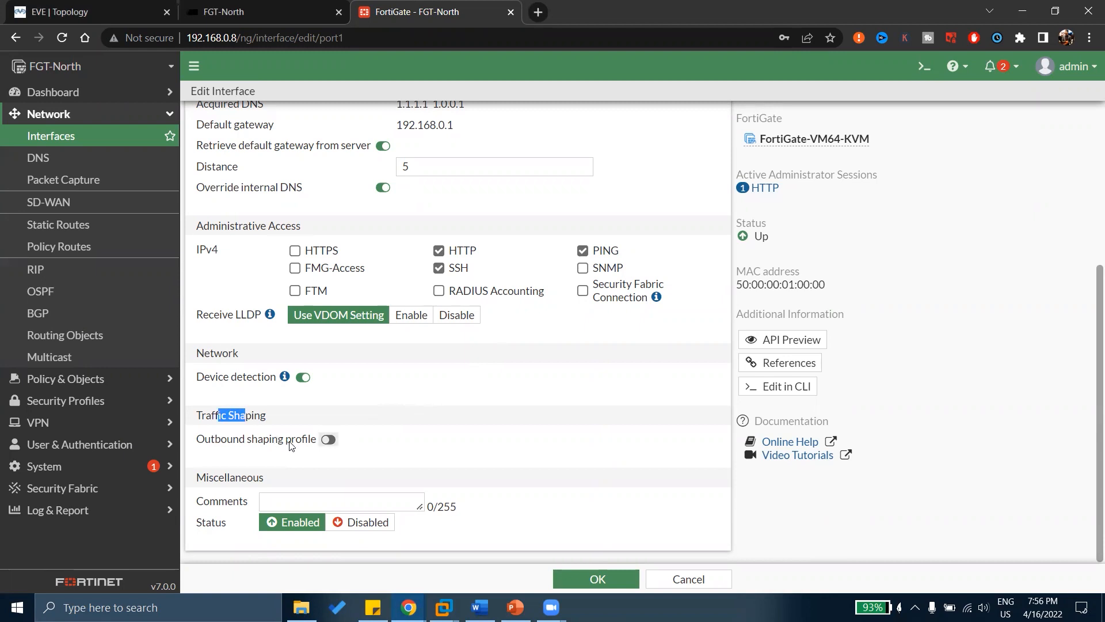
pyautogui.click(327, 440)
pyautogui.click(443, 442)
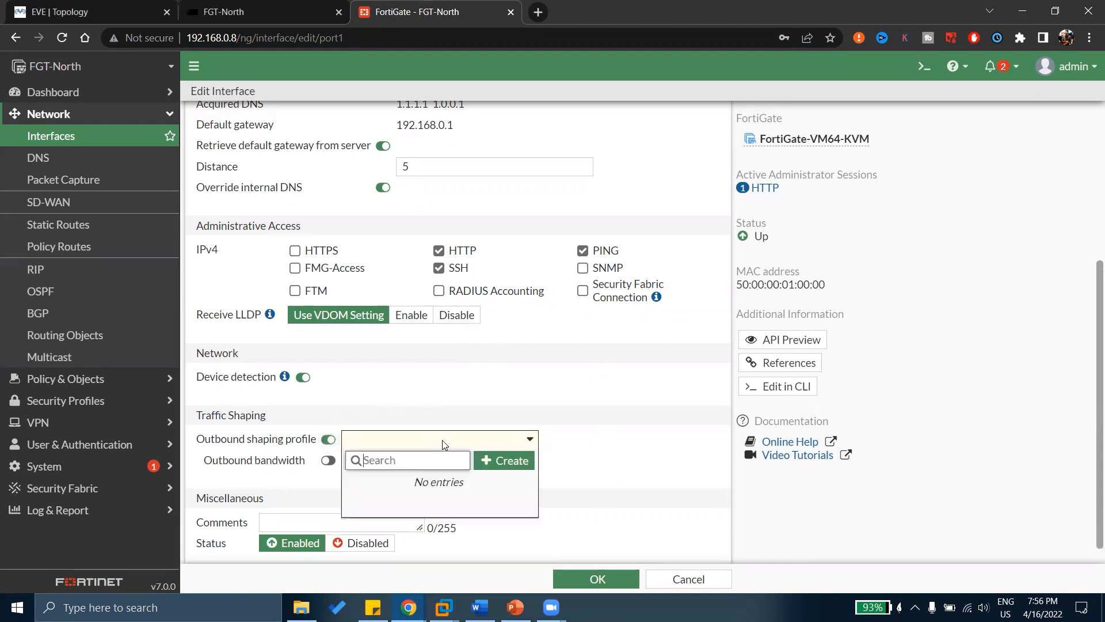
pyautogui.click(442, 440)
pyautogui.click(327, 440)
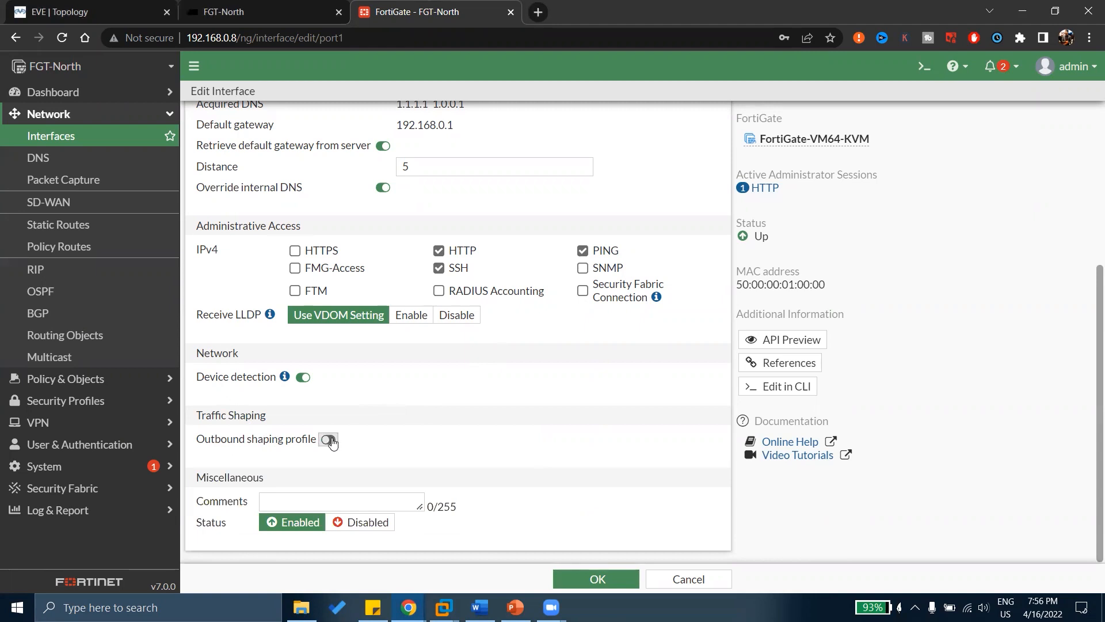
pyautogui.click(328, 440)
pyautogui.click(328, 440)
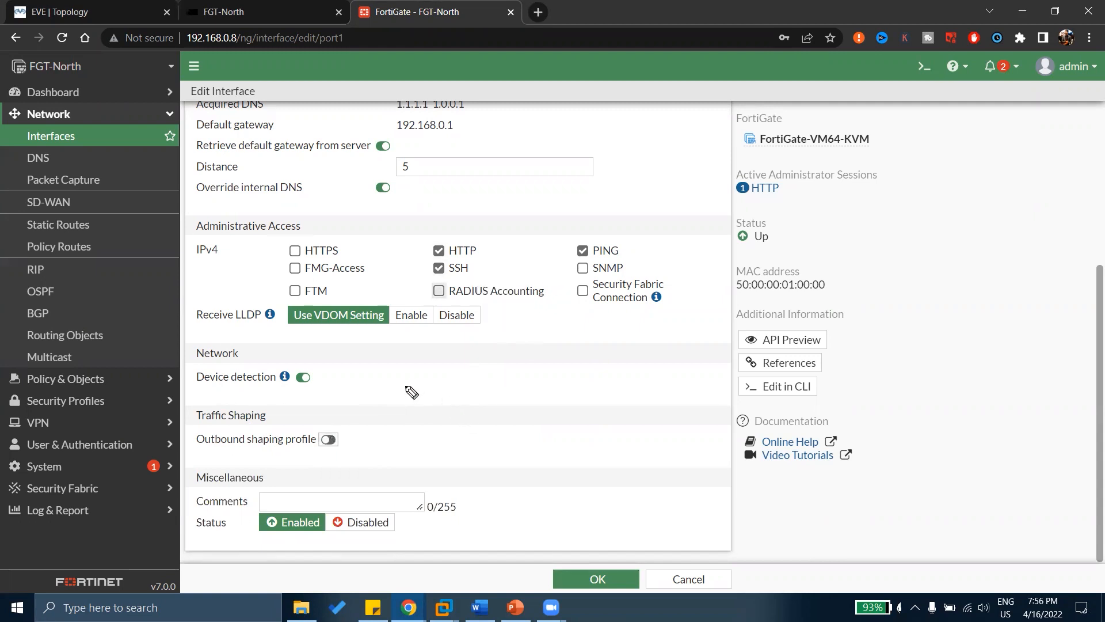
pyautogui.moveTo(395, 383)
pyautogui.mouseDown()
pyautogui.moveTo(396, 403)
pyautogui.moveTo(412, 386)
pyautogui.moveTo(498, 394)
pyautogui.mouseUp()
pyautogui.moveTo(542, 363)
pyautogui.mouseDown()
pyautogui.moveTo(538, 397)
pyautogui.moveTo(474, 353)
pyautogui.mouseUp()
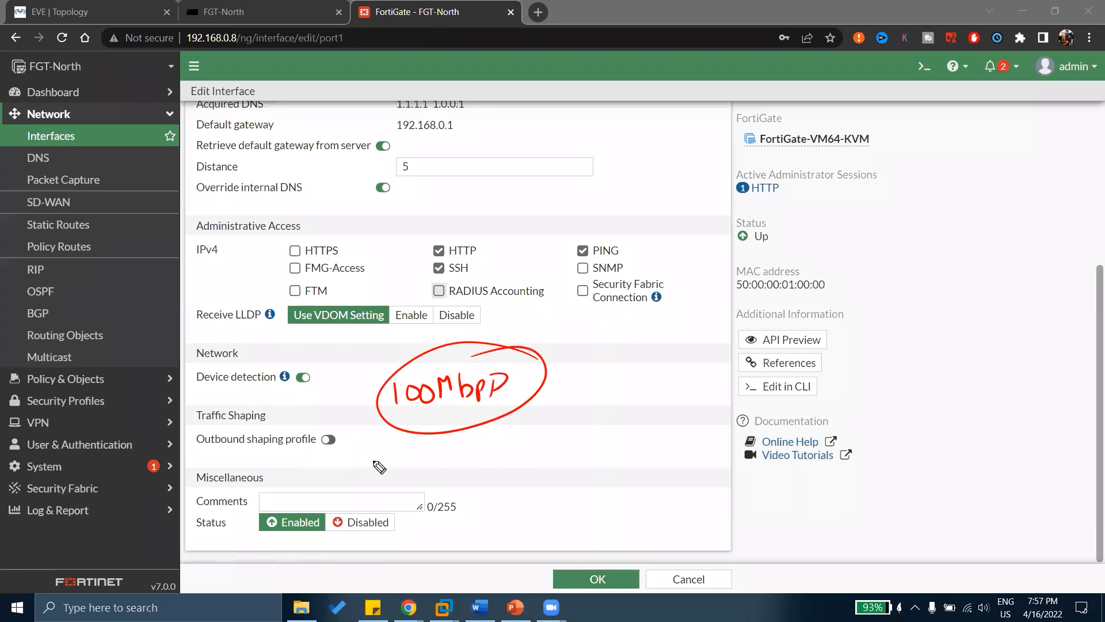
pyautogui.moveTo(361, 444); pyautogui.dragTo(466, 460)
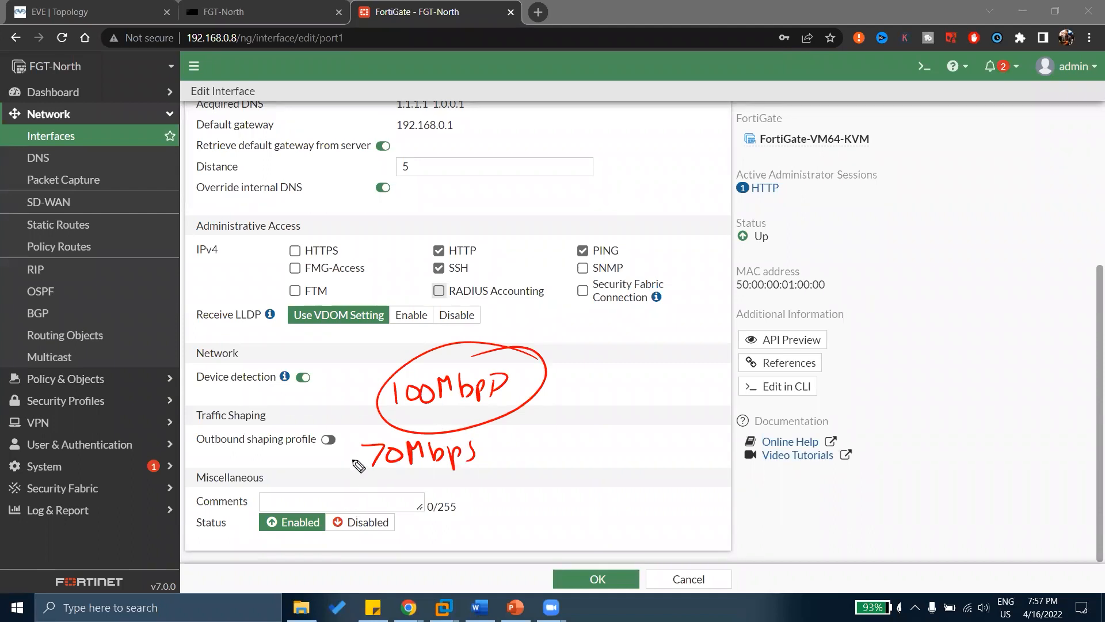
pyautogui.moveTo(389, 457)
pyautogui.mouseDown()
pyautogui.moveTo(372, 475)
pyautogui.moveTo(377, 445)
pyautogui.mouseUp()
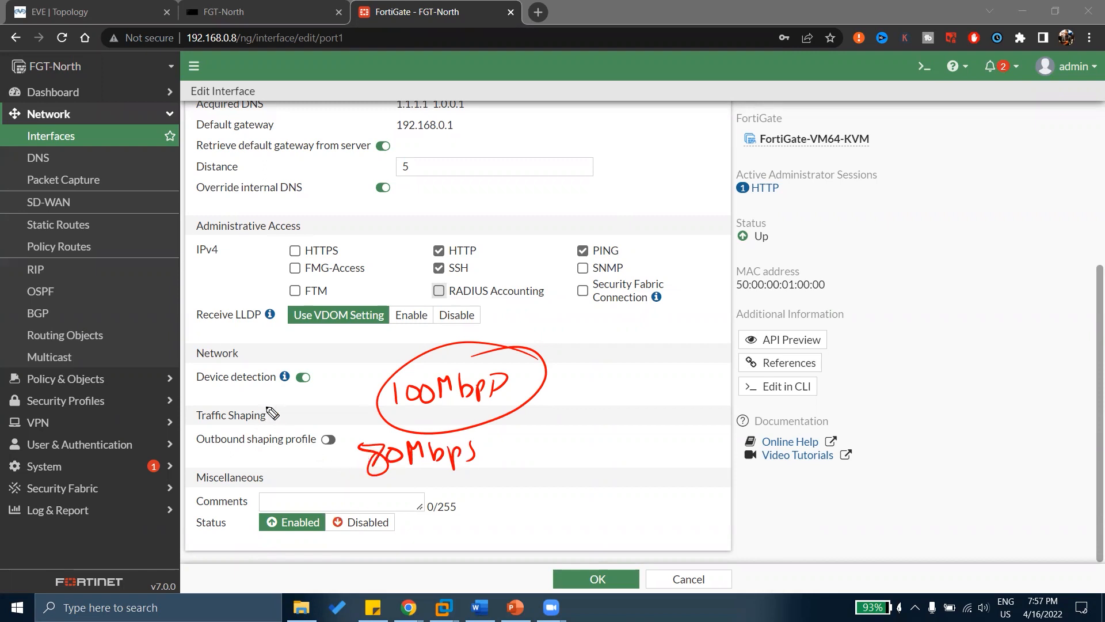
pyautogui.moveTo(266, 406); pyautogui.dragTo(291, 393)
pyautogui.press('e')
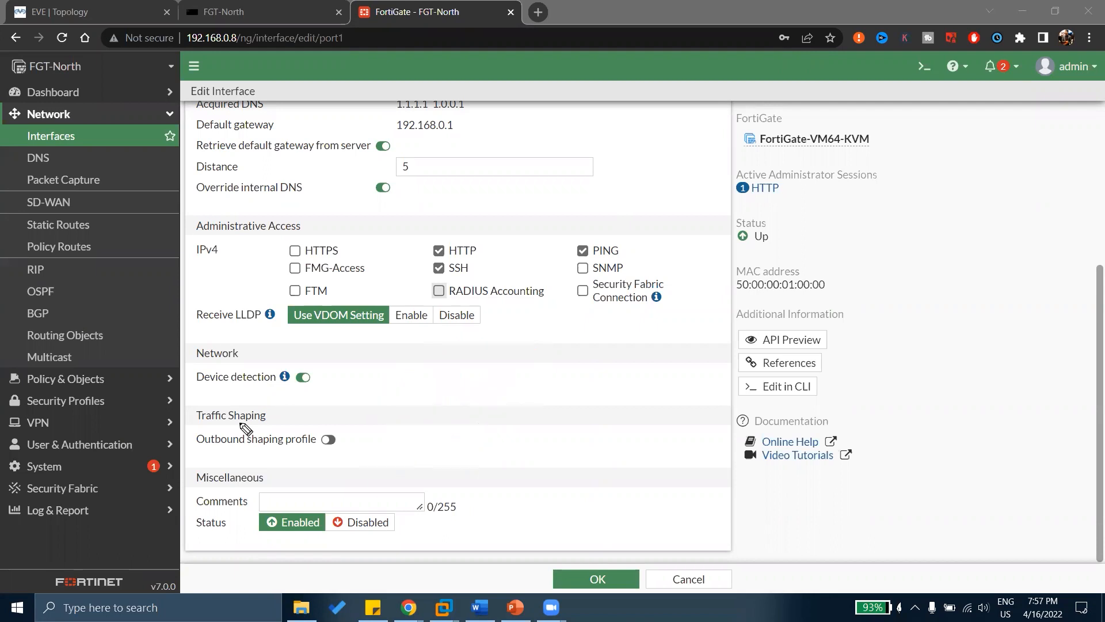
pyautogui.click(328, 440)
pyautogui.click(387, 443)
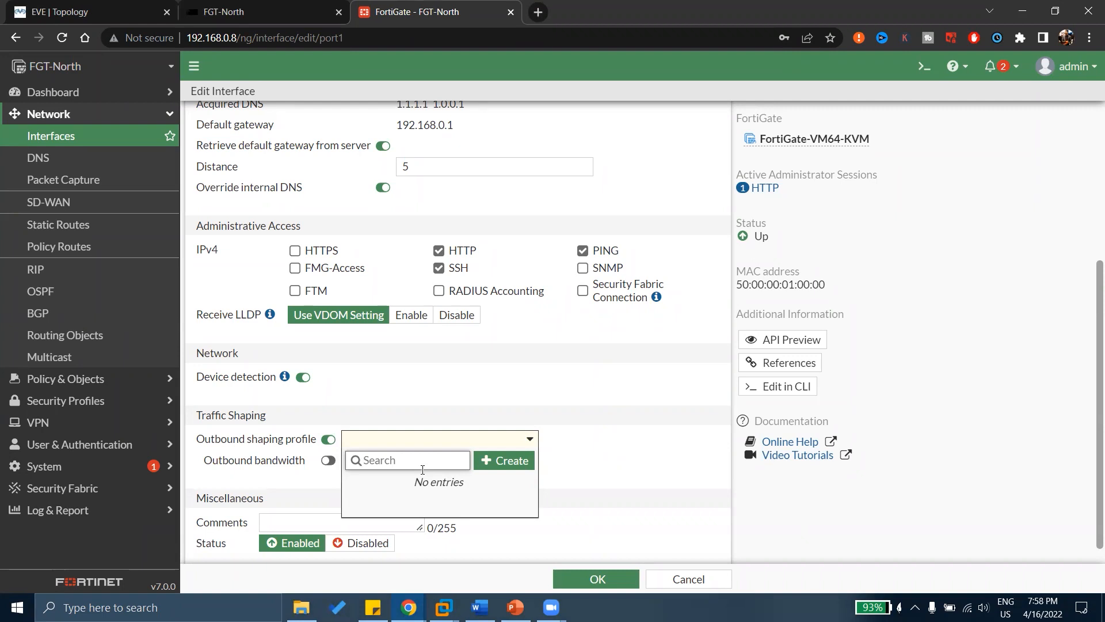
pyautogui.click(485, 375)
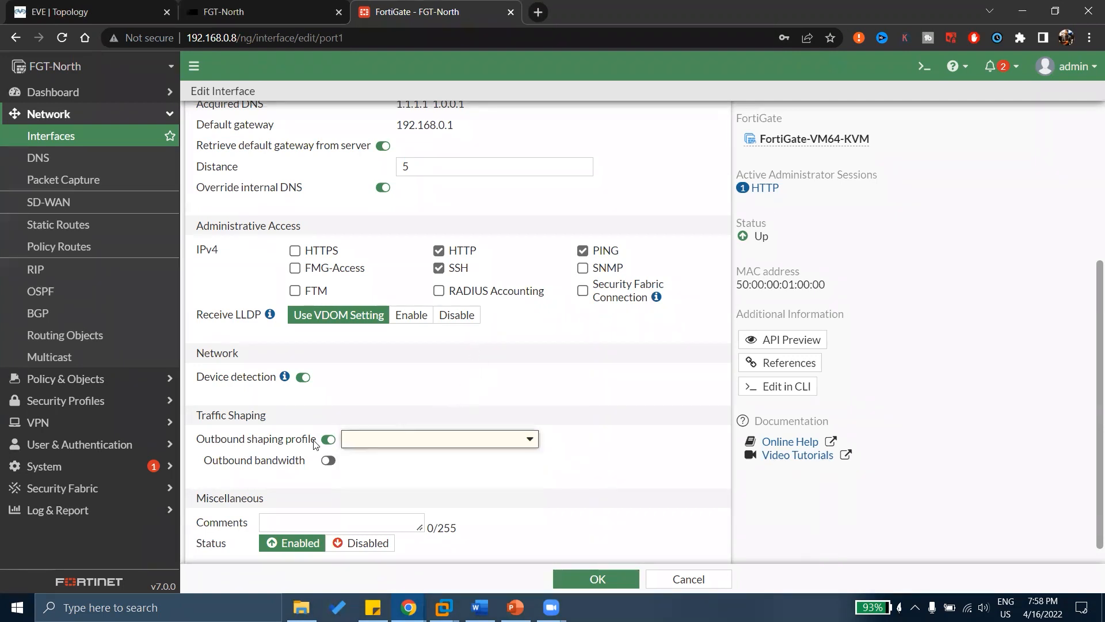
pyautogui.click(328, 439)
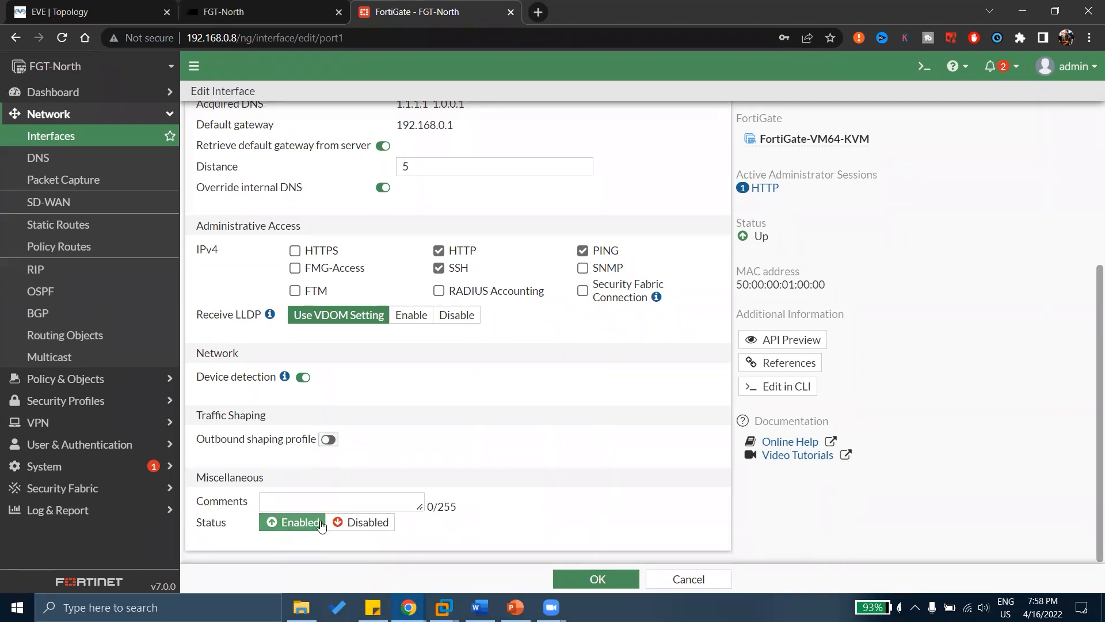
pyautogui.click(346, 523)
pyautogui.click(299, 528)
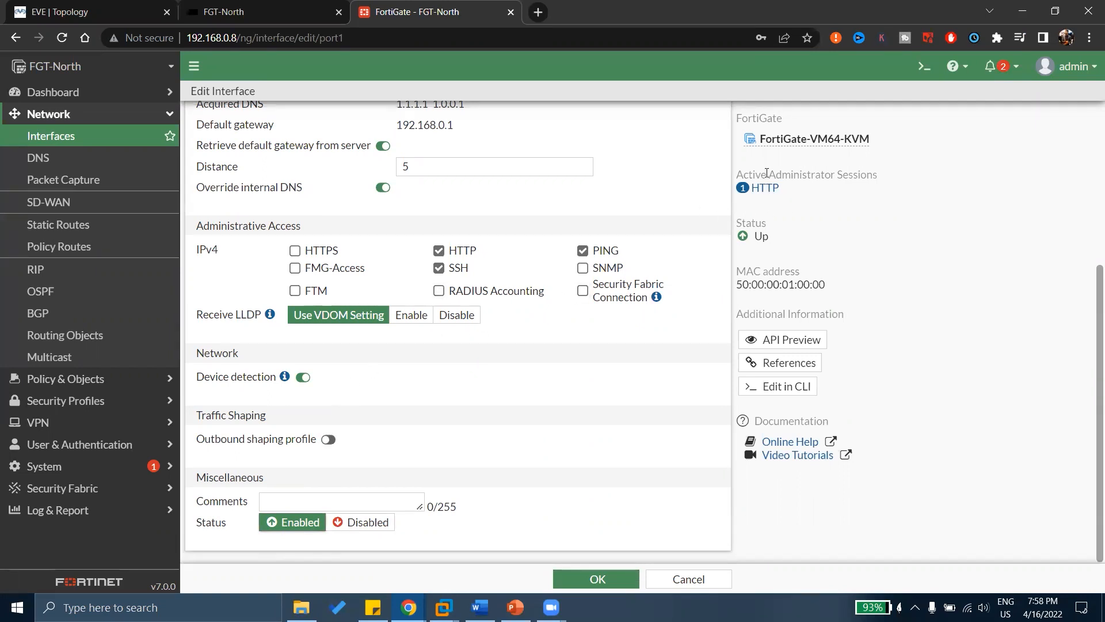
pyautogui.moveTo(799, 189); pyautogui.dragTo(744, 187)
pyautogui.click(748, 188)
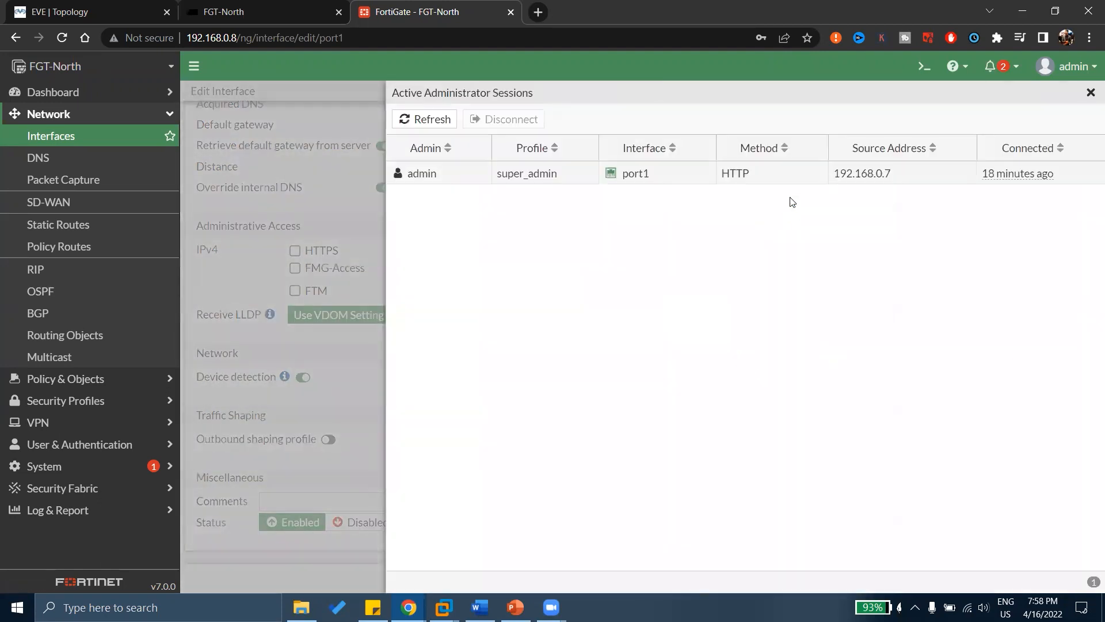
pyautogui.click(457, 183)
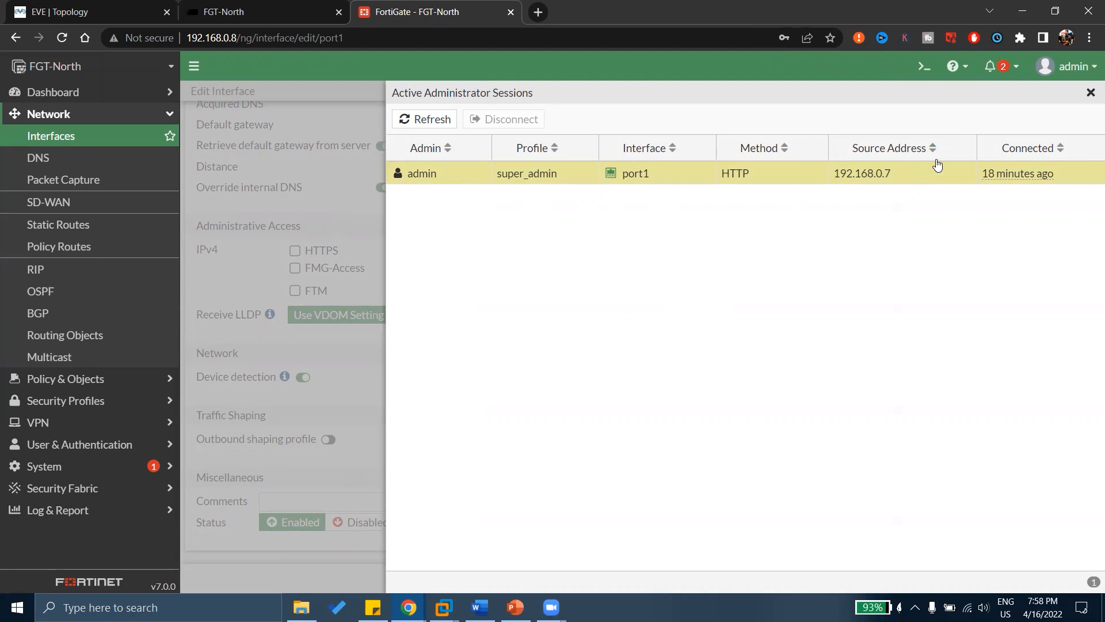
pyautogui.click(1090, 94)
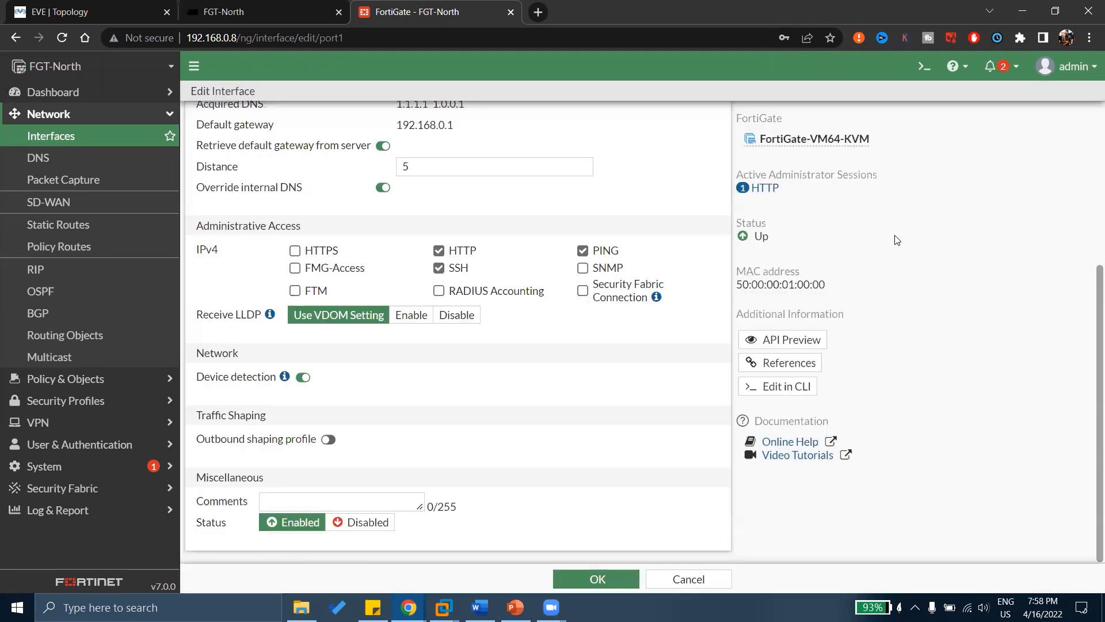
# Highlight part of port1's MAC address, then leave the edit page for the Interfaces list.
pyautogui.moveTo(737, 224); pyautogui.dragTo(760, 237)
pyautogui.click(761, 238)
pyautogui.moveTo(825, 284); pyautogui.dragTo(804, 298)
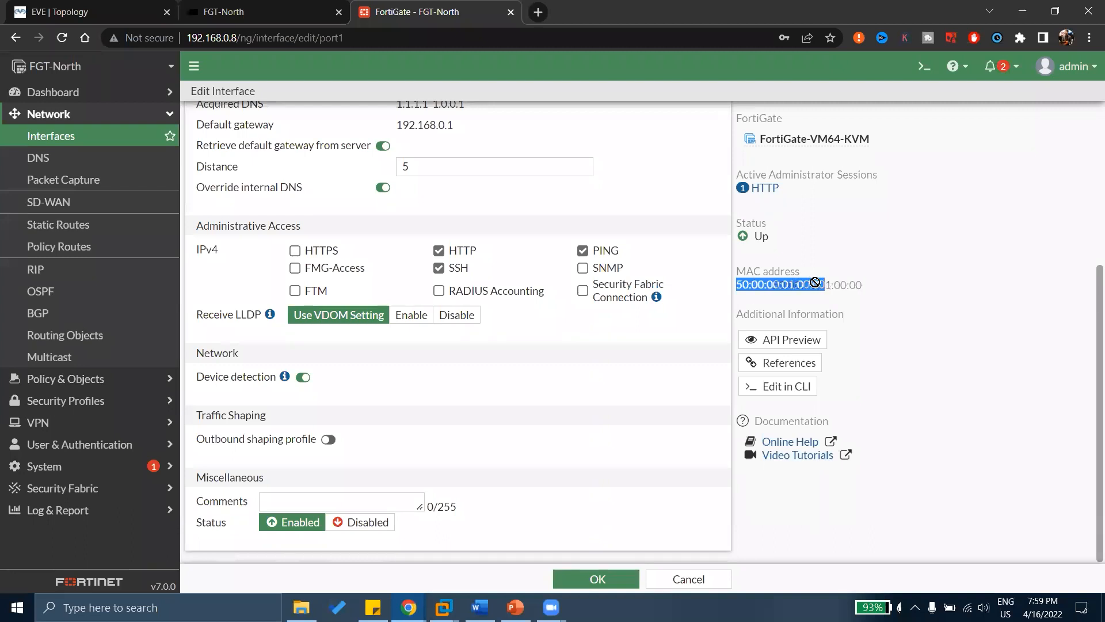
pyautogui.click(812, 294)
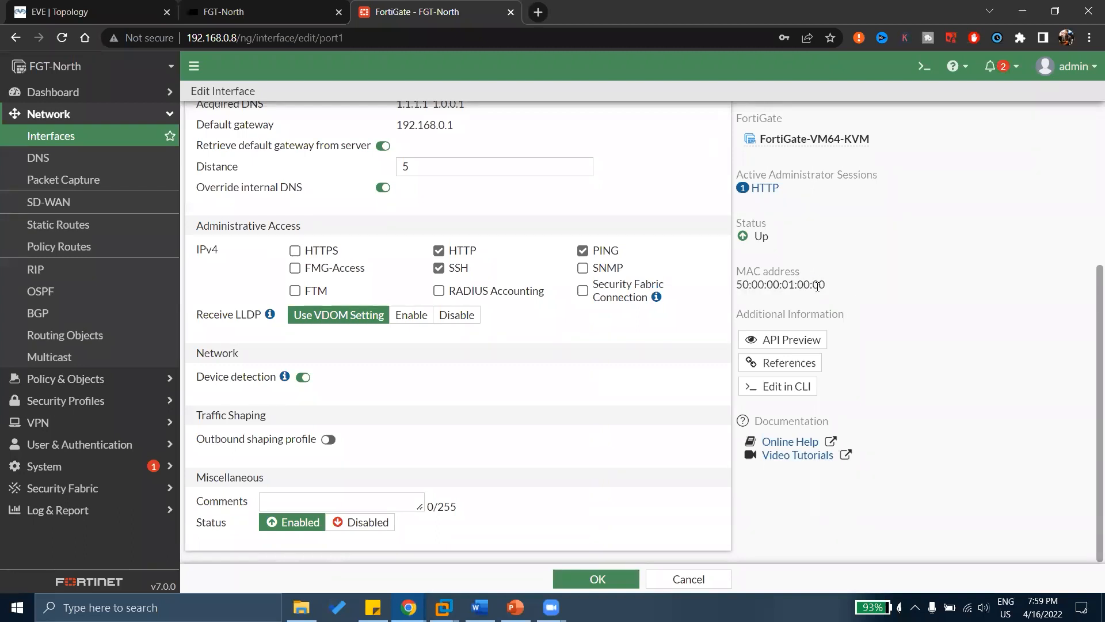
pyautogui.moveTo(818, 285); pyautogui.dragTo(769, 284)
pyautogui.click(839, 296)
pyautogui.click(67, 135)
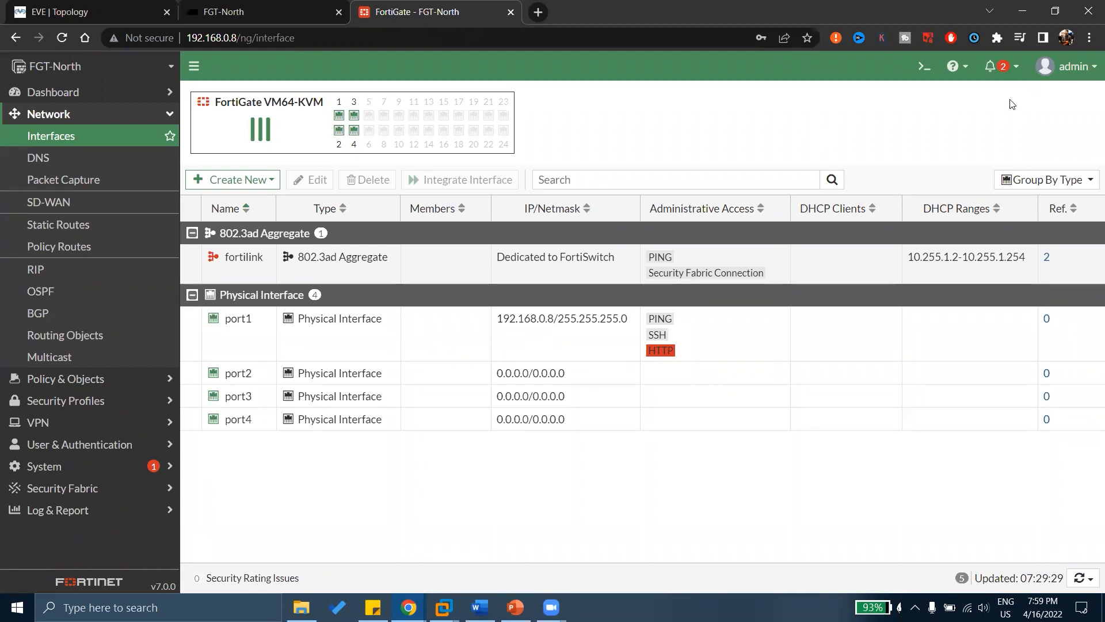
# Dock the My-FGT-Doubts-Session (Responses) spreadsheet as a browser tab and scroll through the submitted questions.
pyautogui.click(1066, 65)
pyautogui.click(806, 128)
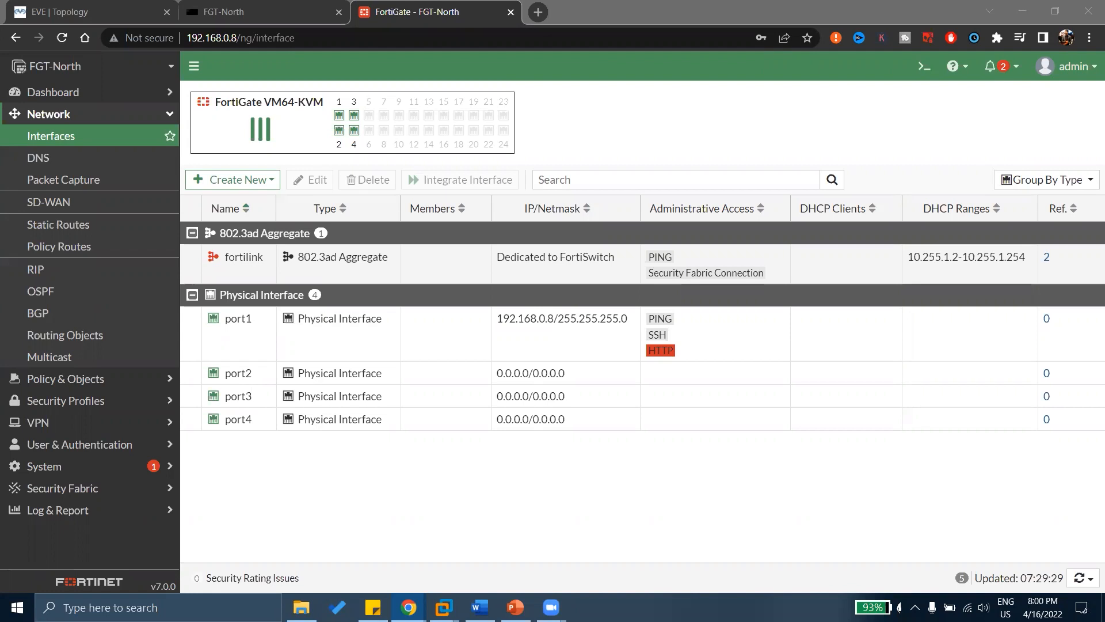
pyautogui.moveTo(469, 1); pyautogui.dragTo(470, 6)
pyautogui.scroll(-5, 454, 273)
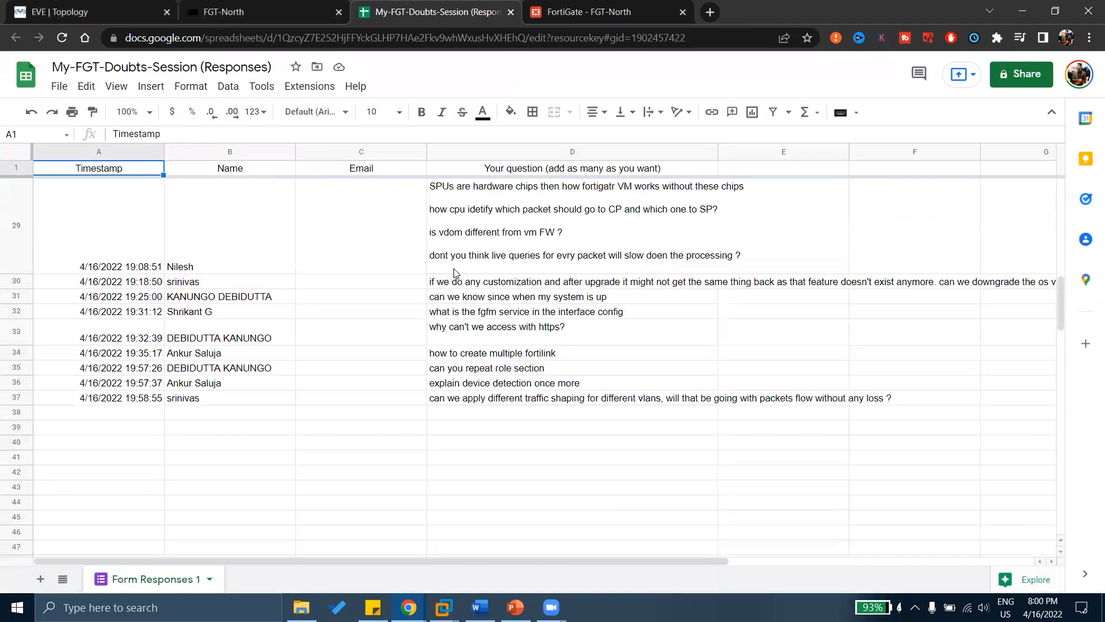
pyautogui.scroll(3, 454, 273)
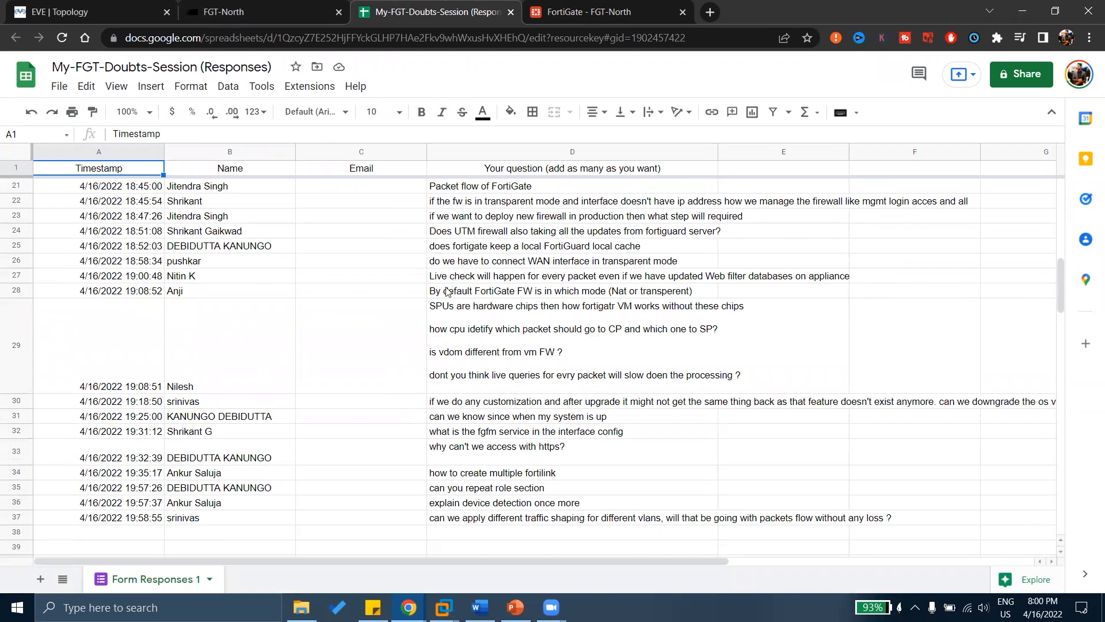
pyautogui.click(438, 312)
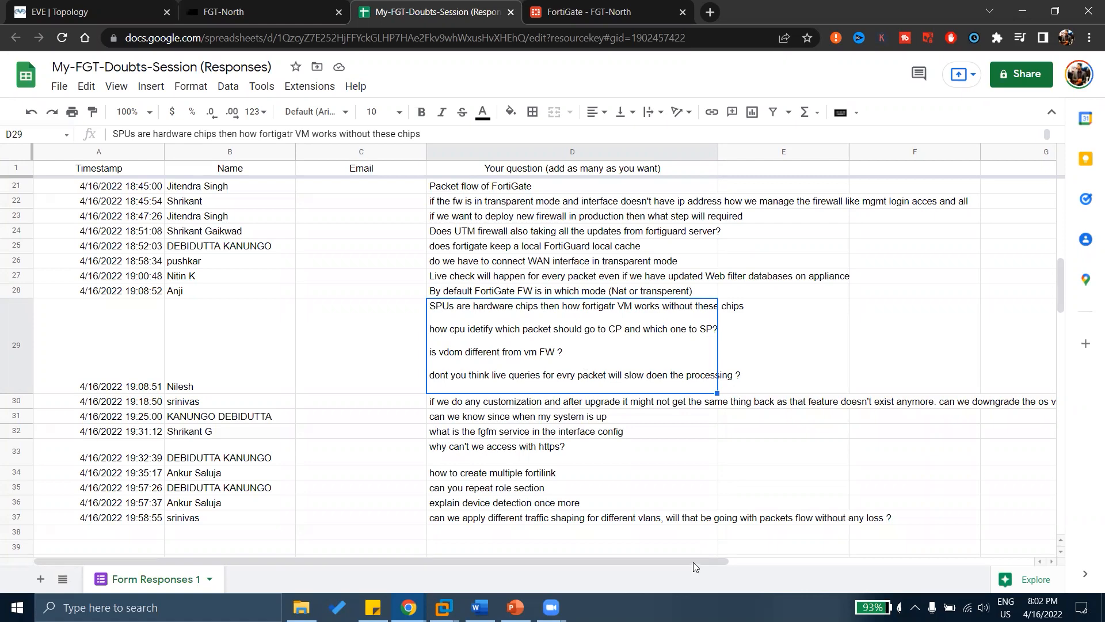
pyautogui.moveTo(699, 560); pyautogui.dragTo(936, 556)
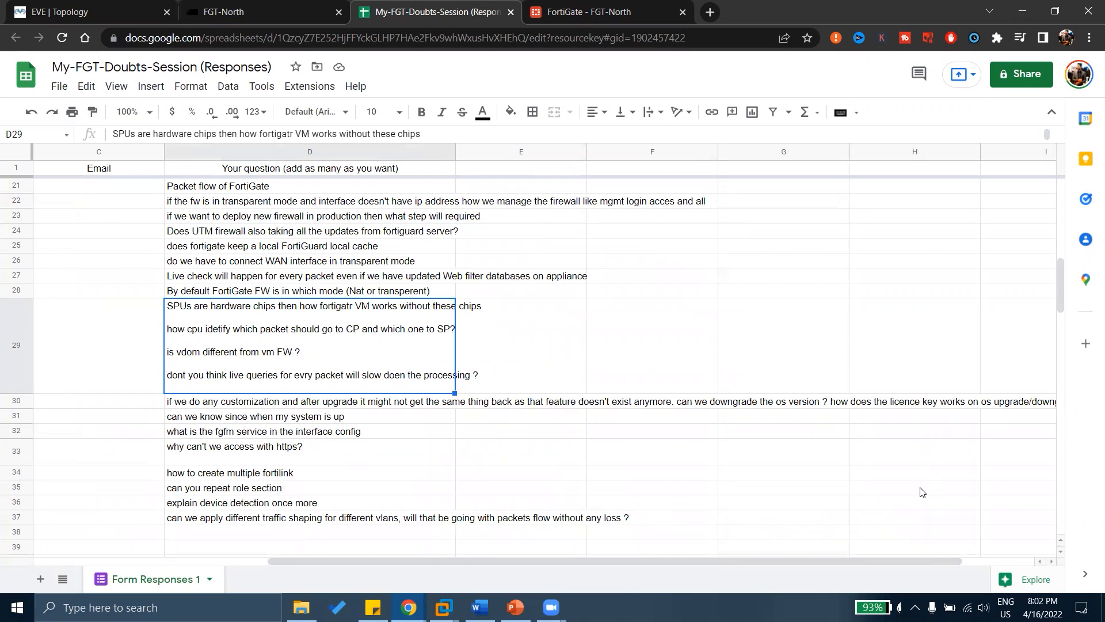
pyautogui.moveTo(908, 560); pyautogui.dragTo(808, 547)
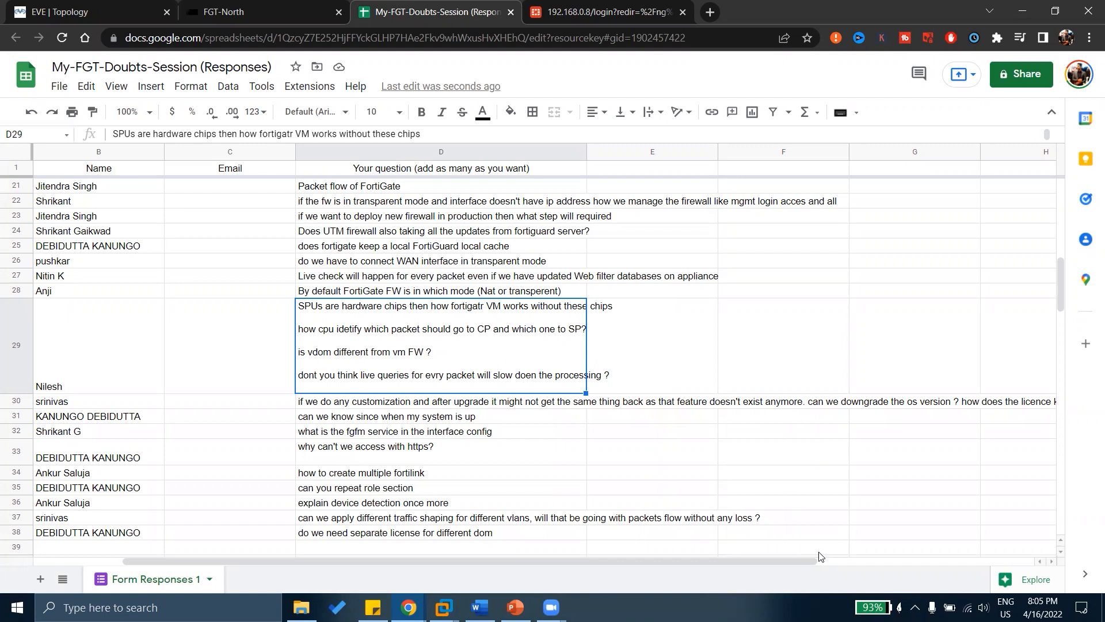
# Log back in to FGT-North as admin, correcting the mistyped password, and dismiss Chrome's password check.
pyautogui.click(567, 13)
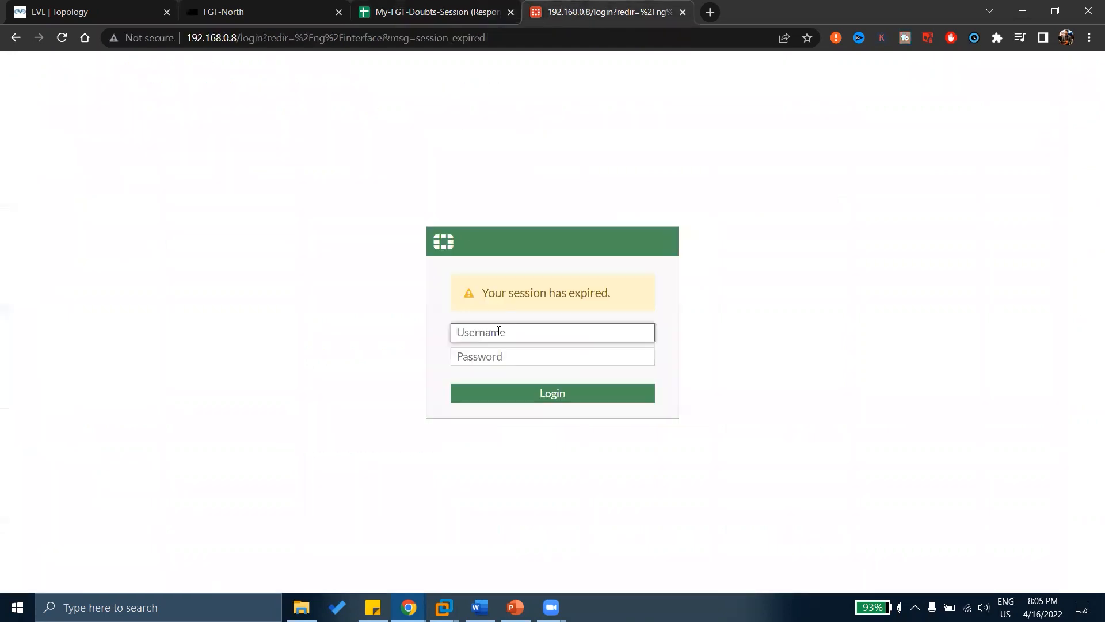
pyautogui.write('admin')
pyautogui.press('Tab')
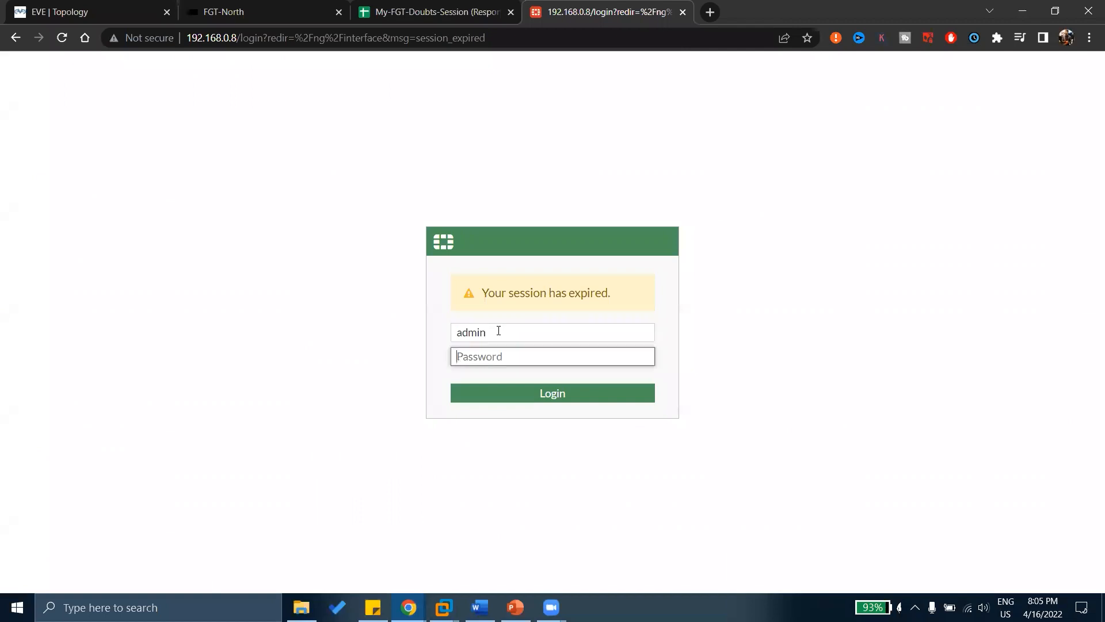
pyautogui.write('admin')
pyautogui.hotkey('ctrl', 'a')
pyautogui.write('admin123')
pyautogui.press('Return')
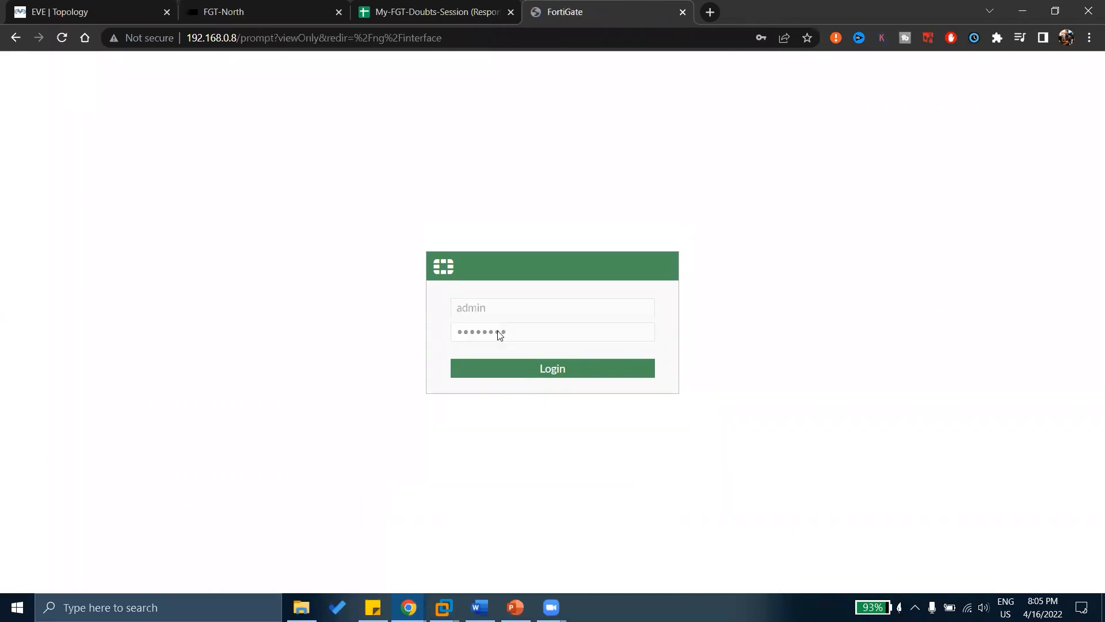
pyautogui.click(672, 246)
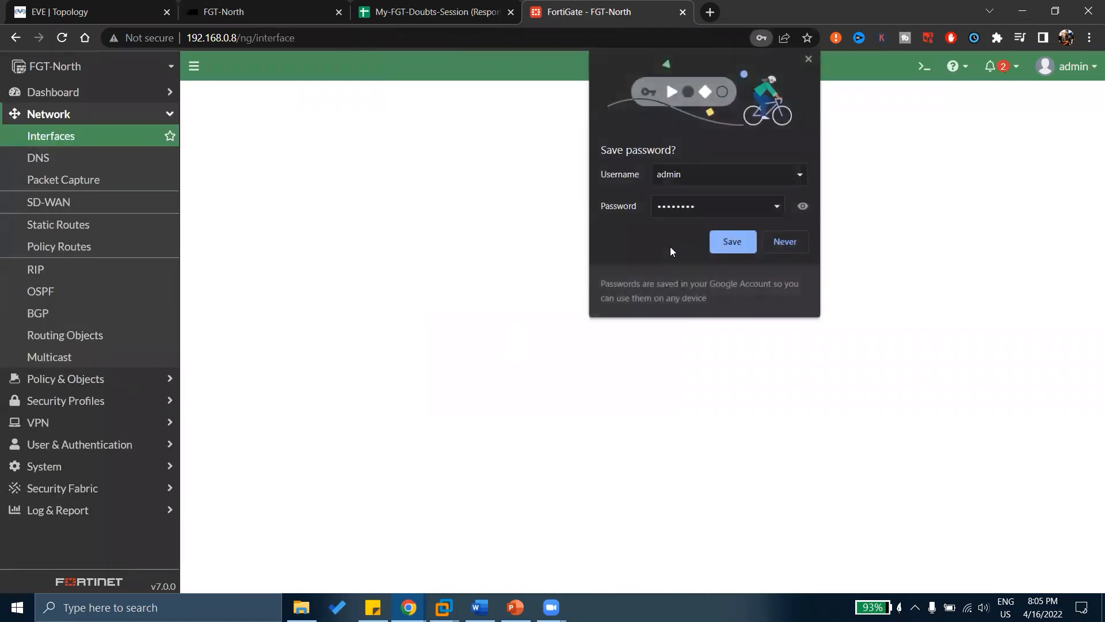
# Decline saving the password, check system uptime on Dashboard > Status, then return to the questions spreadsheet.
pyautogui.click(783, 251)
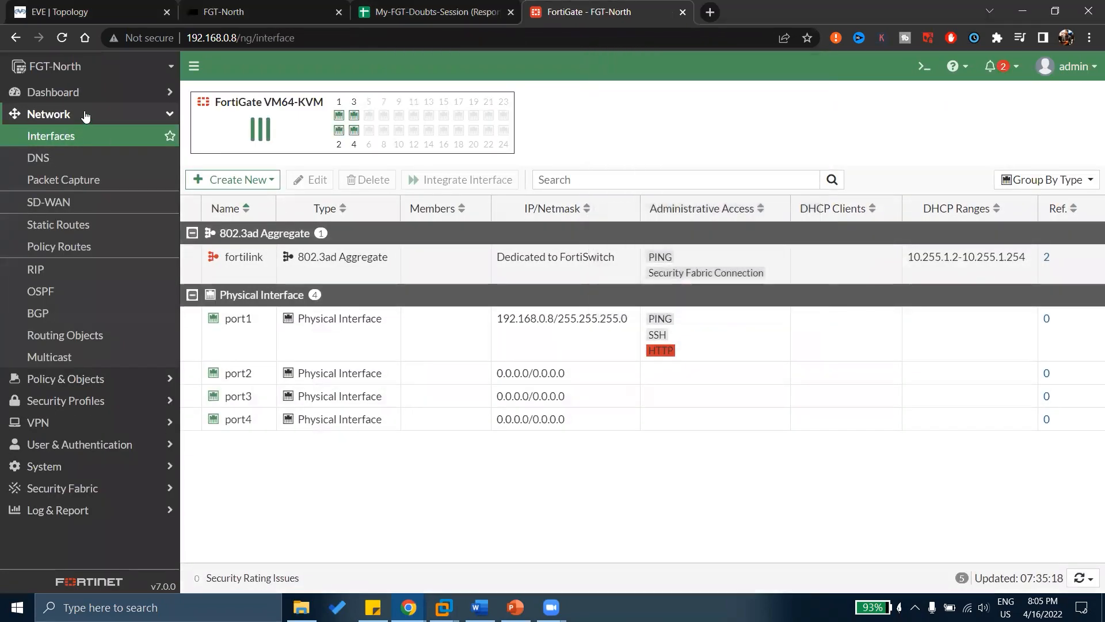
pyautogui.click(58, 92)
pyautogui.click(65, 116)
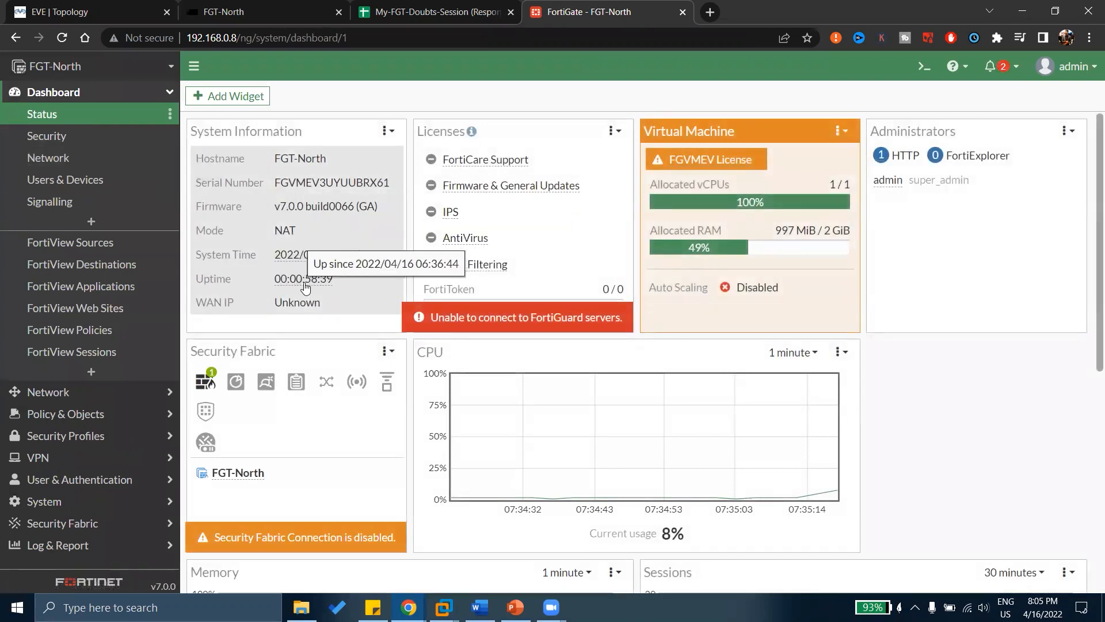
pyautogui.moveTo(317, 284)
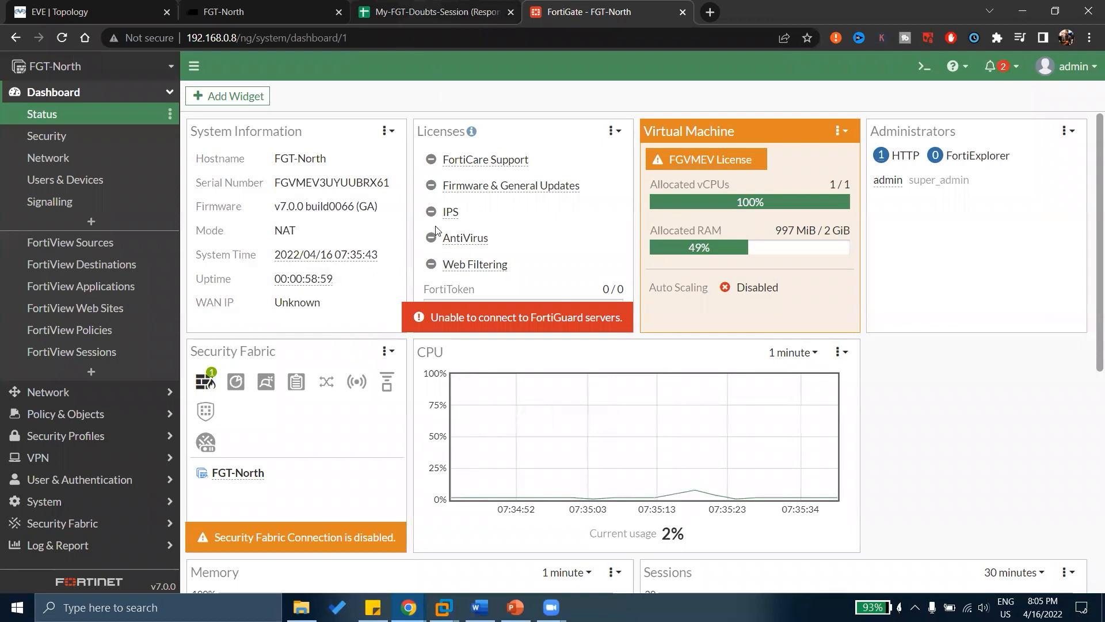
pyautogui.click(423, 12)
pyautogui.click(374, 418)
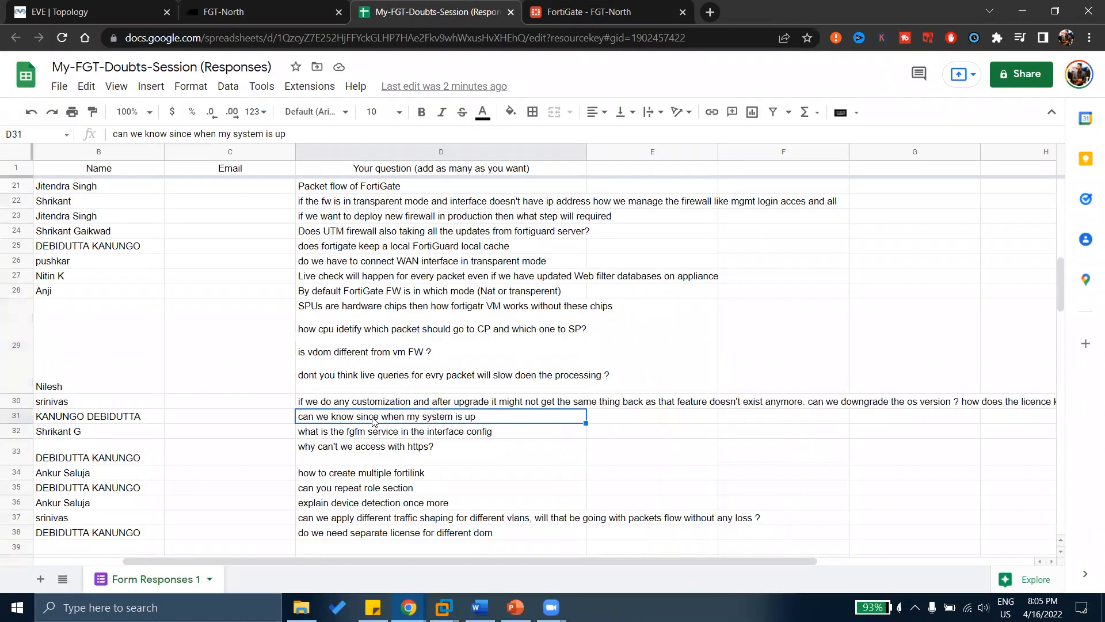
pyautogui.click(359, 433)
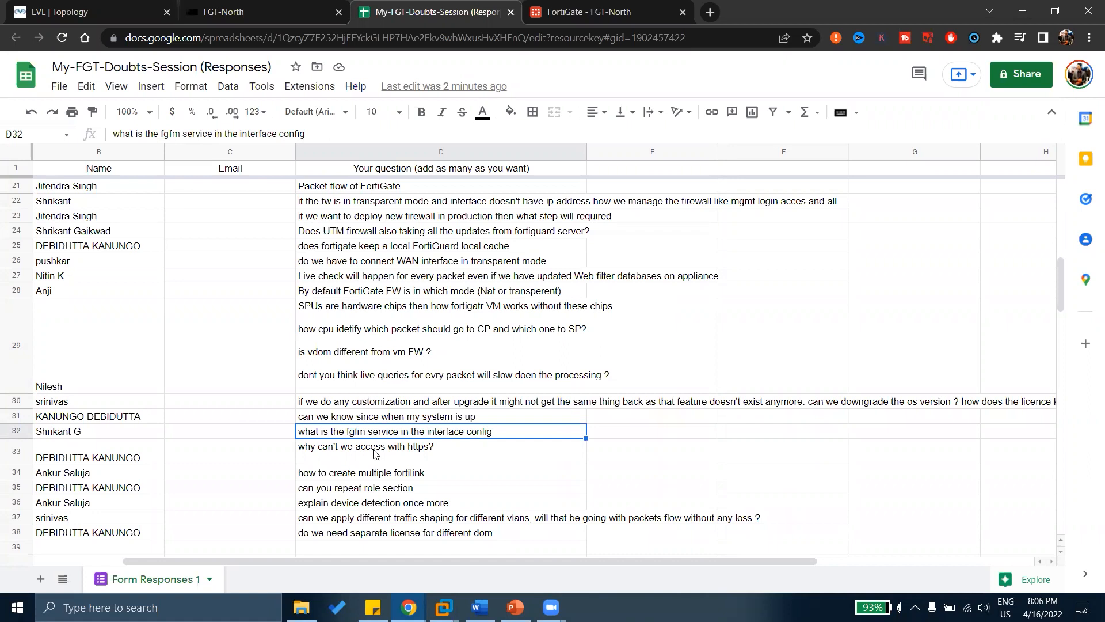
pyautogui.click(373, 453)
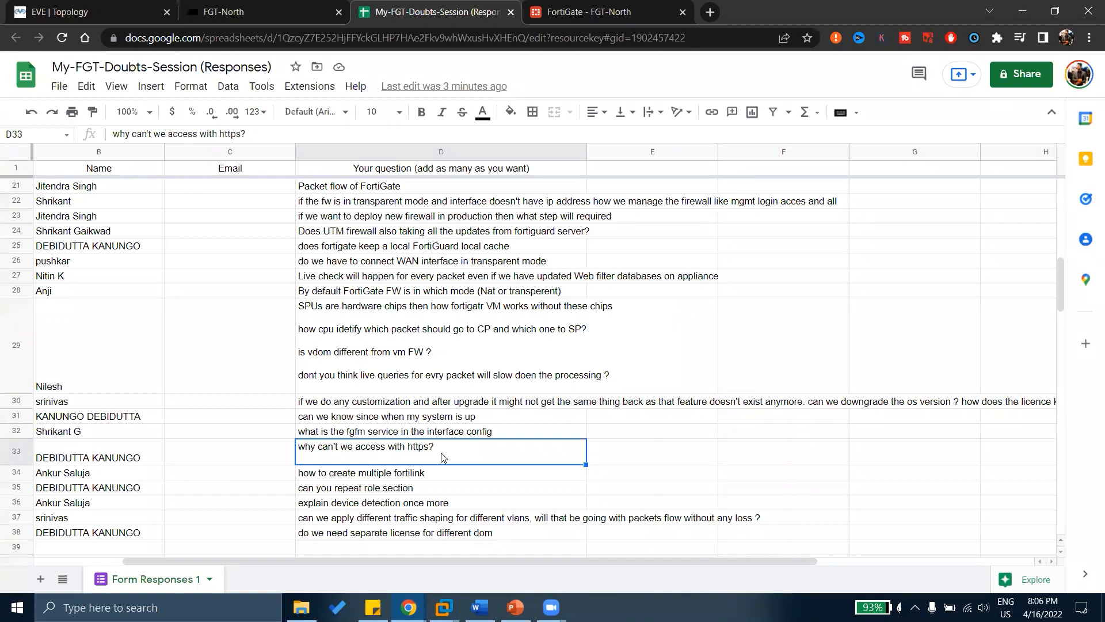
pyautogui.click(429, 477)
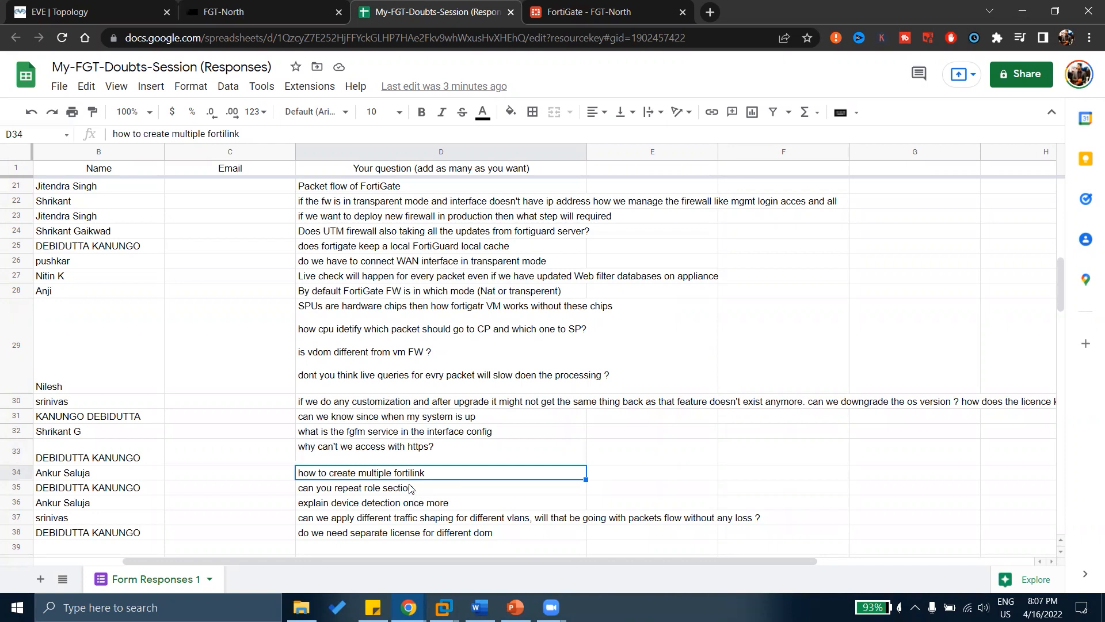
# Read the repeating-roles, device detection and traffic shaping questions in rows 35–37, noting the MTU question in row 39.
pyautogui.click(410, 488)
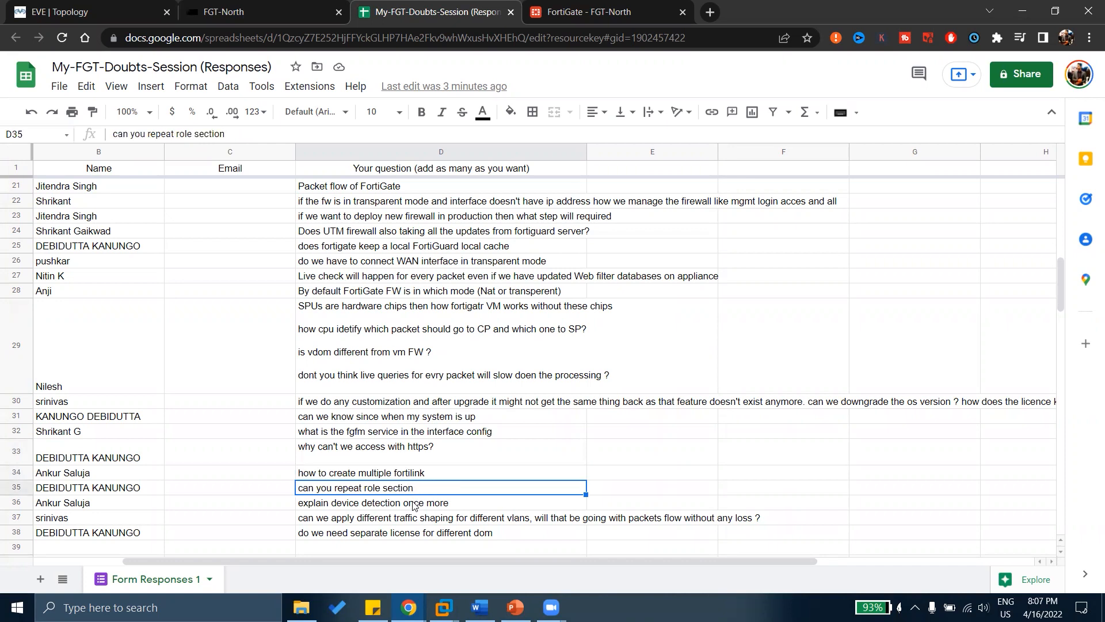
pyautogui.click(416, 505)
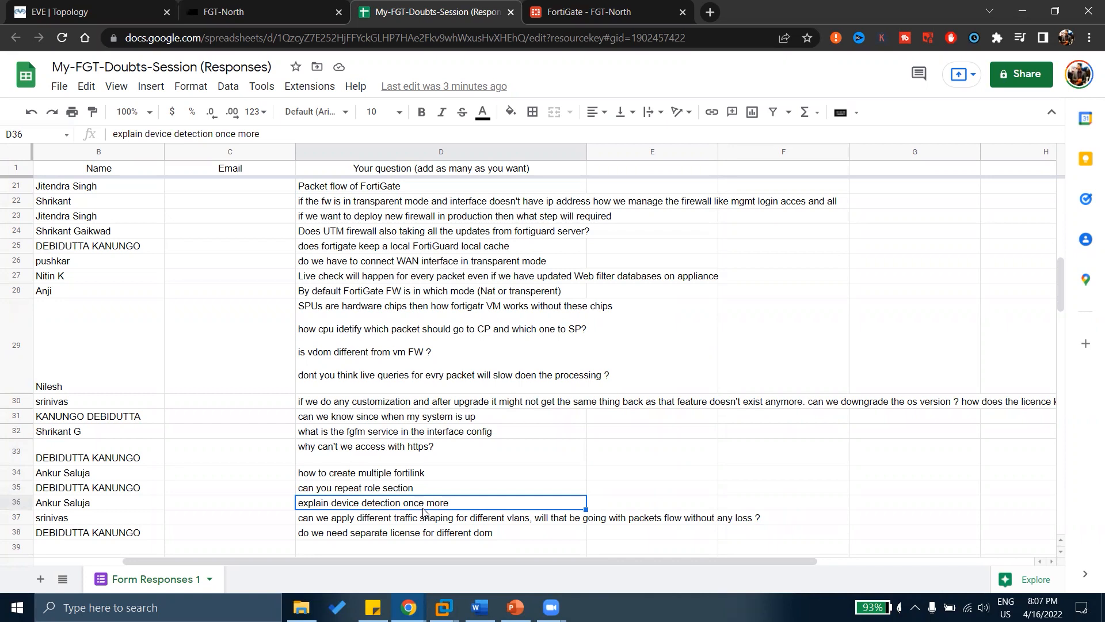
pyautogui.click(418, 519)
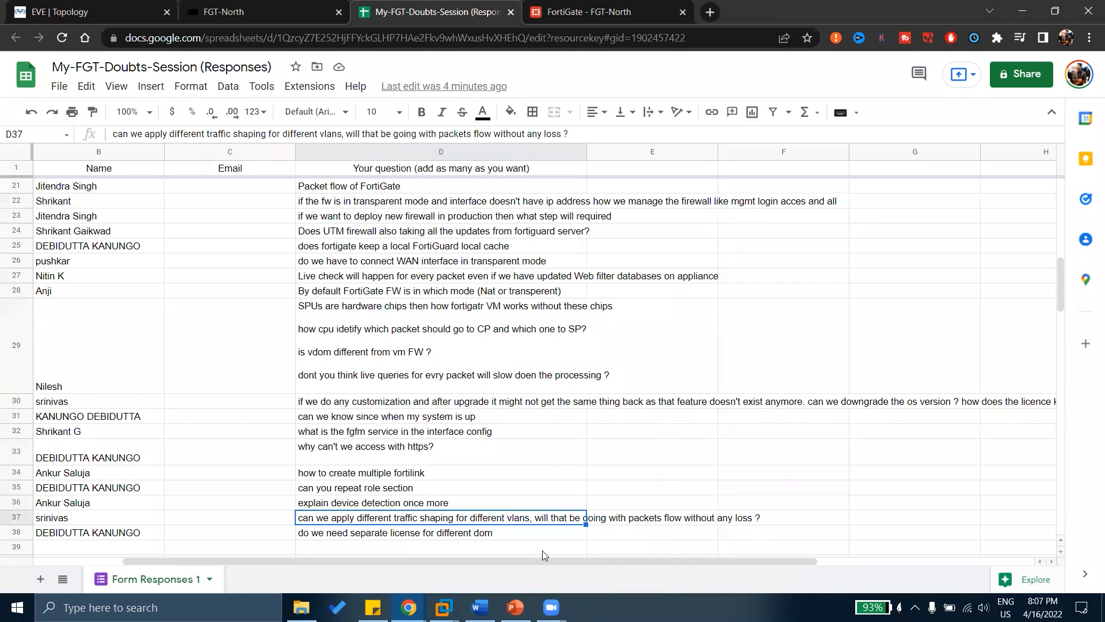
pyautogui.click(622, 548)
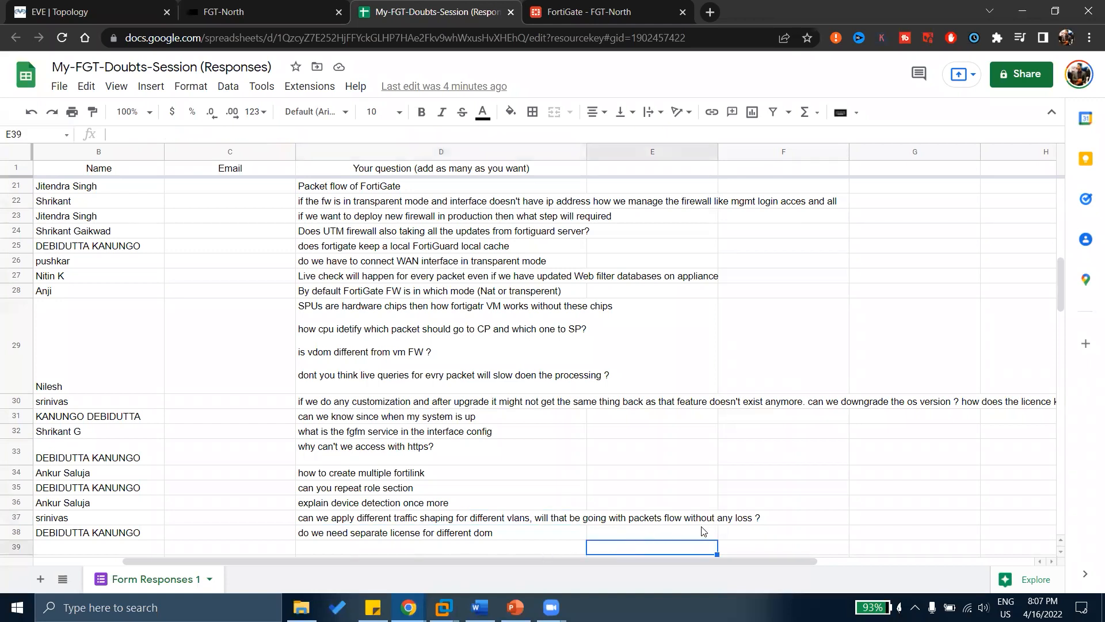
pyautogui.click(470, 516)
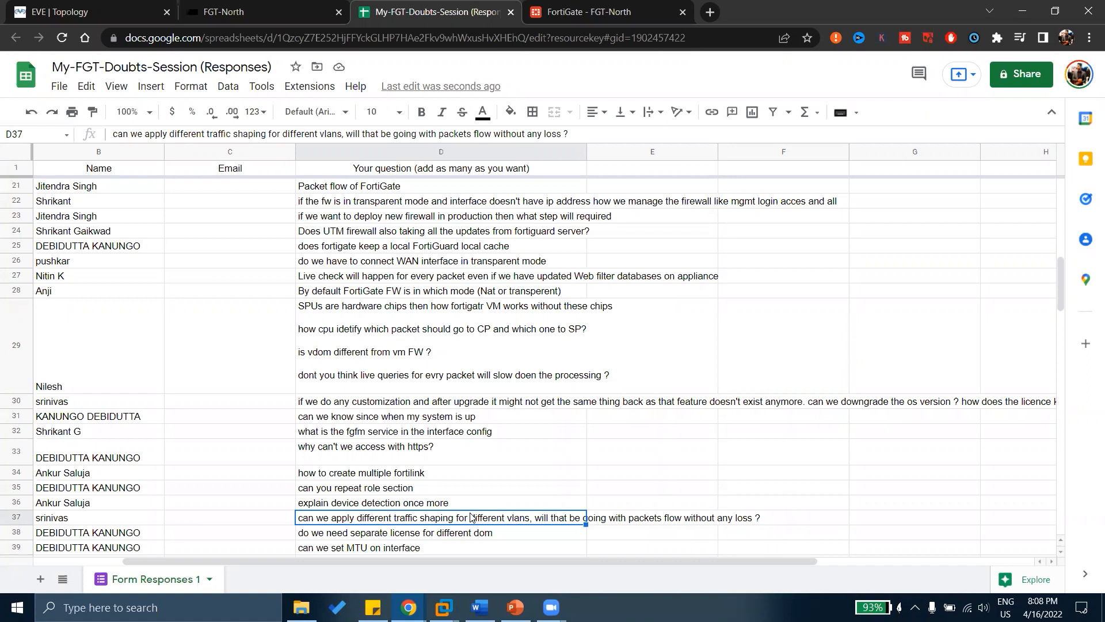
# Review the separate license question and the MTU-on-interface question in the responses sheet.
pyautogui.click(440, 535)
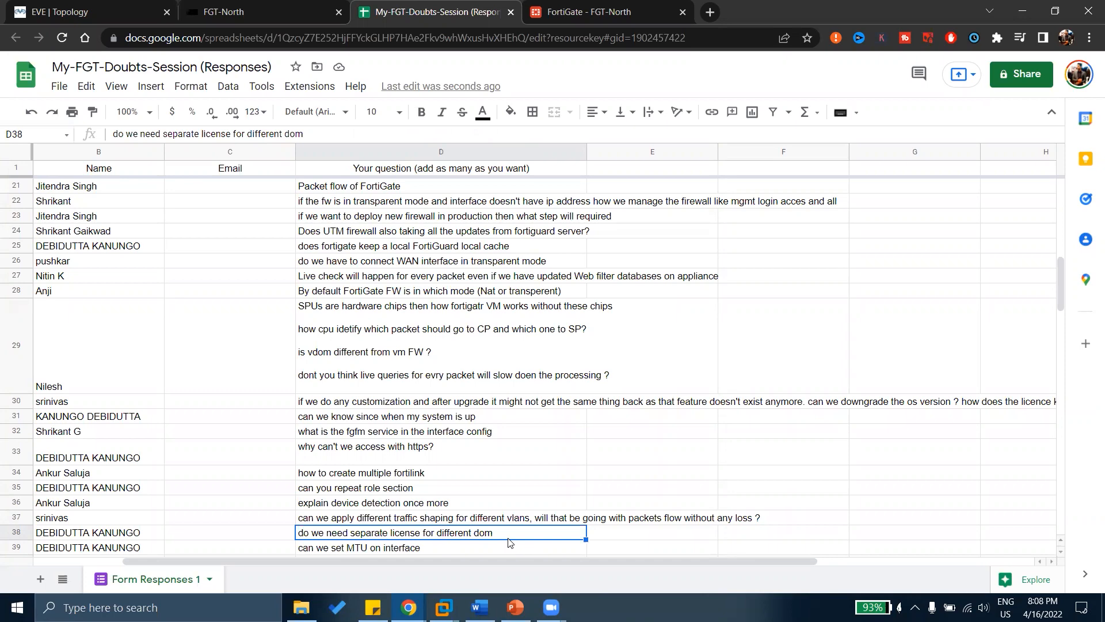
pyautogui.scroll(-5, 509, 538)
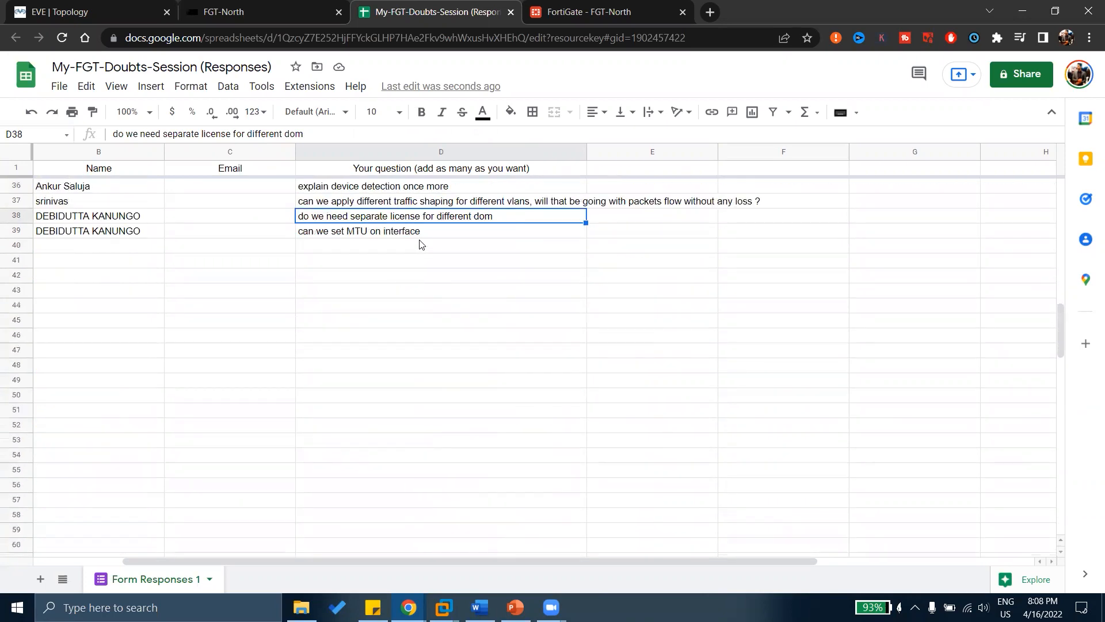
pyautogui.click(428, 235)
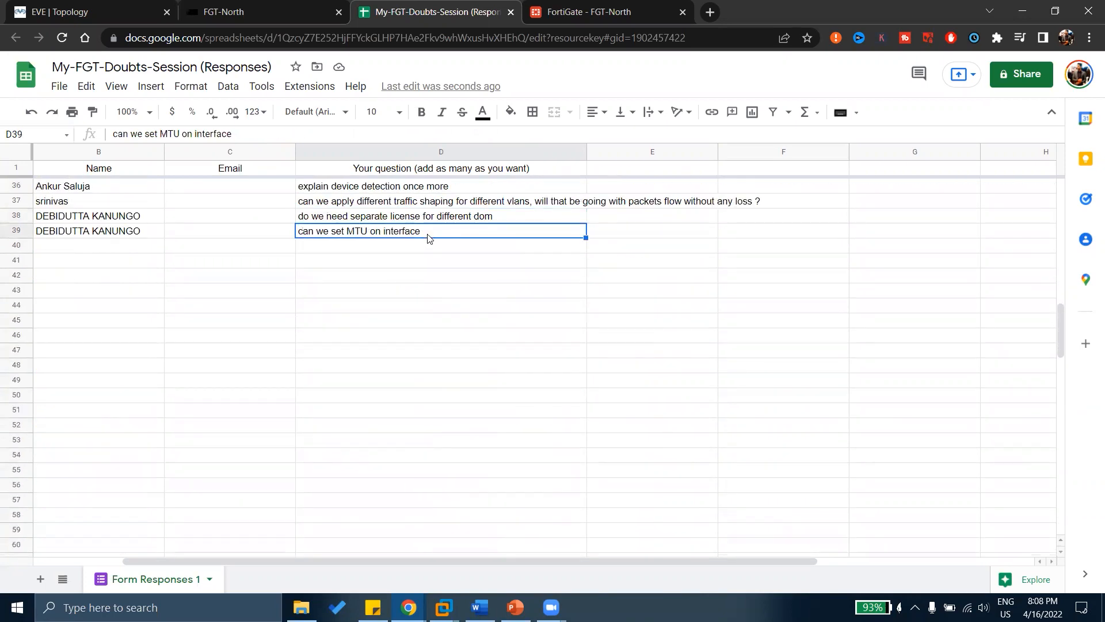
pyautogui.scroll(3, 515, 288)
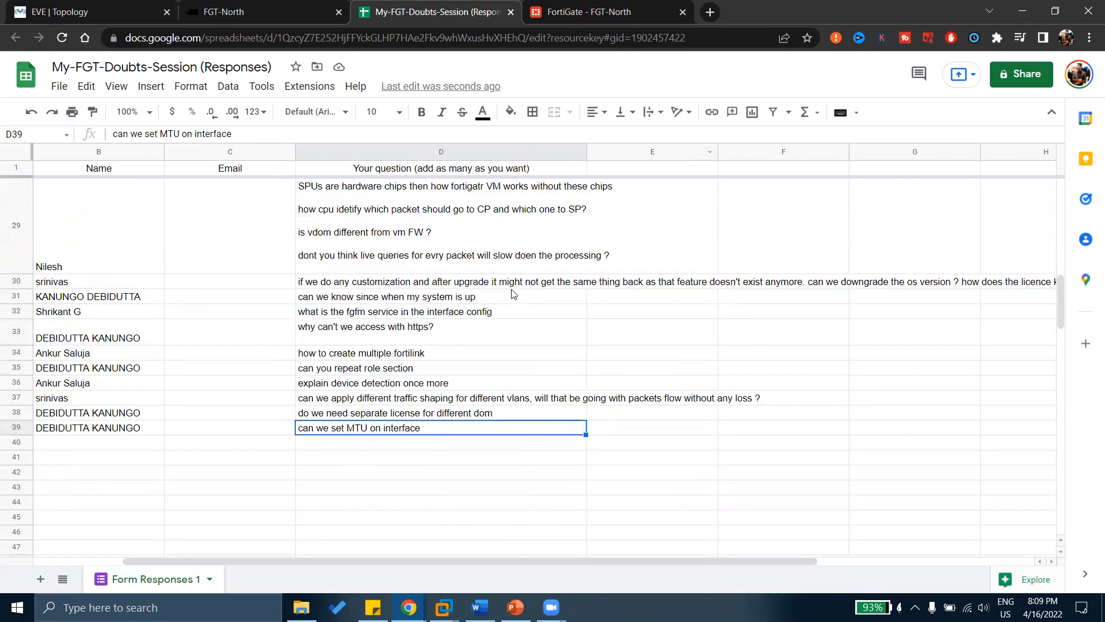
pyautogui.scroll(2, 512, 292)
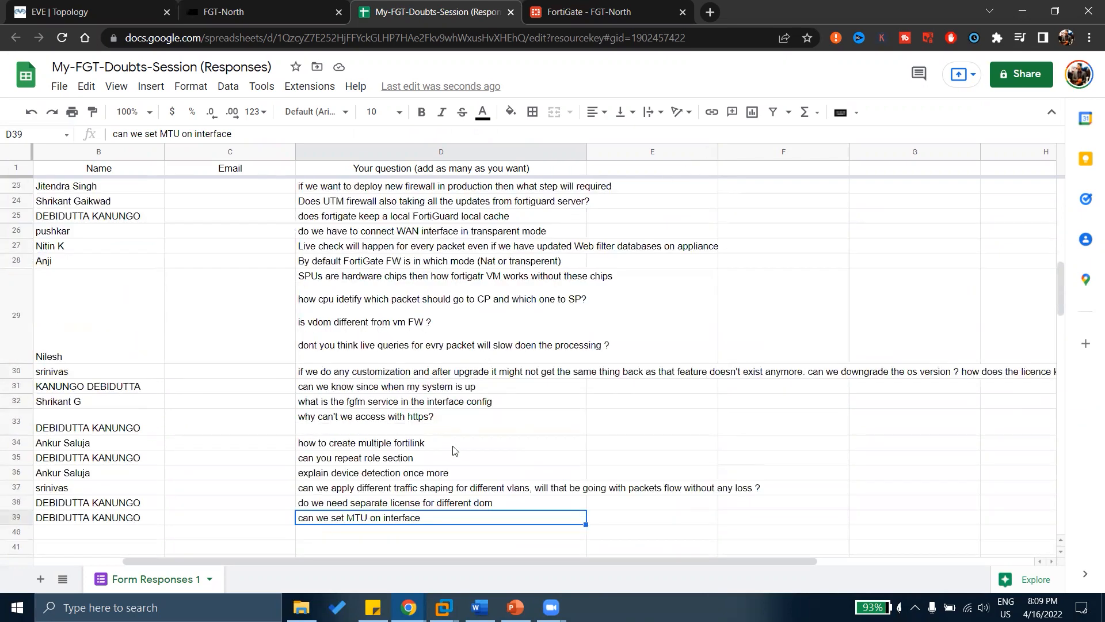
# Select the repeat-role-section question, then switch to the FGT-North FortiGate dashboard tab.
pyautogui.click(380, 462)
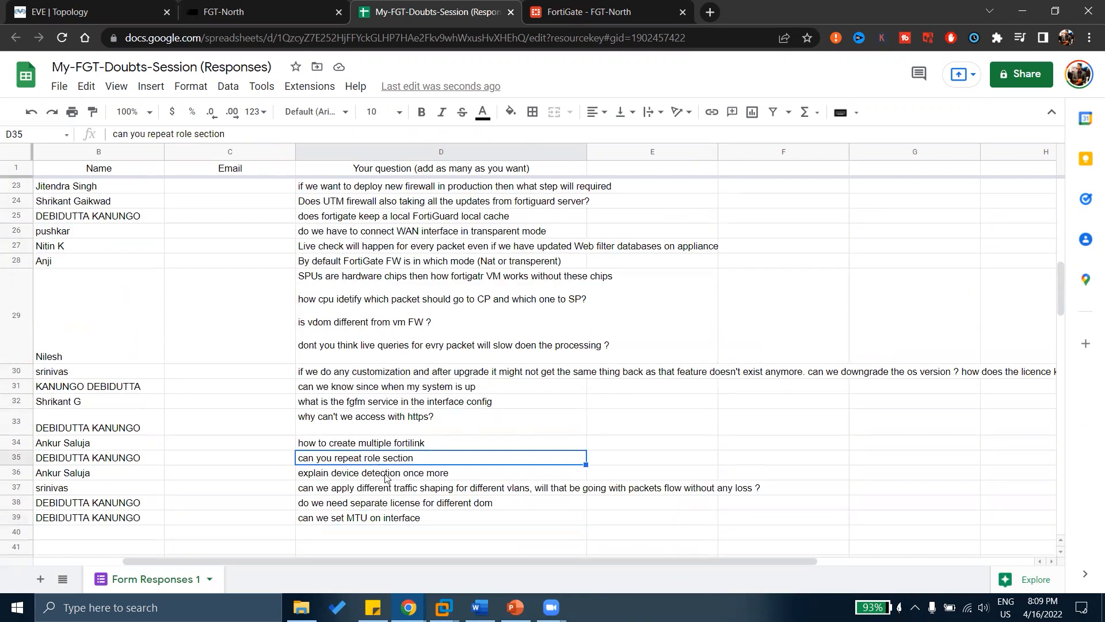
pyautogui.click(385, 477)
pyautogui.click(645, 11)
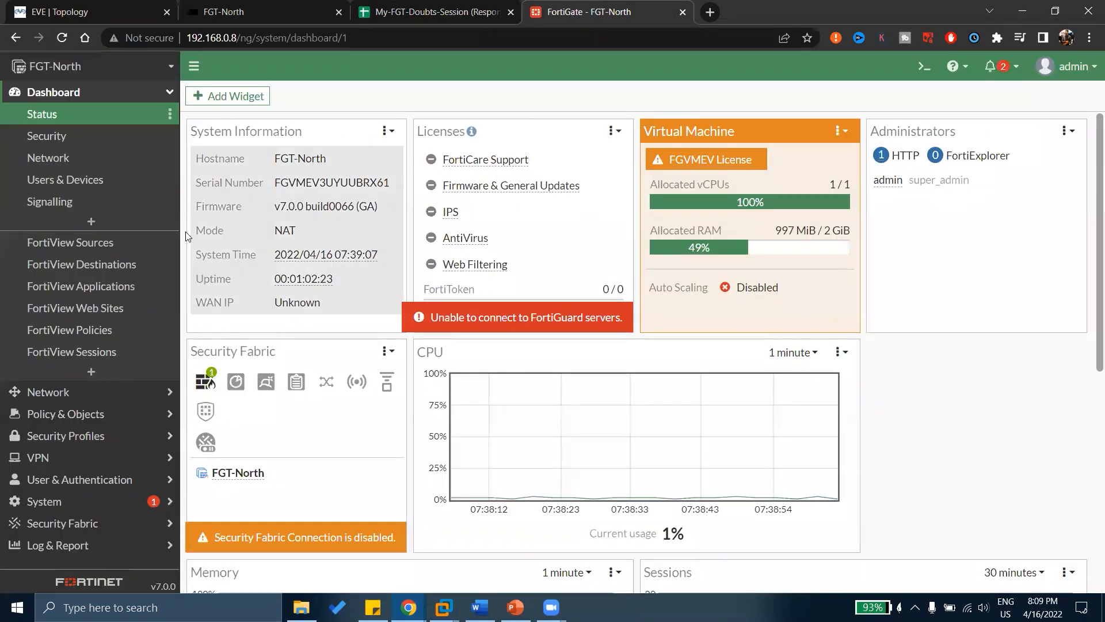
# Open port1 from Network > Interfaces and set its role to LAN.
pyautogui.click(48, 394)
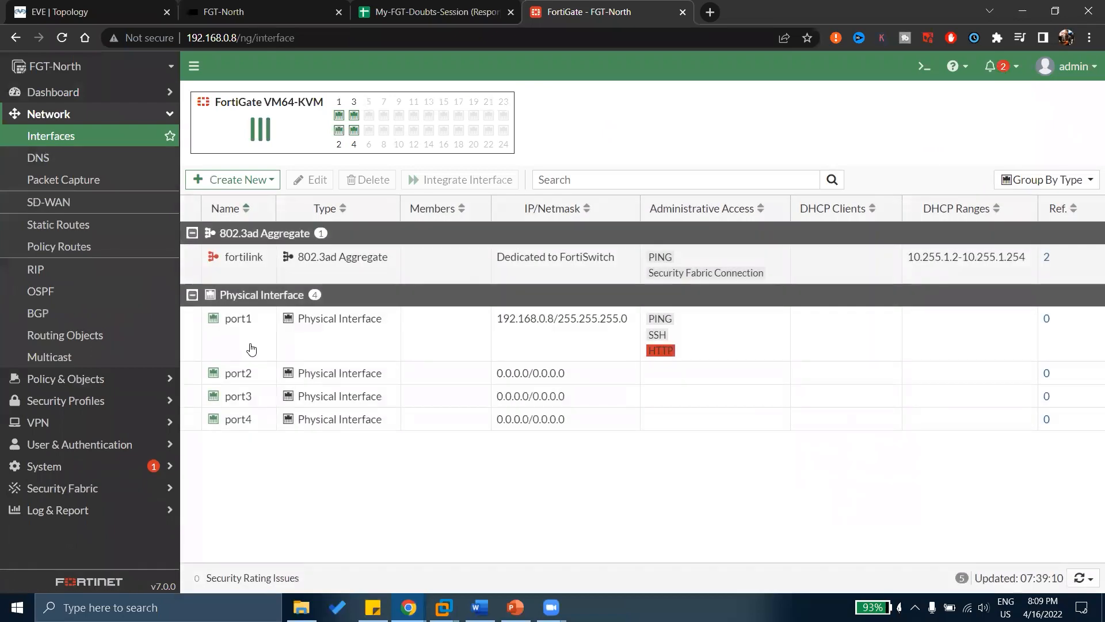
pyautogui.doubleClick(250, 343)
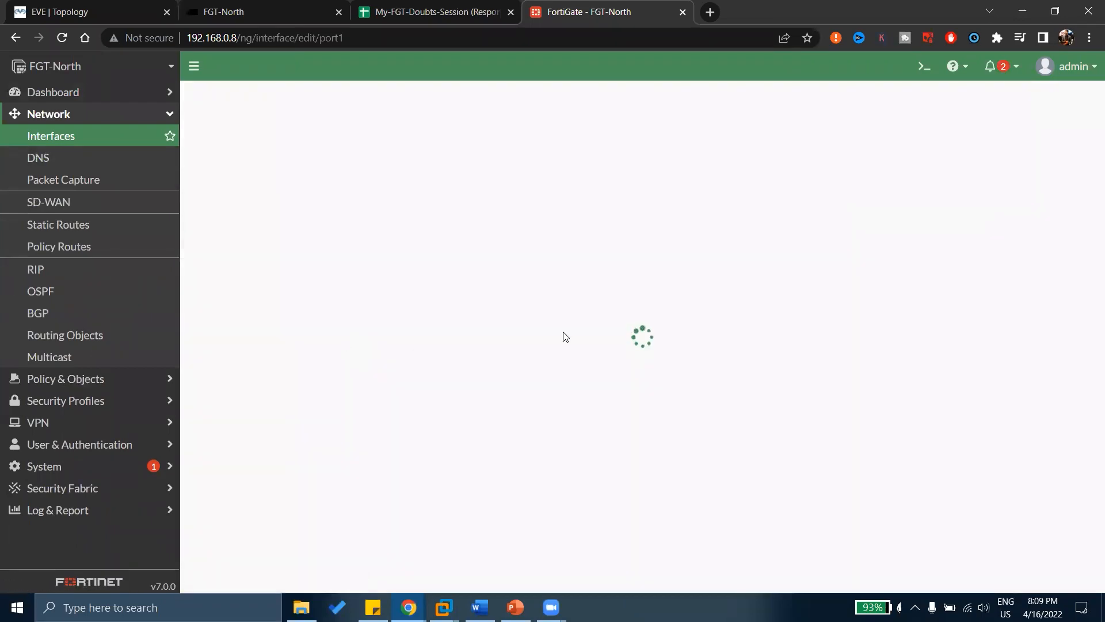
pyautogui.click(344, 214)
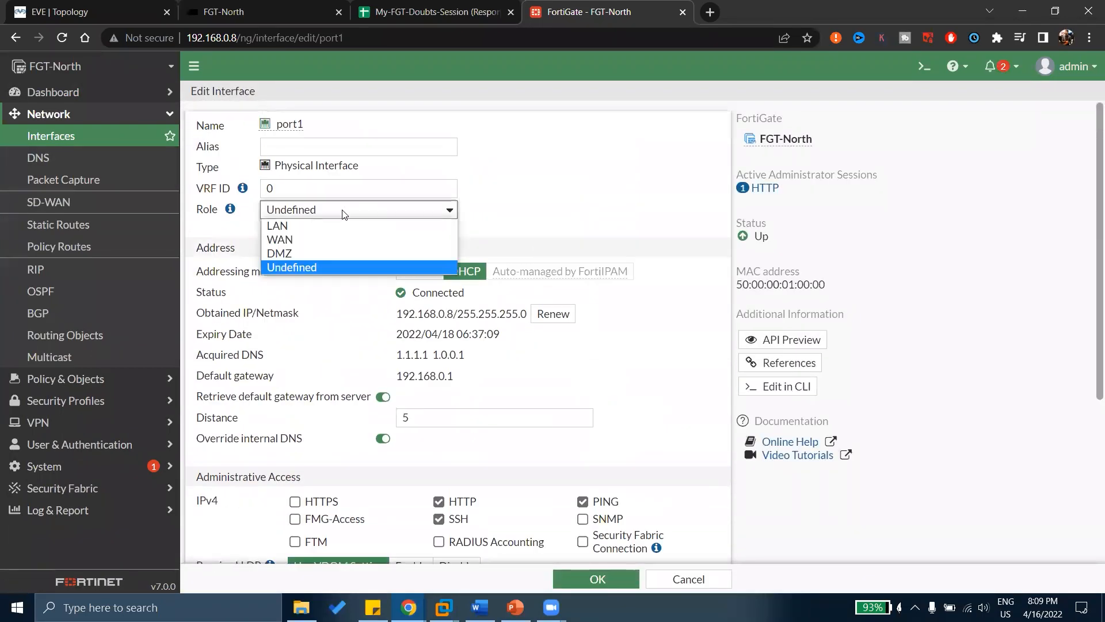
pyautogui.click(300, 226)
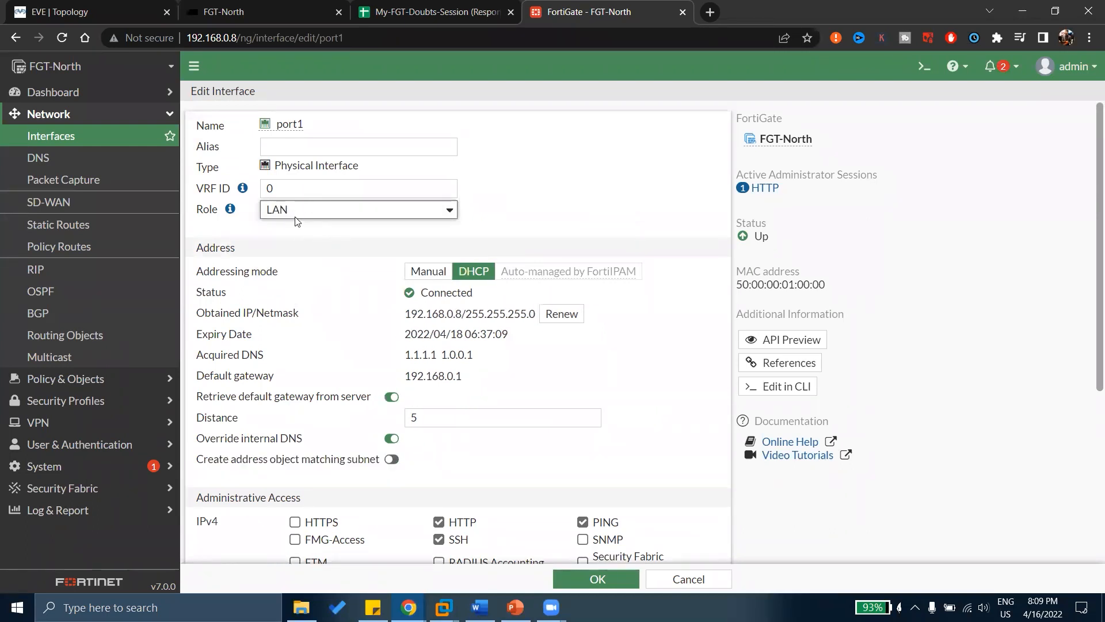
# Scroll through port1's LAN settings, including the create-address-object option and DHCP addressing.
pyautogui.moveTo(231, 211)
pyautogui.scroll(-4, 372, 317)
pyautogui.scroll(-1, 374, 318)
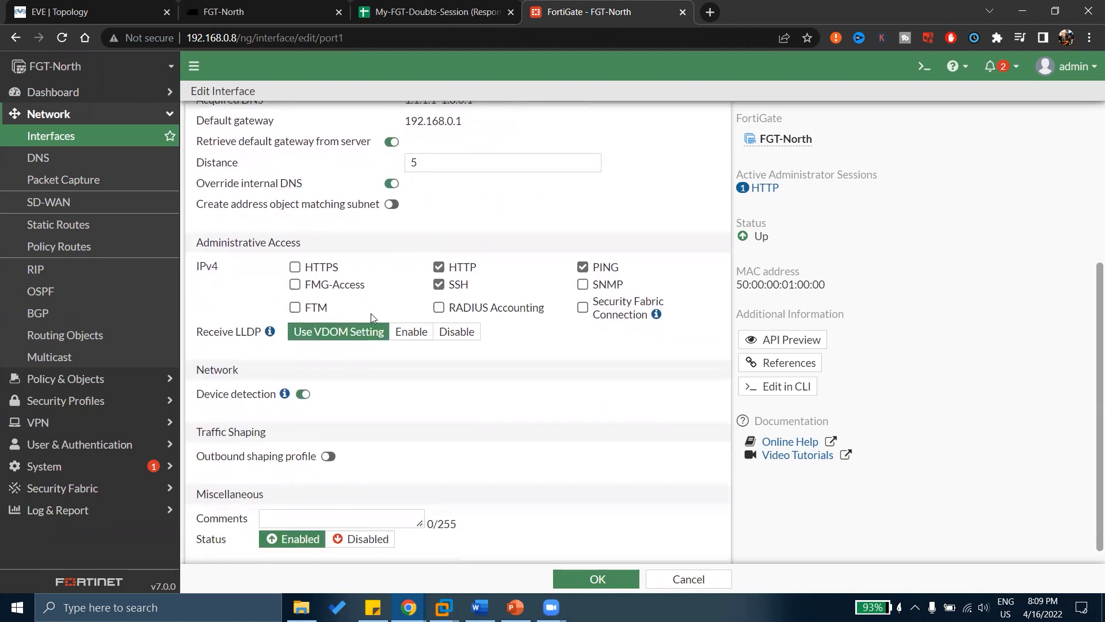
pyautogui.scroll(1, 374, 318)
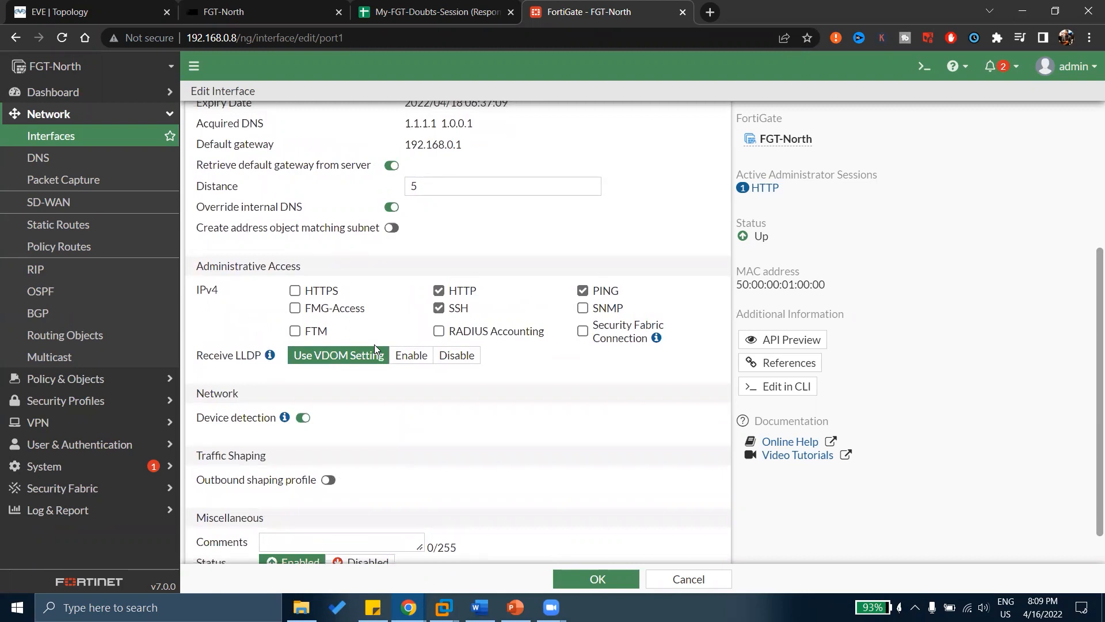
pyautogui.scroll(4, 374, 344)
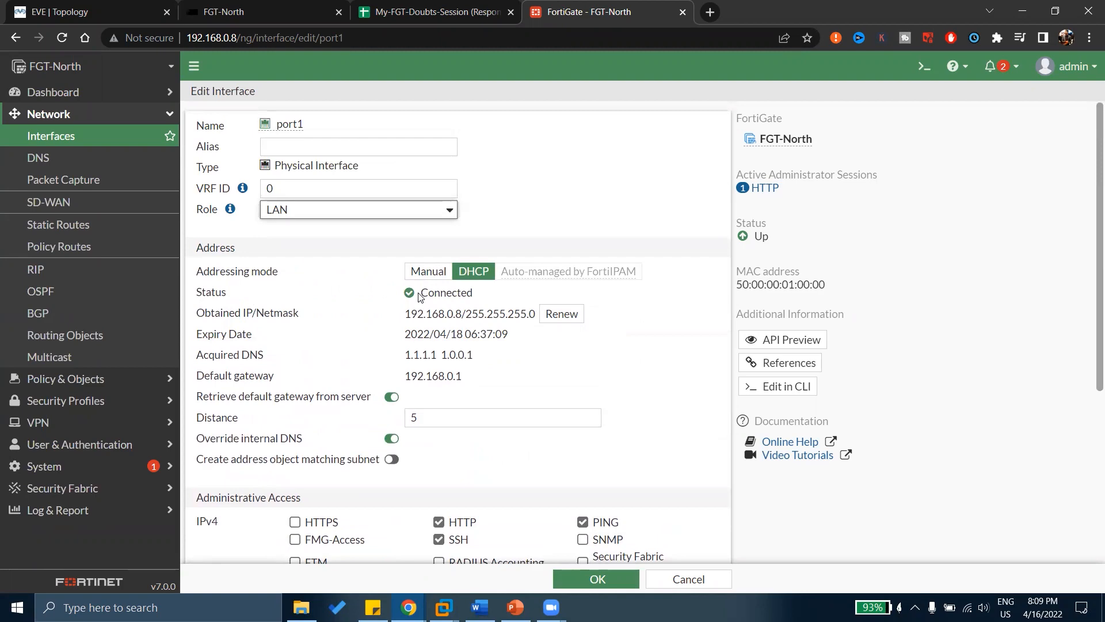
pyautogui.scroll(-3, 419, 297)
pyautogui.scroll(-1, 246, 416)
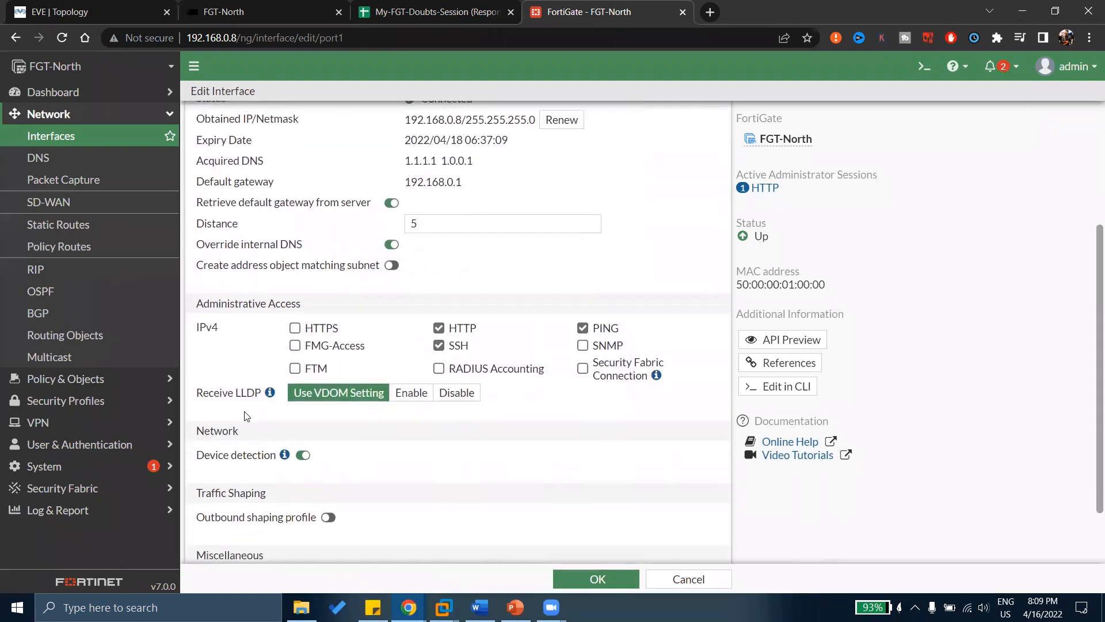
pyautogui.scroll(-1, 246, 415)
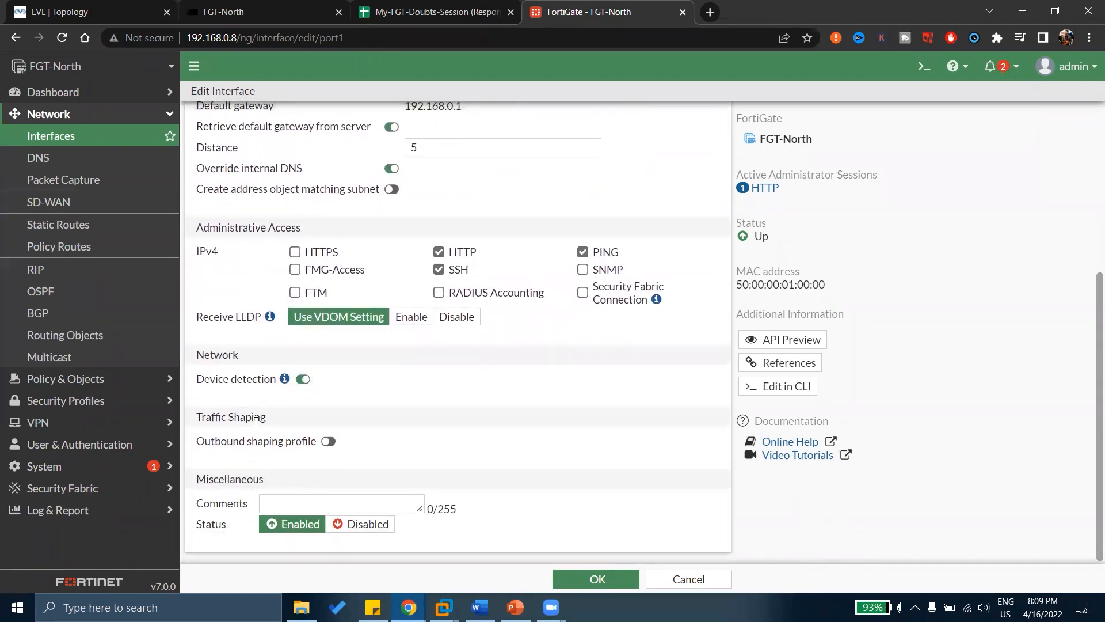
pyautogui.scroll(1, 477, 430)
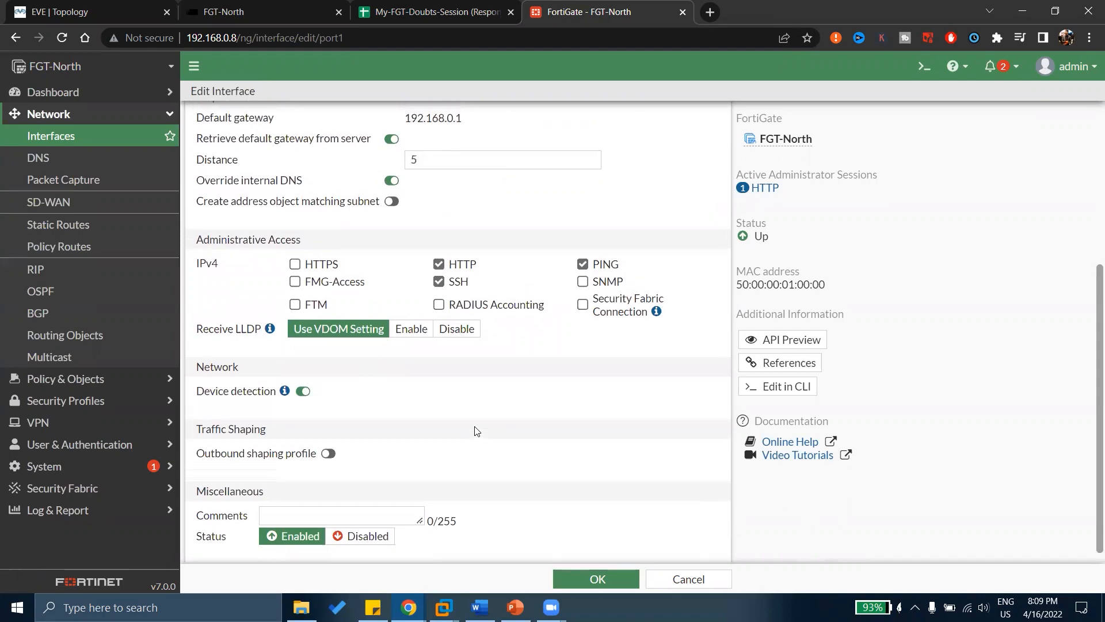
pyautogui.scroll(5, 477, 431)
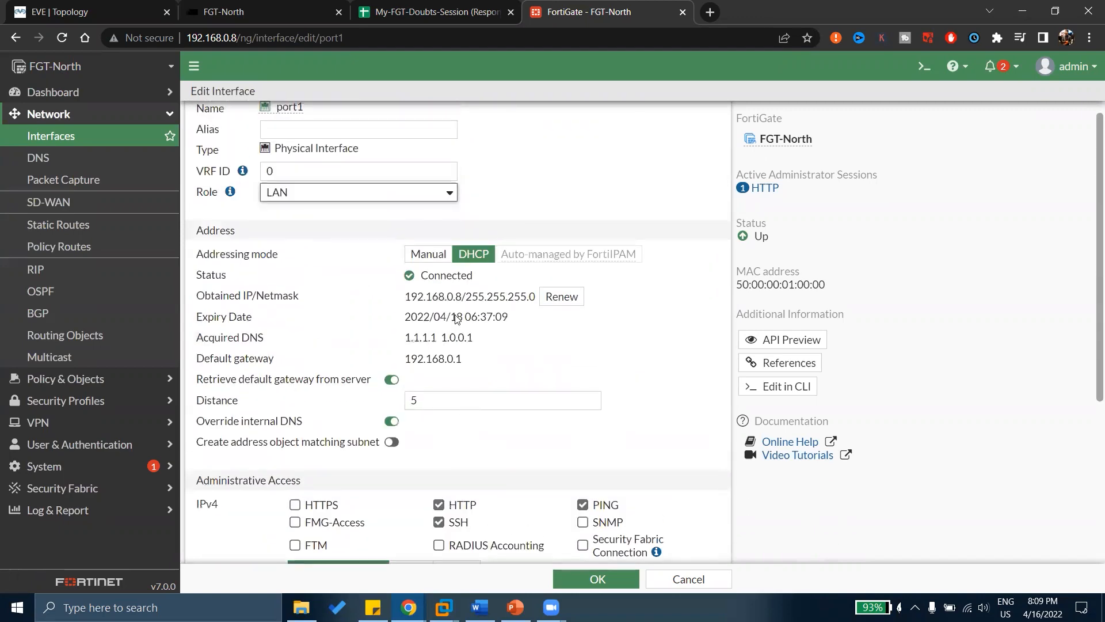
# Change port1's role to WAN and inspect the upstream estimated bandwidth field.
pyautogui.click(354, 194)
pyautogui.click(311, 222)
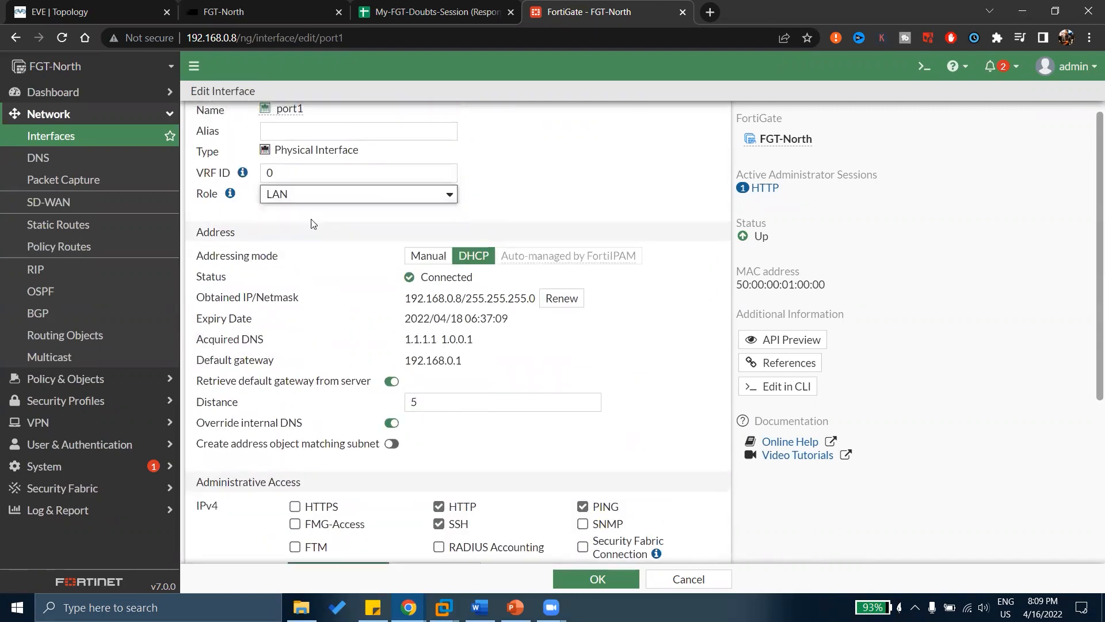
pyautogui.scroll(1, 276, 237)
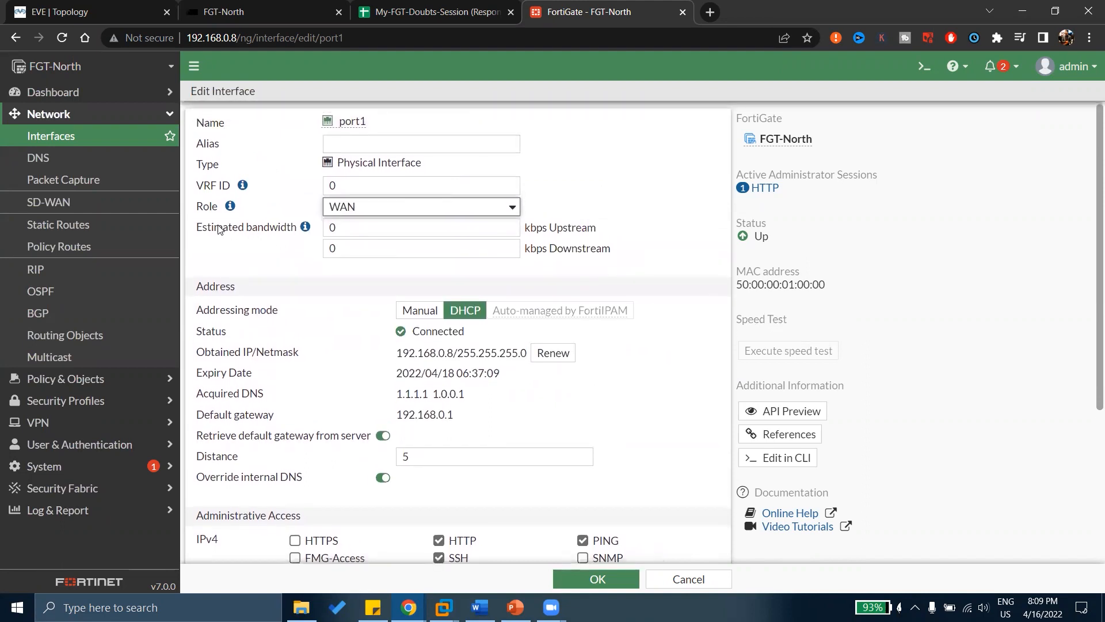
pyautogui.moveTo(215, 227); pyautogui.dragTo(292, 227)
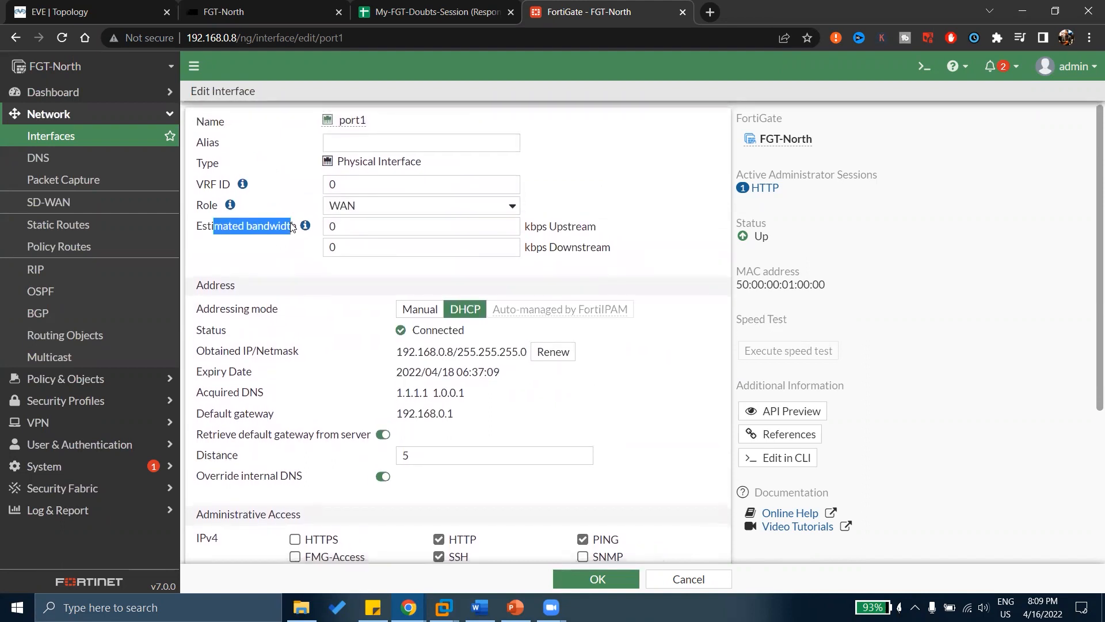
pyautogui.click(340, 232)
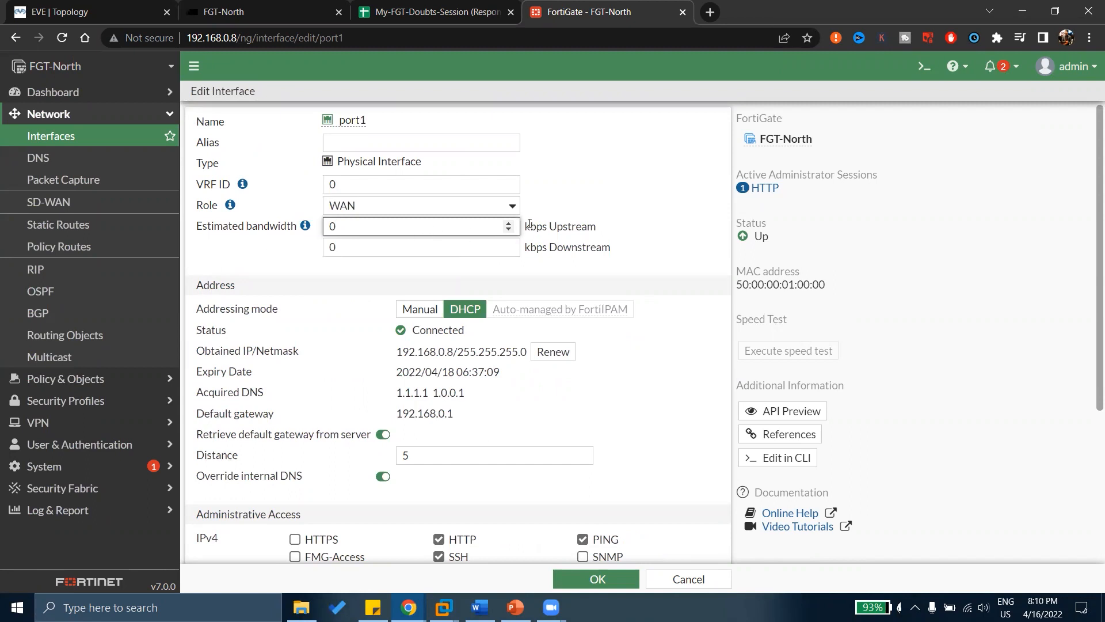
# Toggle port1's outbound shaping profile on and back off.
pyautogui.scroll(-1, 530, 225)
pyautogui.moveTo(243, 216); pyautogui.dragTo(291, 216)
pyautogui.scroll(-4, 360, 217)
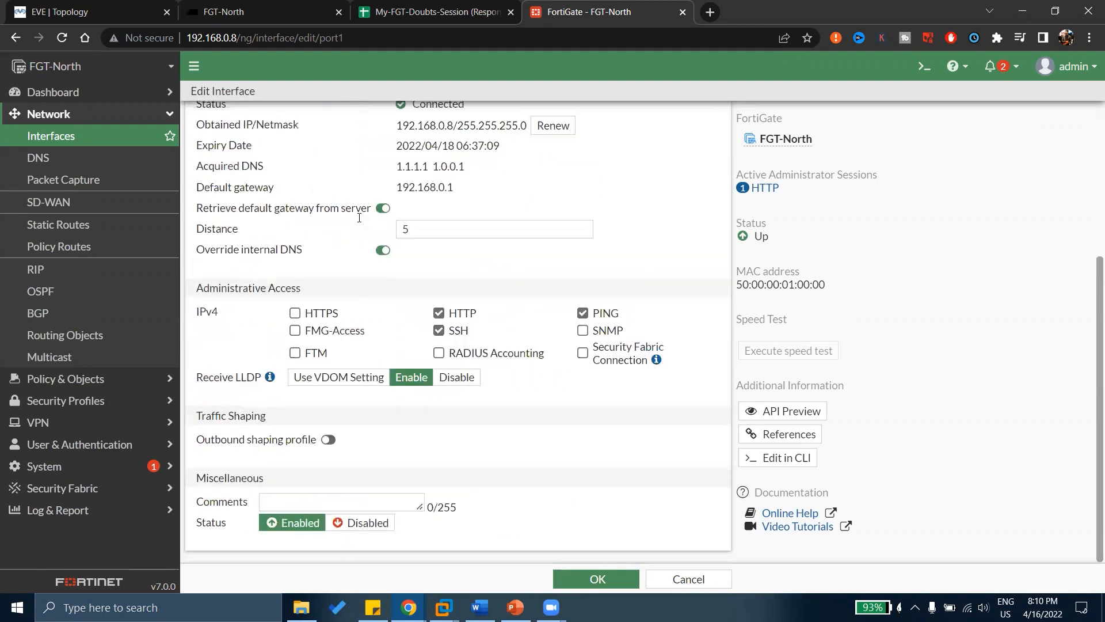
pyautogui.click(328, 440)
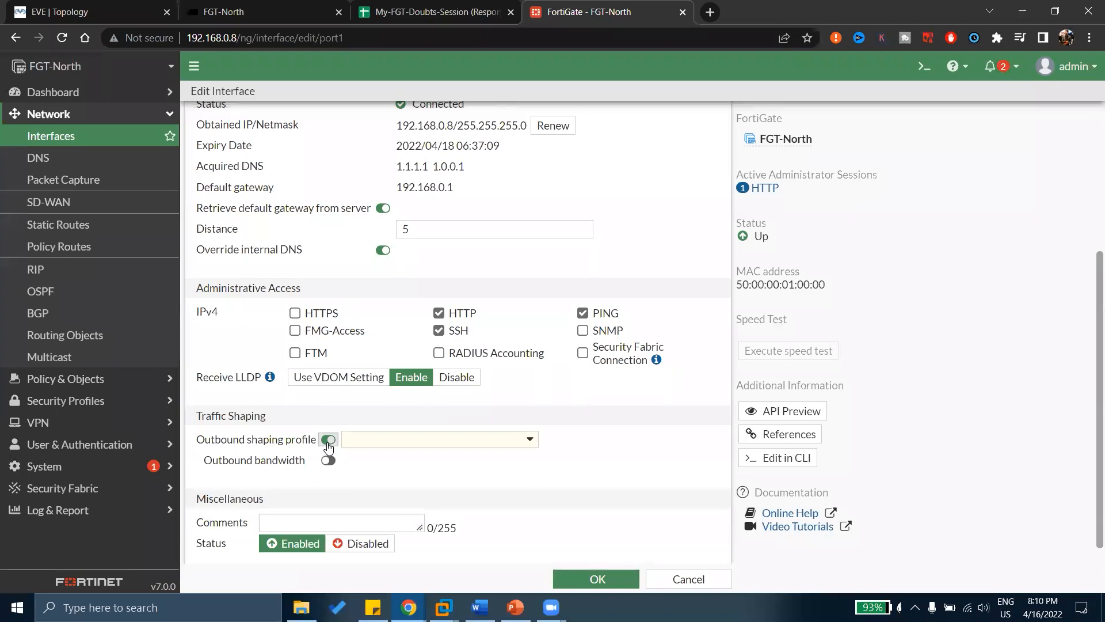
pyautogui.click(328, 440)
pyautogui.scroll(4, 328, 446)
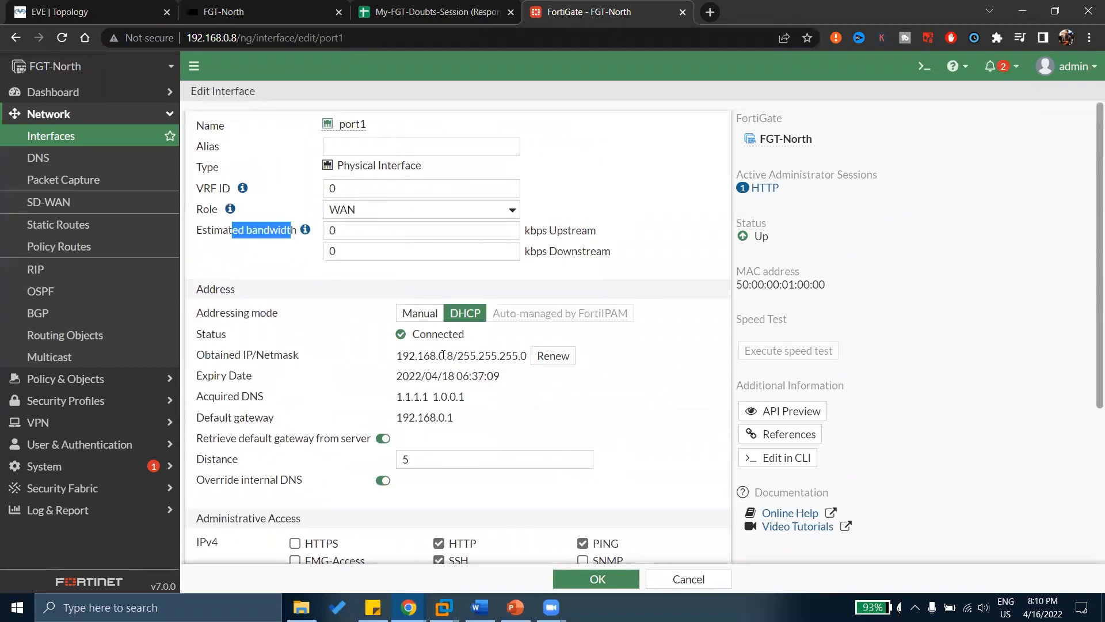
# Re-enable outbound shaping, find the profile list empty, and switch shaping off again.
pyautogui.moveTo(530, 230); pyautogui.dragTo(554, 230)
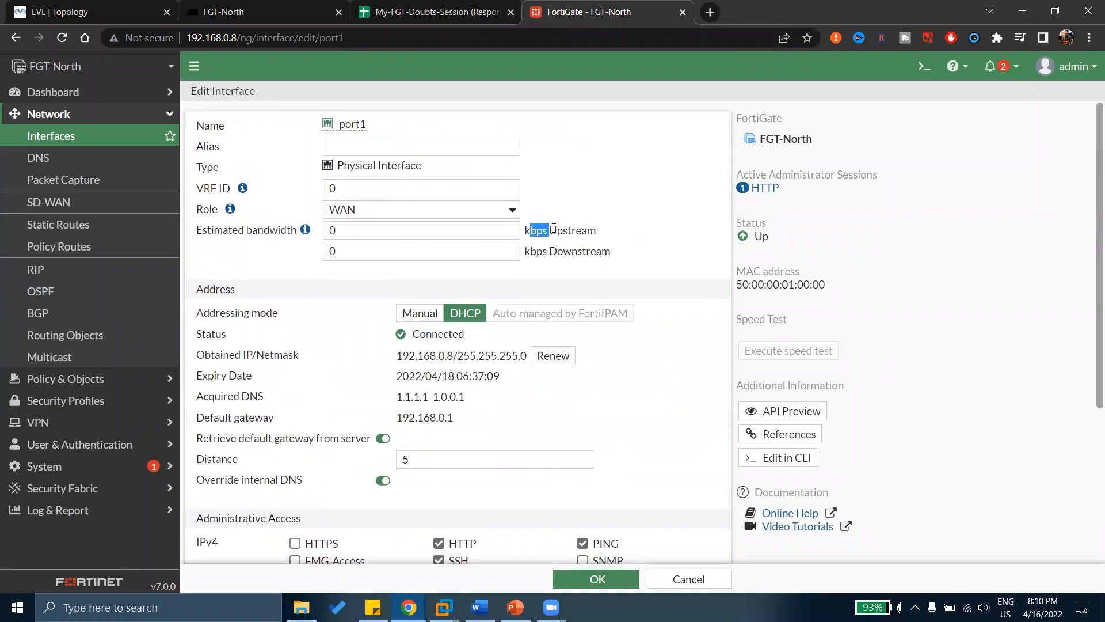
pyautogui.scroll(-4, 327, 453)
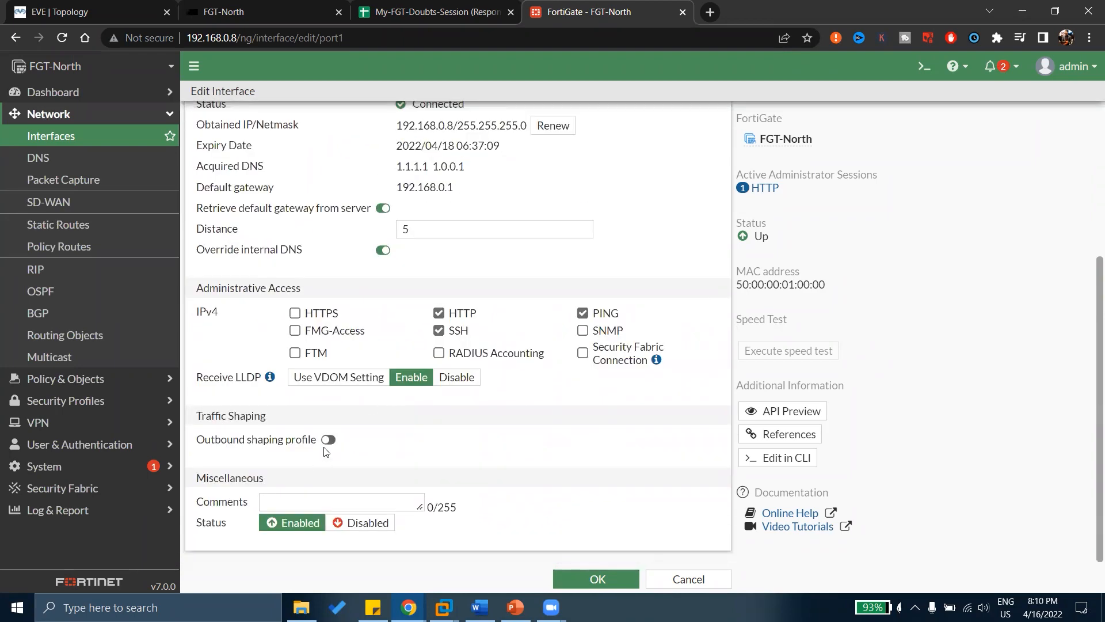
pyautogui.click(328, 439)
pyautogui.click(377, 441)
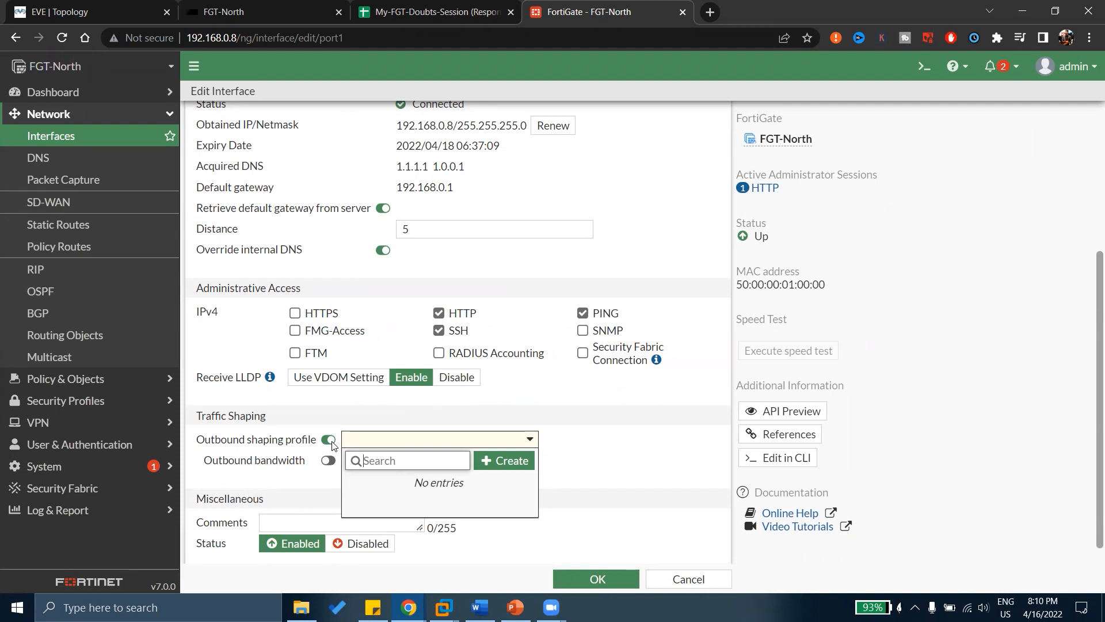
pyautogui.click(333, 444)
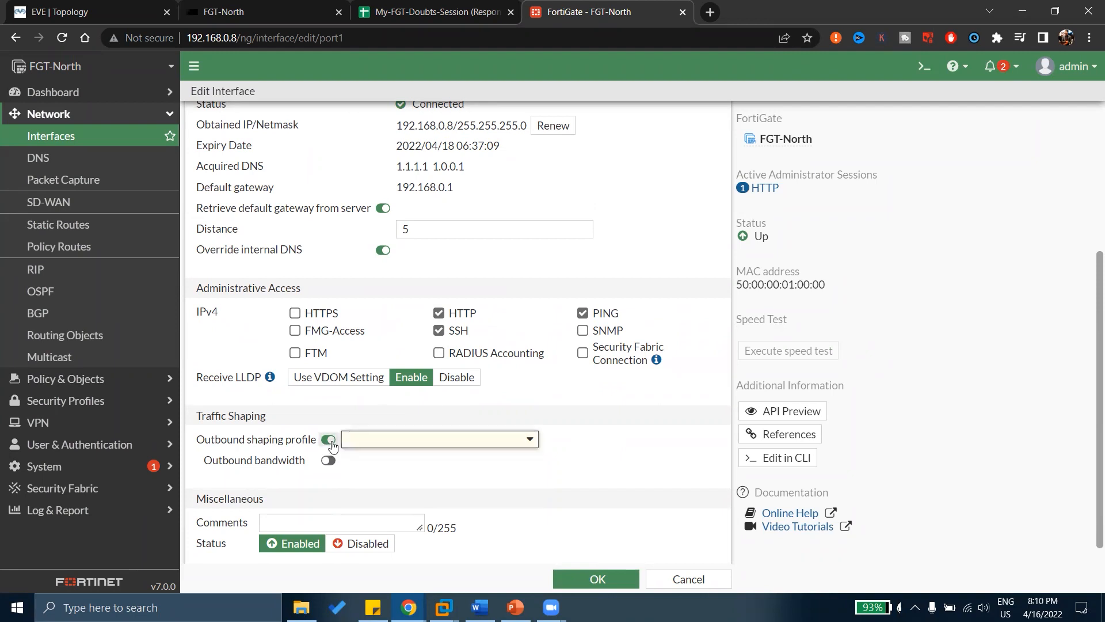
pyautogui.click(333, 443)
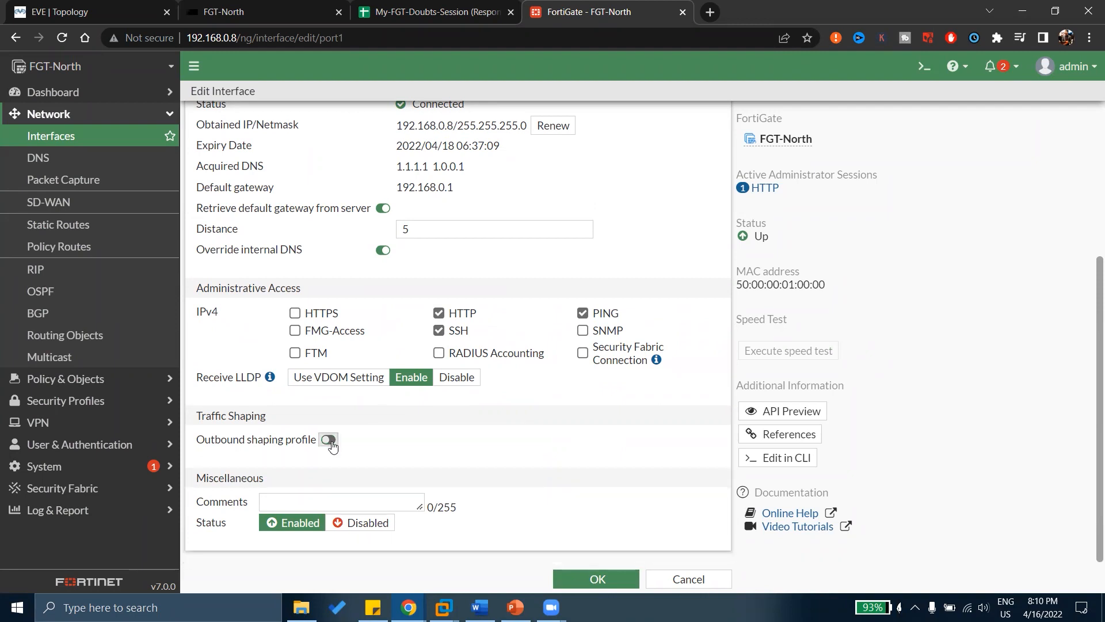
pyautogui.scroll(4, 349, 391)
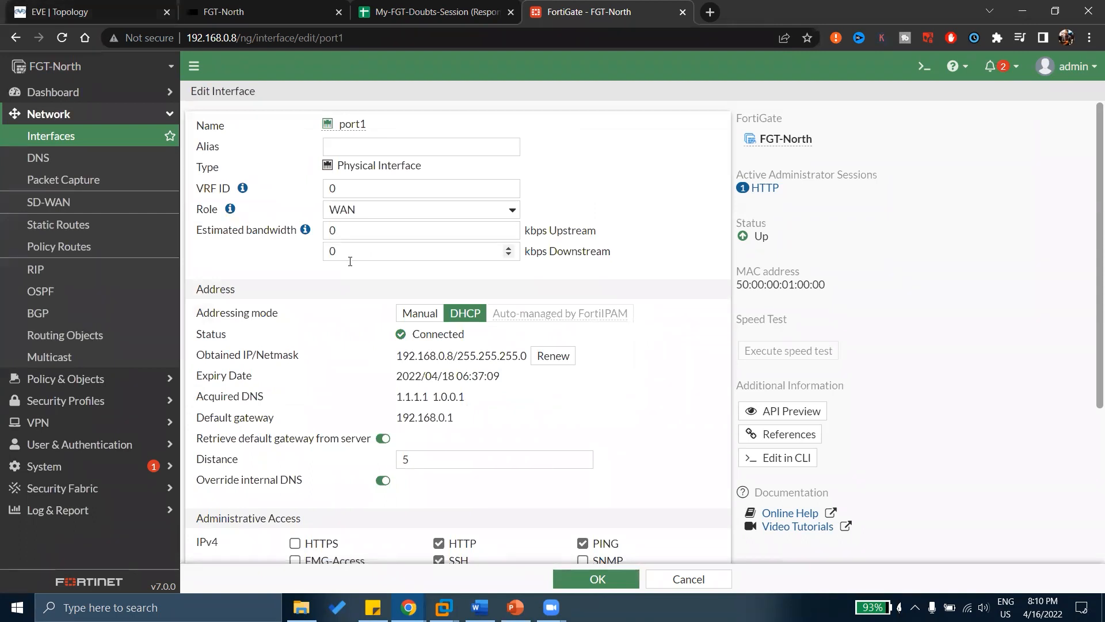
pyautogui.click(362, 213)
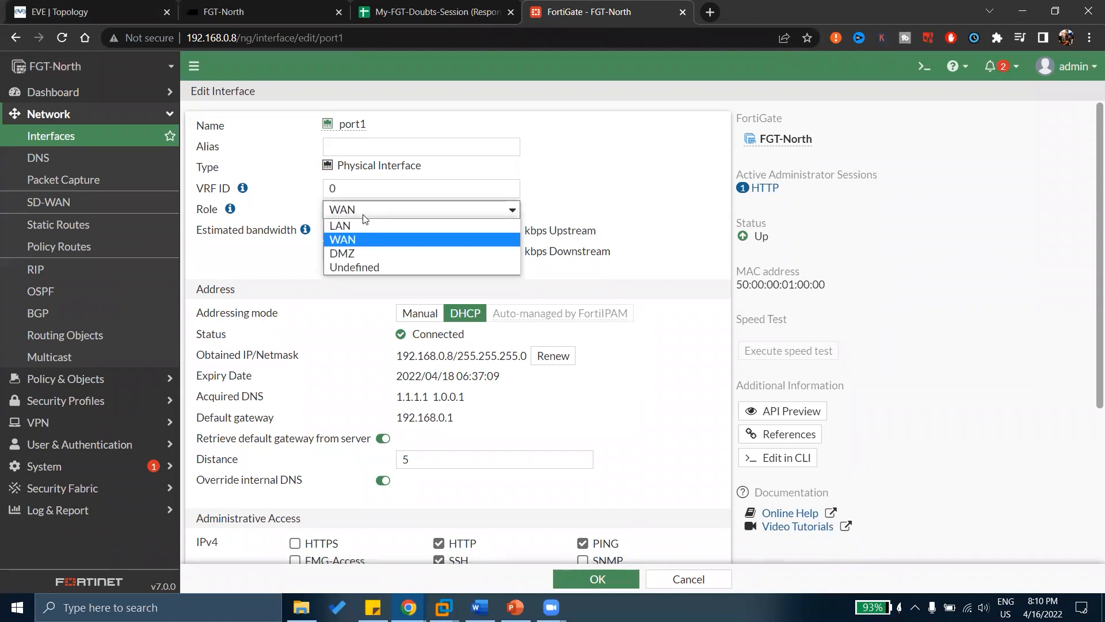
# Try the DMZ role on port1, then change its role to Undefined.
pyautogui.click(353, 252)
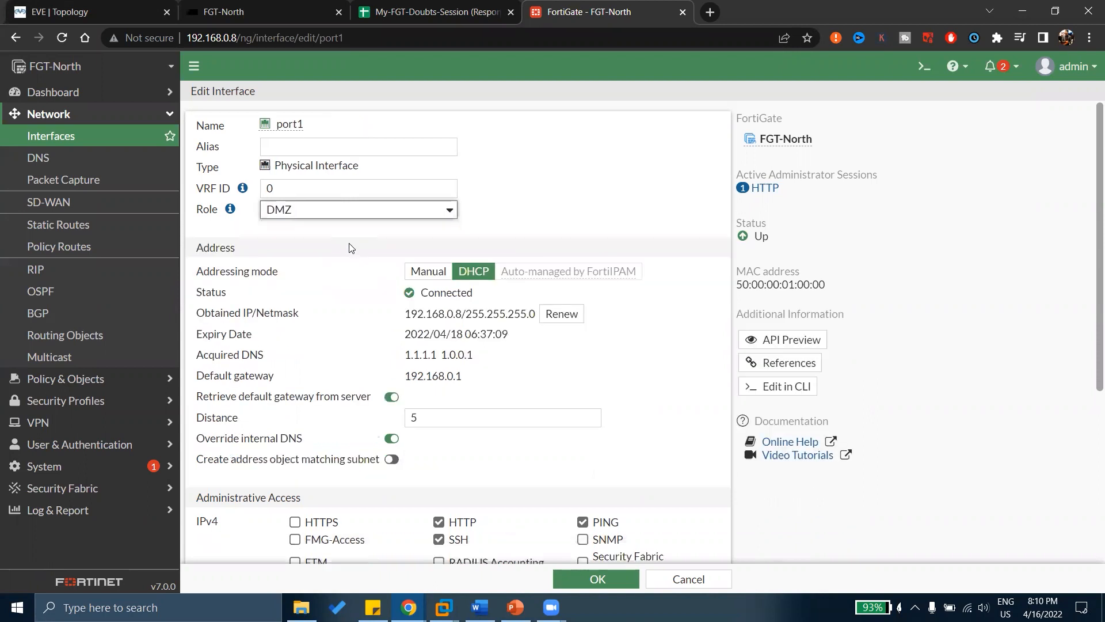
pyautogui.scroll(-5, 349, 246)
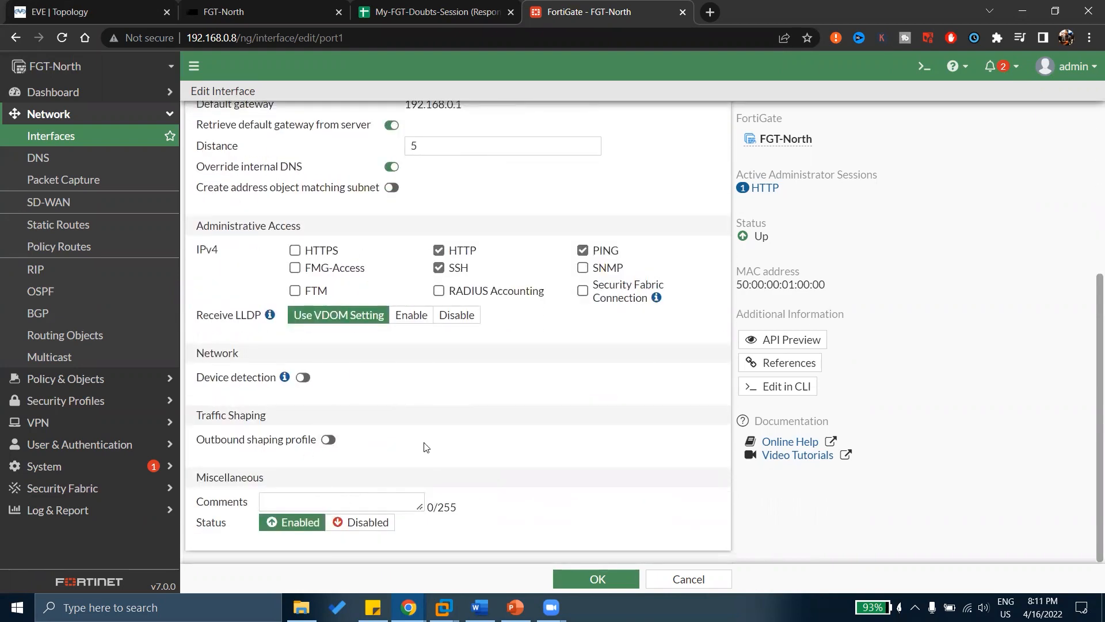
pyautogui.scroll(5, 425, 448)
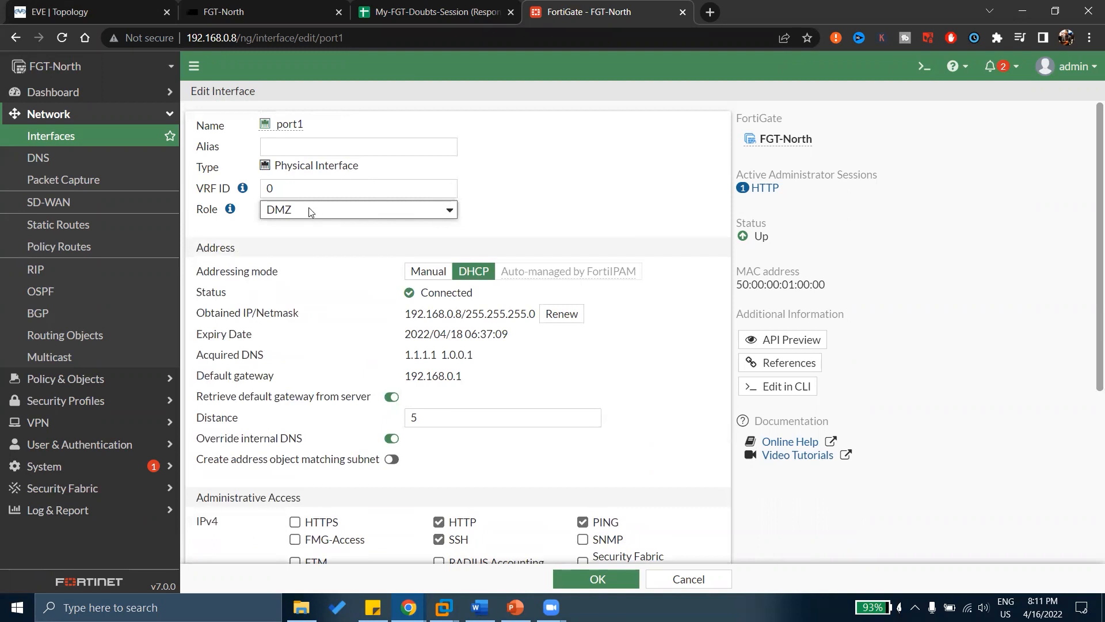
pyautogui.click(311, 211)
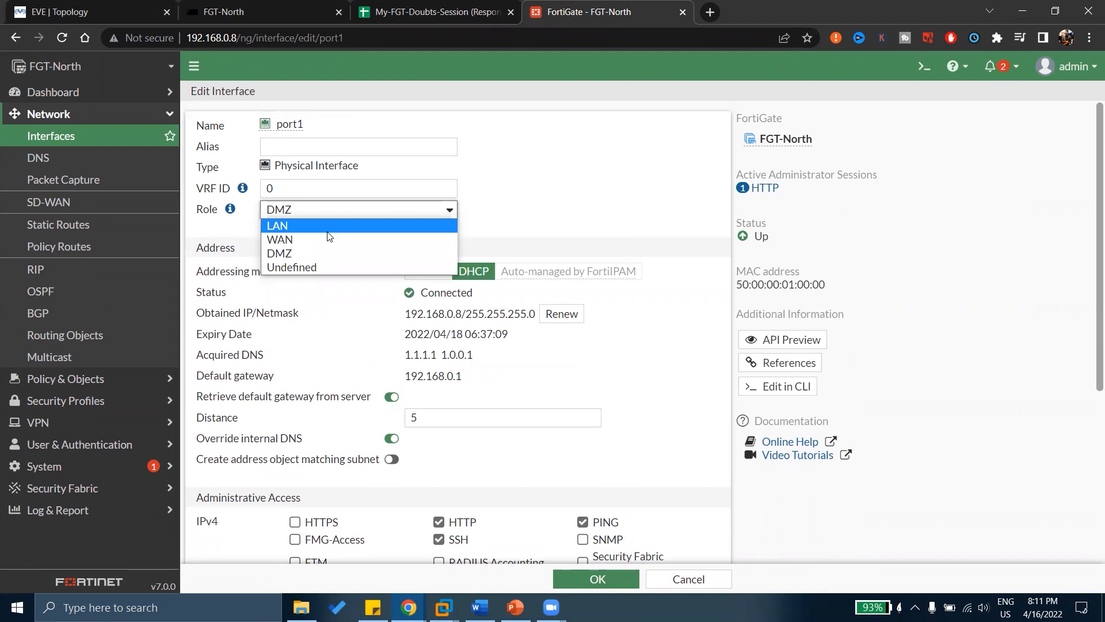
pyautogui.click(289, 267)
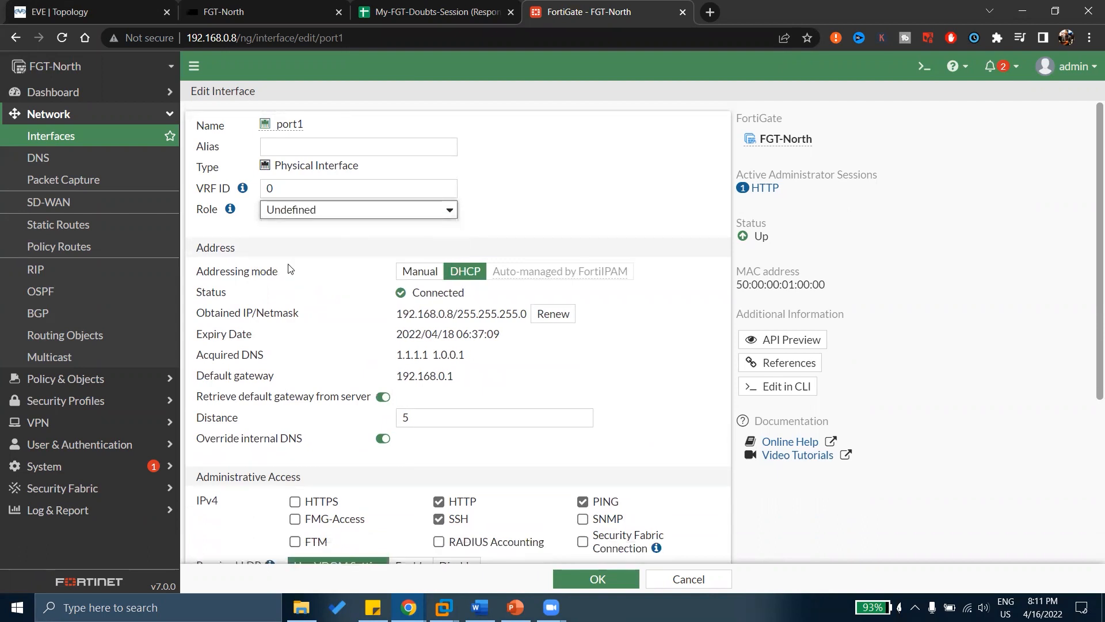
pyautogui.scroll(-4, 289, 269)
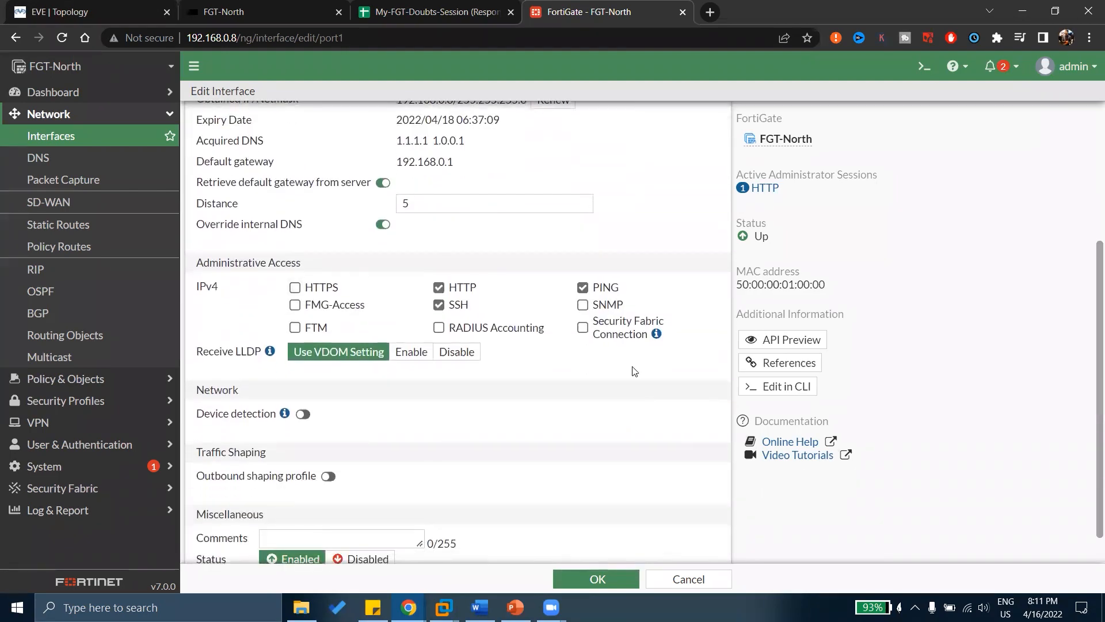
pyautogui.scroll(4, 500, 363)
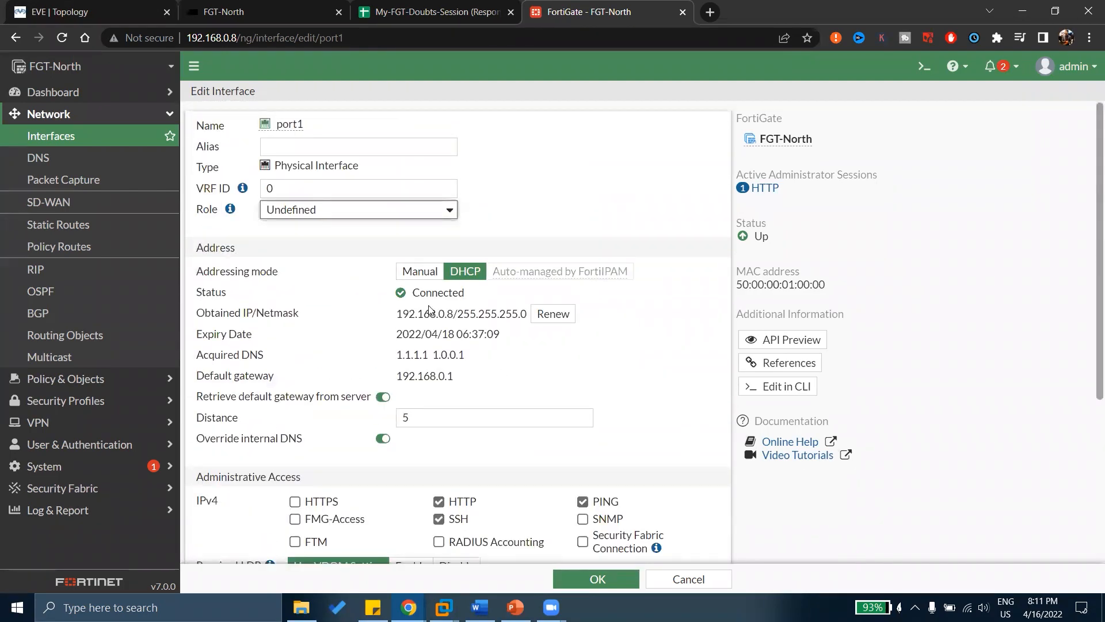
# Keep the Undefined role, select the empty Alias field, and toggle Device detection.
pyautogui.click(303, 219)
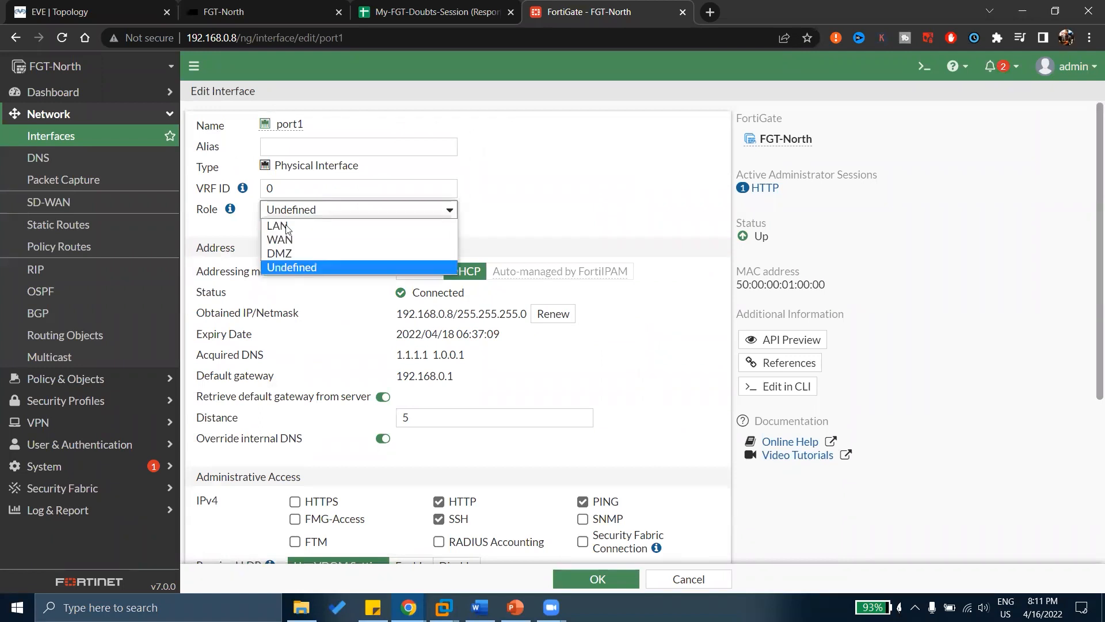
pyautogui.press('Up')
pyautogui.press('Up')
pyautogui.press('Up')
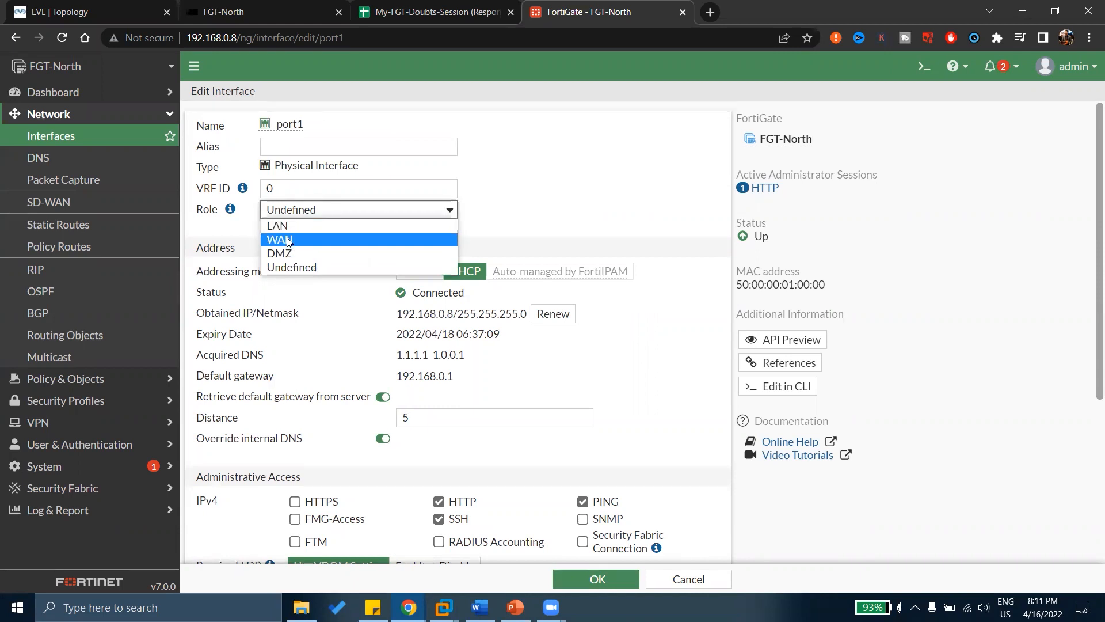
pyautogui.click(227, 244)
pyautogui.click(274, 145)
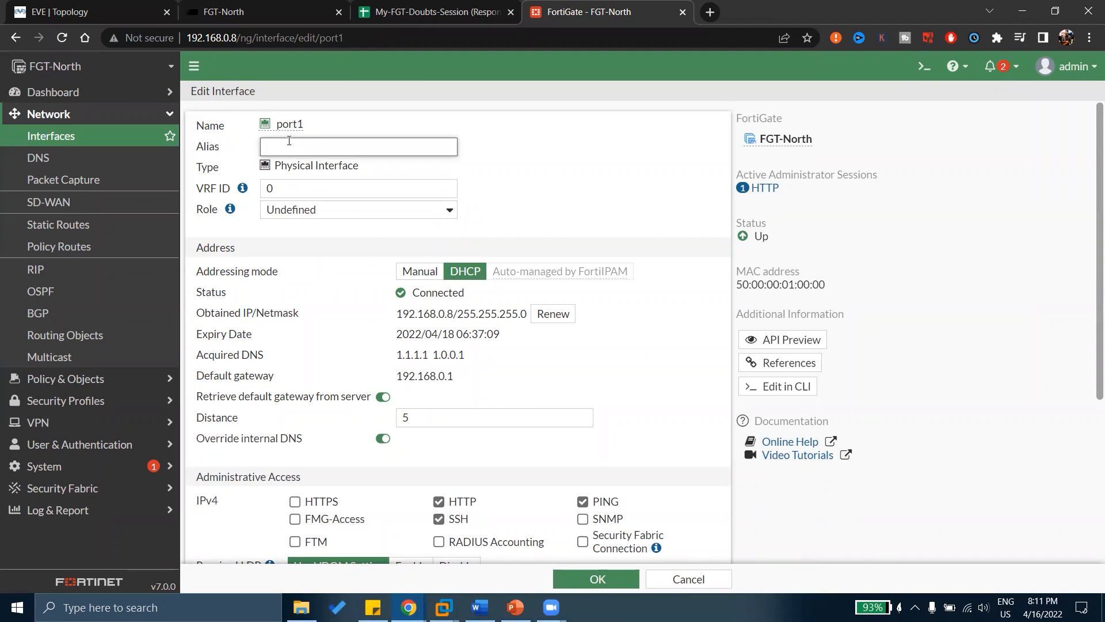
pyautogui.scroll(-4, 362, 236)
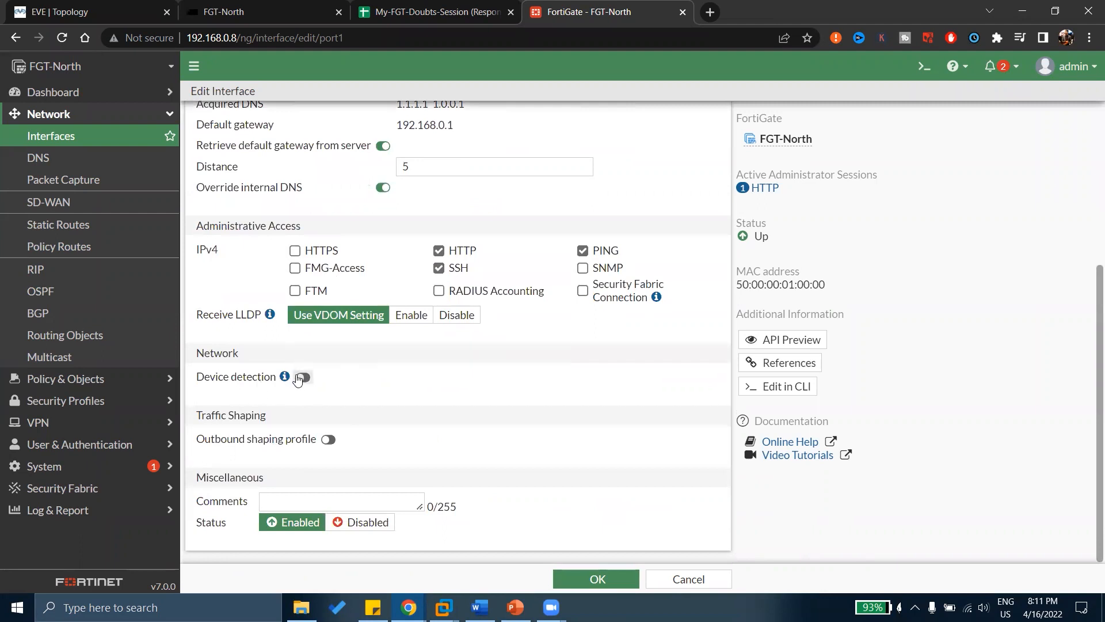
pyautogui.click(303, 377)
pyautogui.click(308, 378)
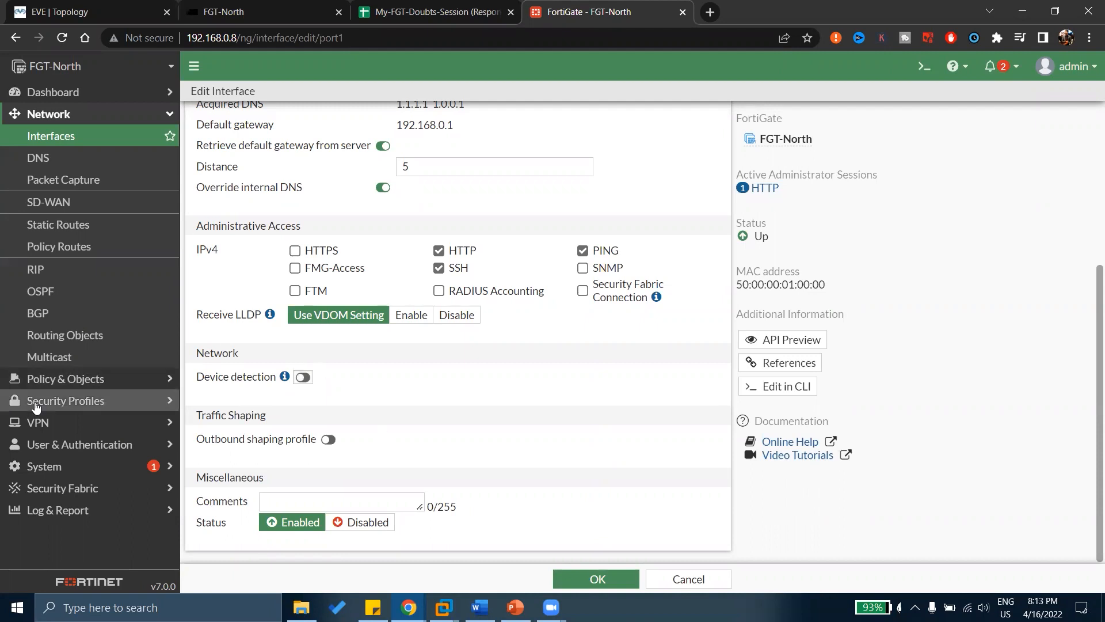
pyautogui.scroll(3, 419, 427)
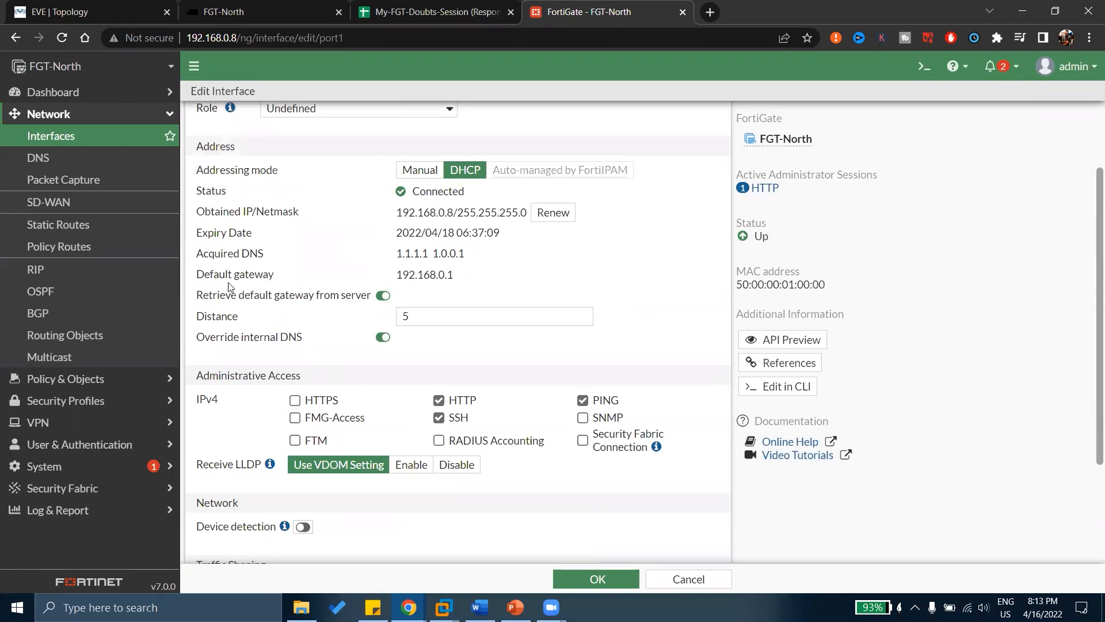
pyautogui.moveTo(228, 338); pyautogui.dragTo(311, 342)
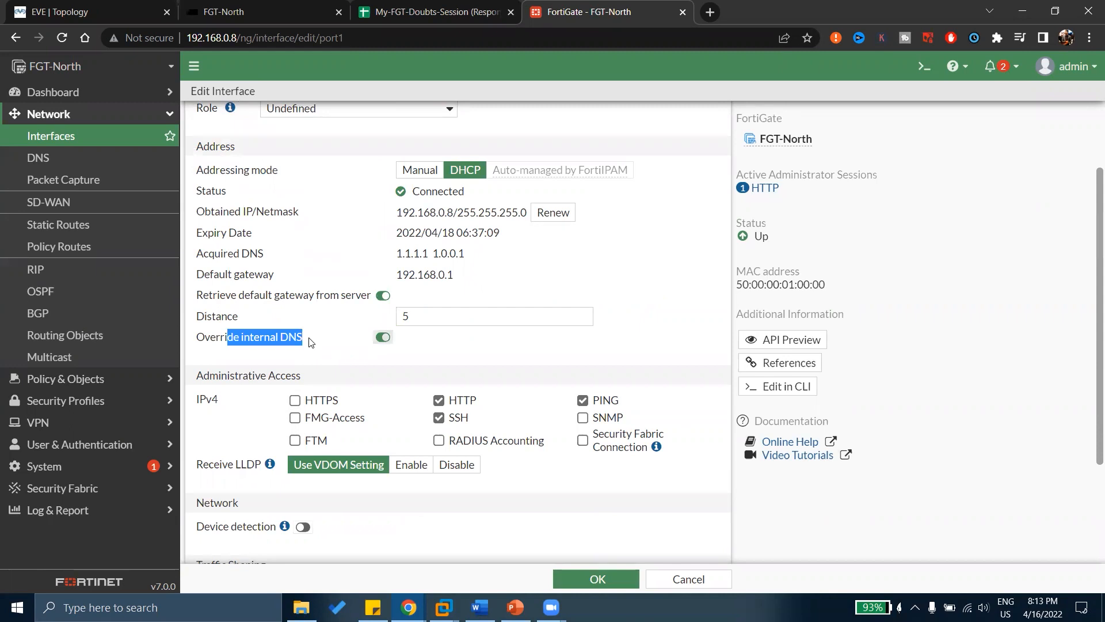
pyautogui.click(67, 153)
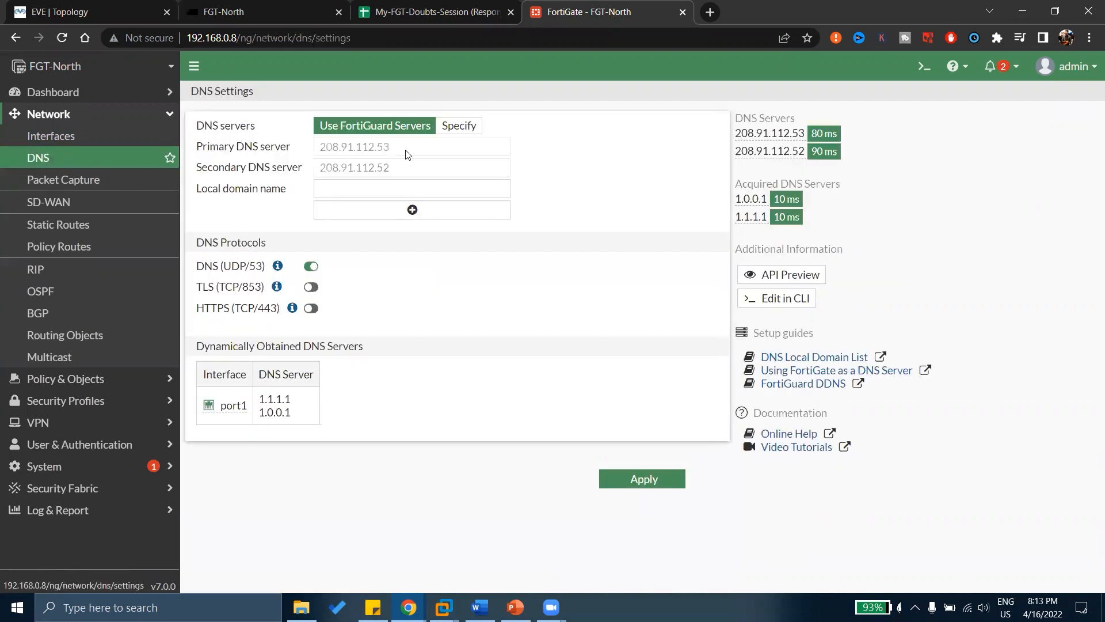
pyautogui.moveTo(357, 150); pyautogui.dragTo(391, 150)
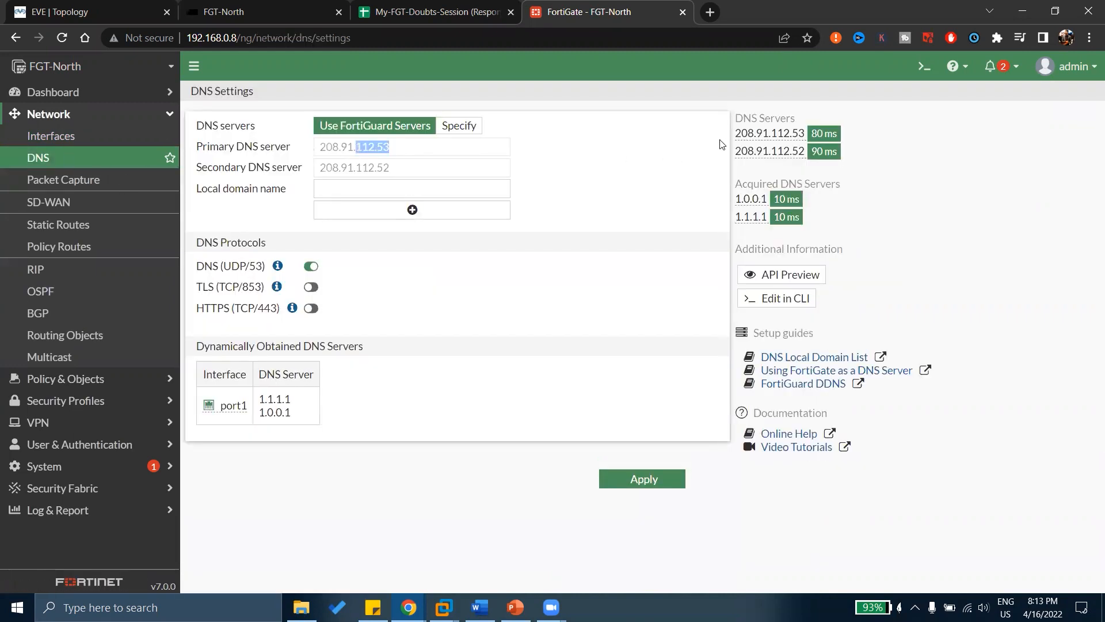
pyautogui.moveTo(736, 141); pyautogui.dragTo(775, 150)
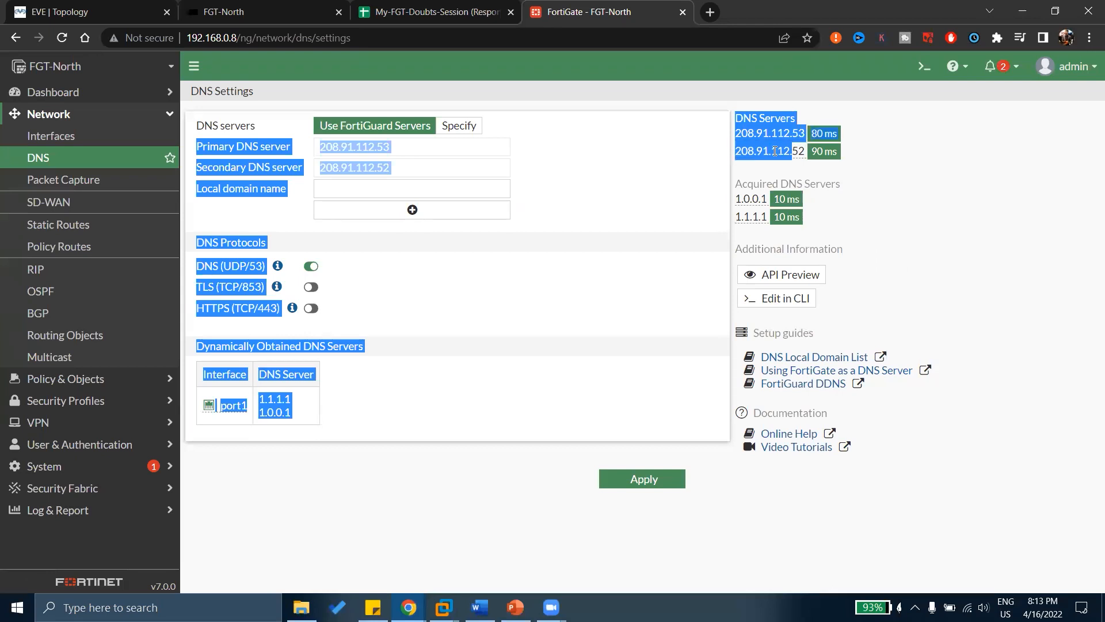
pyautogui.click(775, 150)
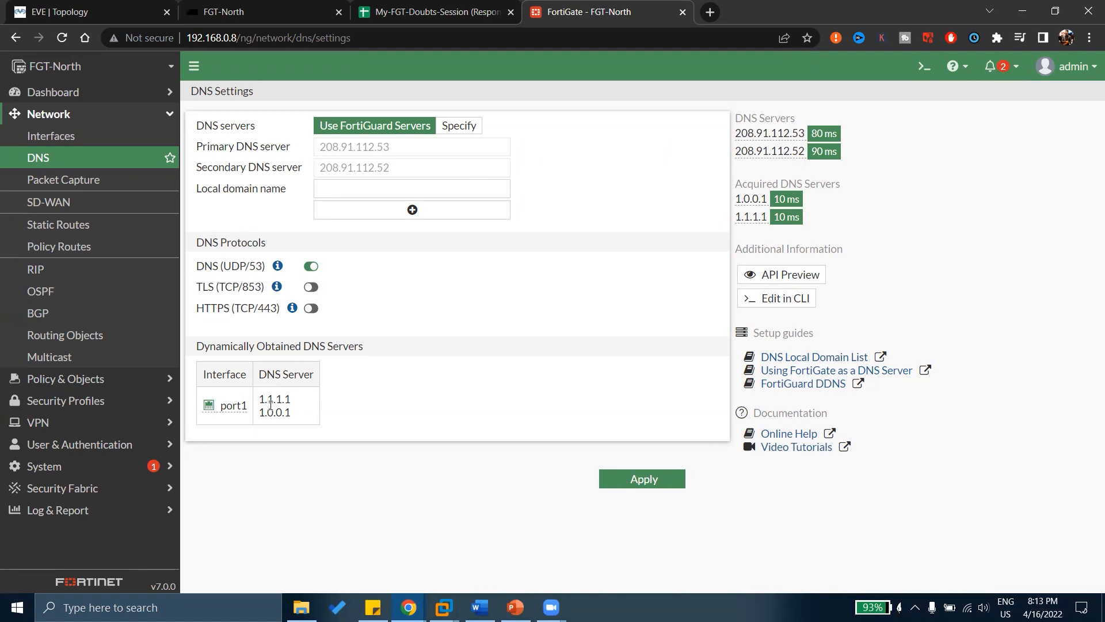
pyautogui.moveTo(266, 399); pyautogui.dragTo(291, 401)
pyautogui.click(56, 140)
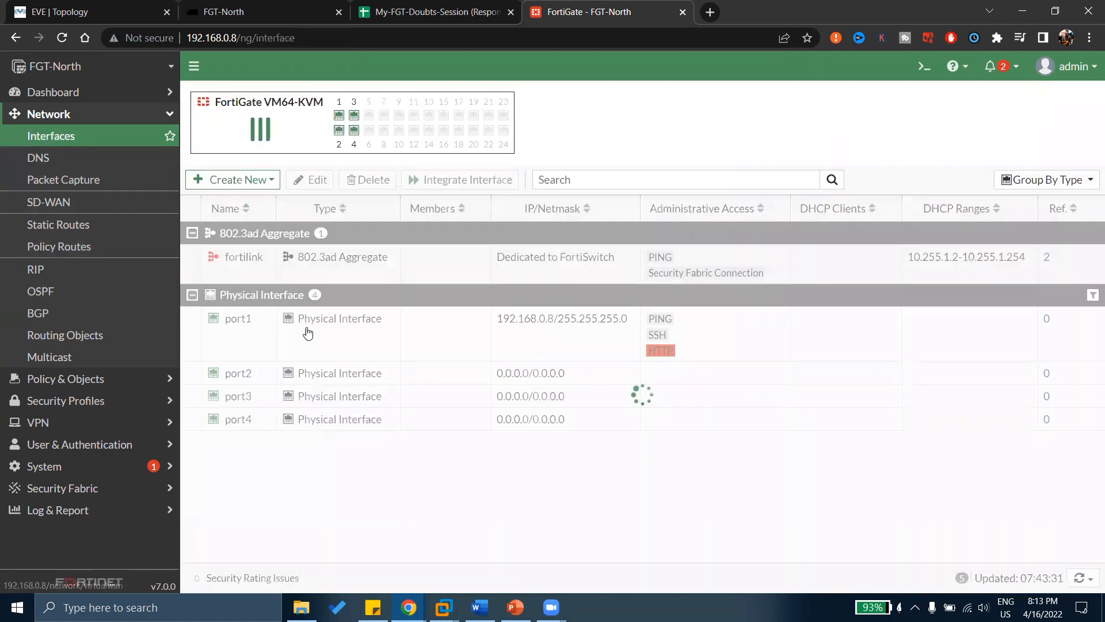
pyautogui.doubleClick(372, 345)
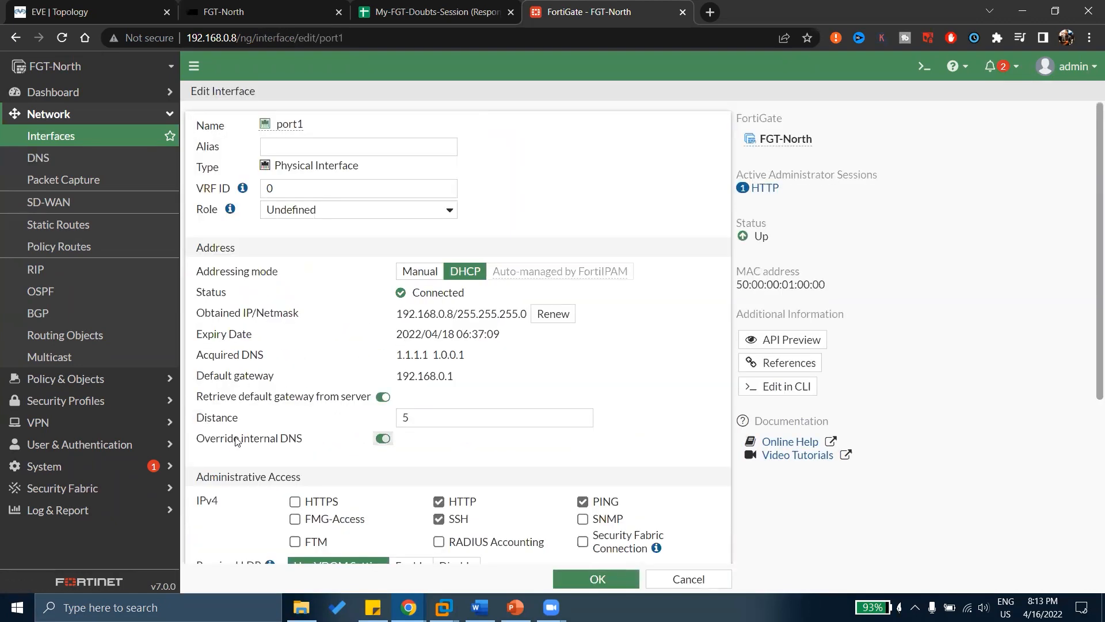
pyautogui.moveTo(239, 439); pyautogui.dragTo(288, 464)
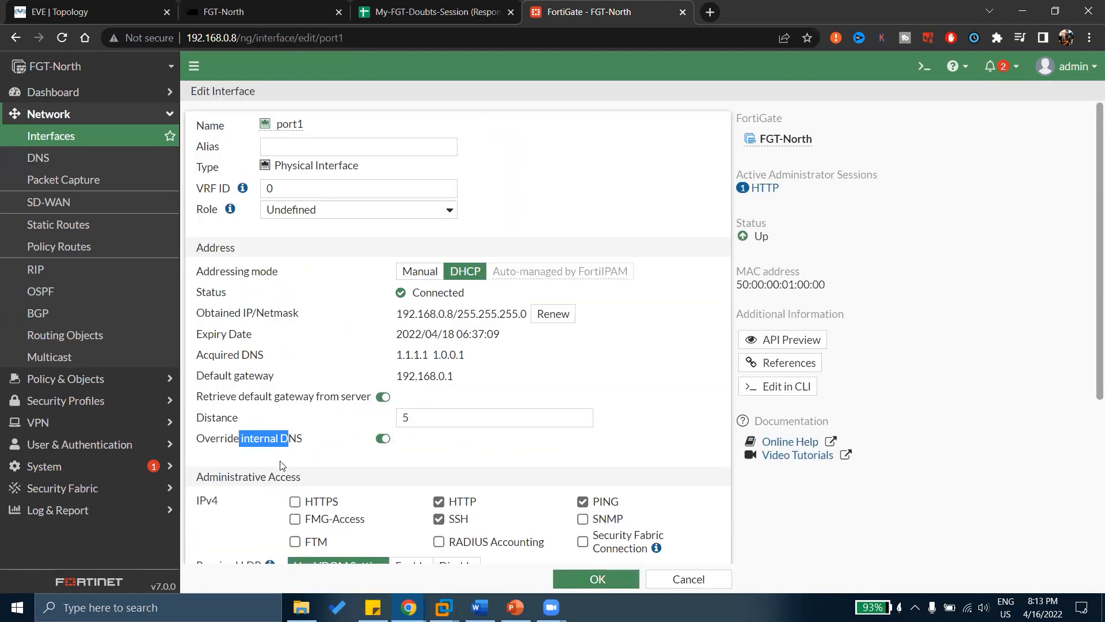